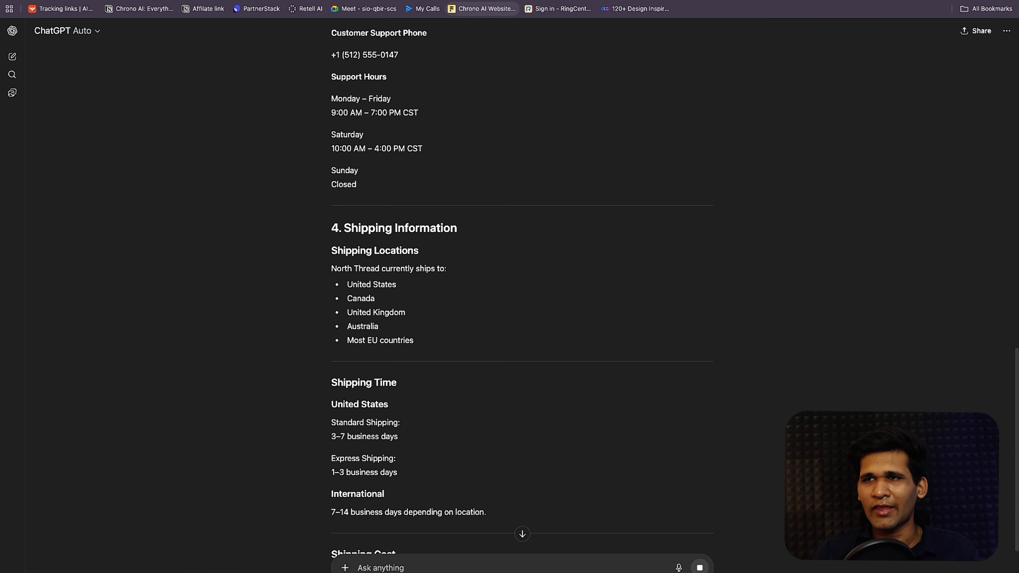
Step: Create a new knowledge base named 'North Thread Apparel KB' with the brand name copied from ChatGPT
{"action": "left_click", "coordinate": [437, 36]}
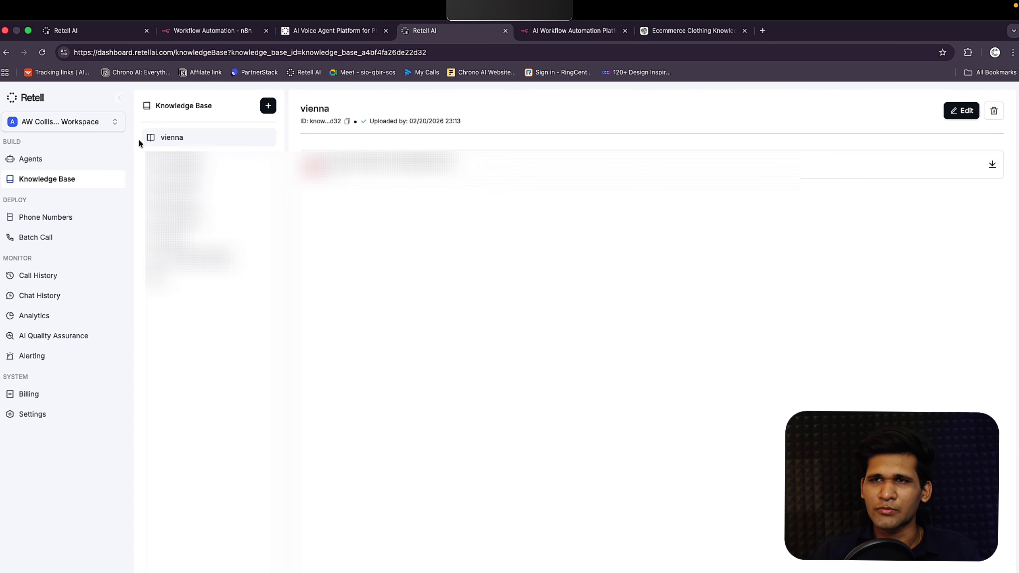
{"action": "left_click", "coordinate": [269, 105]}
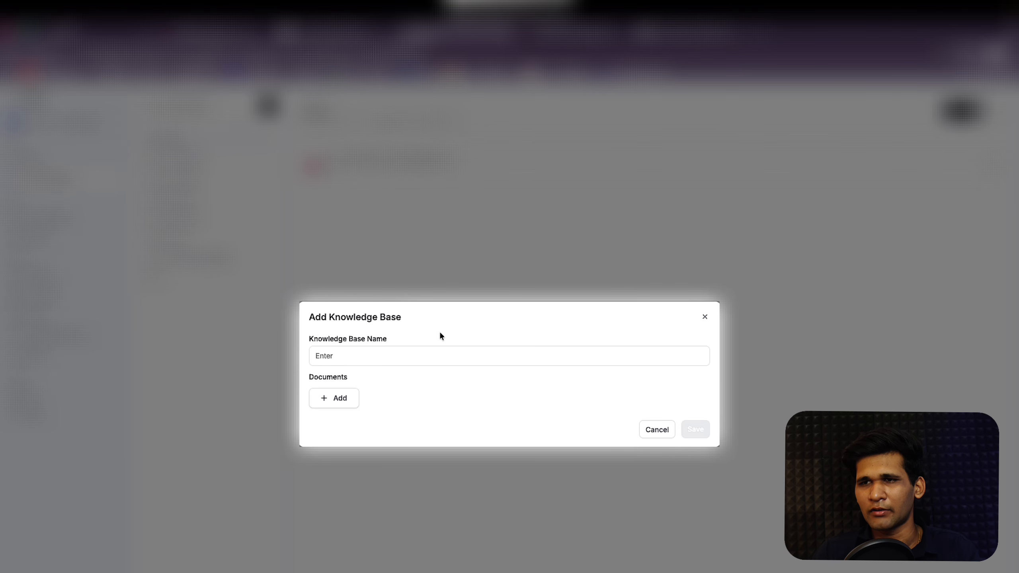
{"action": "left_click", "coordinate": [348, 352]}
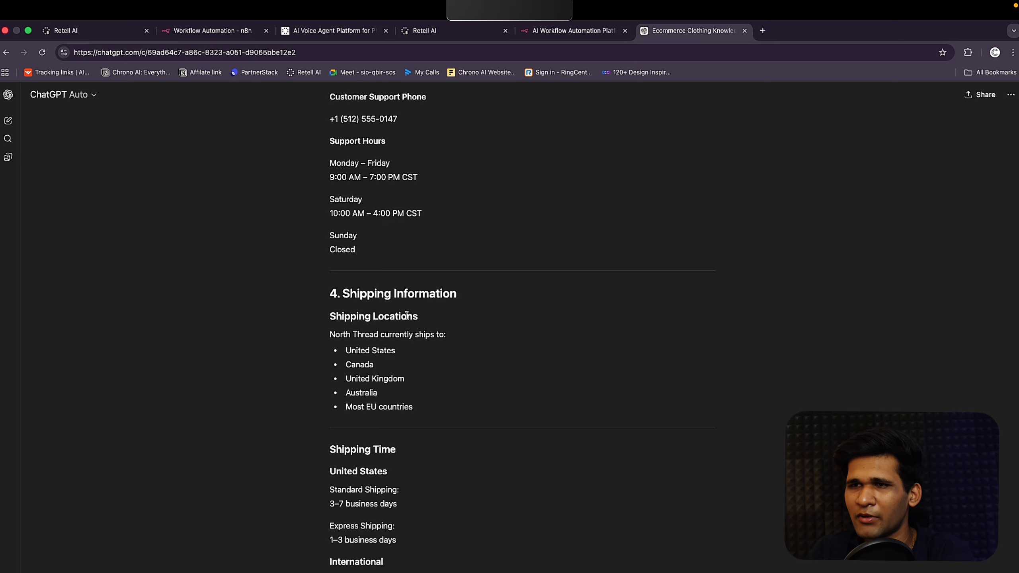
{"action": "scroll", "coordinate": [409, 306], "scroll_direction": "up", "scroll_amount": 15}
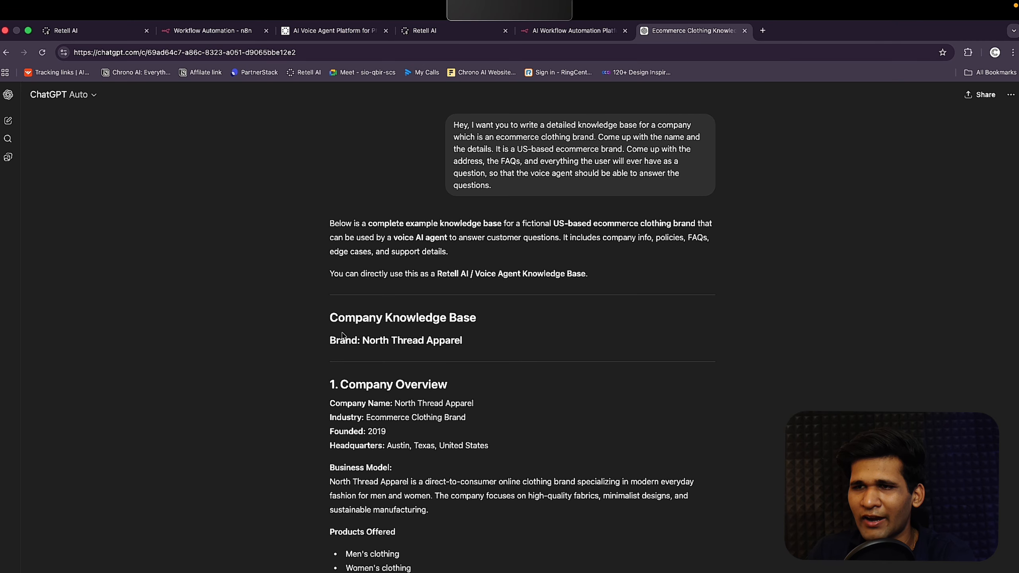
{"action": "left_click_drag", "start_coordinate": [329, 340], "coordinate": [362, 342]}
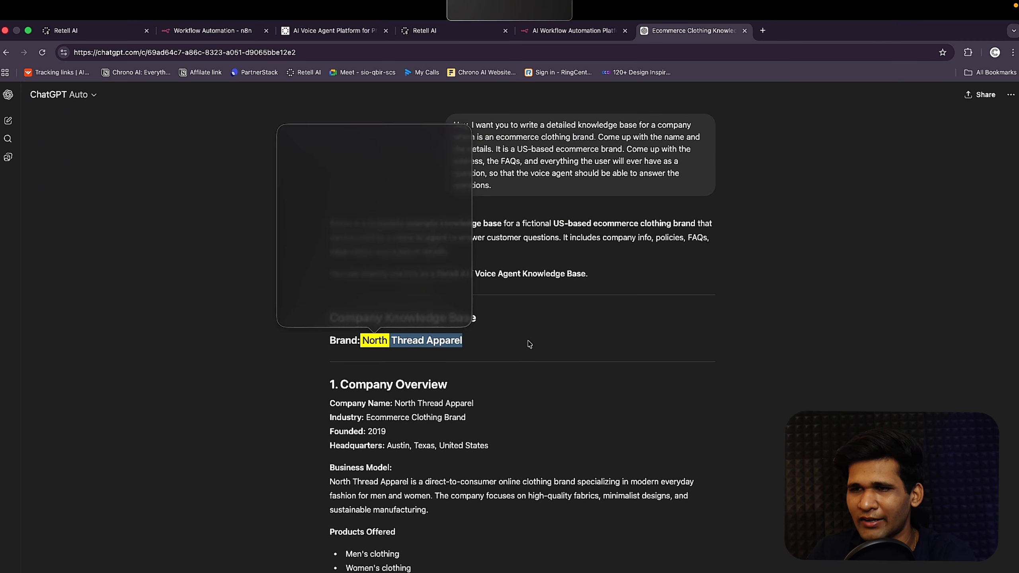
{"action": "left_click_drag", "start_coordinate": [465, 341], "coordinate": [363, 335]}
{"action": "key", "text": "ctrl+c"}
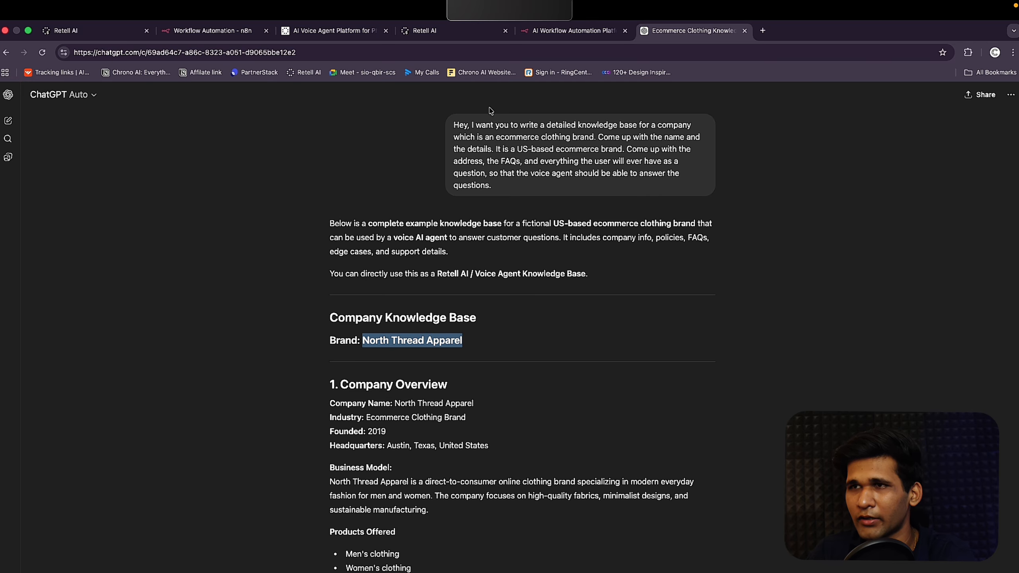
{"action": "left_click", "coordinate": [447, 37]}
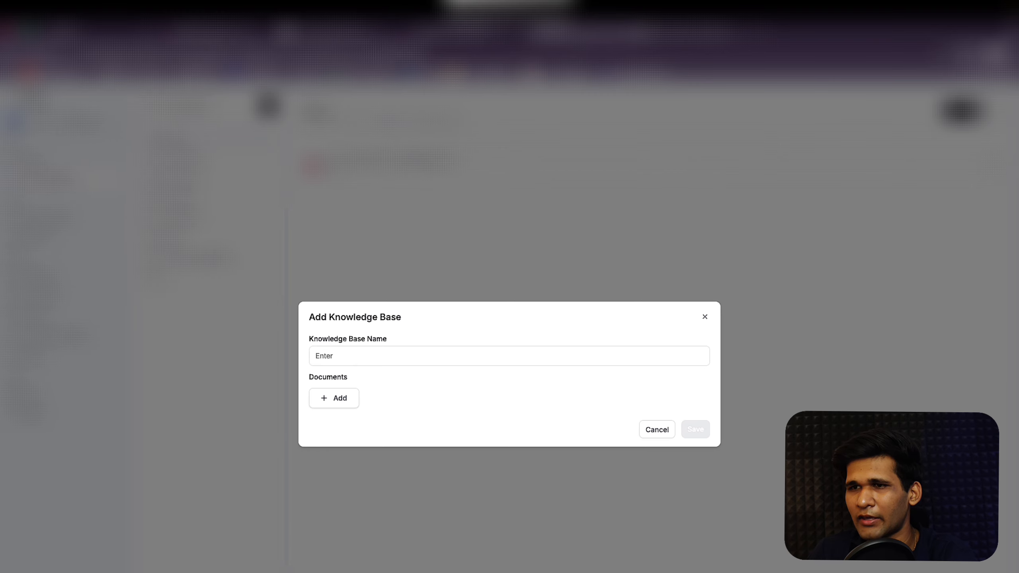
{"action": "left_click", "coordinate": [449, 356]}
{"action": "key", "text": "ctrl+v"}
{"action": "type", "text": "KV"}
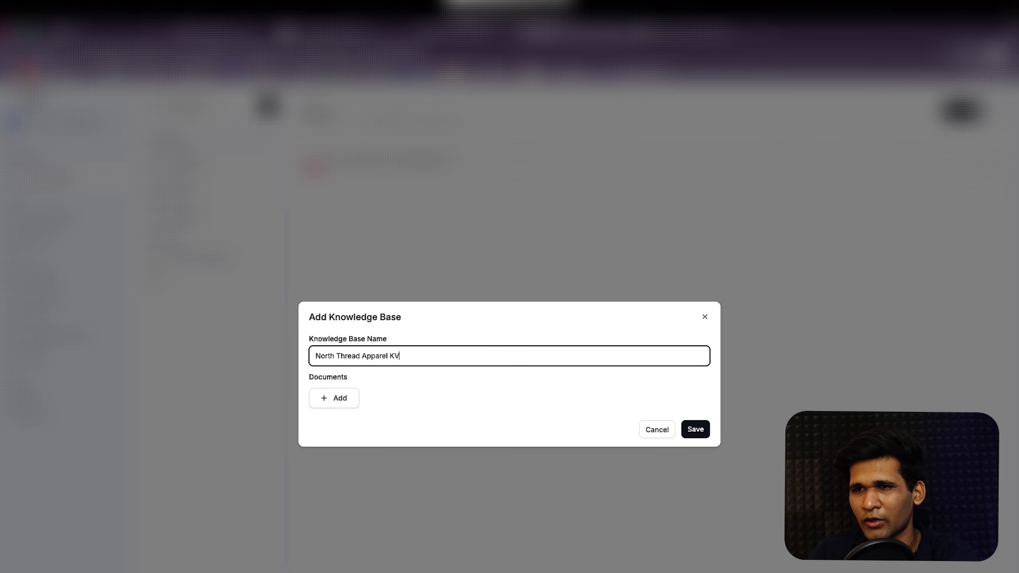
{"action": "left_click", "coordinate": [343, 403]}
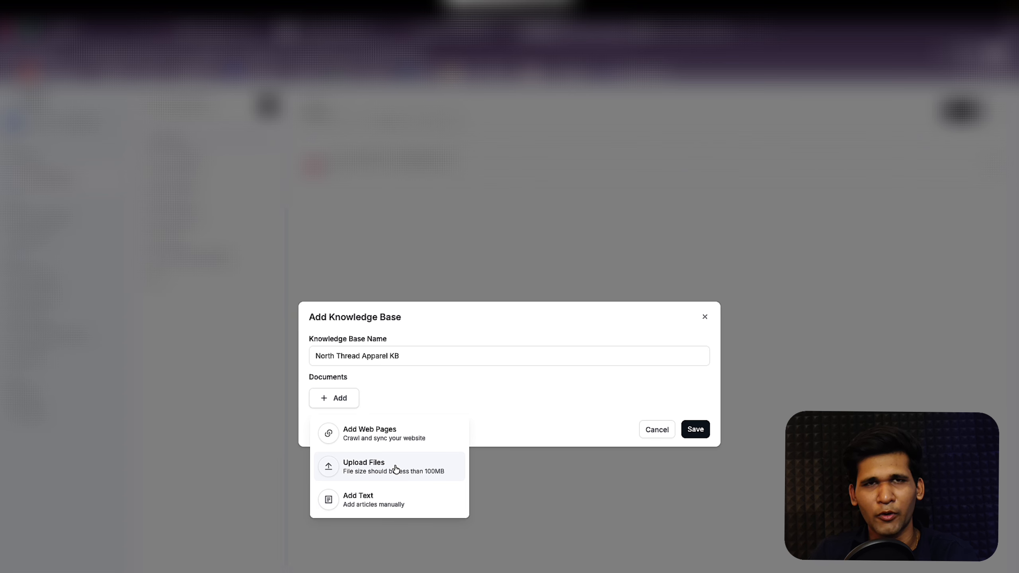
Step: Add a text document 'NTA KB' containing the pasted ChatGPT knowledge base response
{"action": "left_click", "coordinate": [402, 505]}
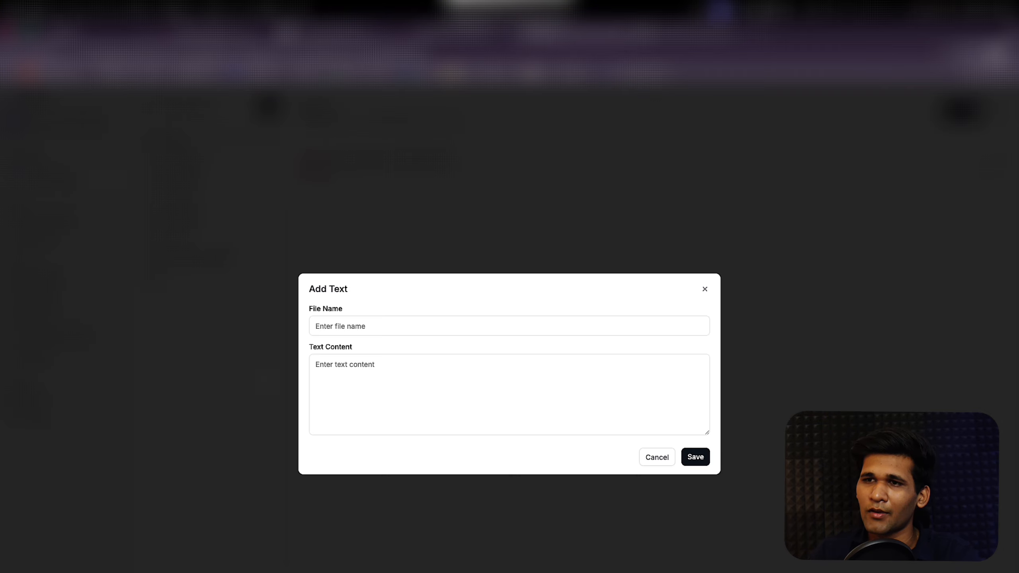
{"action": "left_click", "coordinate": [403, 326]}
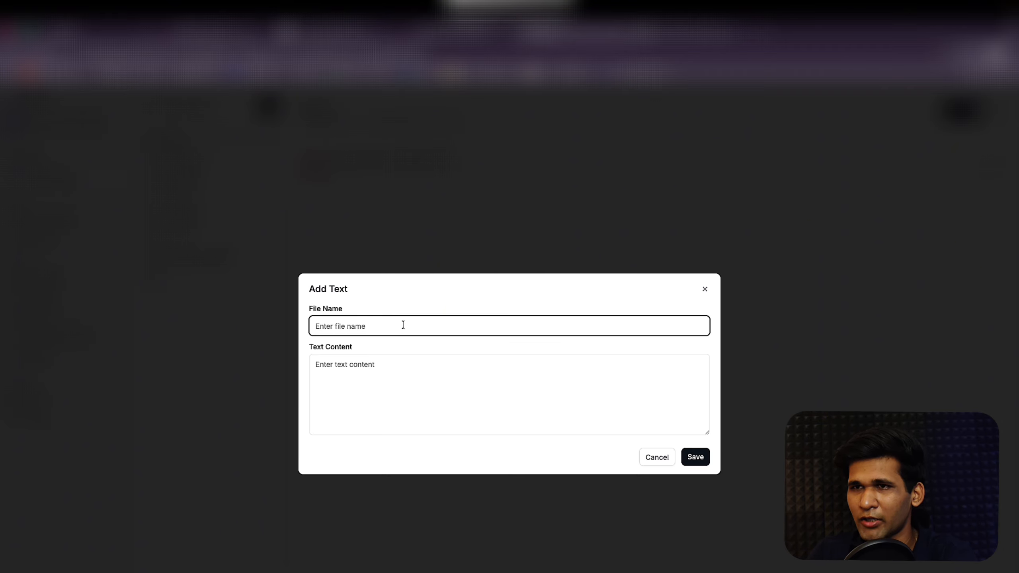
{"action": "type", "text": "N"}
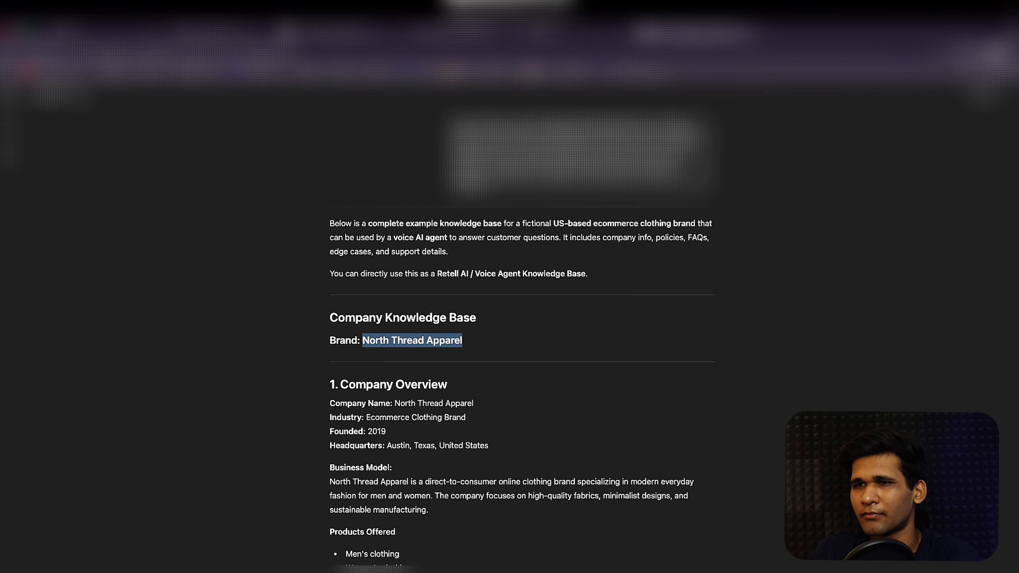
{"action": "scroll", "coordinate": [525, 329], "scroll_direction": "down", "scroll_amount": 10}
{"action": "scroll", "coordinate": [526, 332], "scroll_direction": "down", "scroll_amount": 20}
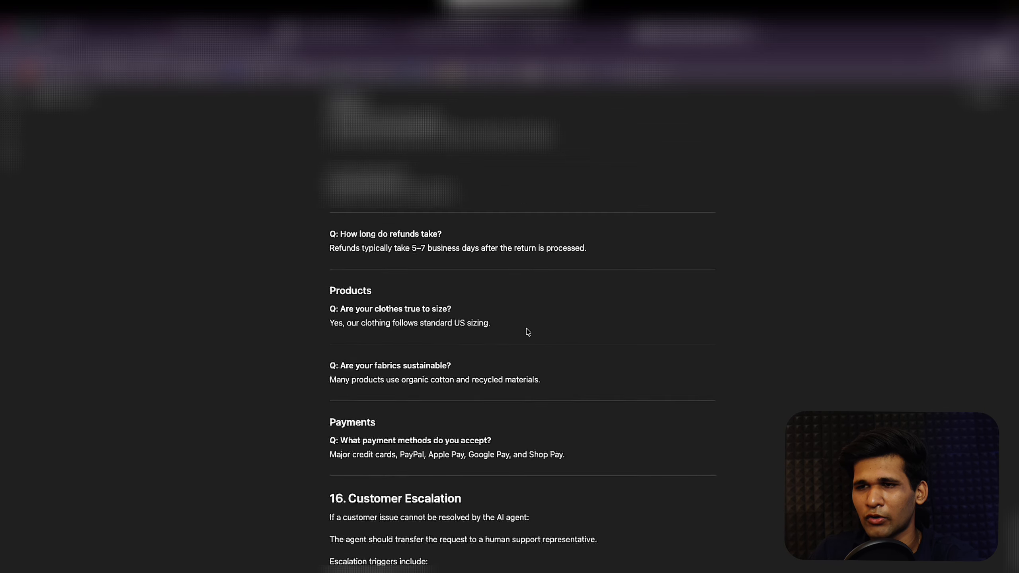
{"action": "left_click", "coordinate": [335, 546]}
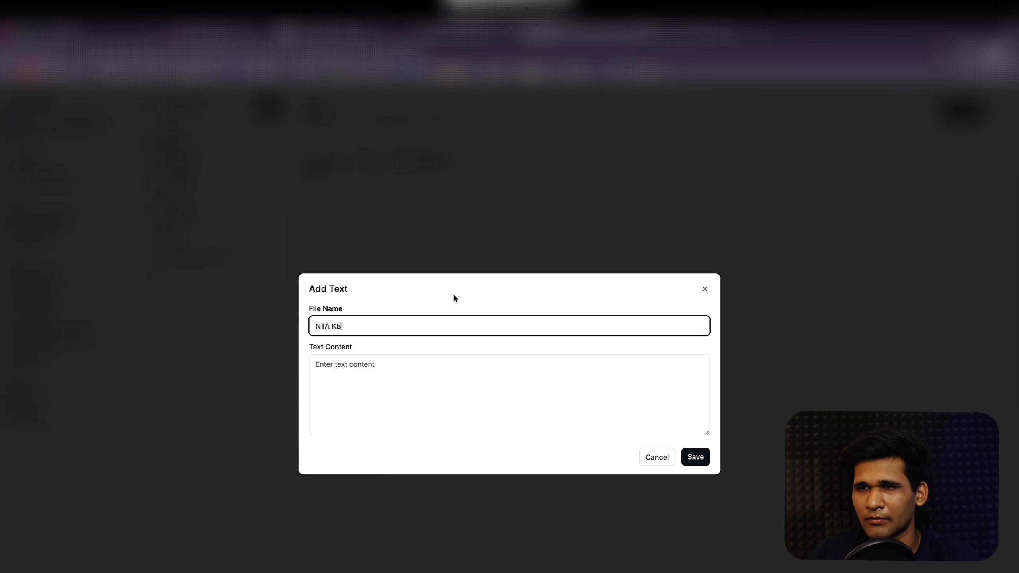
{"action": "left_click", "coordinate": [422, 378]}
{"action": "key", "text": "super+v"}
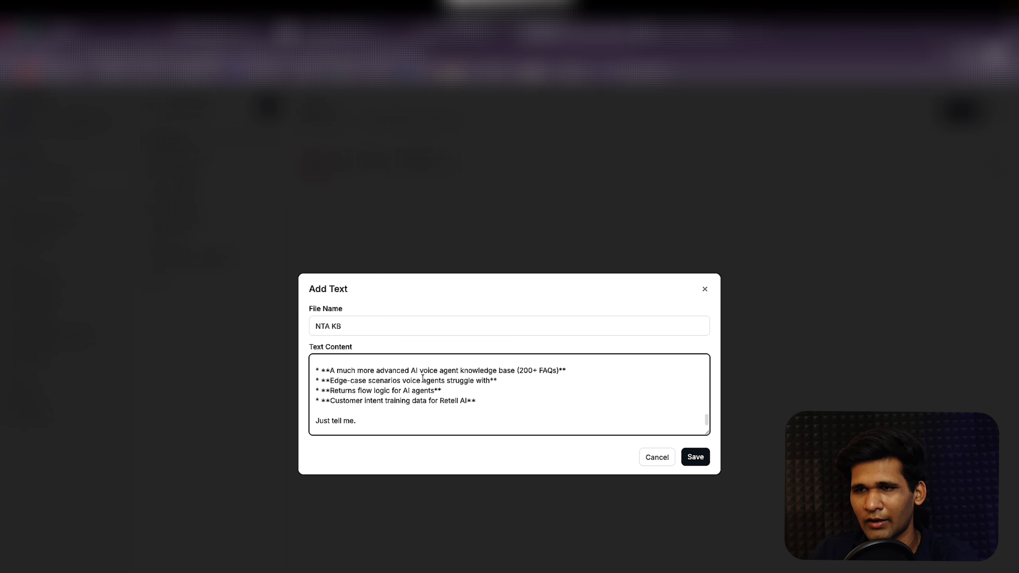
Step: Delete the intro and closing suggestions from the document, then save it and the knowledge base
{"action": "scroll", "coordinate": [422, 377], "scroll_direction": "up", "scroll_amount": 2}
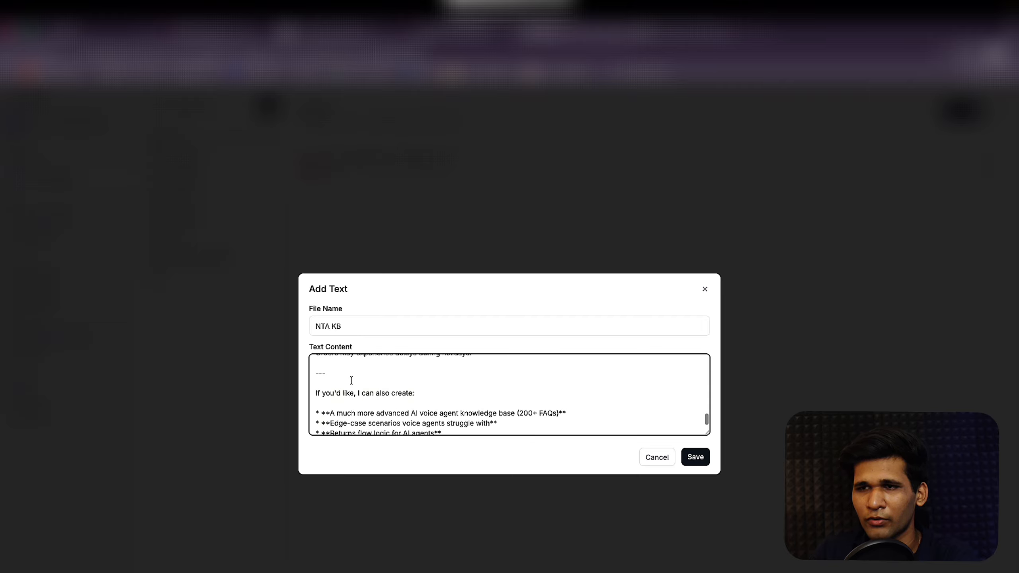
{"action": "left_click_drag", "start_coordinate": [318, 367], "coordinate": [493, 558]}
{"action": "key", "text": "BackSpace"}
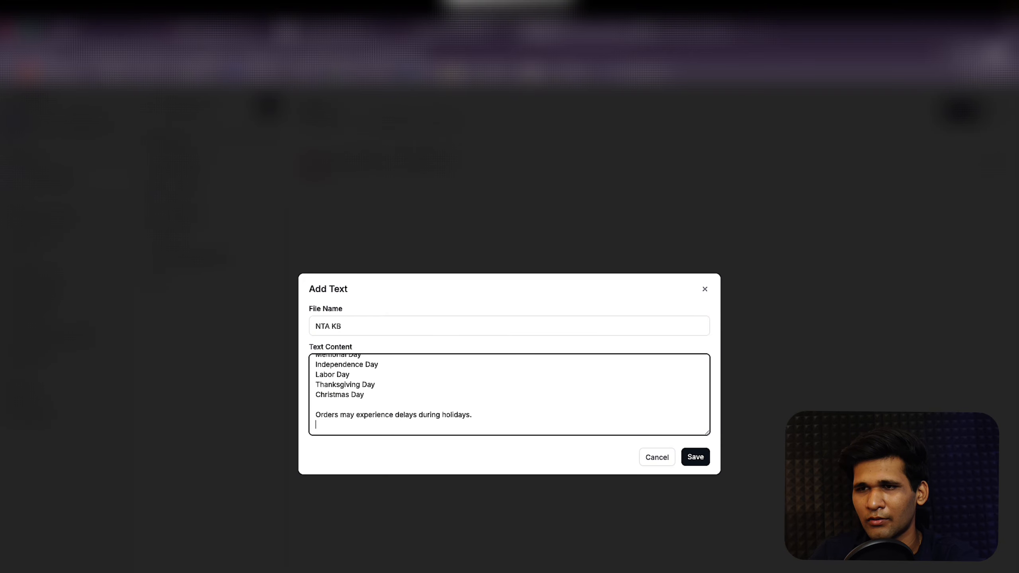
{"action": "key", "text": "BackSpace"}
{"action": "scroll", "coordinate": [443, 384], "scroll_direction": "up", "scroll_amount": 20}
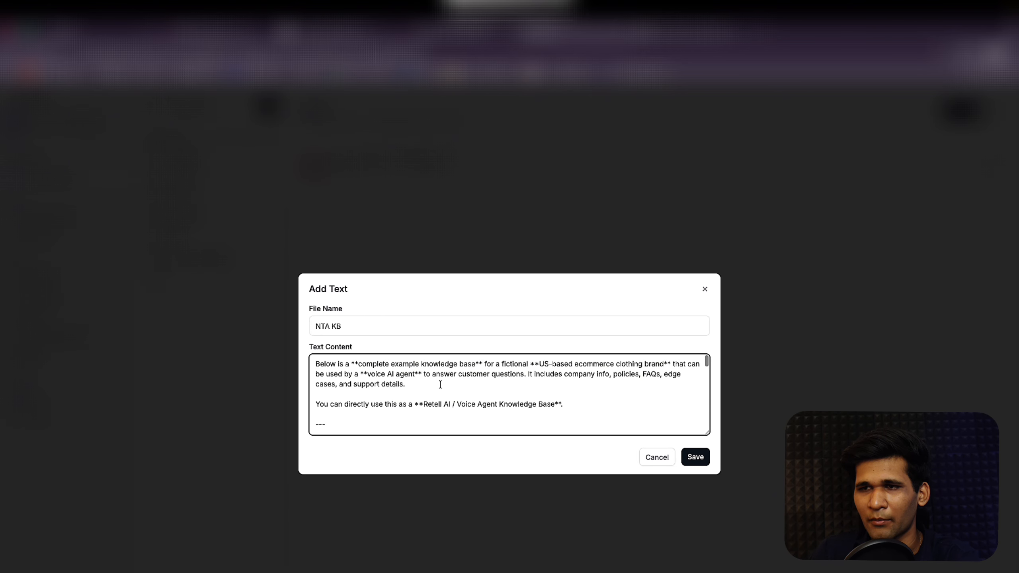
{"action": "scroll", "coordinate": [365, 399], "scroll_direction": "down", "scroll_amount": 2}
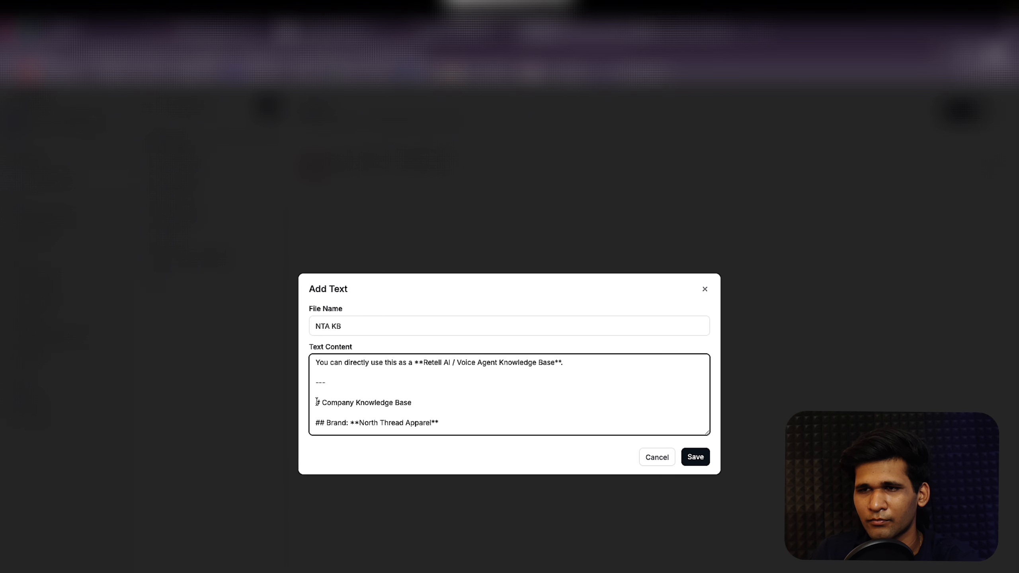
{"action": "left_click_drag", "start_coordinate": [319, 422], "coordinate": [282, 322]}
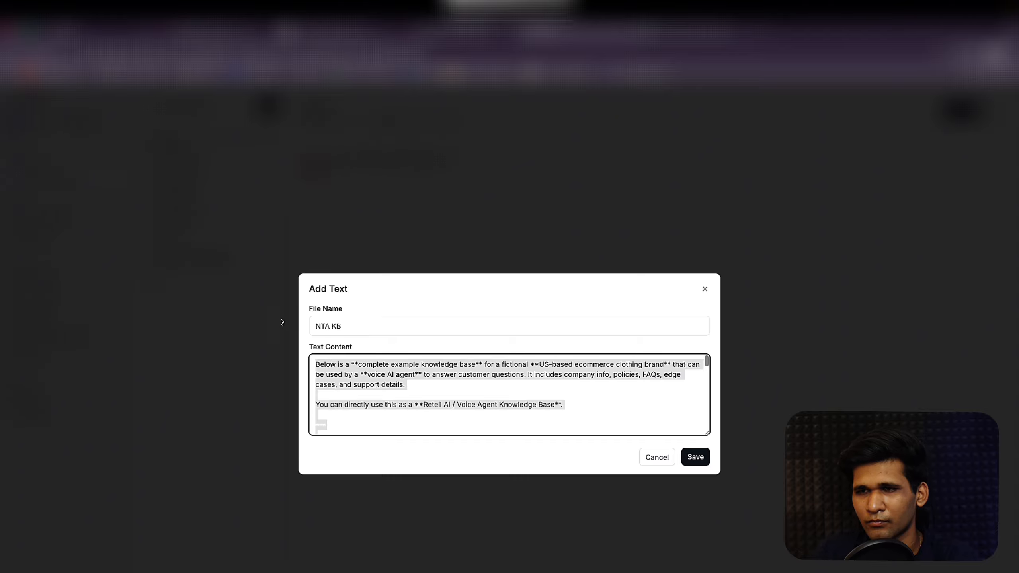
{"action": "key", "text": "BackSpace"}
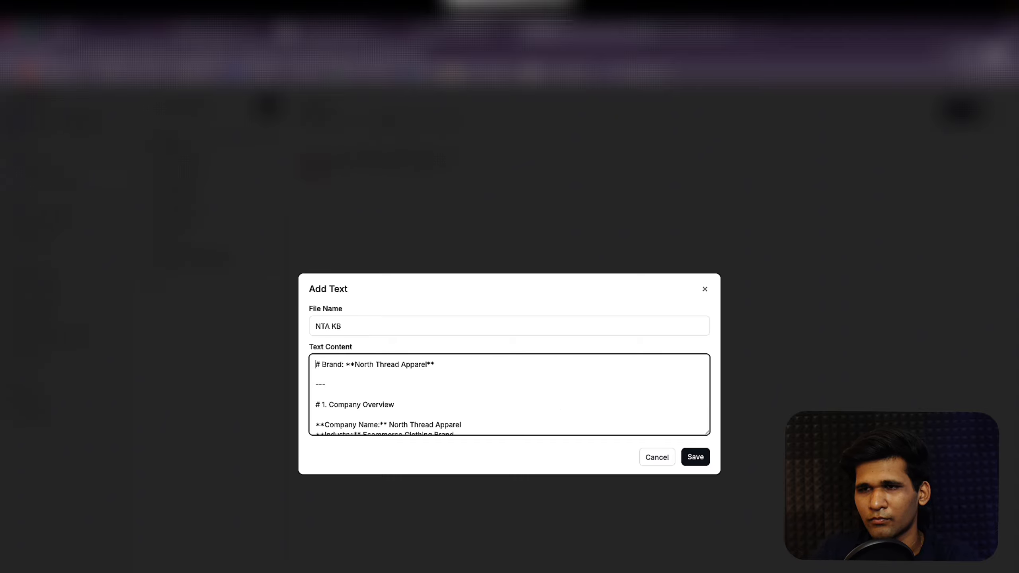
{"action": "left_click", "coordinate": [691, 450]}
{"action": "left_click", "coordinate": [704, 456]}
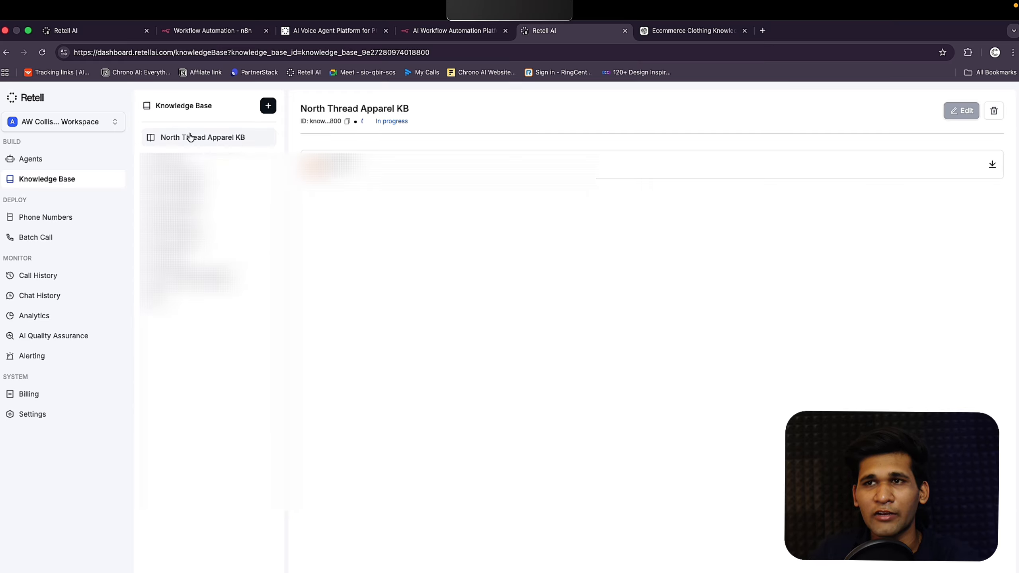
Step: View Retell AI's Phone Numbers page and open console.twilio.com in a new tab
{"action": "left_click", "coordinate": [84, 221]}
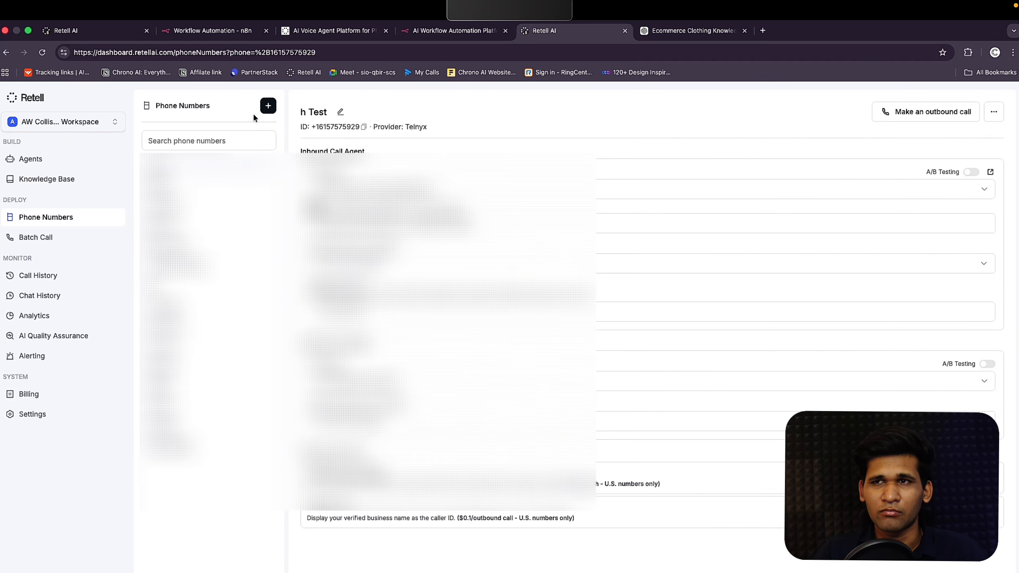
{"action": "left_click", "coordinate": [763, 31]}
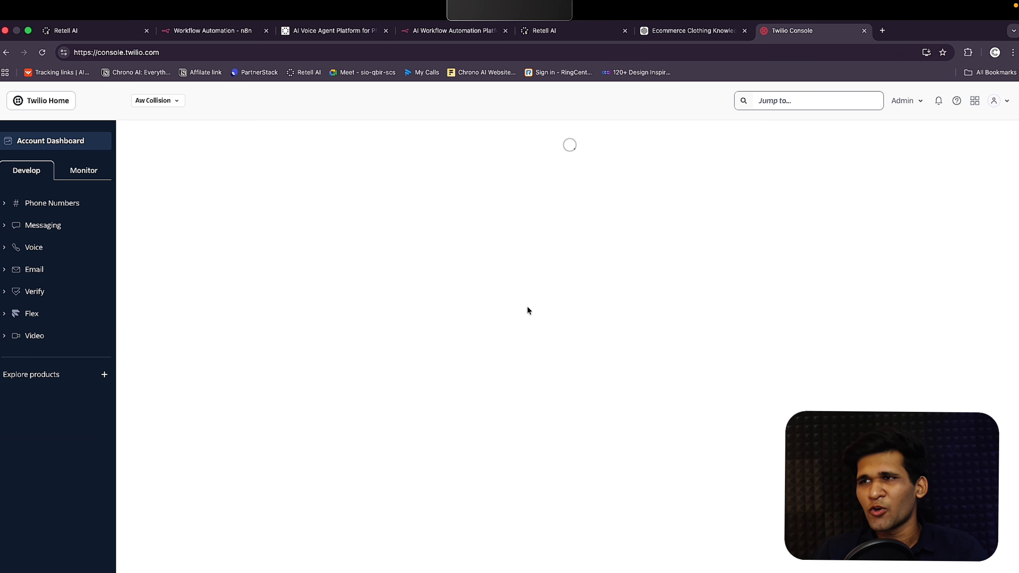
Step: Search Google for Twilio and open its homepage, then return to the Twilio Console tab
{"action": "left_click", "coordinate": [883, 33]}
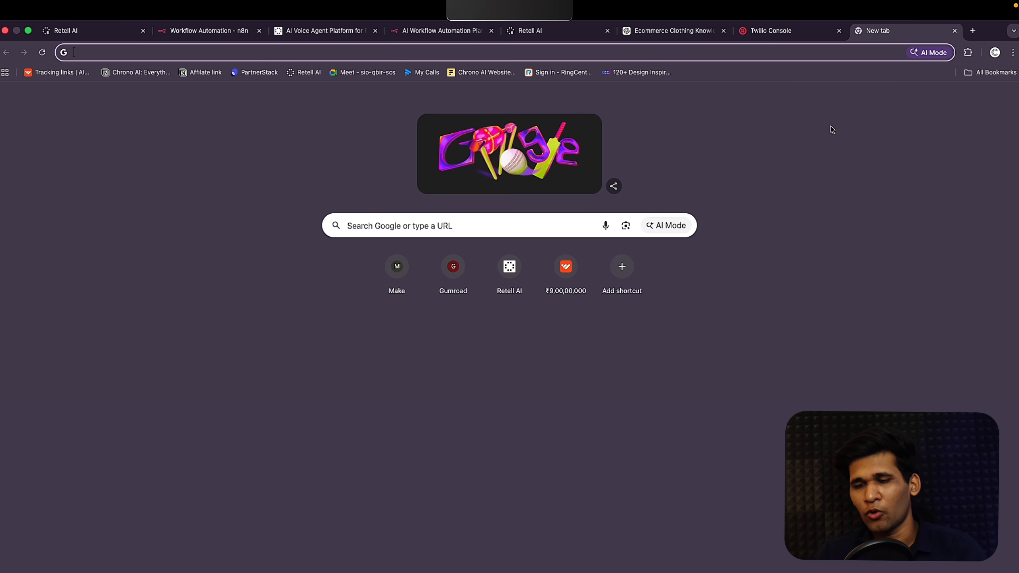
{"action": "type", "text": "ttwil"}
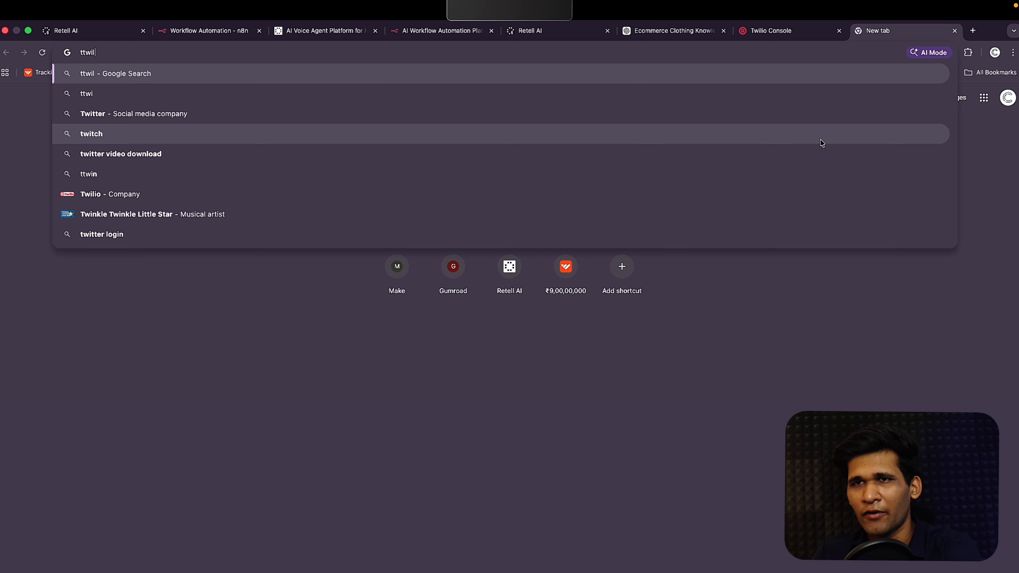
{"action": "key", "text": "BackSpace"}
{"action": "key", "text": "BackSpace"}
{"action": "key", "text": "BackSpace"}
{"action": "key", "text": "BackSpace"}
{"action": "type", "text": "w"}
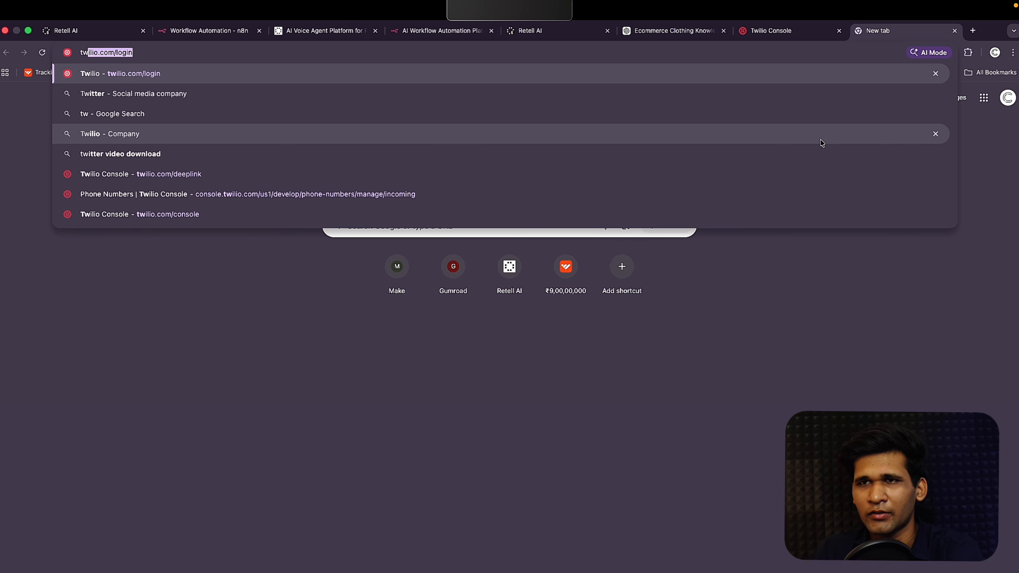
{"action": "key", "text": "Up"}
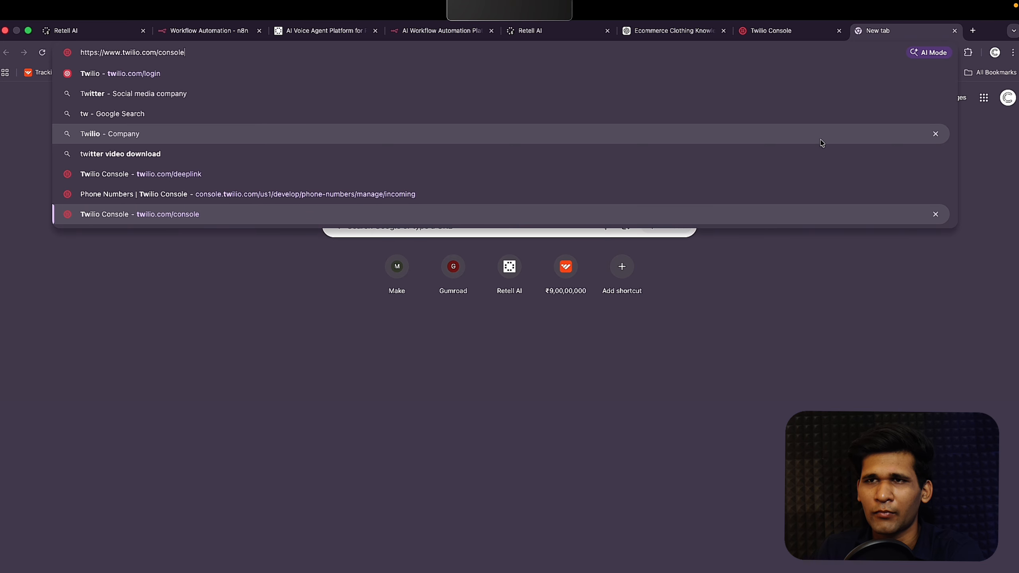
{"action": "key", "text": "Down"}
{"action": "key", "text": "Down"}
{"action": "key", "text": "Down"}
{"action": "key", "text": "Down"}
{"action": "key", "text": "Return"}
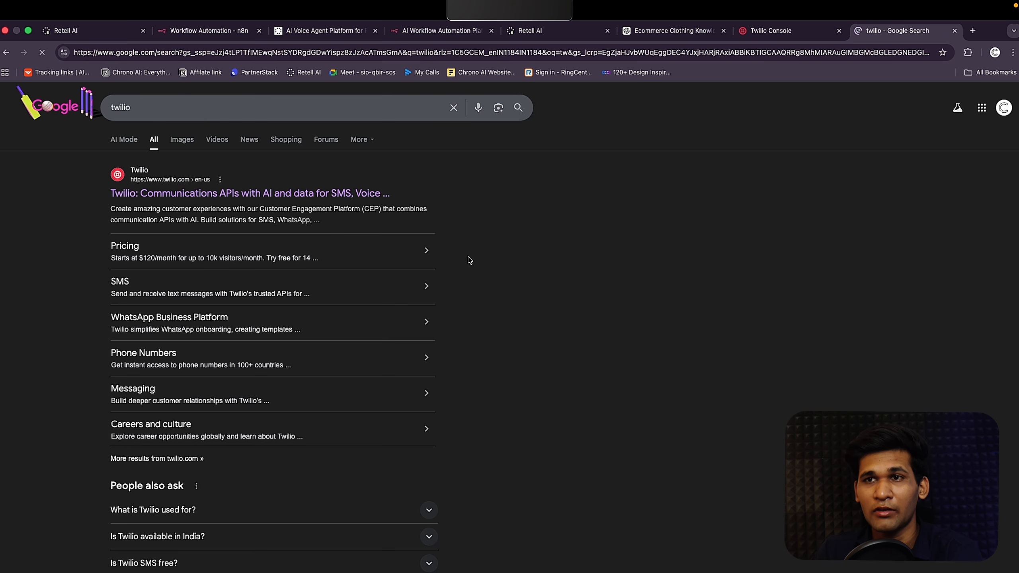
{"action": "left_click", "coordinate": [281, 194]}
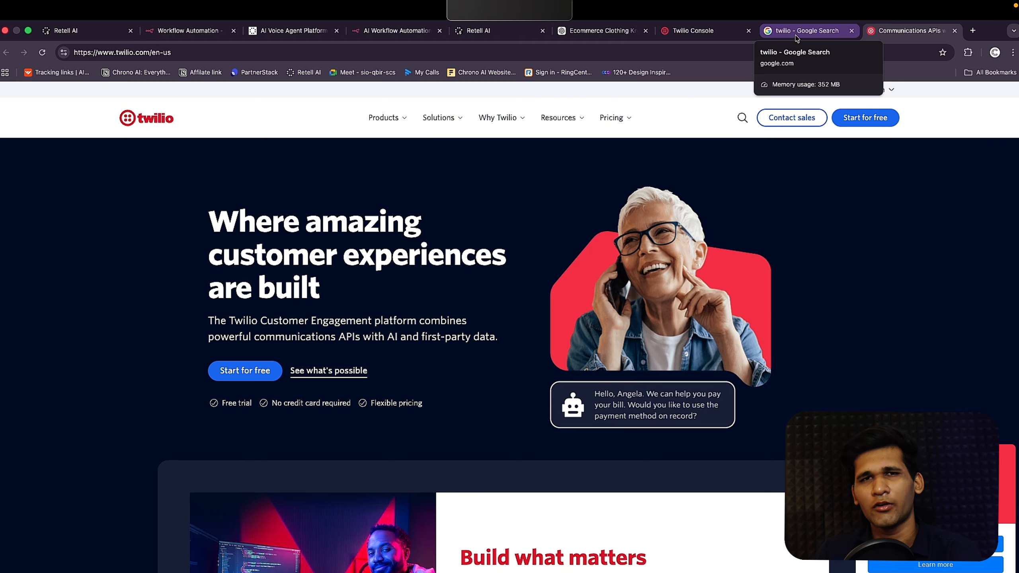
{"action": "left_click", "coordinate": [713, 36]}
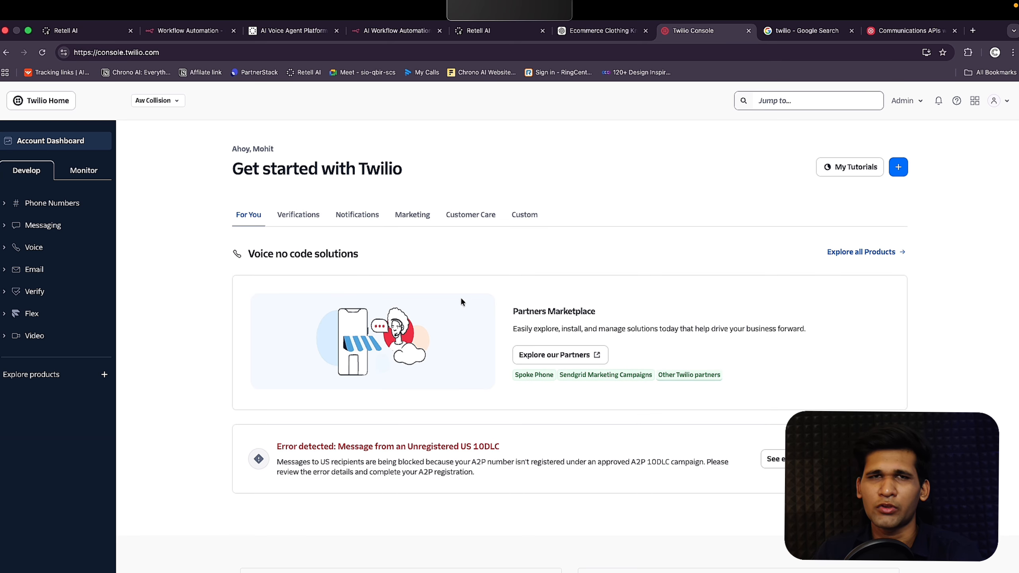
Step: Switch to 'New Account' and view Phone Numbers > Manage > Active numbers
{"action": "left_click", "coordinate": [177, 99]}
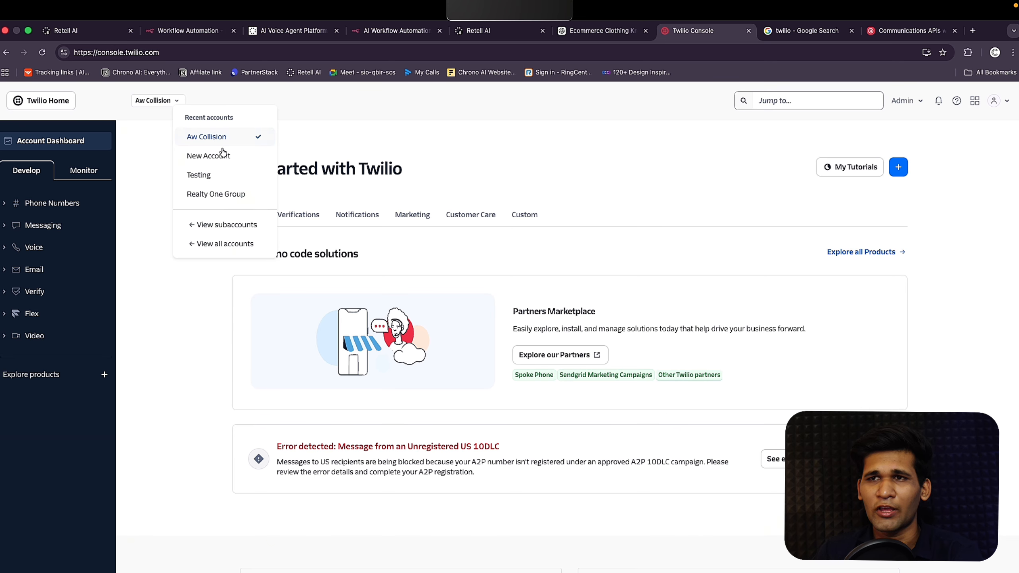
{"action": "left_click", "coordinate": [251, 160]}
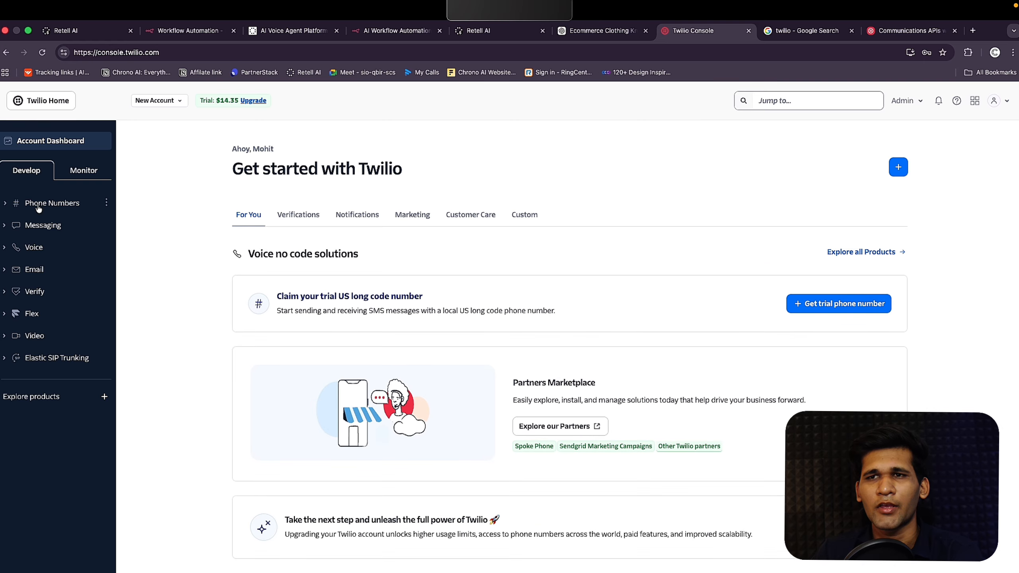
{"action": "left_click", "coordinate": [44, 203]}
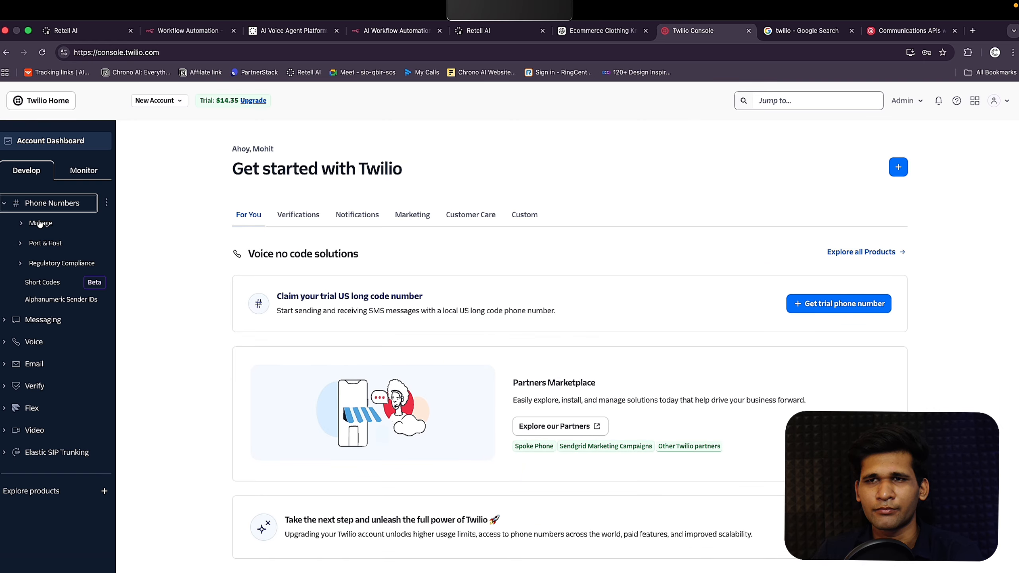
{"action": "left_click", "coordinate": [40, 223]}
{"action": "left_click", "coordinate": [66, 239]}
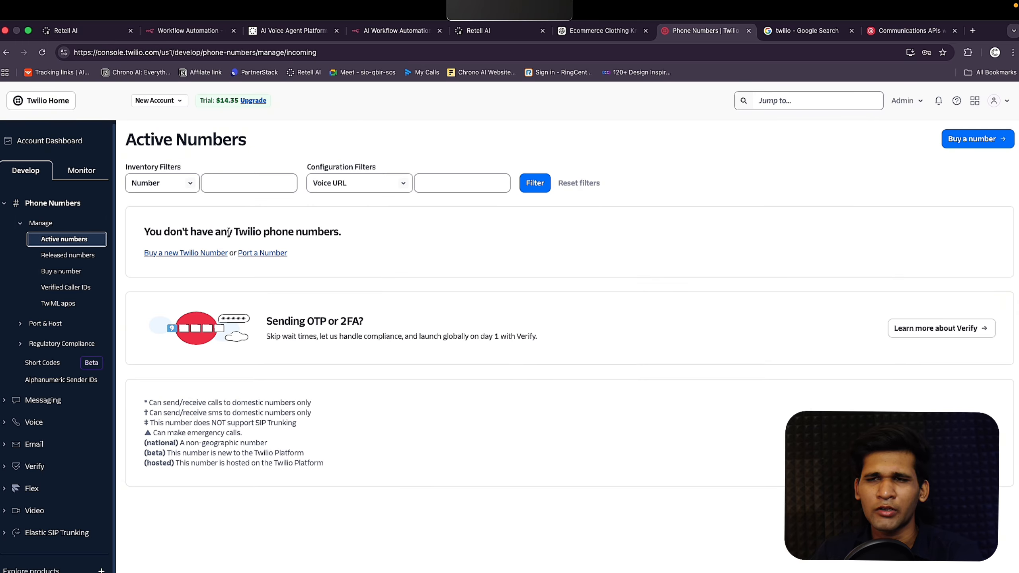
Step: Browse the list of US phone numbers available to buy
{"action": "left_click", "coordinate": [61, 271]}
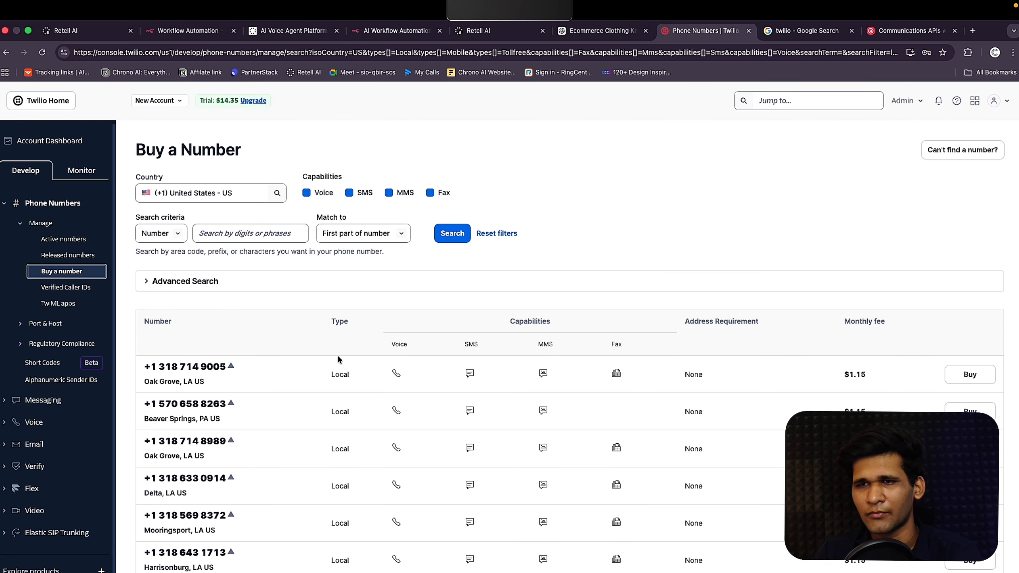
{"action": "scroll", "coordinate": [308, 388], "scroll_direction": "down", "scroll_amount": 10}
{"action": "scroll", "coordinate": [309, 387], "scroll_direction": "up", "scroll_amount": 10}
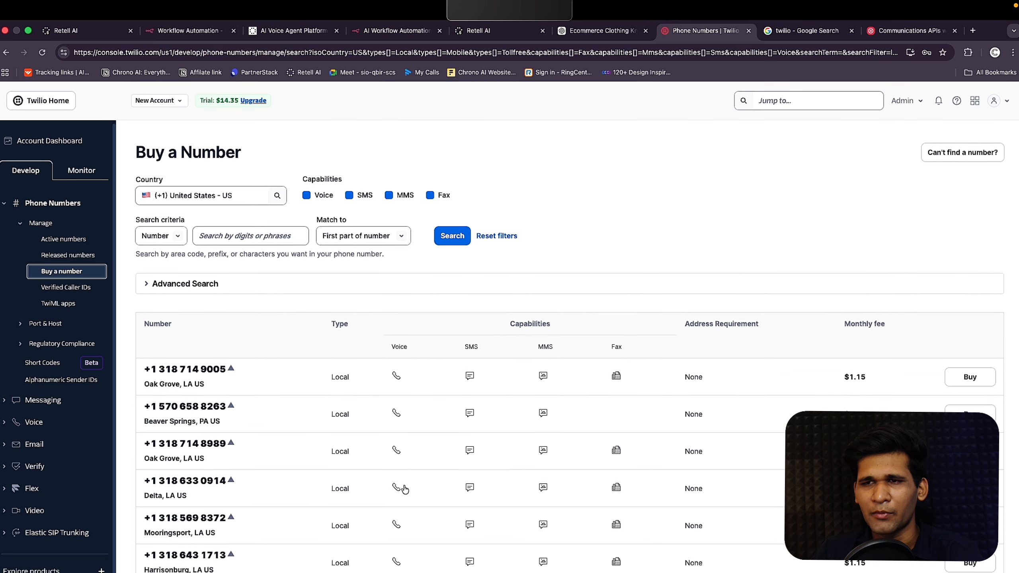
{"action": "scroll", "coordinate": [298, 411], "scroll_direction": "down", "scroll_amount": 8}
{"action": "scroll", "coordinate": [298, 413], "scroll_direction": "down", "scroll_amount": 4}
{"action": "scroll", "coordinate": [297, 413], "scroll_direction": "up", "scroll_amount": 5}
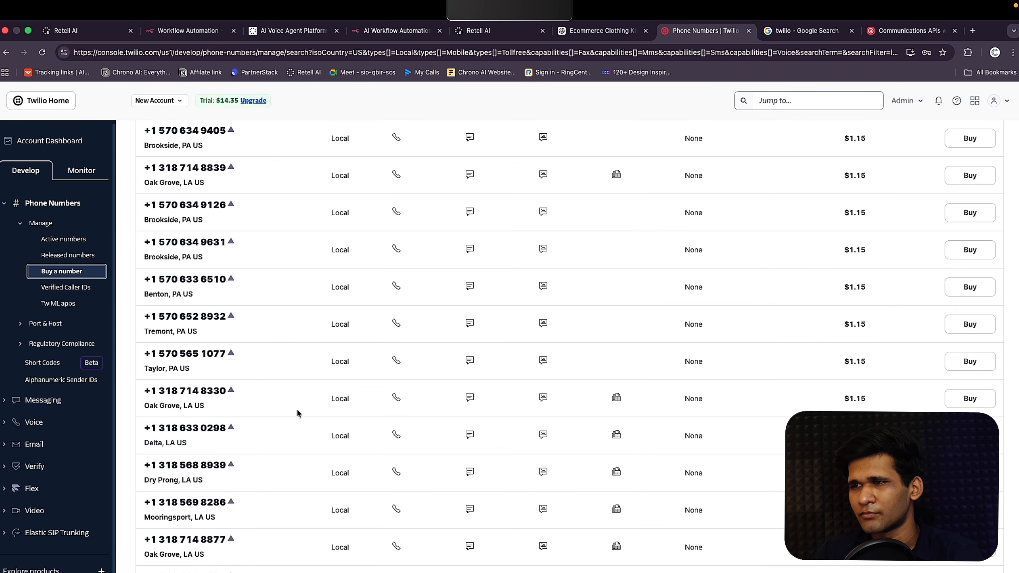
{"action": "scroll", "coordinate": [849, 187], "scroll_direction": "up", "scroll_amount": 10}
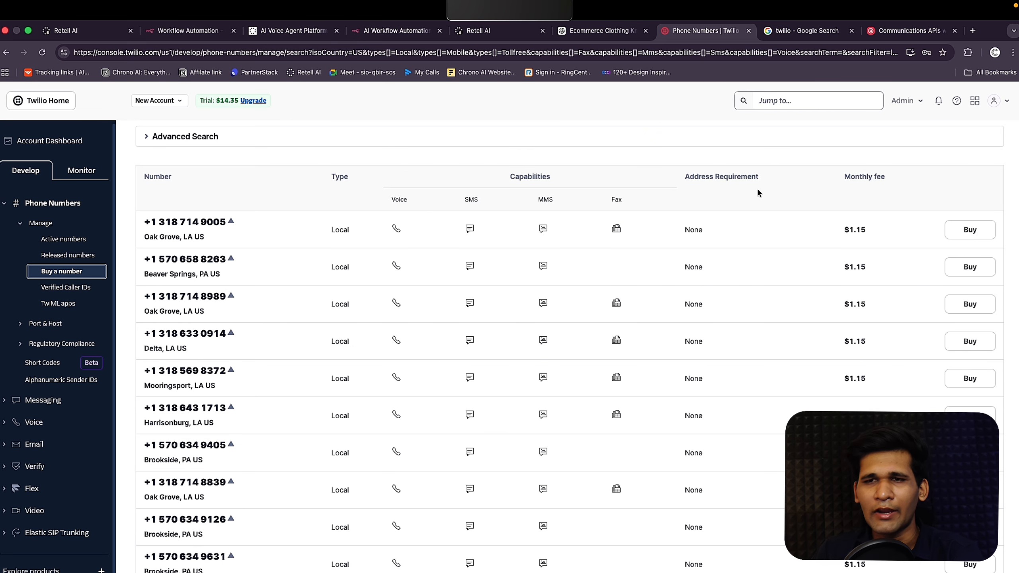
Step: Go to Elastic SIP Trunking > Manage > Trunks
{"action": "left_click", "coordinate": [68, 534]}
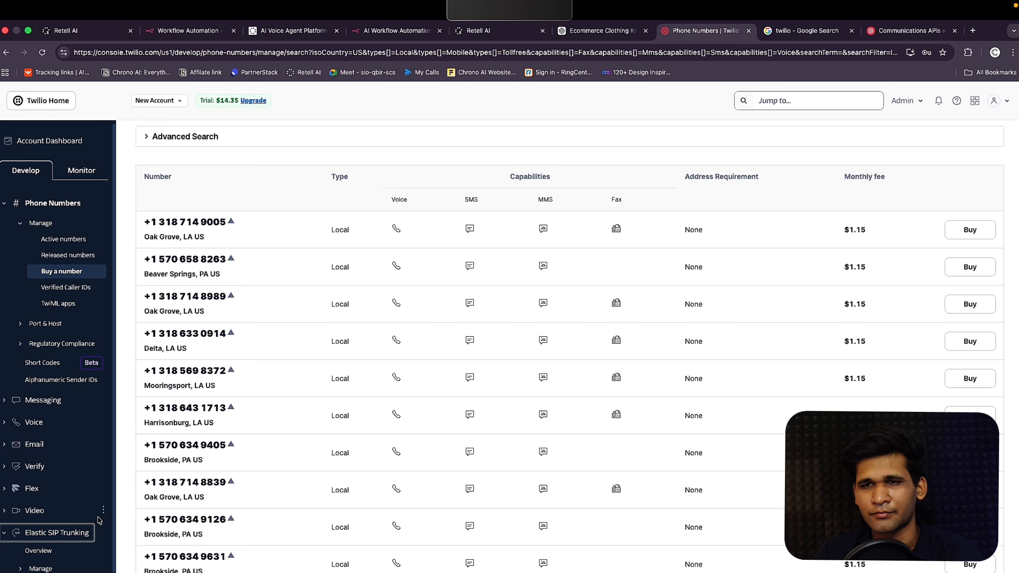
{"action": "left_click", "coordinate": [48, 535]}
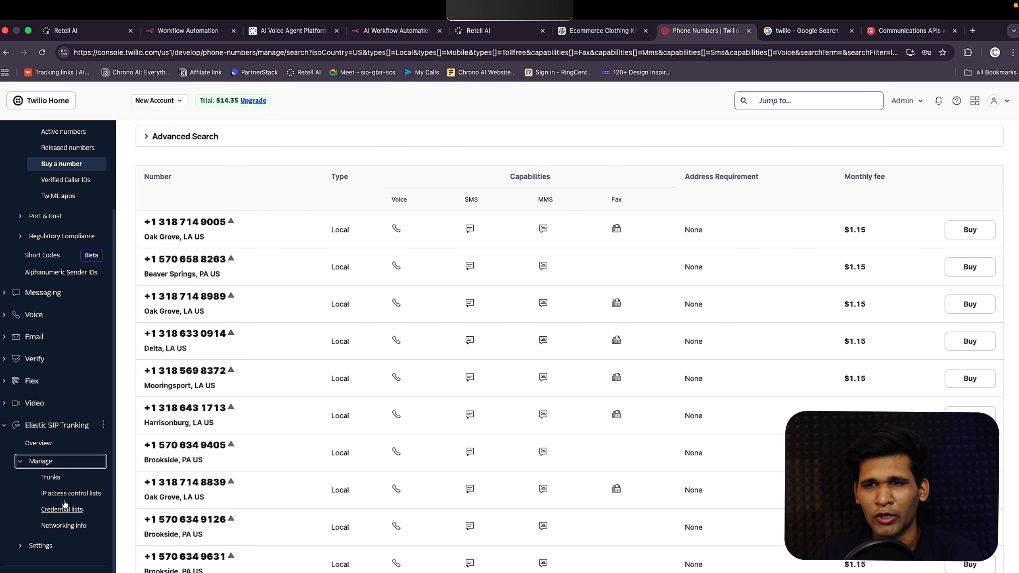
{"action": "left_click", "coordinate": [55, 483]}
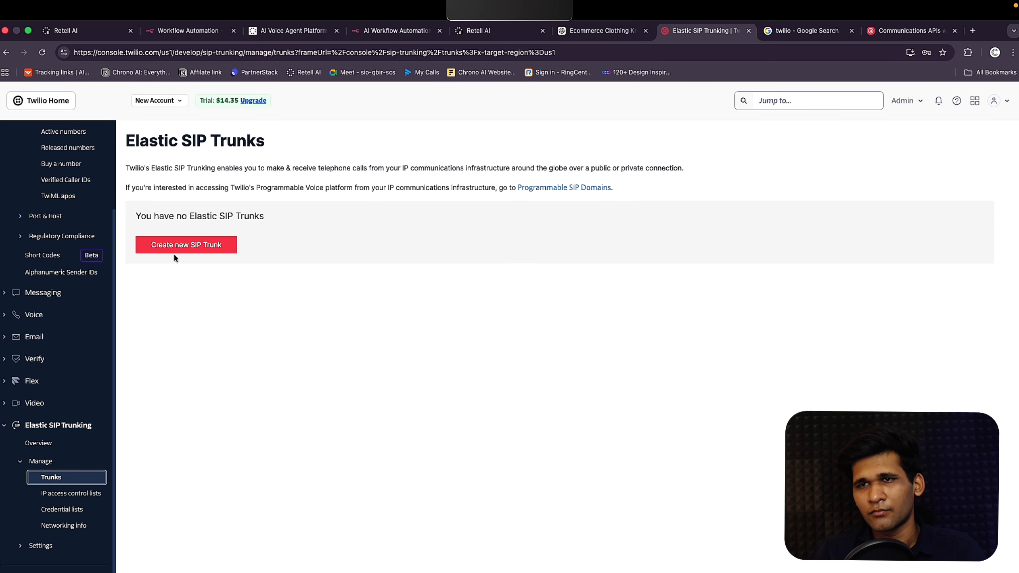
Step: Create a new SIP trunk named 'Testingnew'
{"action": "left_click", "coordinate": [201, 240]}
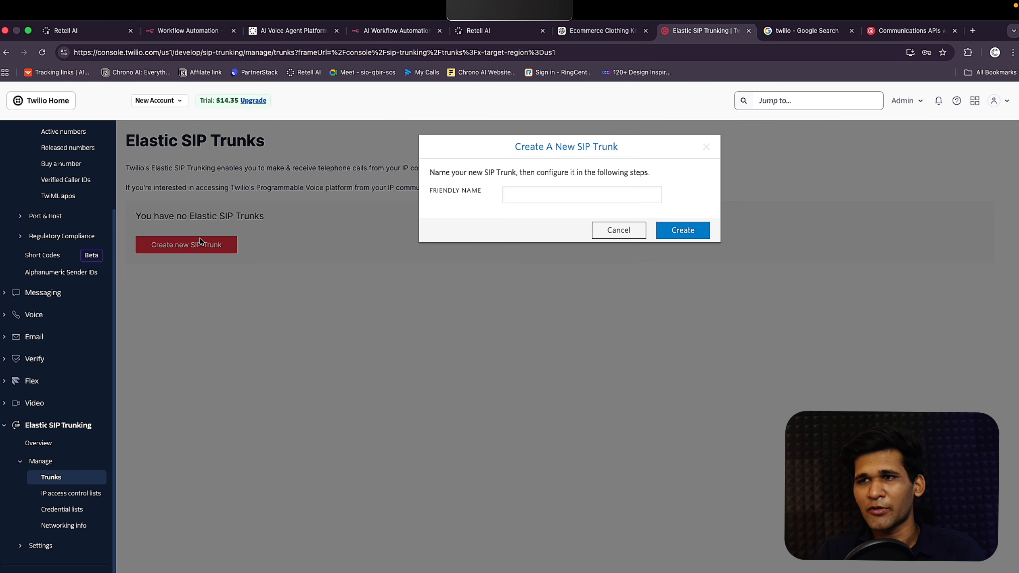
{"action": "left_click", "coordinate": [610, 190]}
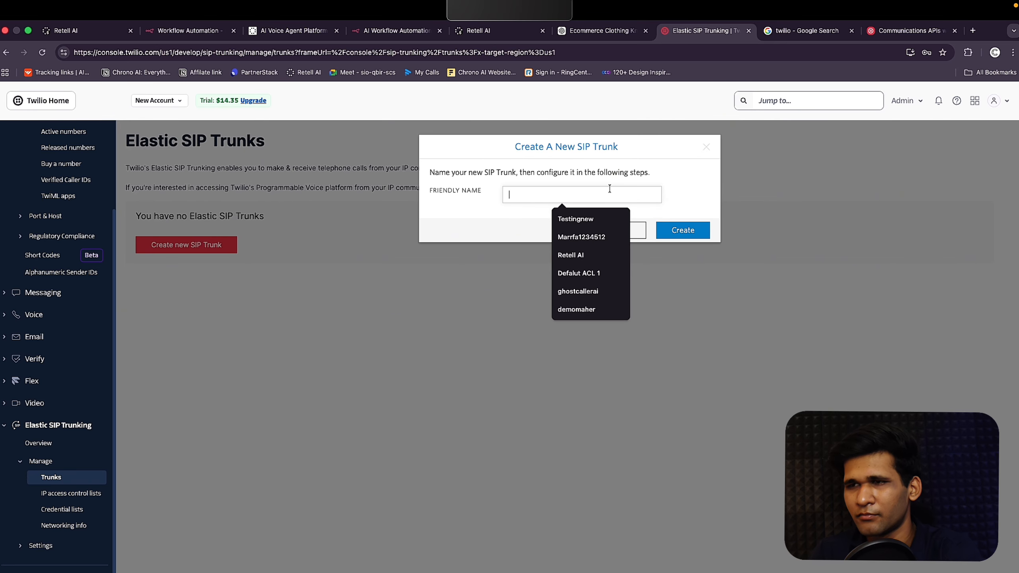
{"action": "left_click", "coordinate": [594, 225]}
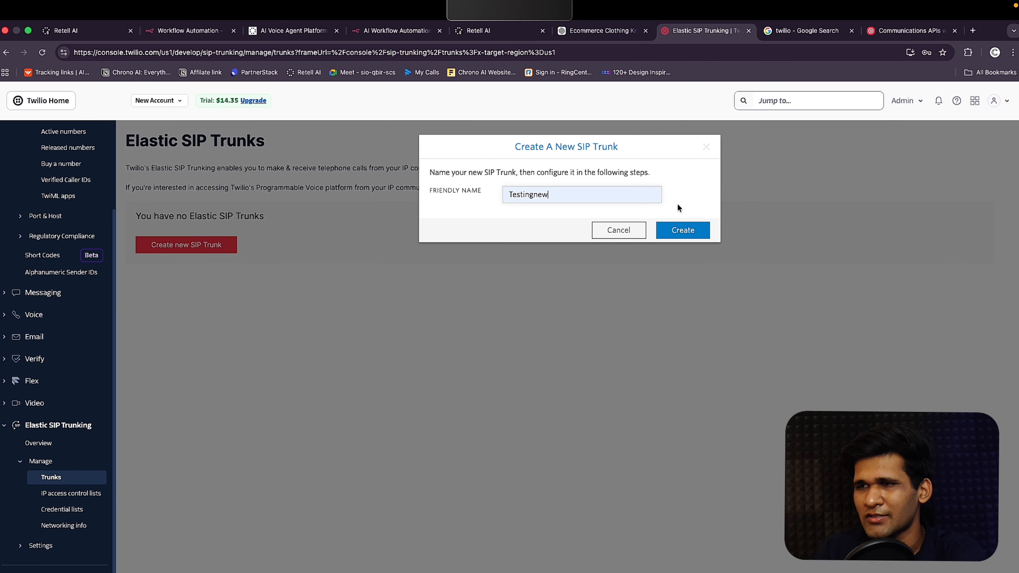
{"action": "left_click", "coordinate": [677, 225]}
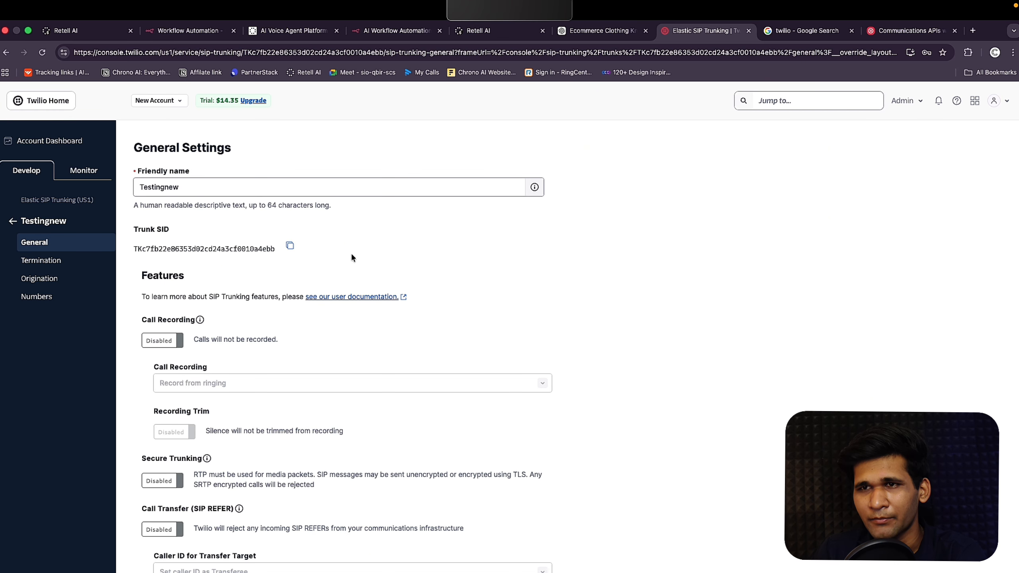
Step: Enable Call Transfer (SIP REFER) and PSTN Transfer on the trunk
{"action": "scroll", "coordinate": [194, 473], "scroll_direction": "down", "scroll_amount": 3}
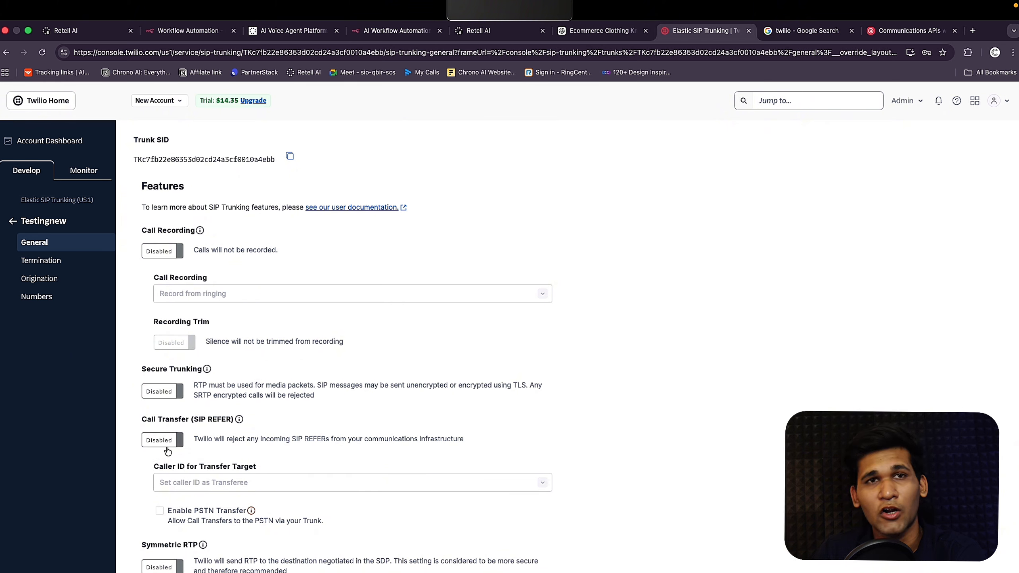
{"action": "left_click", "coordinate": [171, 446]}
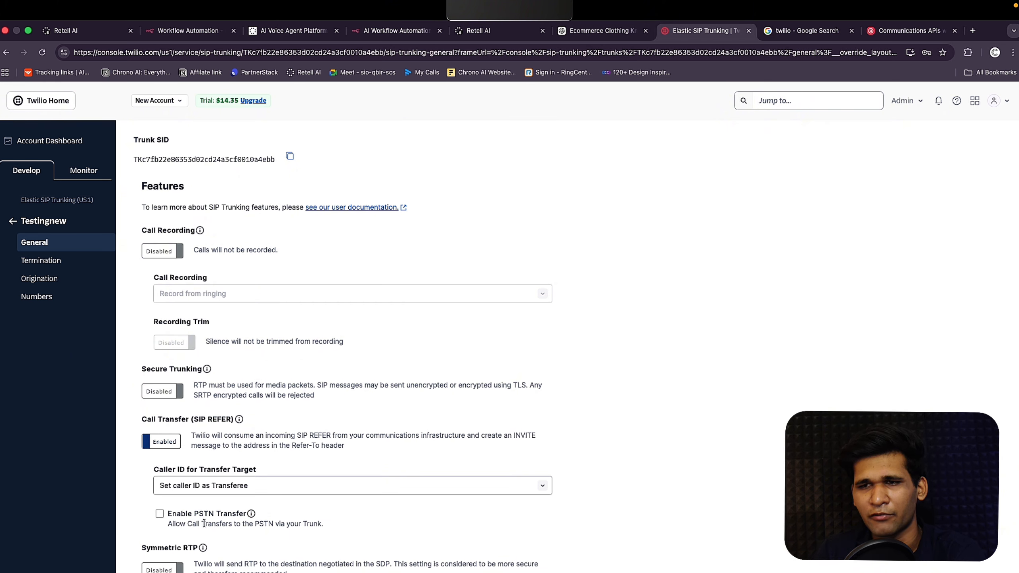
{"action": "left_click", "coordinate": [160, 513]}
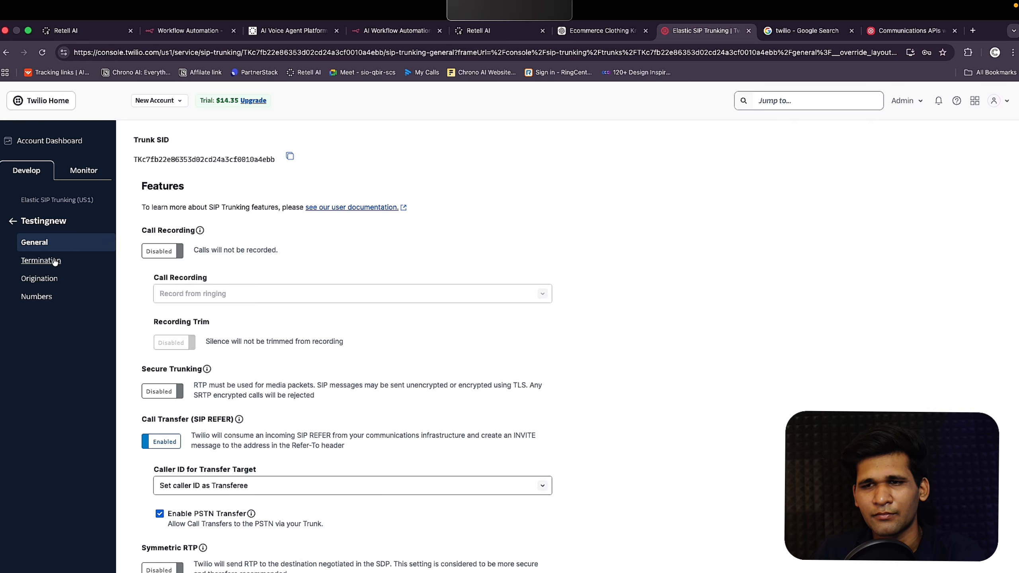
{"action": "left_click", "coordinate": [80, 262]}
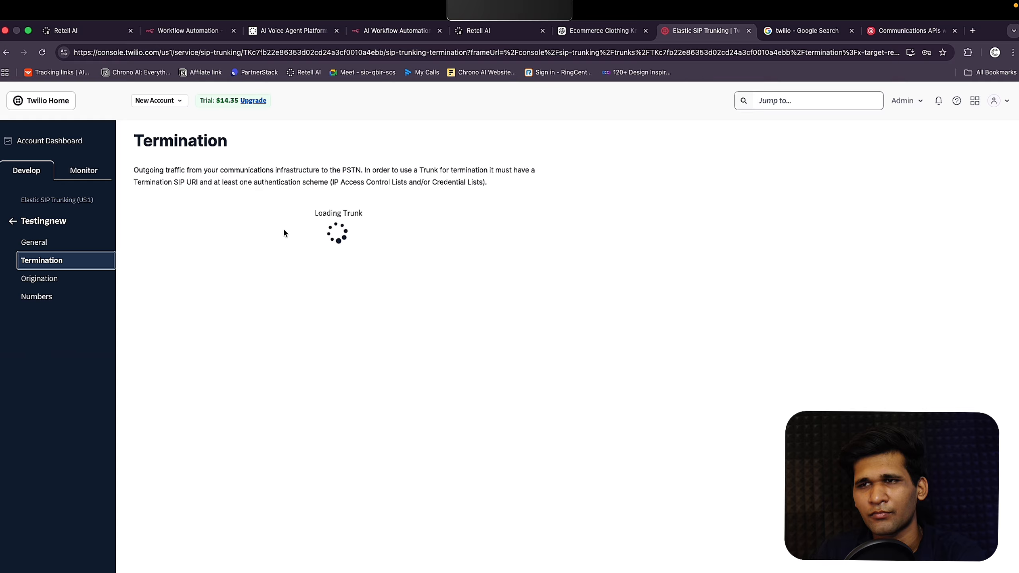
Step: Enter testingnew123 as the termination SIP URI and check its availability
{"action": "left_click", "coordinate": [241, 301]}
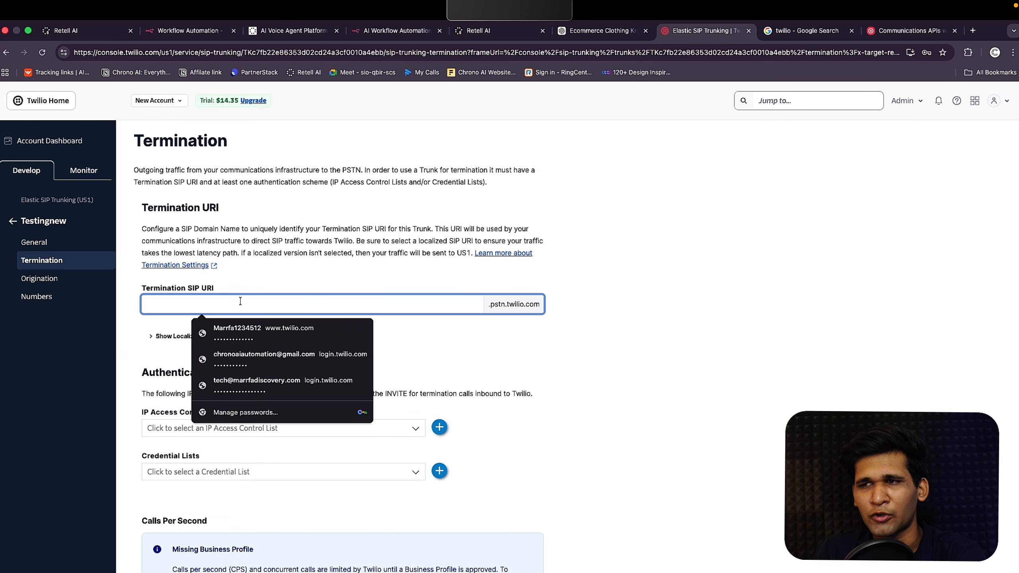
{"action": "type", "text": "testi"}
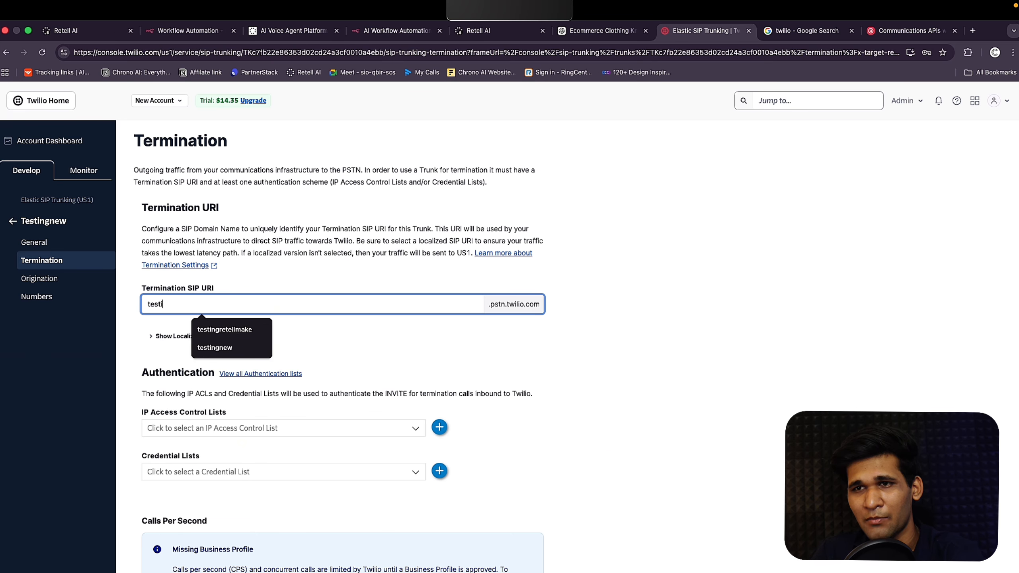
{"action": "type", "text": "ngnew11"}
{"action": "key", "text": "BackSpace"}
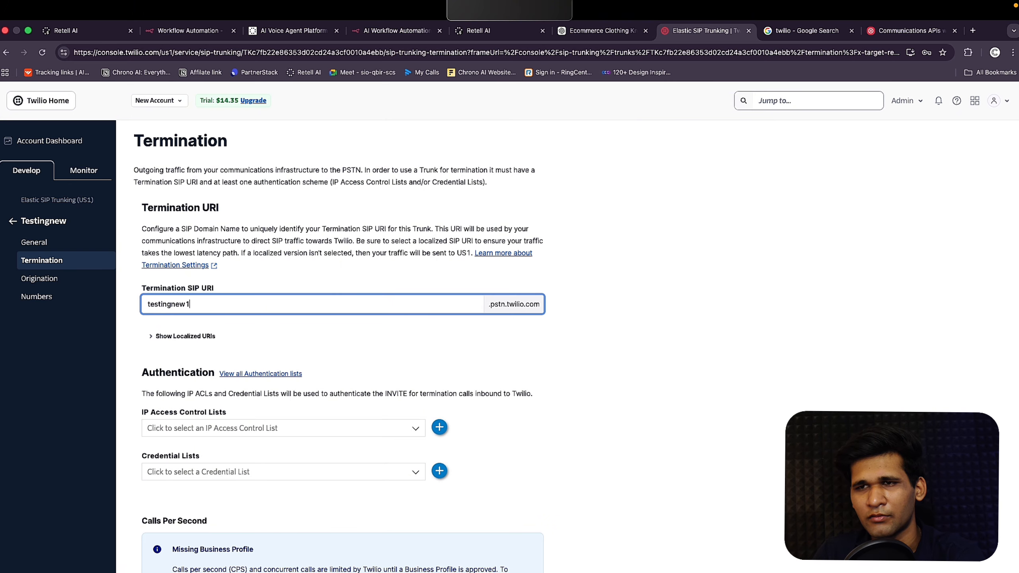
{"action": "type", "text": "23"}
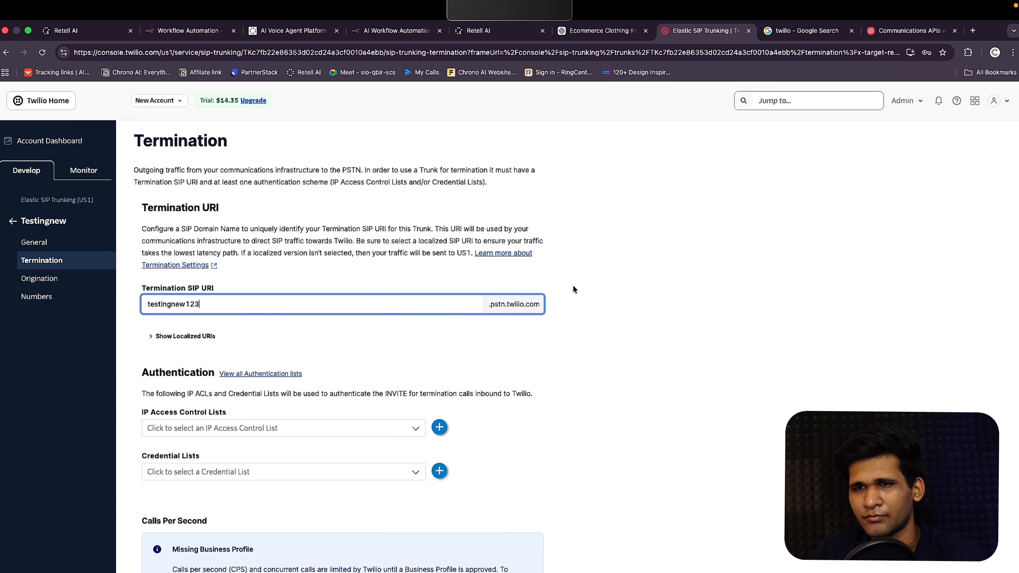
{"action": "left_click", "coordinate": [449, 347]}
{"action": "left_click", "coordinate": [368, 302]}
{"action": "key", "text": "super+a"}
{"action": "key", "text": "super+c"}
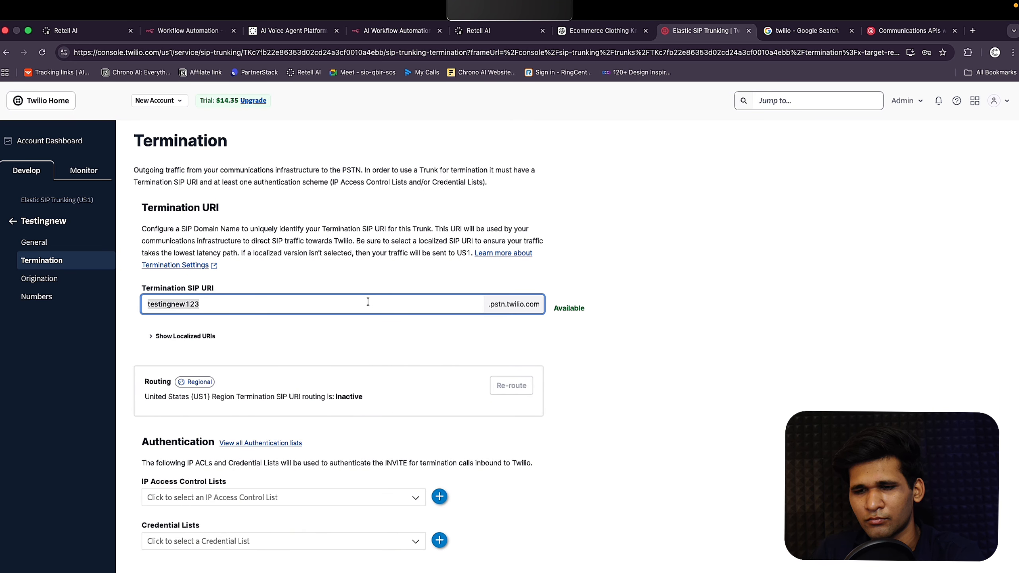
{"action": "scroll", "coordinate": [318, 289], "scroll_direction": "down", "scroll_amount": 4}
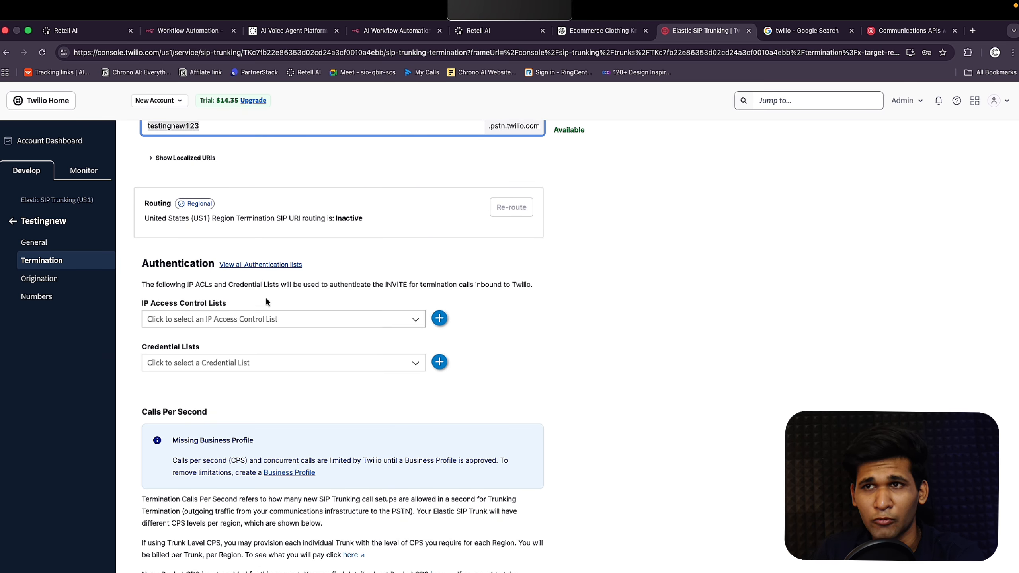
{"action": "scroll", "coordinate": [253, 237], "scroll_direction": "up", "scroll_amount": 1}
Step: Start a new credential list and name it 'Testingnew123'
{"action": "left_click", "coordinate": [438, 399]}
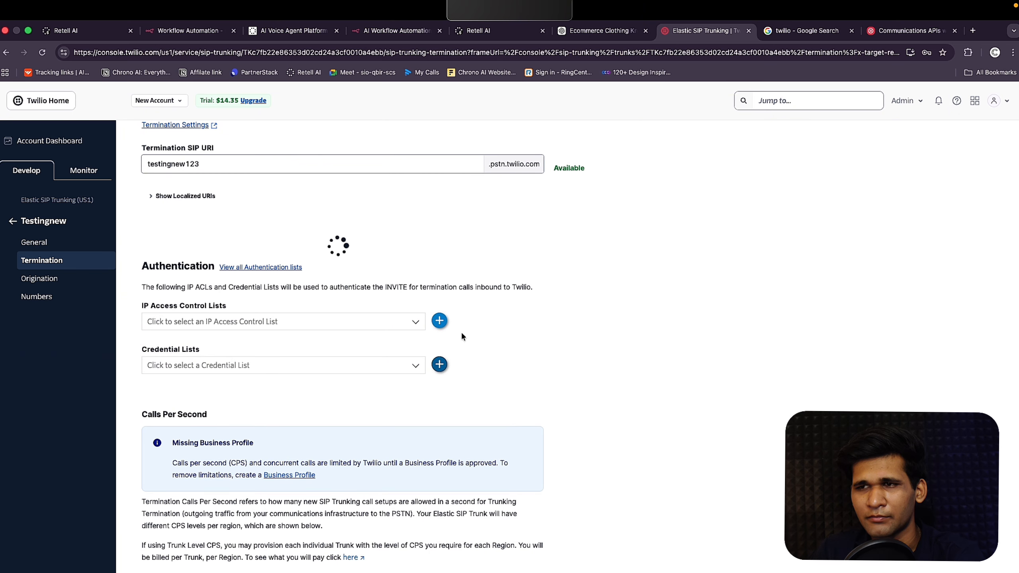
{"action": "left_click", "coordinate": [439, 399]}
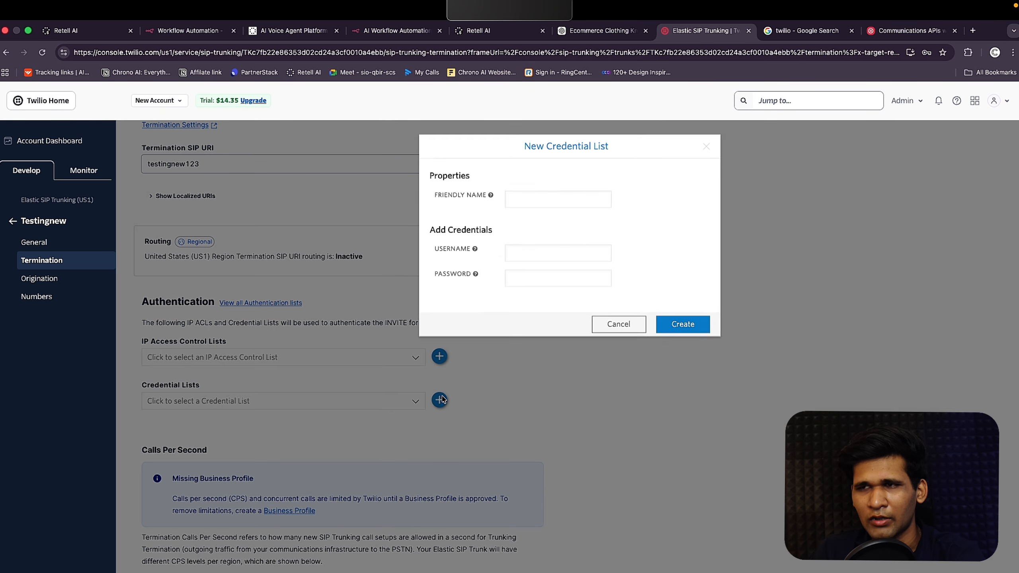
{"action": "left_click", "coordinate": [548, 203]}
{"action": "key", "text": "super+v"}
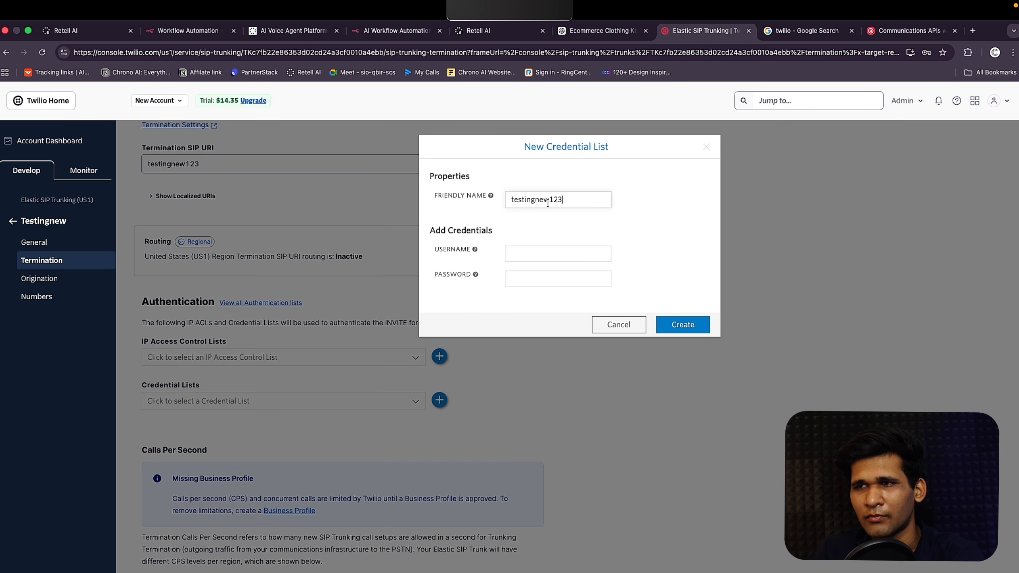
{"action": "left_click", "coordinate": [514, 200]}
{"action": "key", "text": "BackSpace"}
{"action": "type", "text": "T"}
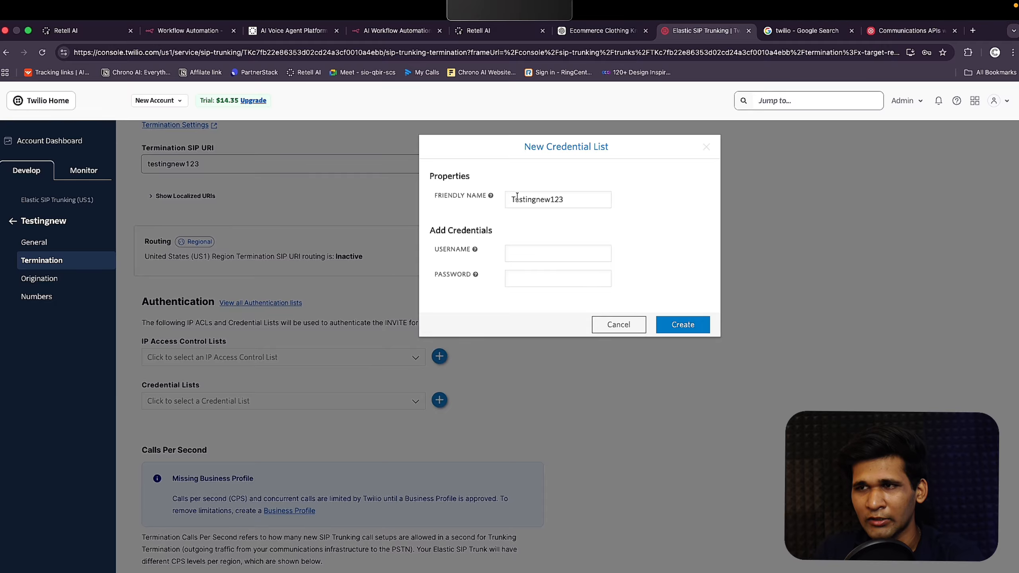
Step: Reuse the list name as the username, fill in the password, and create the credential list
{"action": "left_click_drag", "start_coordinate": [550, 200], "coordinate": [561, 199]}
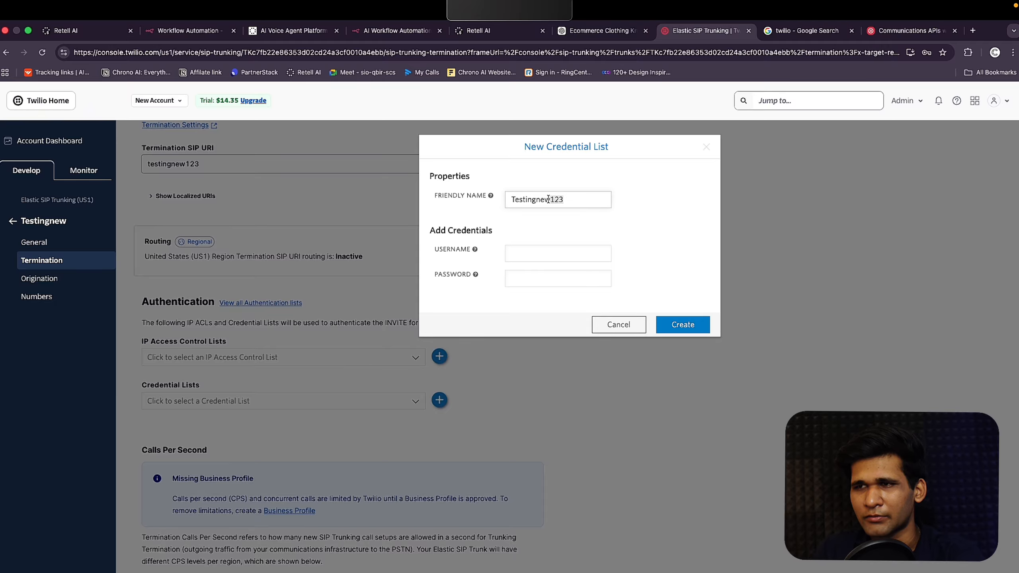
{"action": "key", "text": "ctrl+a"}
{"action": "key", "text": "ctrl+c"}
{"action": "left_click", "coordinate": [550, 254]}
{"action": "key", "text": "ctrl+v"}
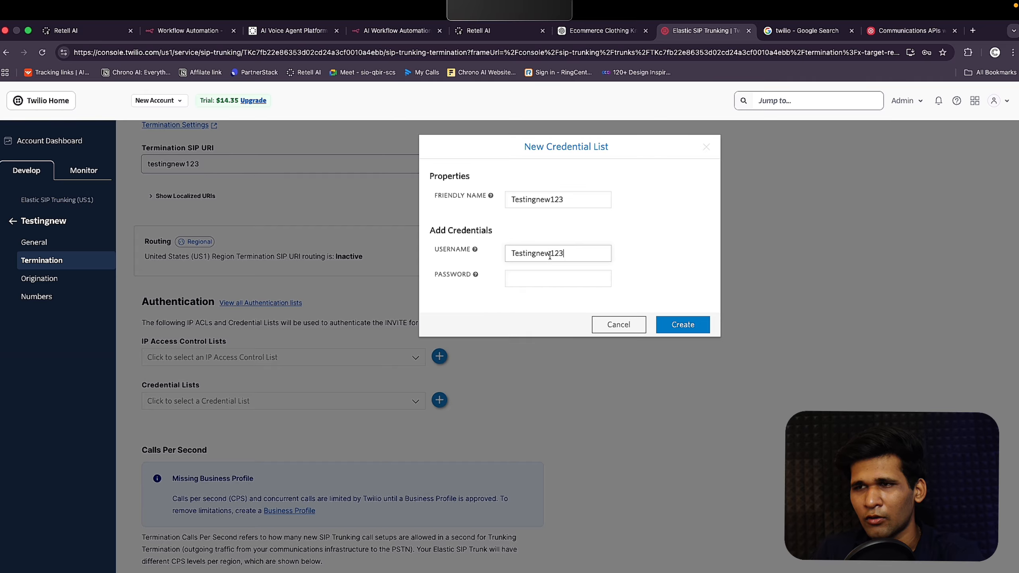
{"action": "left_click", "coordinate": [545, 278]}
{"action": "key", "text": "ctrl+v"}
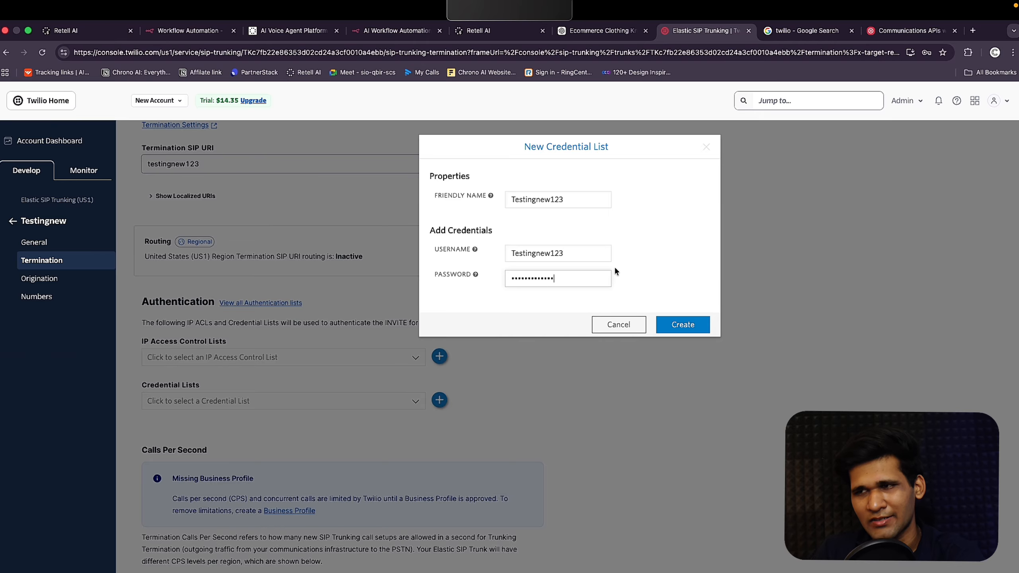
{"action": "left_click", "coordinate": [683, 324]}
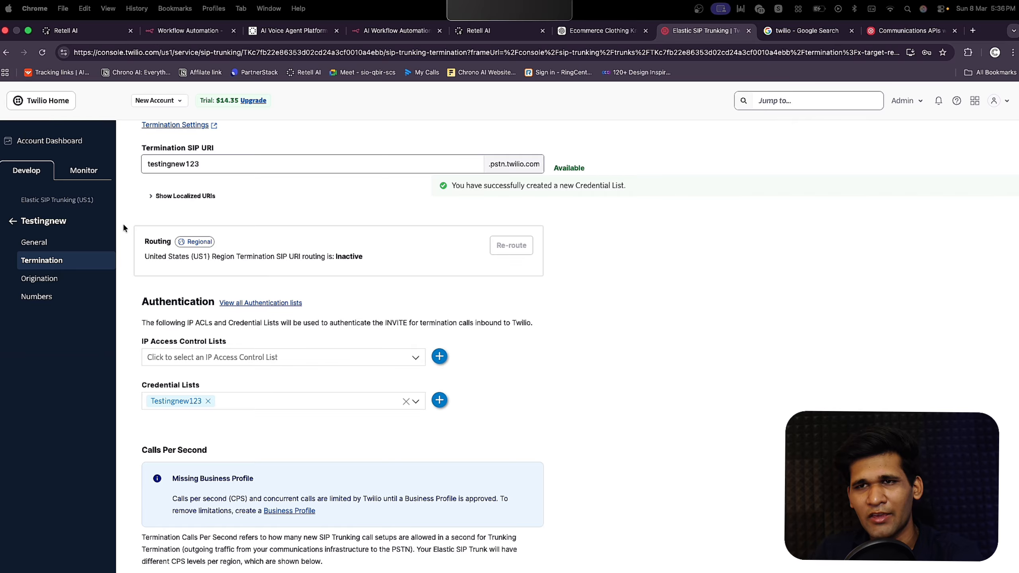
{"action": "left_click", "coordinate": [94, 281]}
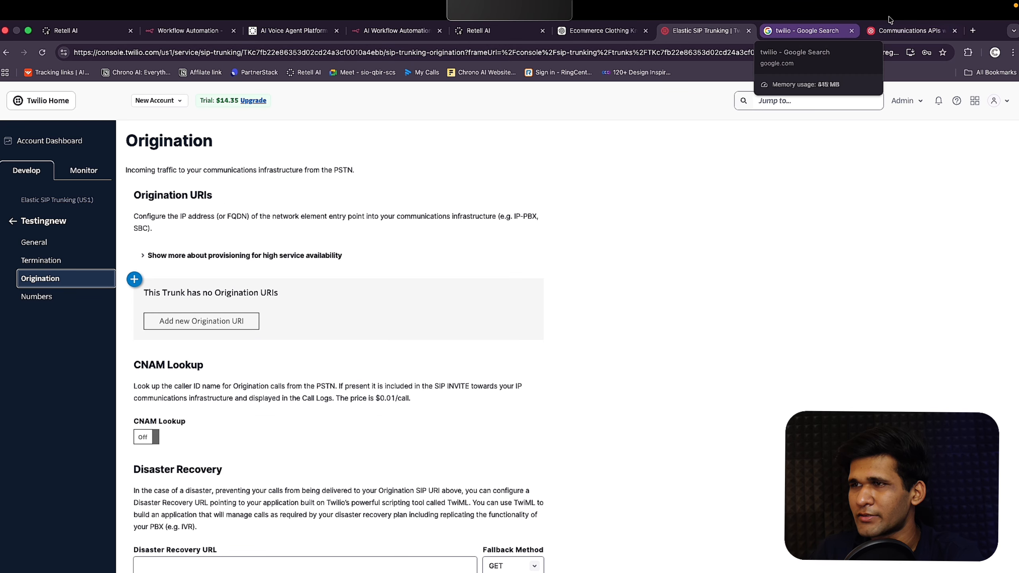
{"action": "left_click", "coordinate": [805, 32]}
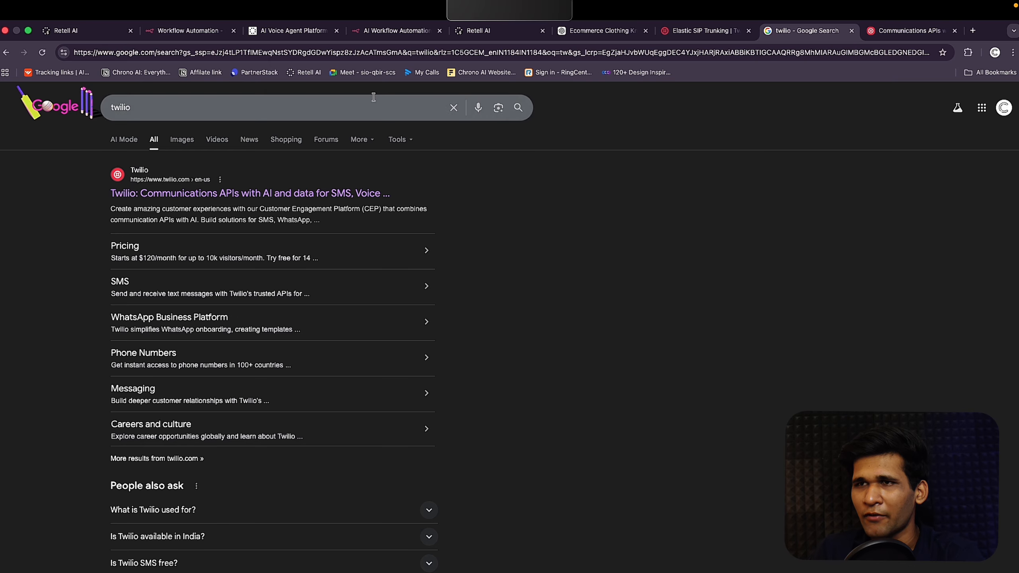
Step: Search 'retell ai custom telephony' and select sip:sip.retellai.com on the Custom Telephony Overview page
{"action": "left_click", "coordinate": [417, 56]}
{"action": "type", "text": "retell ai "}
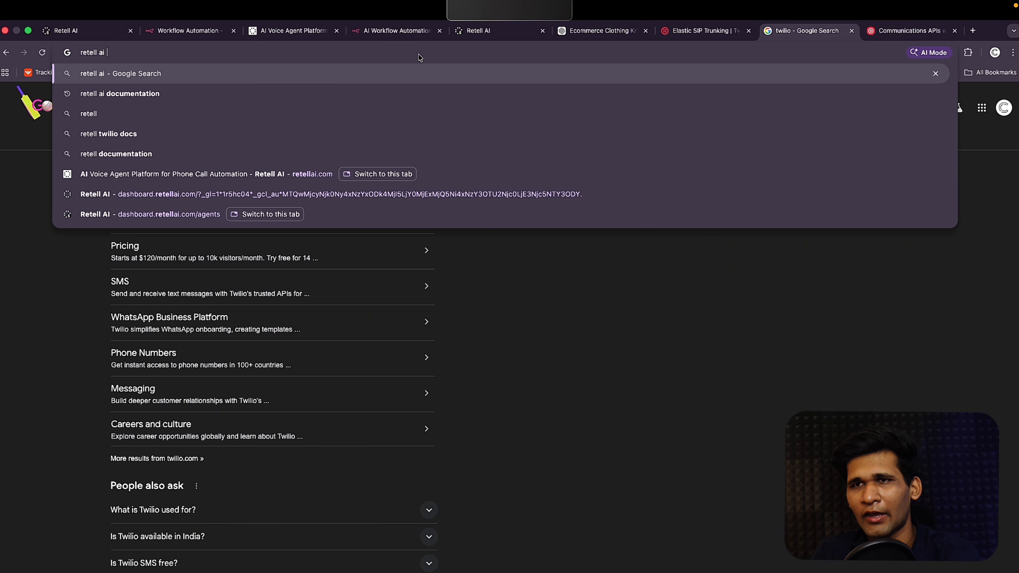
{"action": "type", "text": "custom"}
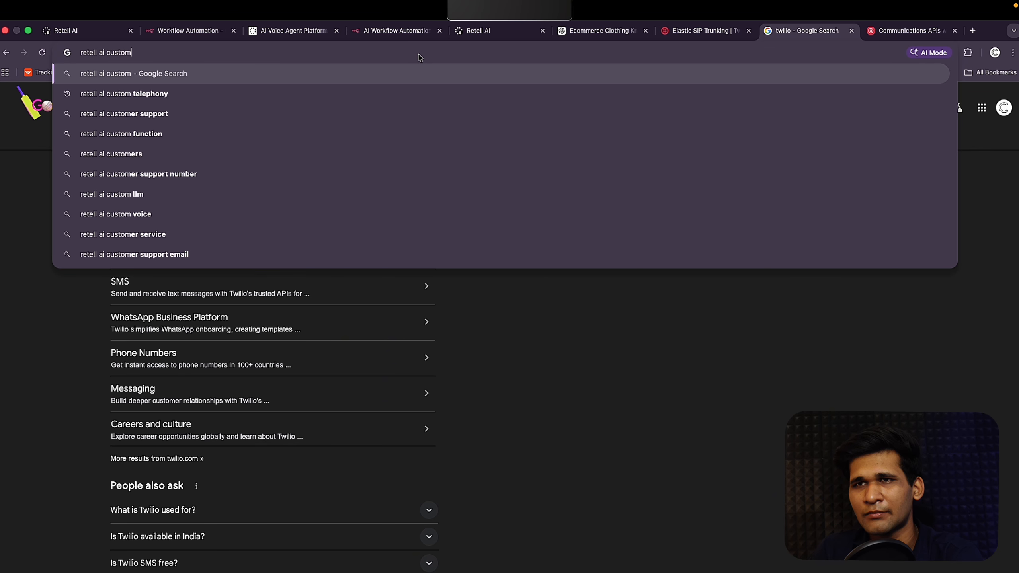
{"action": "key", "text": "Down"}
{"action": "key", "text": "Return"}
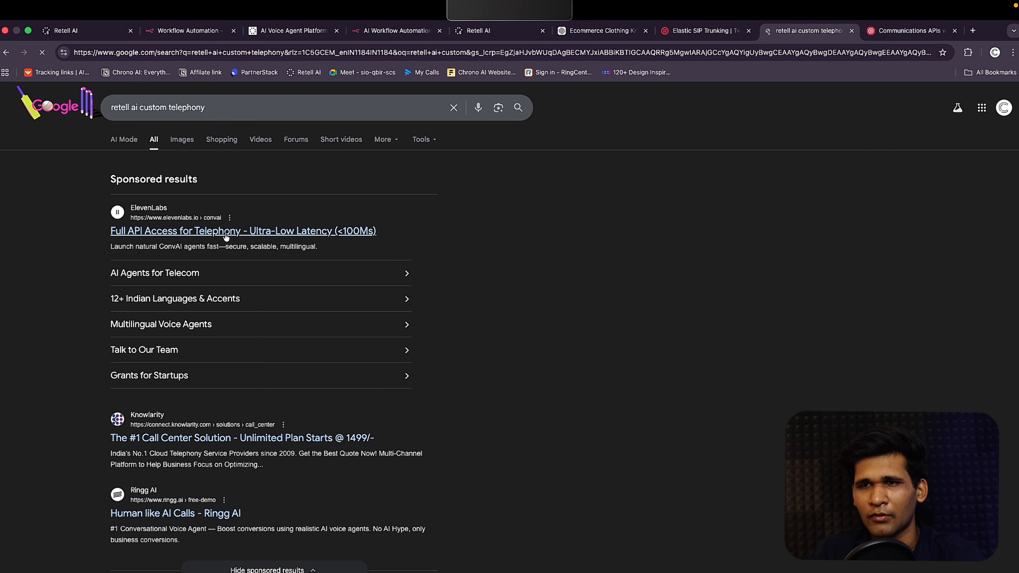
{"action": "scroll", "coordinate": [207, 481], "scroll_direction": "down", "scroll_amount": 3}
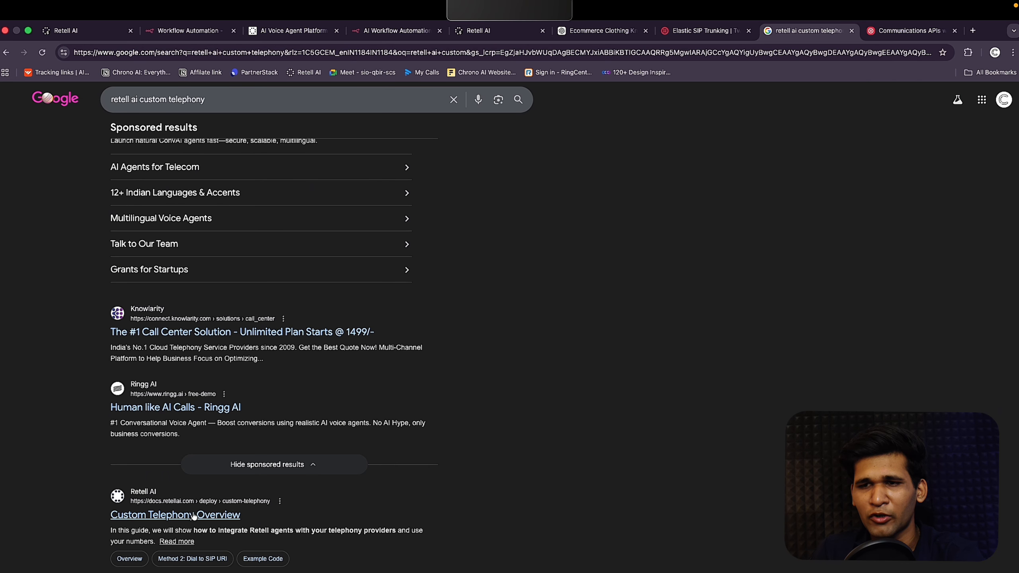
{"action": "left_click", "coordinate": [205, 516]}
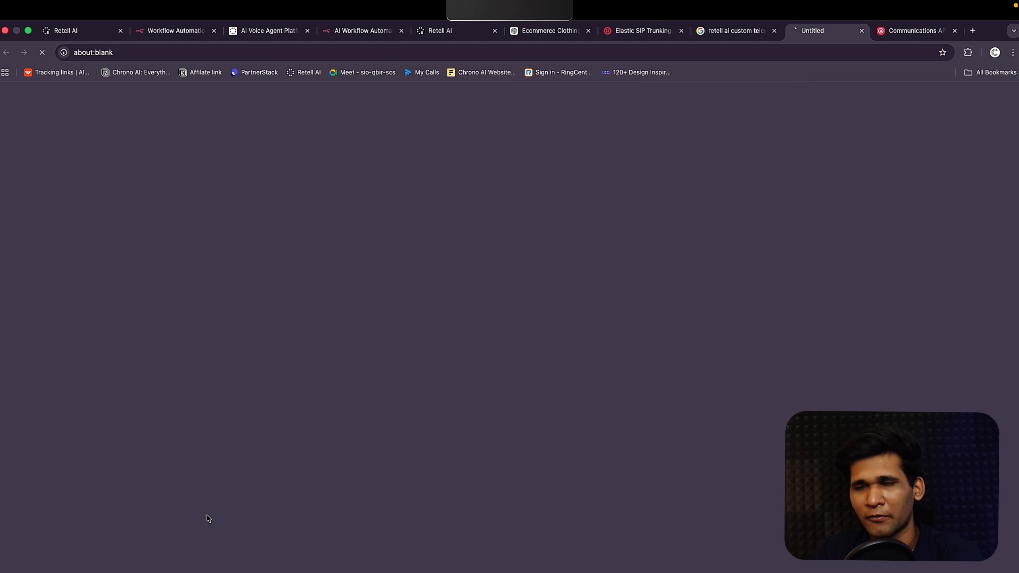
{"action": "scroll", "coordinate": [435, 316], "scroll_direction": "down", "scroll_amount": 5}
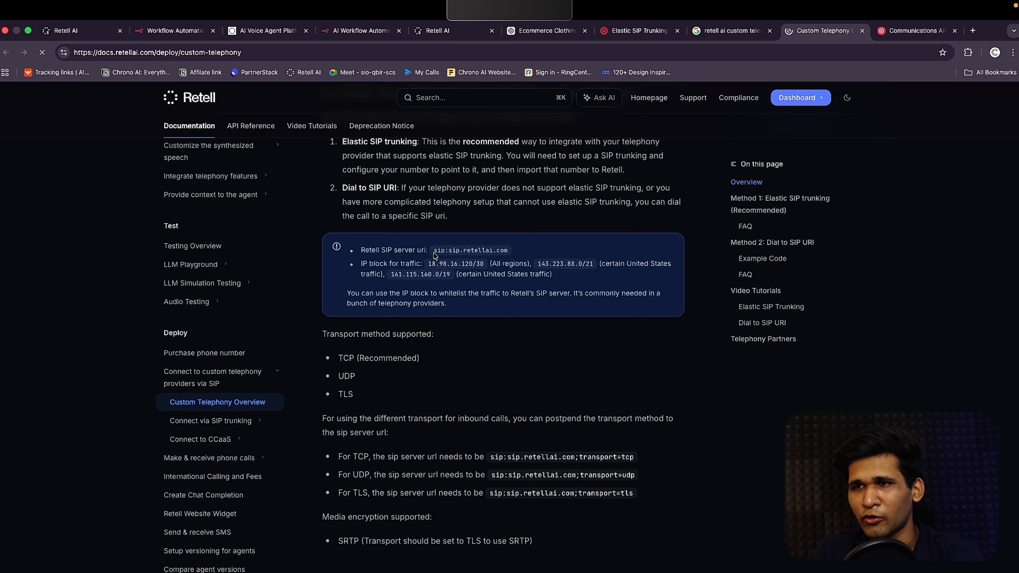
{"action": "left_click_drag", "start_coordinate": [433, 251], "coordinate": [509, 252]}
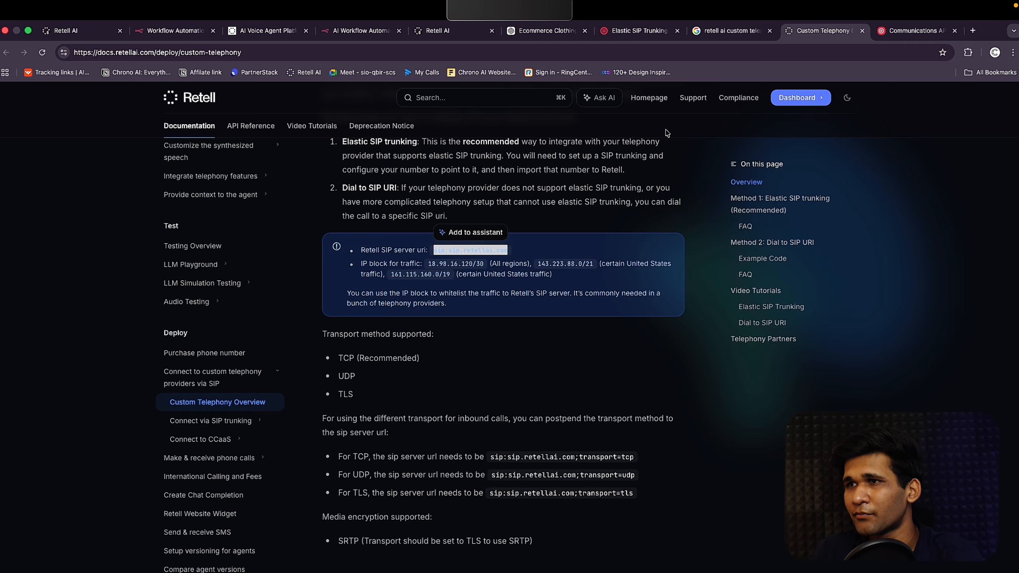
{"action": "left_click", "coordinate": [466, 37]}
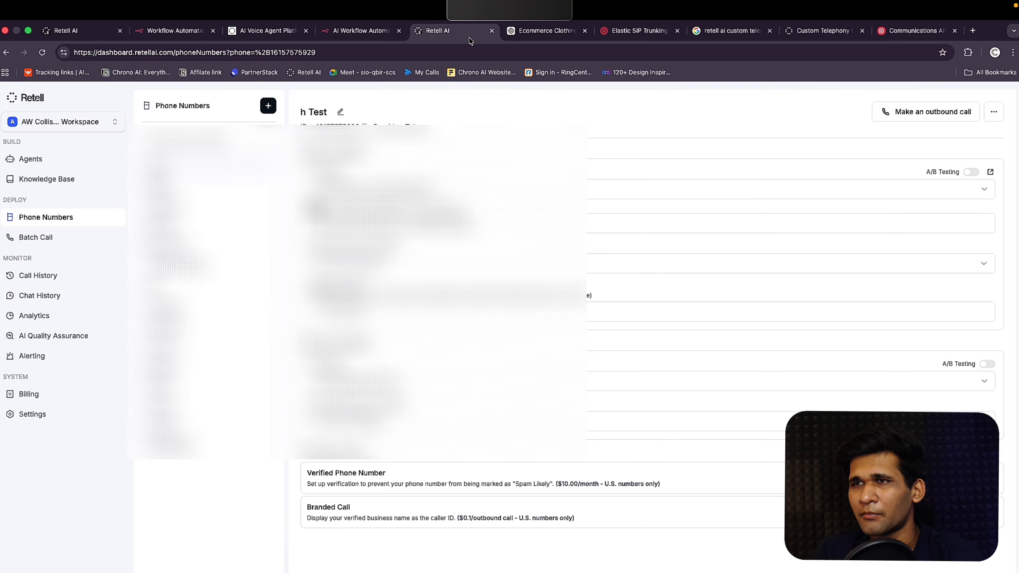
{"action": "left_click", "coordinate": [622, 31]}
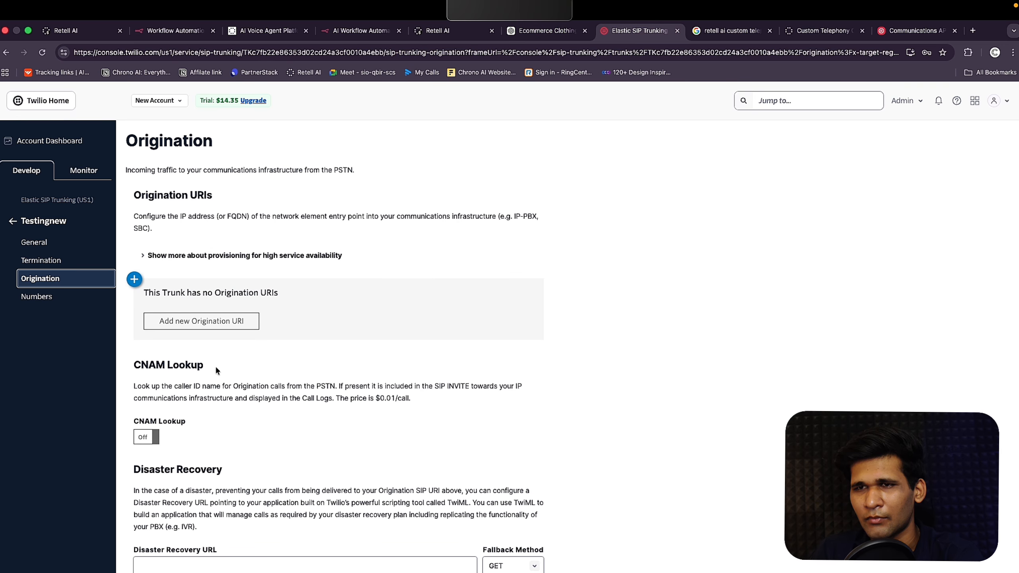
Step: Add sip:sip.retellai.com as the trunk's origination URI with priority 10 and weight 10
{"action": "left_click", "coordinate": [239, 325]}
{"action": "left_click", "coordinate": [487, 323]}
{"action": "left_click", "coordinate": [511, 365]}
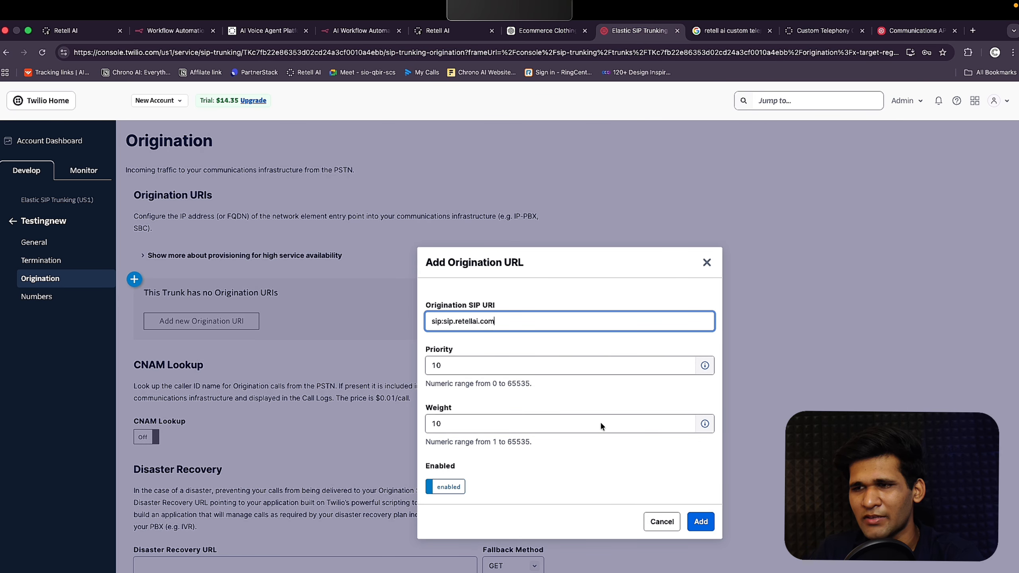
{"action": "left_click", "coordinate": [700, 521]}
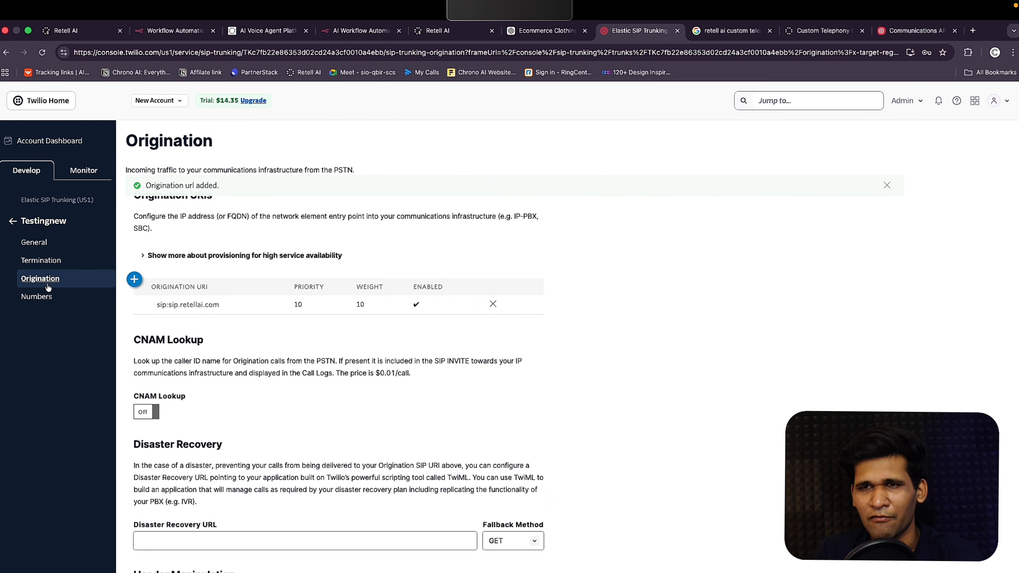
Step: Review the trunk's Numbers (none available to add), General and Termination settings
{"action": "left_click", "coordinate": [48, 296]}
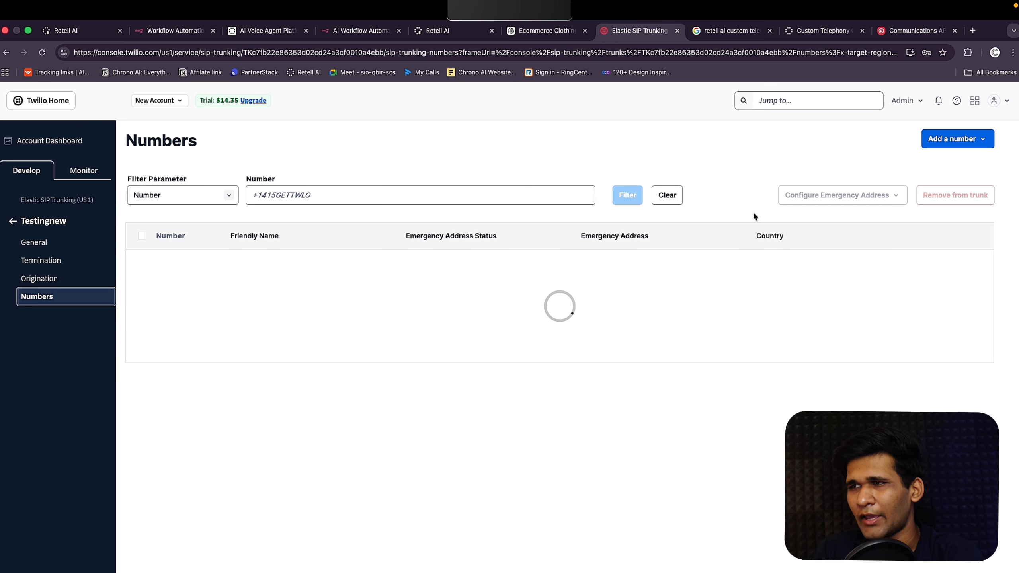
{"action": "left_click", "coordinate": [970, 140]}
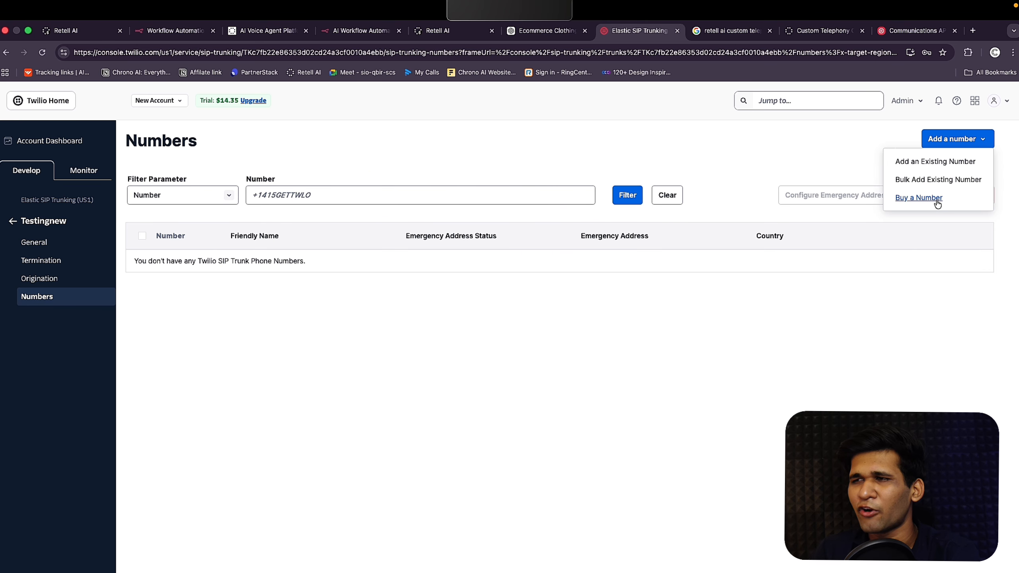
{"action": "left_click", "coordinate": [957, 162]}
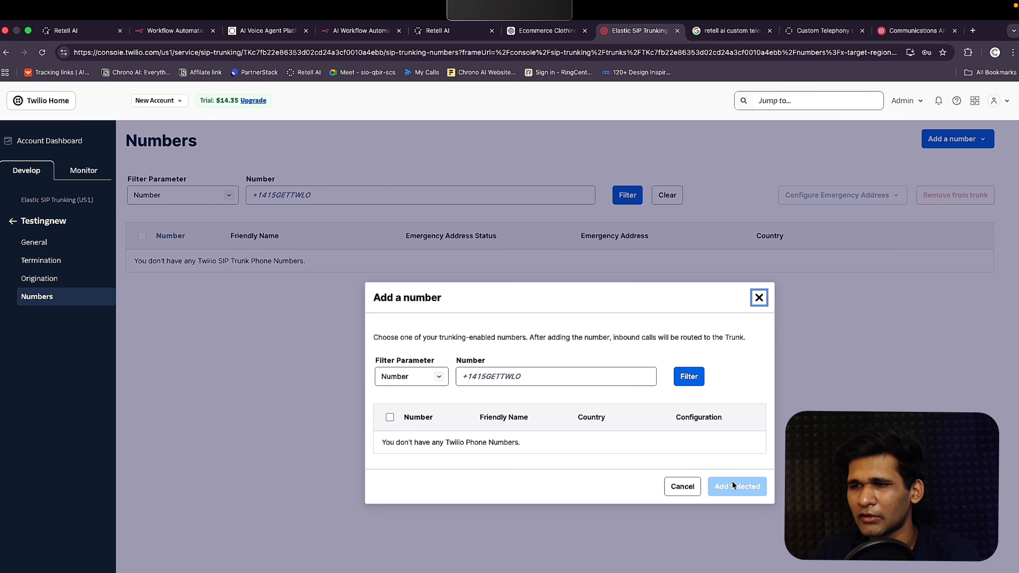
{"action": "left_click", "coordinate": [758, 296]}
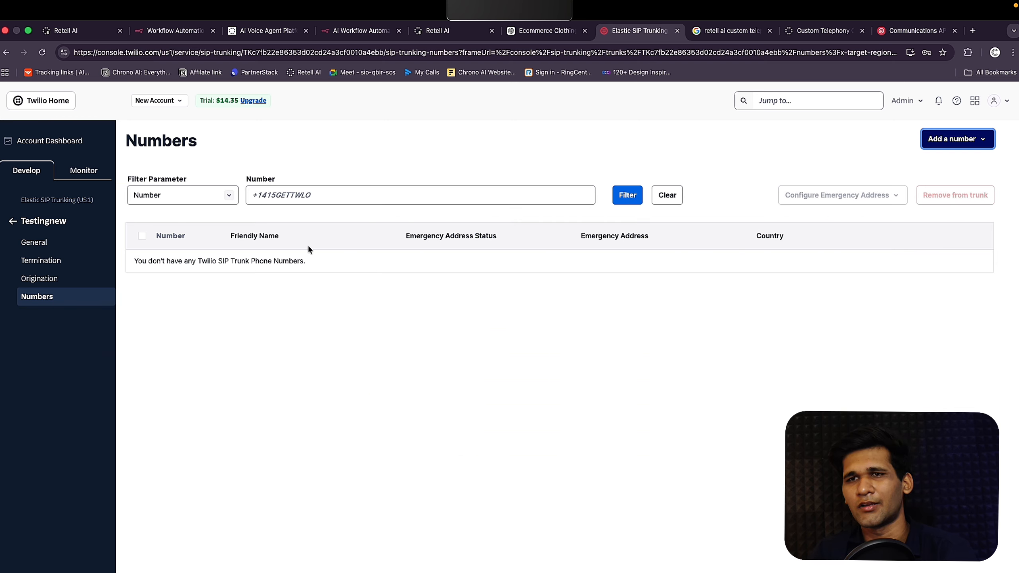
{"action": "left_click", "coordinate": [56, 249]}
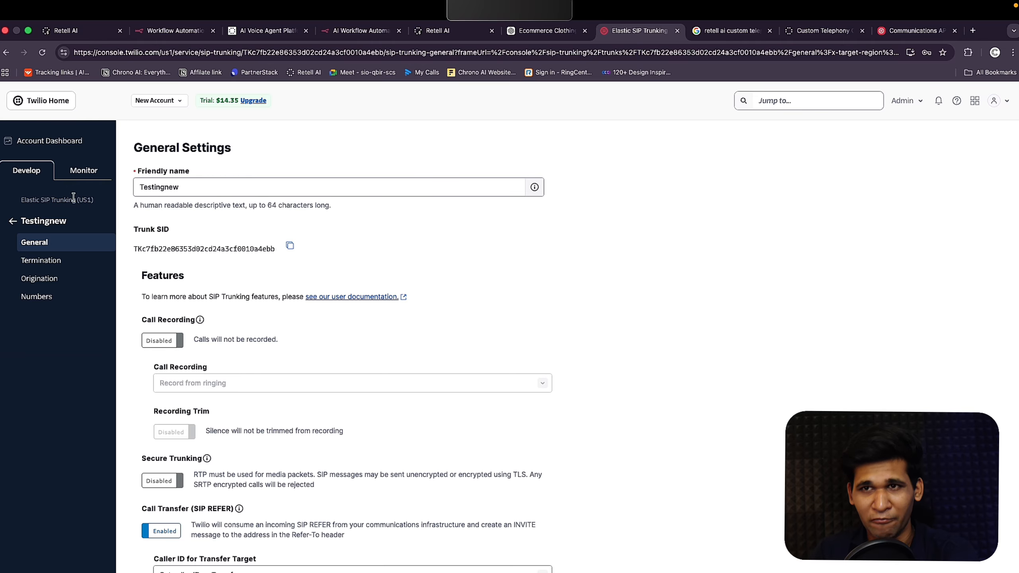
{"action": "left_click", "coordinate": [49, 264]}
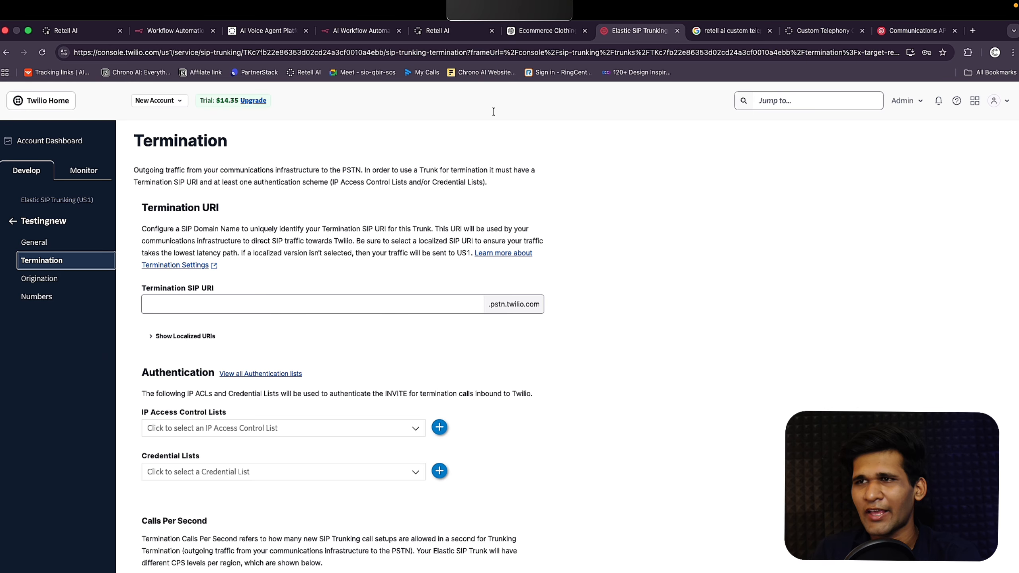
Step: On Phone Numbers, open the 'Connect to your number via SIP trunking' form instead of buying a number
{"action": "left_click", "coordinate": [461, 32]}
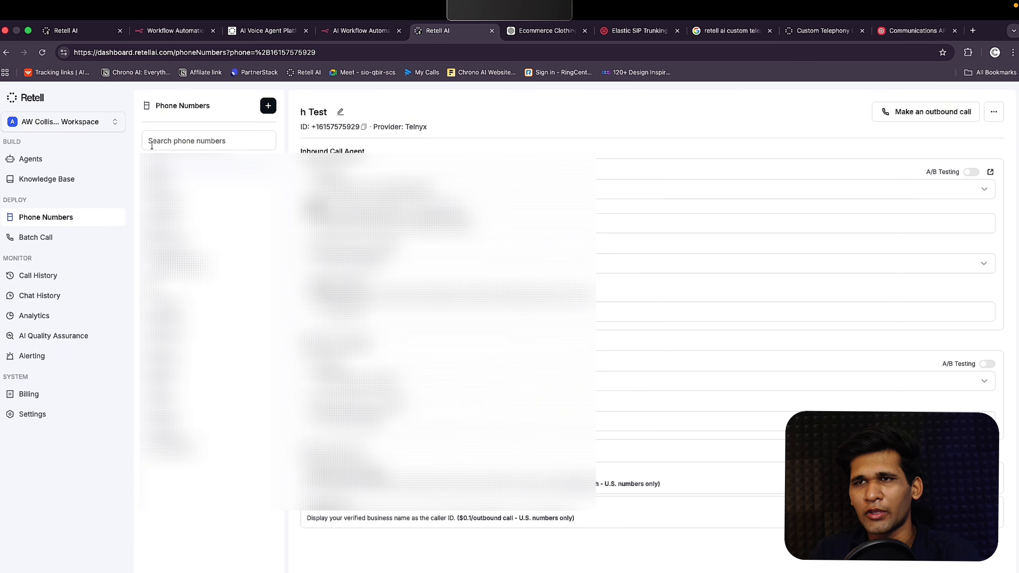
{"action": "left_click", "coordinate": [267, 106]}
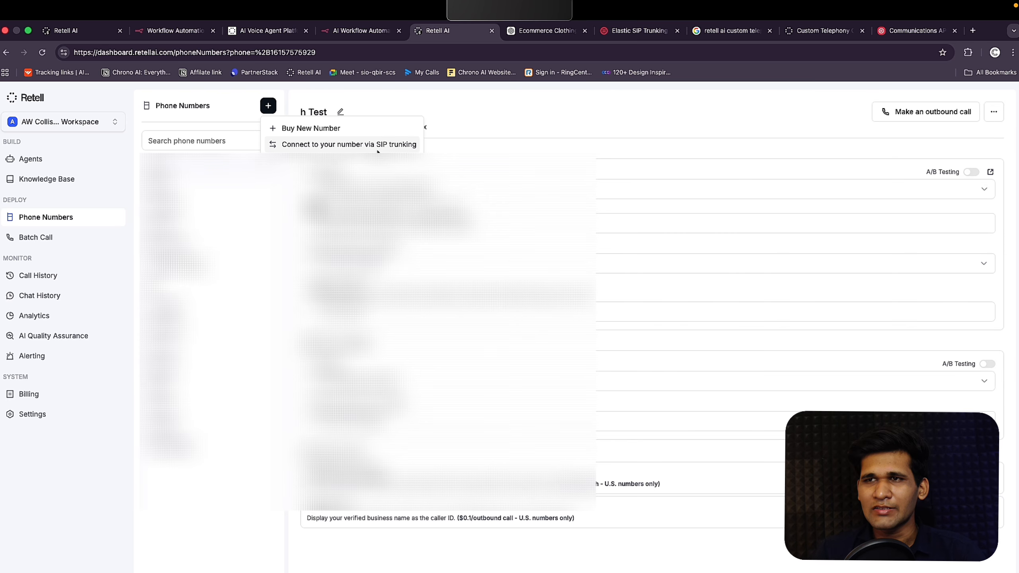
{"action": "left_click", "coordinate": [375, 129]}
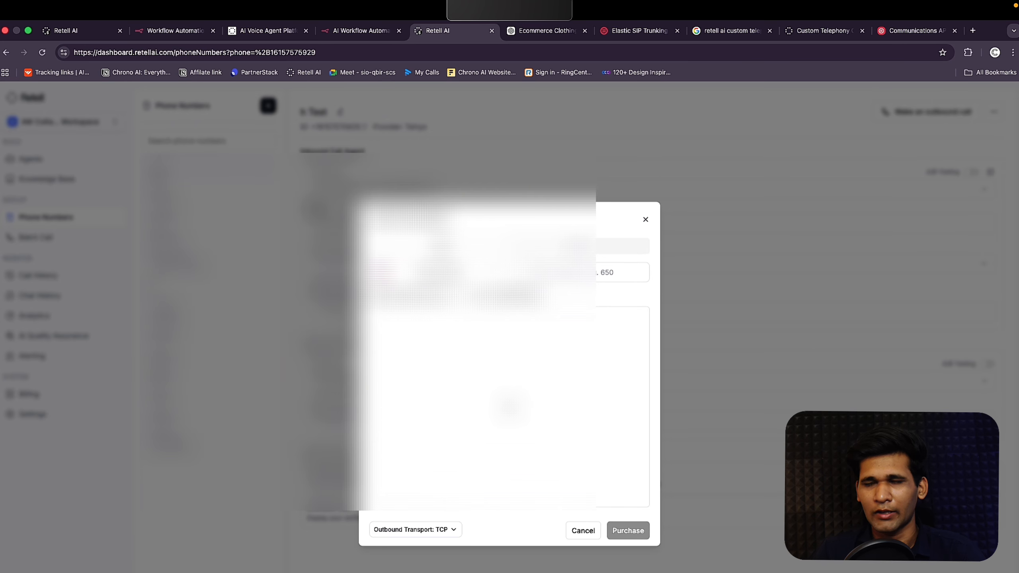
{"action": "left_click", "coordinate": [646, 219]}
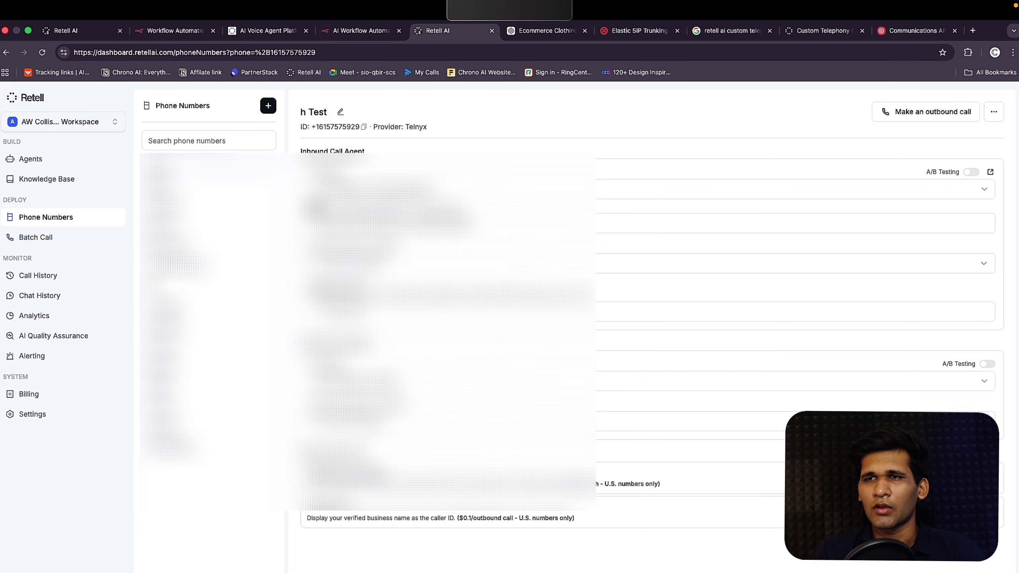
{"action": "left_click", "coordinate": [274, 109]}
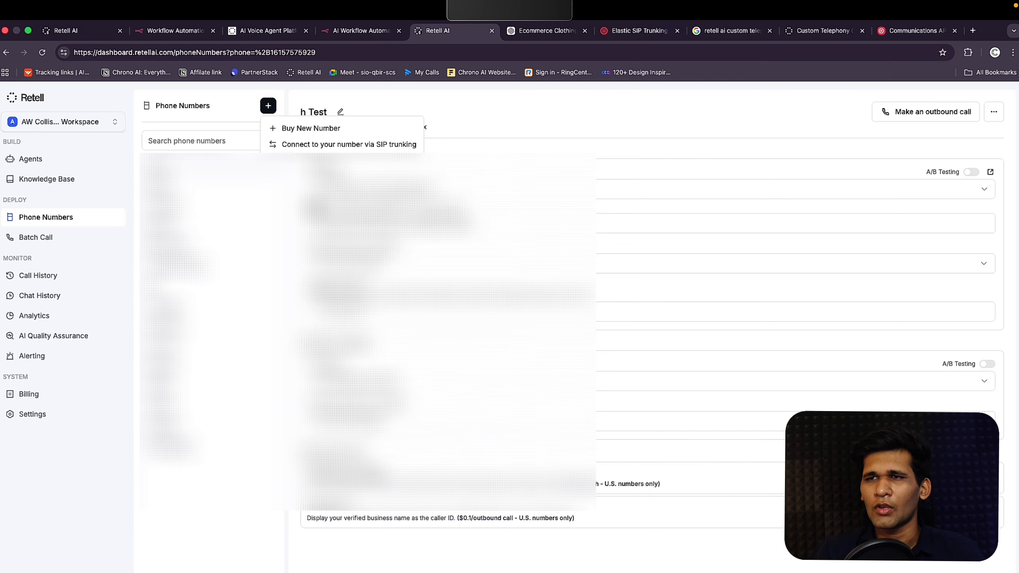
{"action": "left_click", "coordinate": [328, 144]}
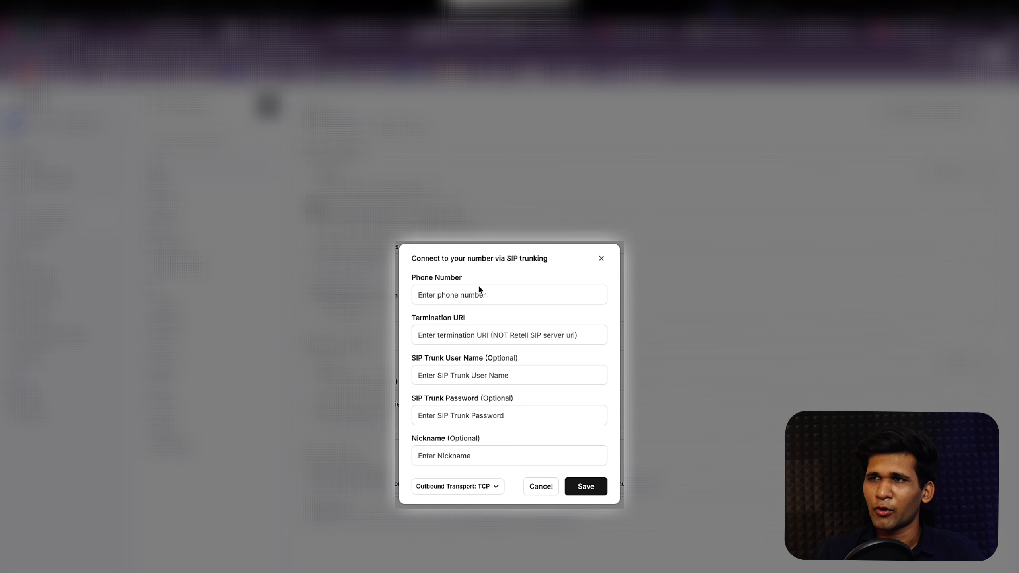
Step: Enter the trunk's phone number in the SIP trunking form, then bring up Twilio's Termination settings
{"action": "left_click", "coordinate": [537, 300]}
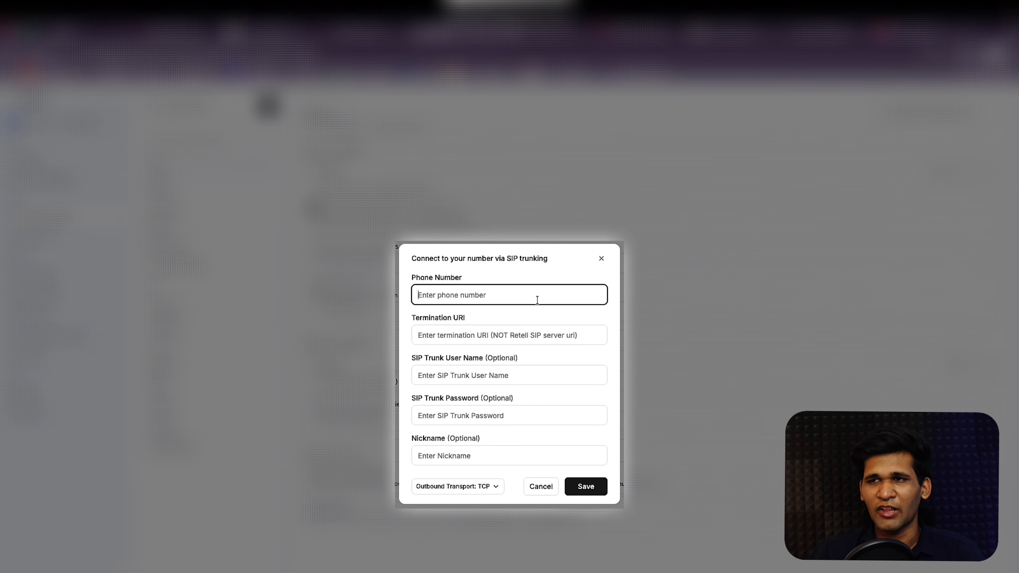
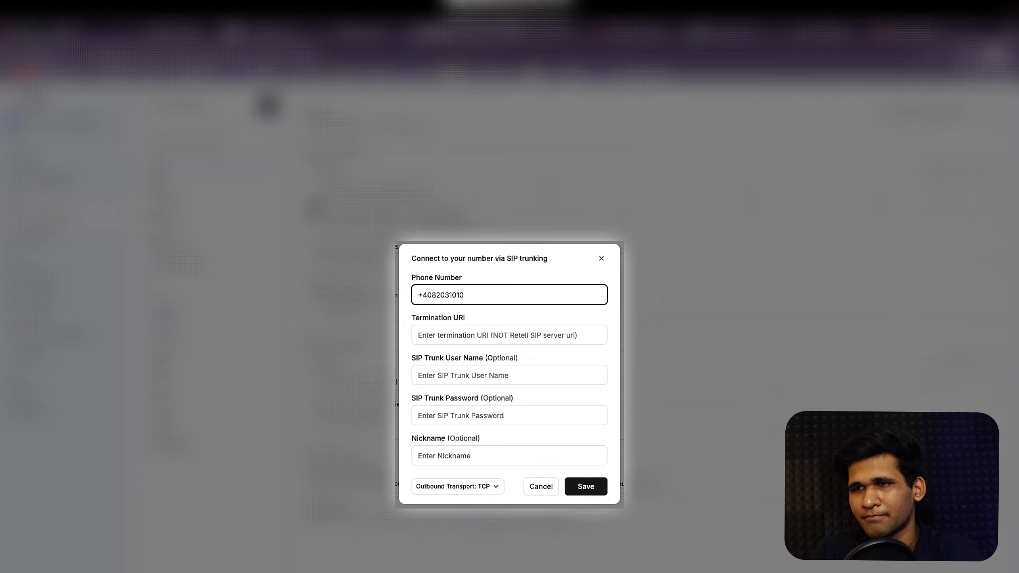
{"action": "key", "text": "ctrl+a"}
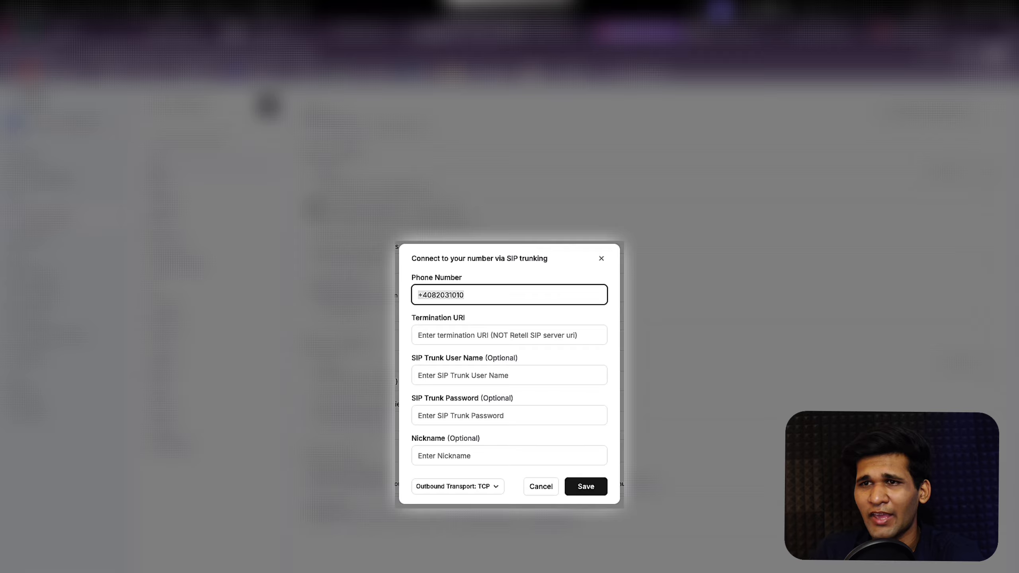
{"action": "left_click", "coordinate": [638, 30]}
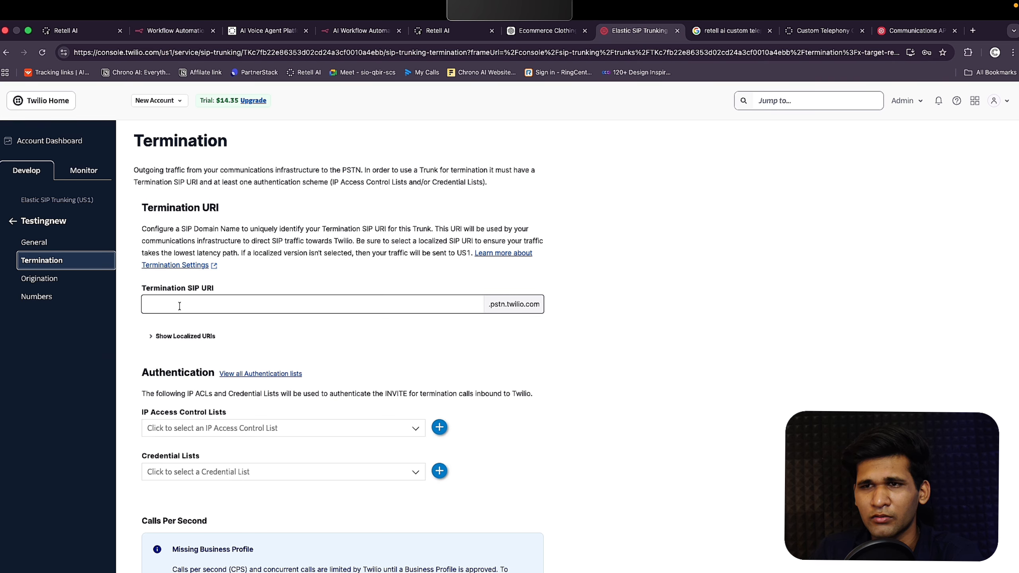
Step: Check the Twilio termination SIP URI's .pstn.twilio.com suffix, then return to Retell's Termination URI field
{"action": "left_click", "coordinate": [201, 310]}
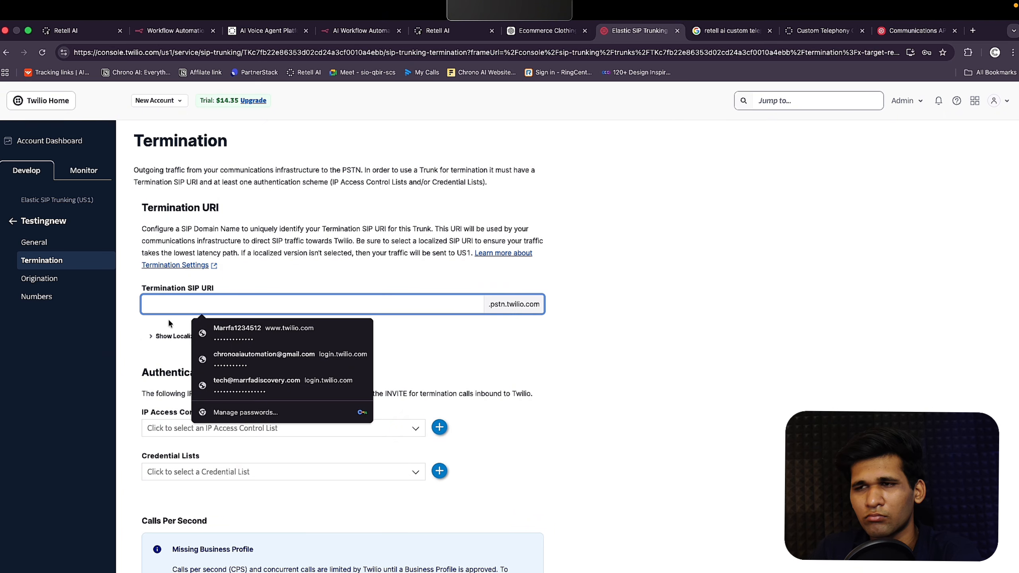
{"action": "left_click_drag", "start_coordinate": [542, 304], "coordinate": [487, 303]}
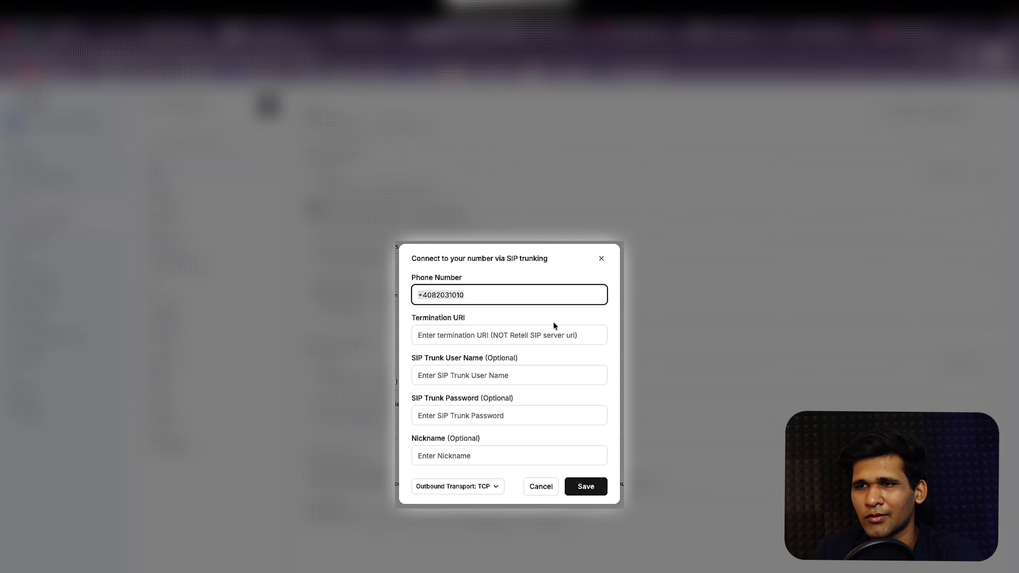
{"action": "left_click", "coordinate": [540, 331]}
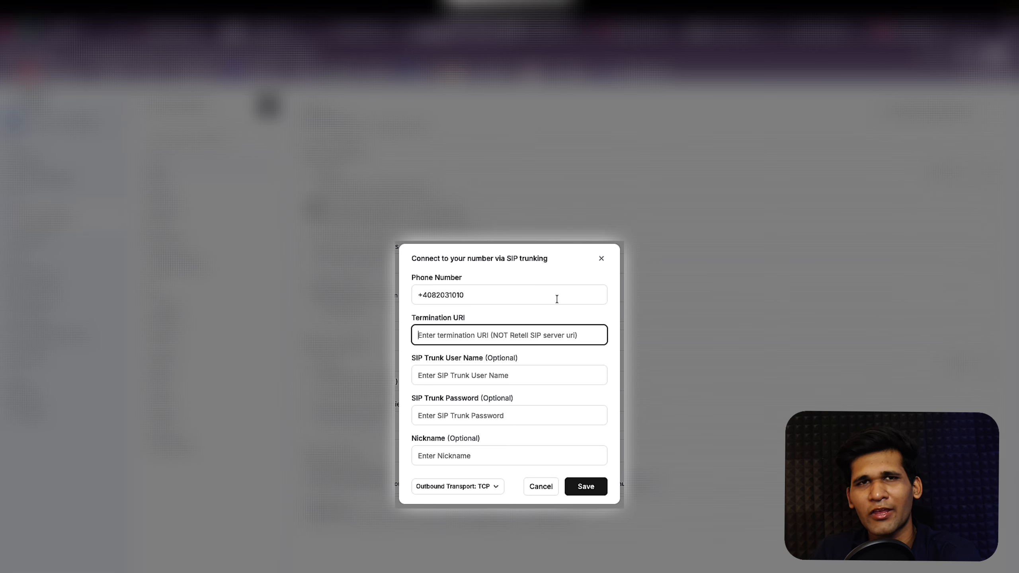
Step: Enter termination URI 'Testingnew123.pstntwillio.com' and SIP trunk user name 'Testingnew123'
{"action": "type", "text": "Te"}
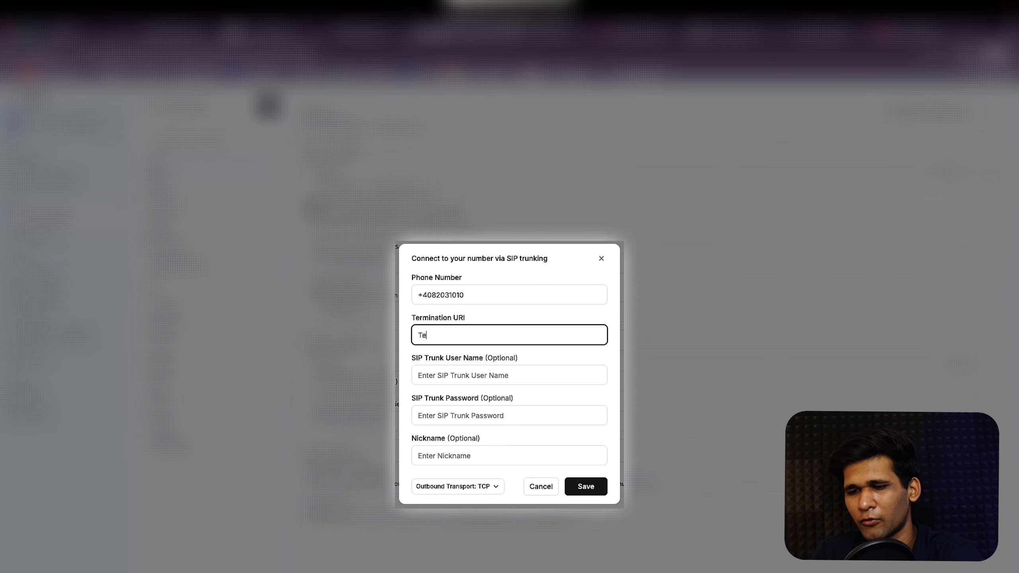
{"action": "type", "text": "stingnew123.pstntwillio.com"}
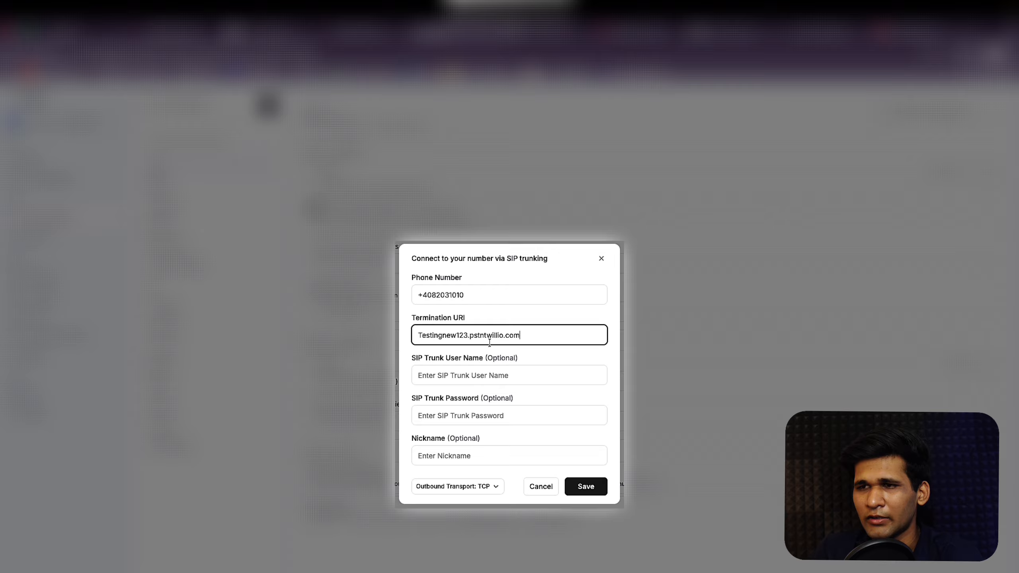
{"action": "left_click", "coordinate": [494, 375]}
{"action": "type", "text": "sip:sip.retellai.com"}
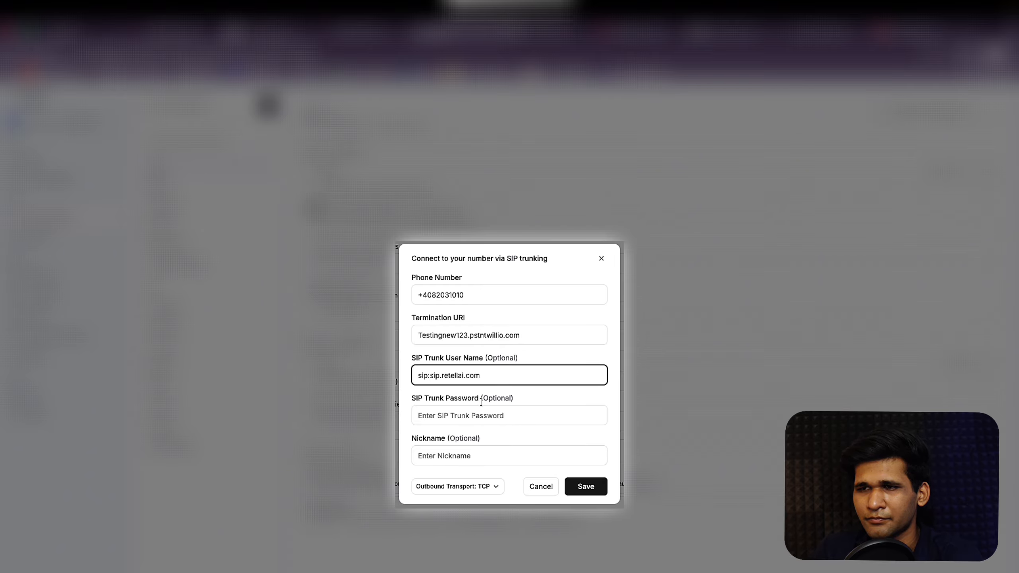
{"action": "triple_click", "coordinate": [494, 379]}
{"action": "key", "text": "BackSpace"}
{"action": "type", "text": "t"}
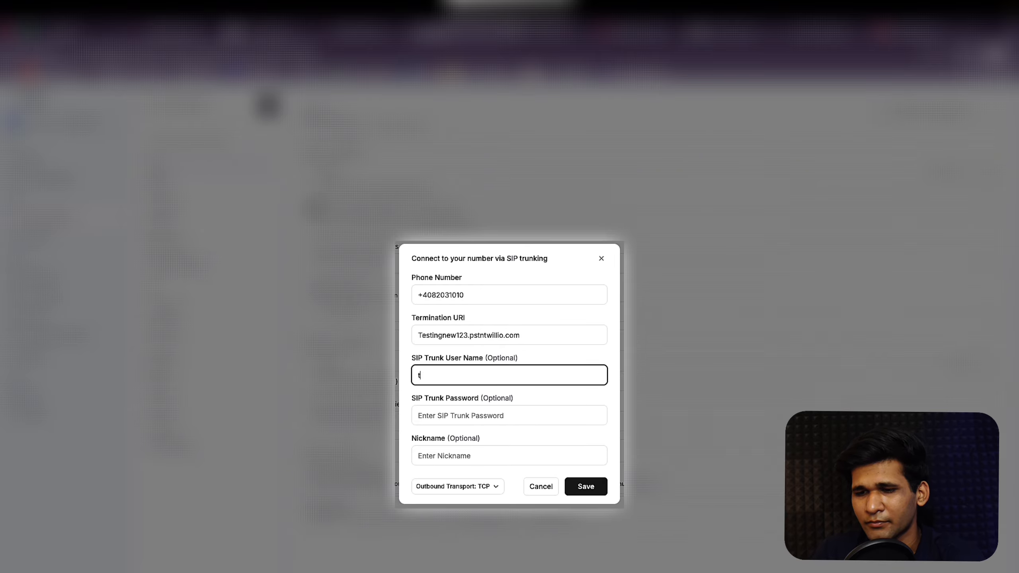
{"action": "key", "text": "BackSpace"}
{"action": "type", "text": "Tes"}
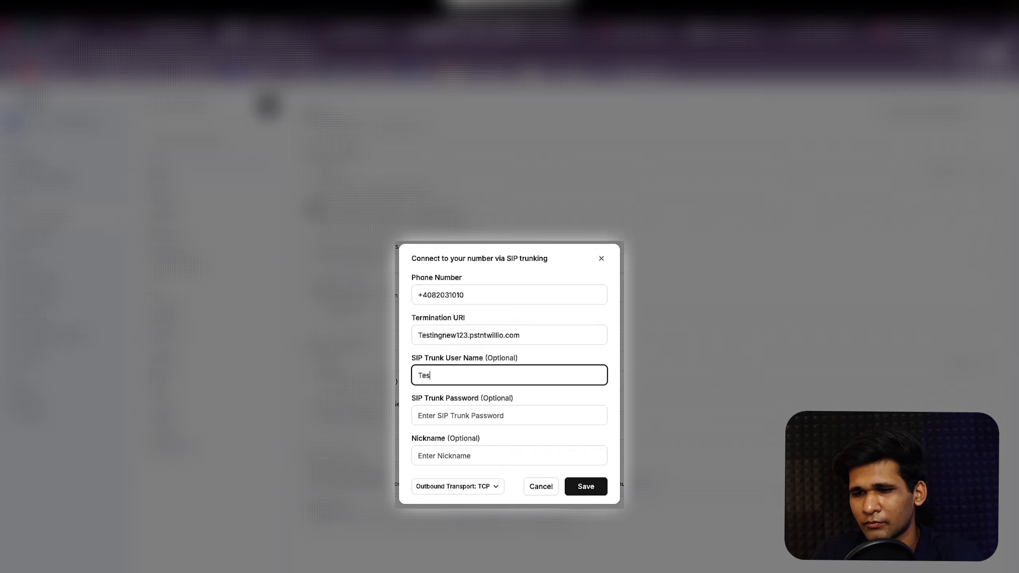
{"action": "type", "text": "tingnew123"}
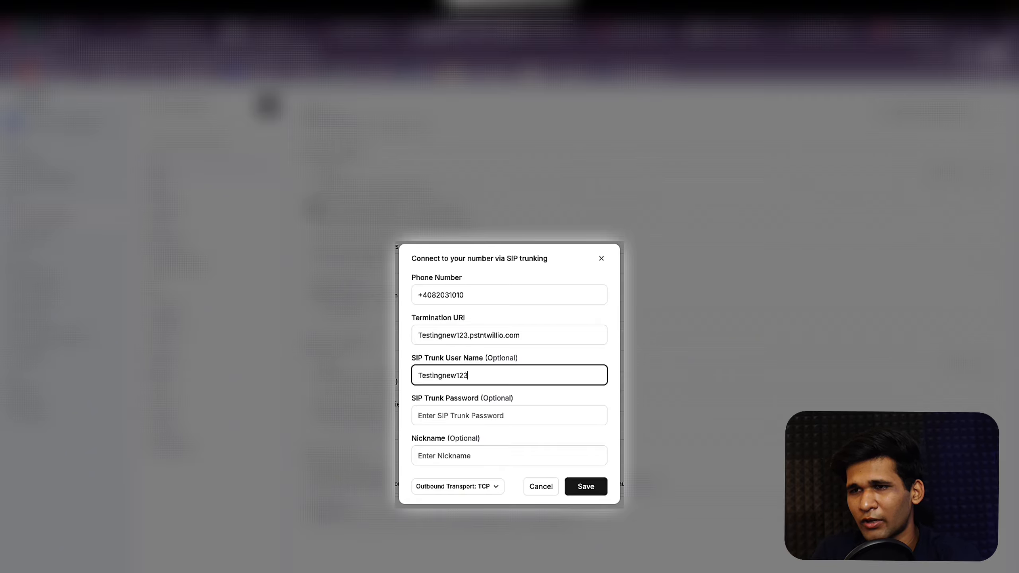
Step: Dismiss the password suggestions and close the SIP trunking dialog
{"action": "left_click", "coordinate": [513, 418]}
{"action": "left_click", "coordinate": [521, 401]}
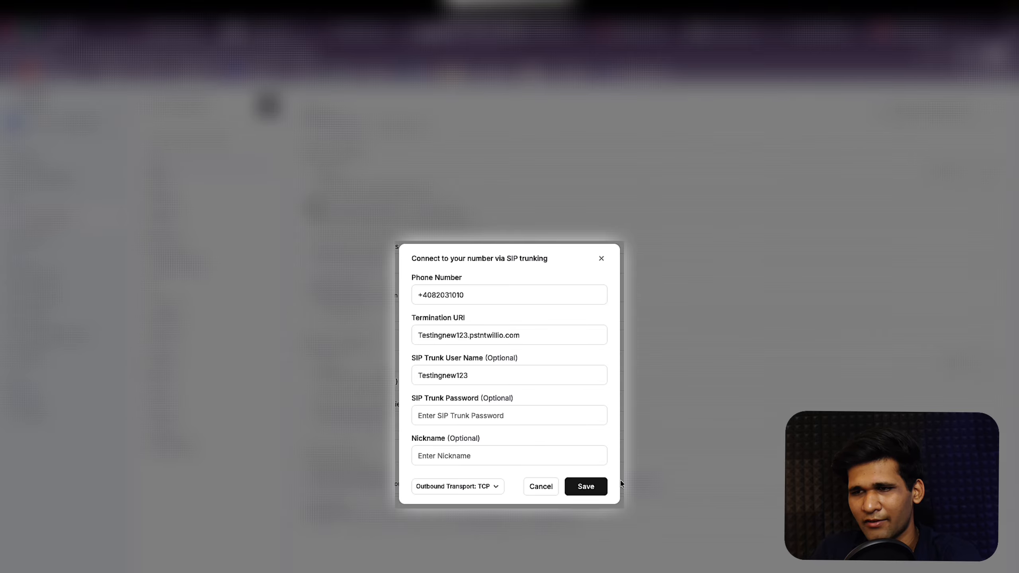
{"action": "left_click", "coordinate": [600, 258]}
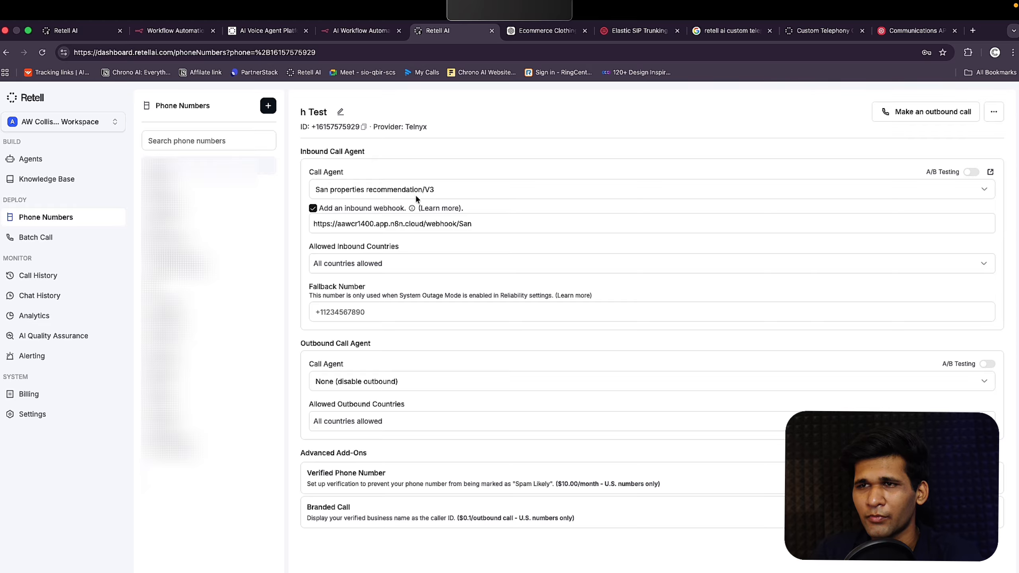
{"action": "left_click", "coordinate": [443, 191]}
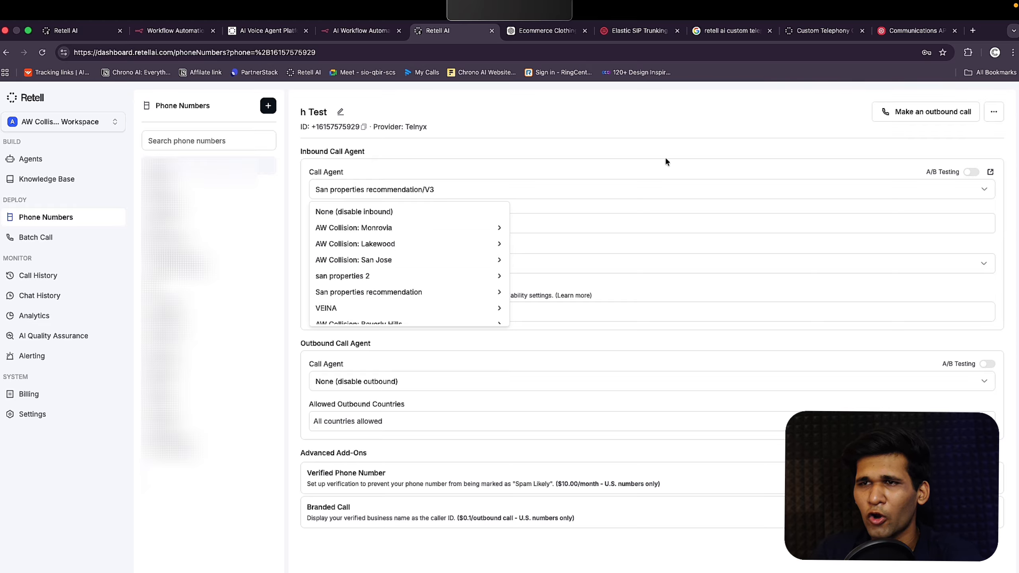
{"action": "mouse_move", "coordinate": [424, 251]}
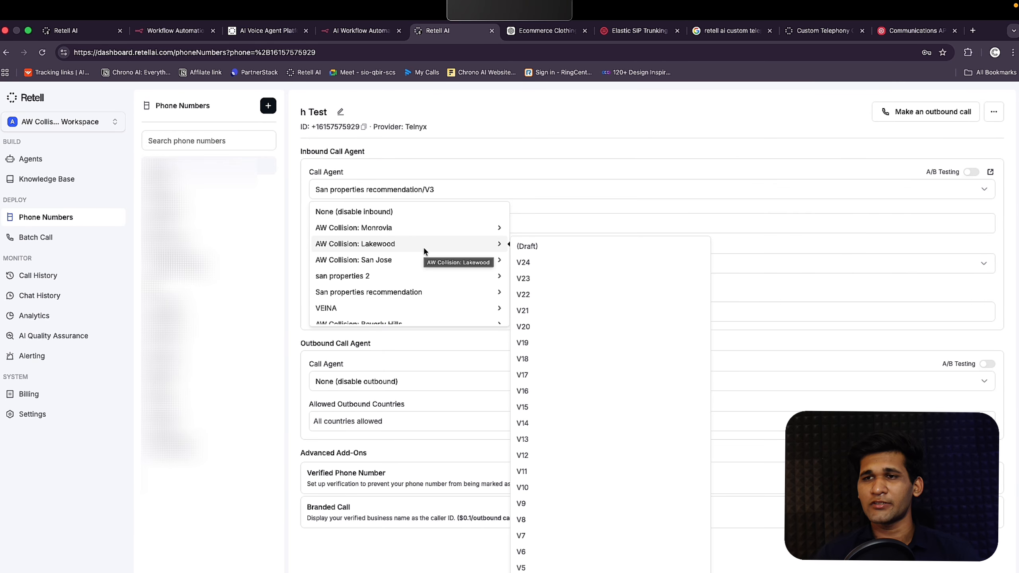
{"action": "left_click", "coordinate": [464, 177]}
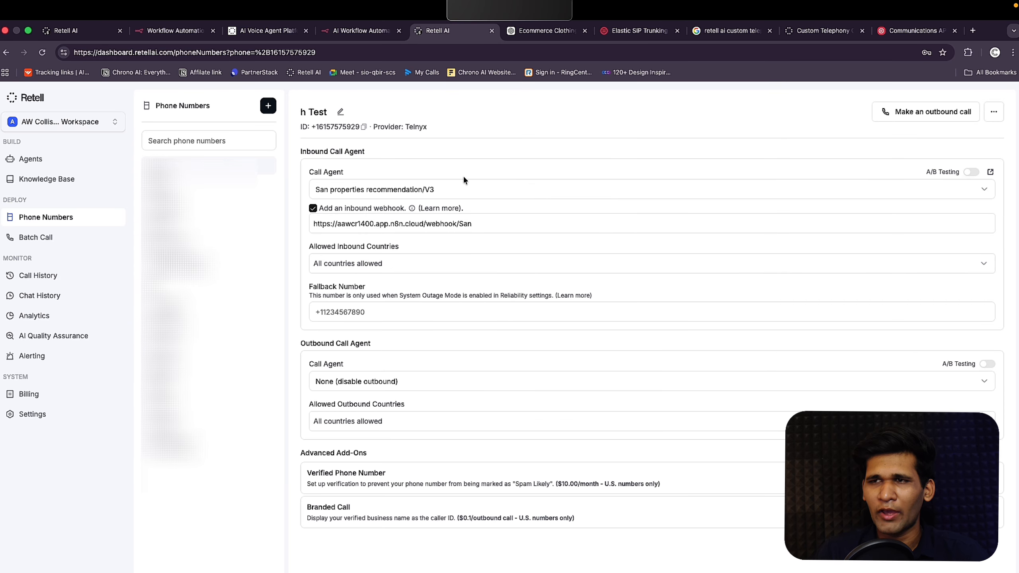
{"action": "left_click", "coordinate": [487, 225]}
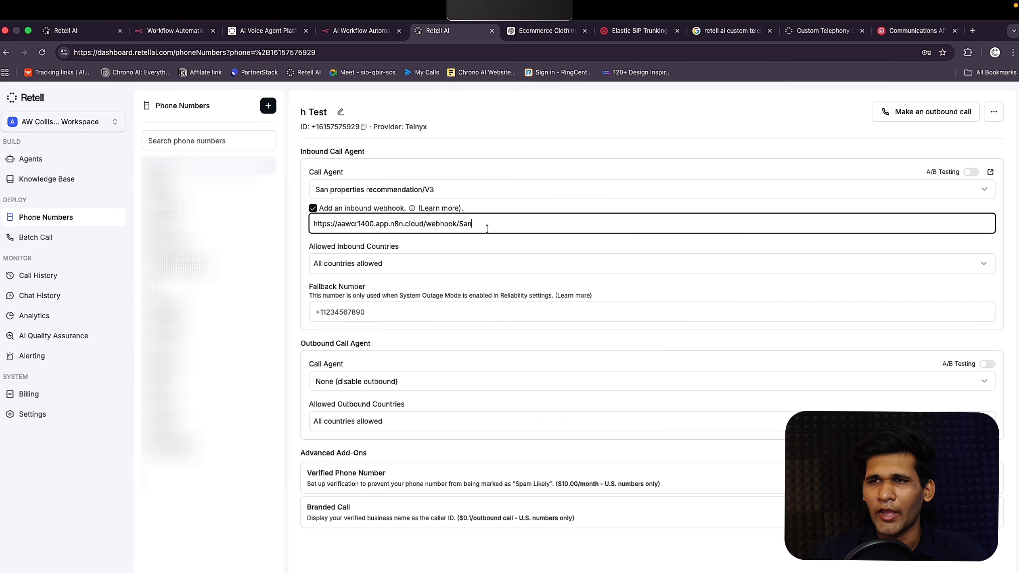
{"action": "left_click", "coordinate": [298, 196]}
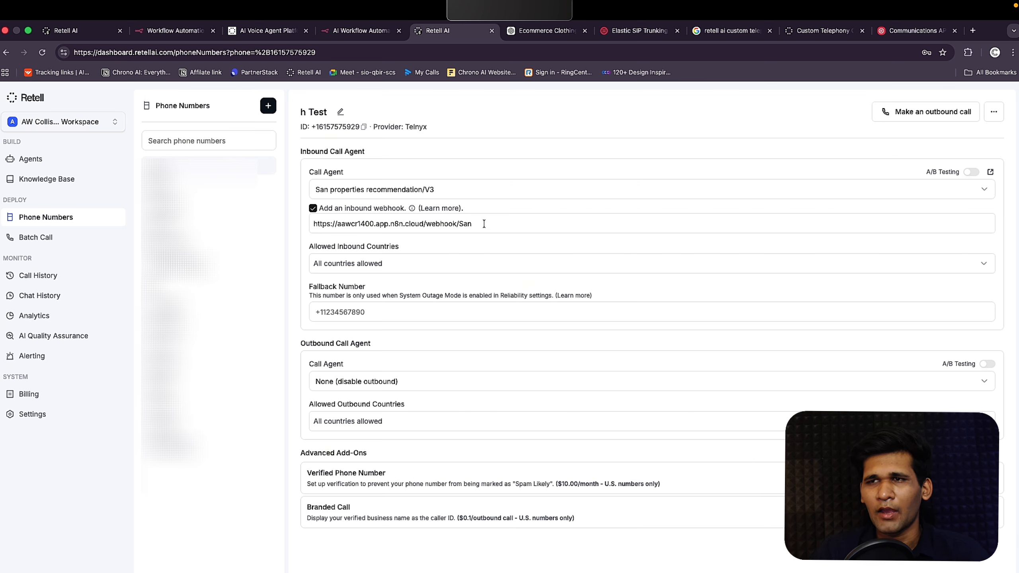
{"action": "left_click_drag", "start_coordinate": [483, 225], "coordinate": [261, 228]}
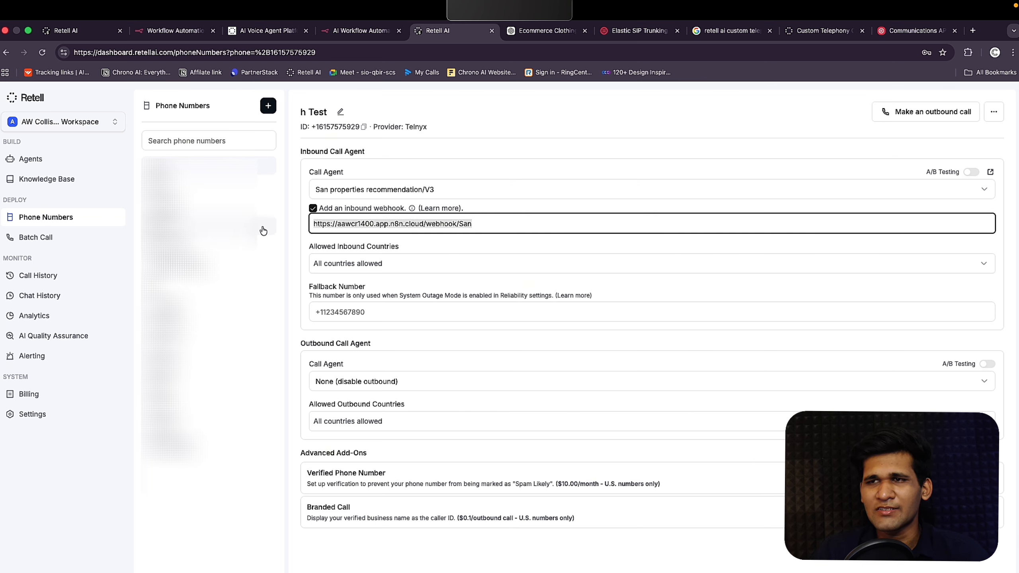
{"action": "left_click", "coordinate": [301, 229]}
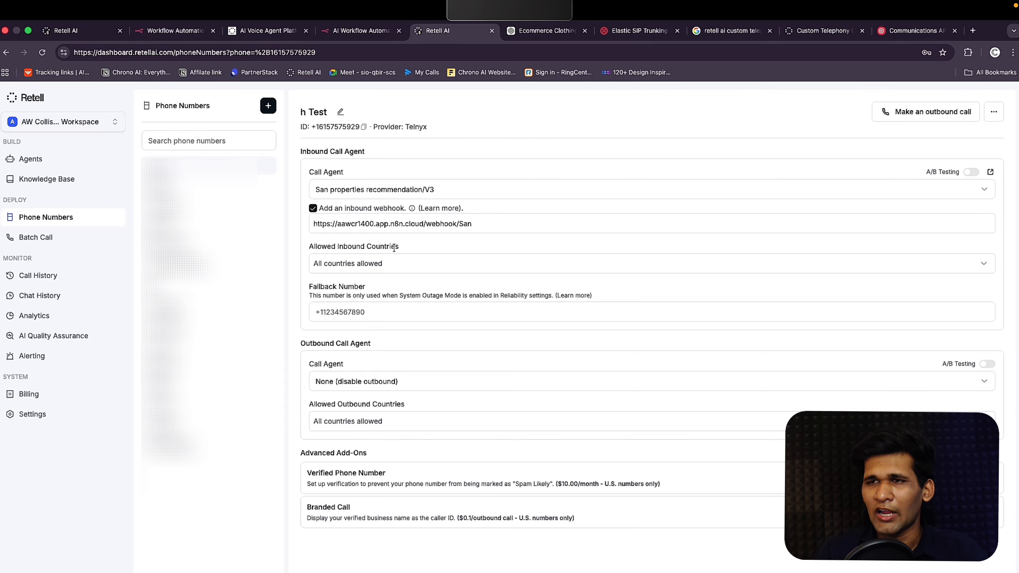
{"action": "left_click_drag", "start_coordinate": [403, 249], "coordinate": [302, 250]}
{"action": "left_click", "coordinate": [312, 248]}
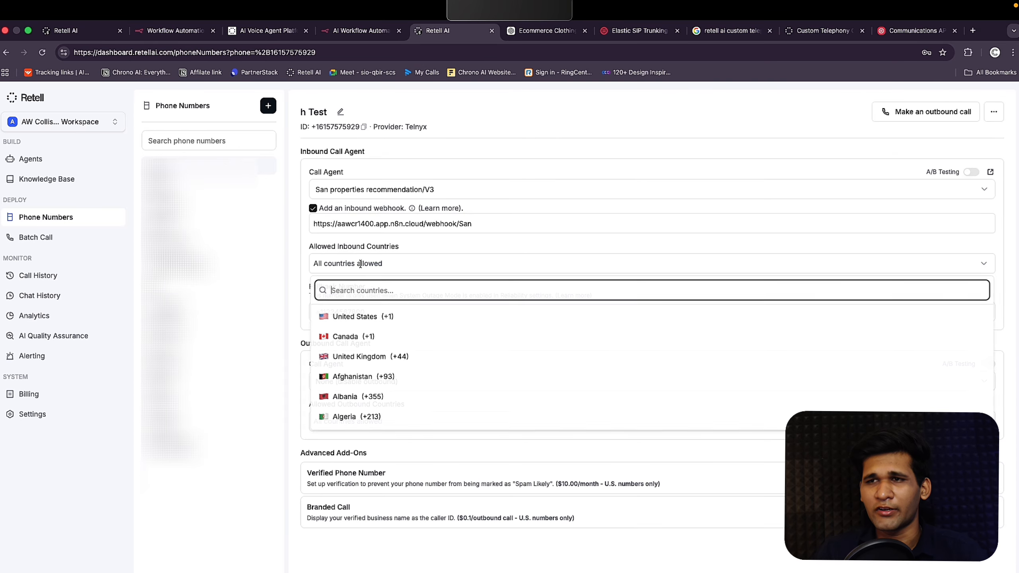
{"action": "left_click", "coordinate": [419, 240]}
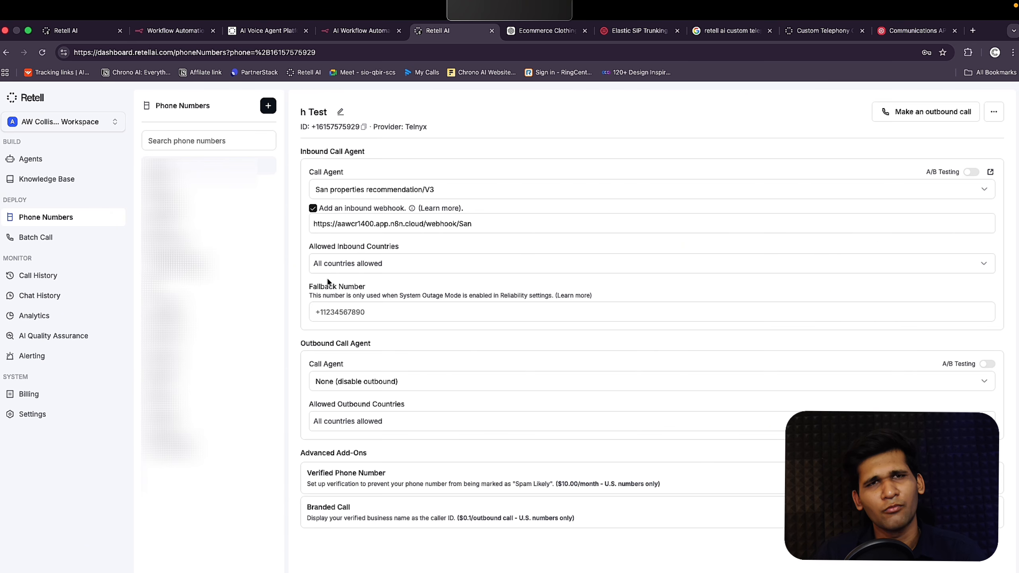
{"action": "left_click", "coordinate": [328, 309]}
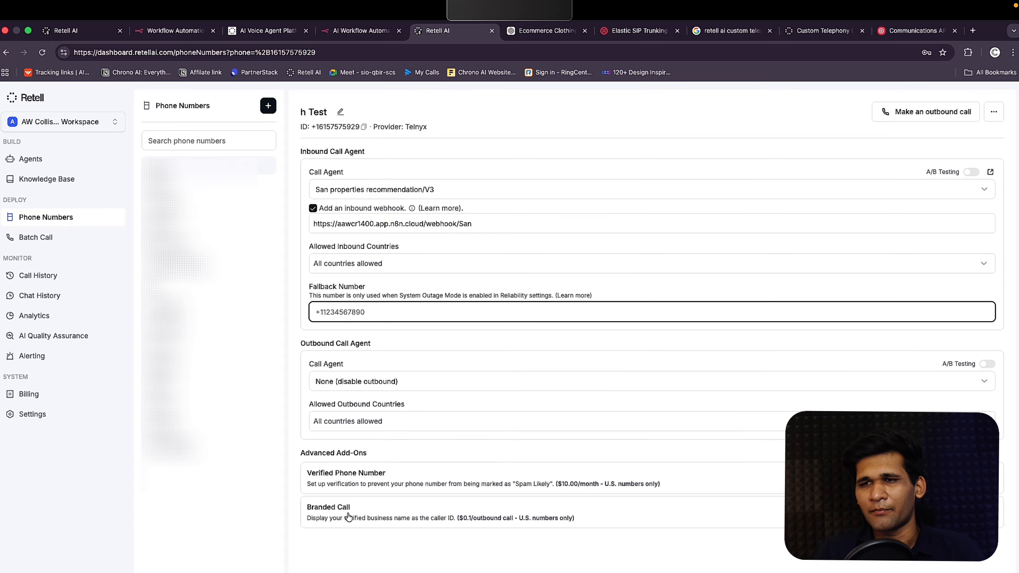
{"action": "left_click", "coordinate": [294, 448]}
{"action": "left_click_drag", "start_coordinate": [295, 450], "coordinate": [390, 450]}
{"action": "left_click", "coordinate": [390, 450]}
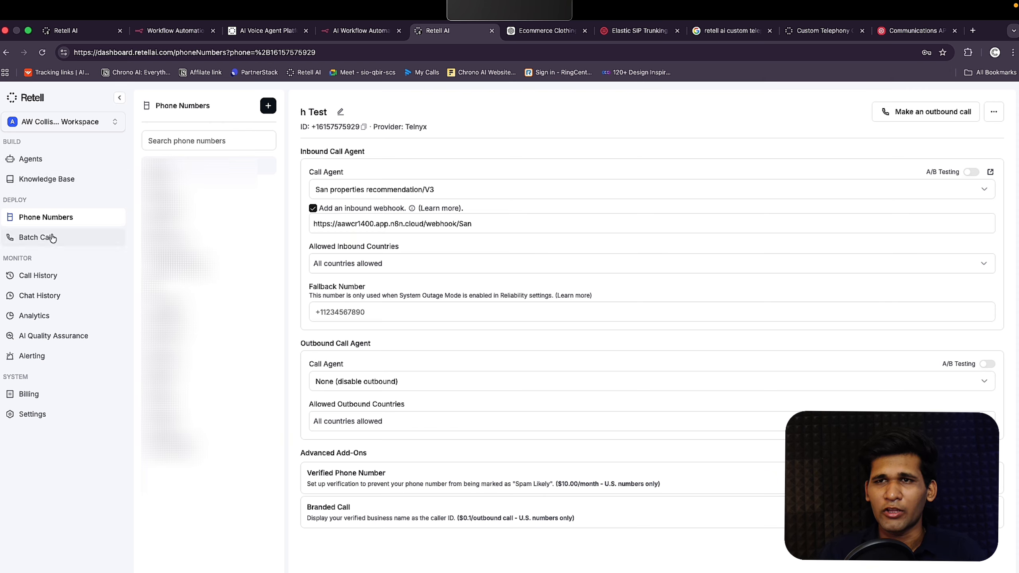
Step: From the agents list, create a blank Multi-Prompt (Legacy) voice agent
{"action": "left_click", "coordinate": [72, 183]}
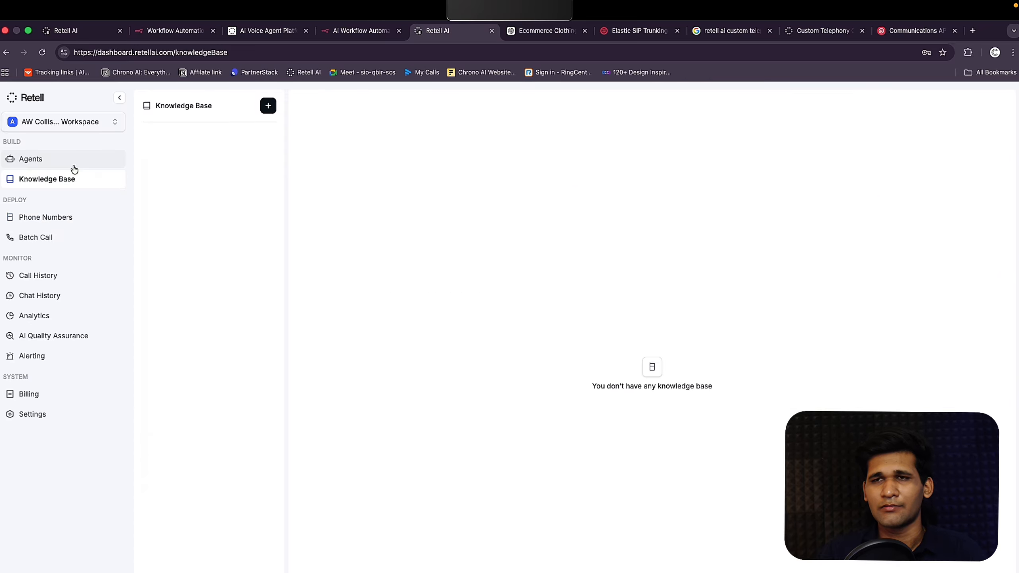
{"action": "left_click", "coordinate": [73, 164]}
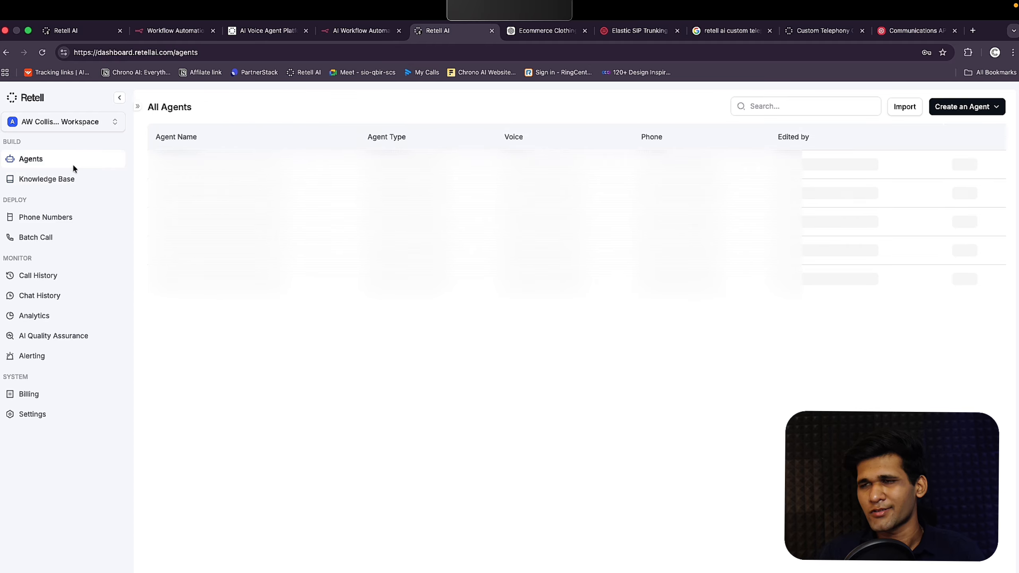
{"action": "left_click", "coordinate": [974, 109]}
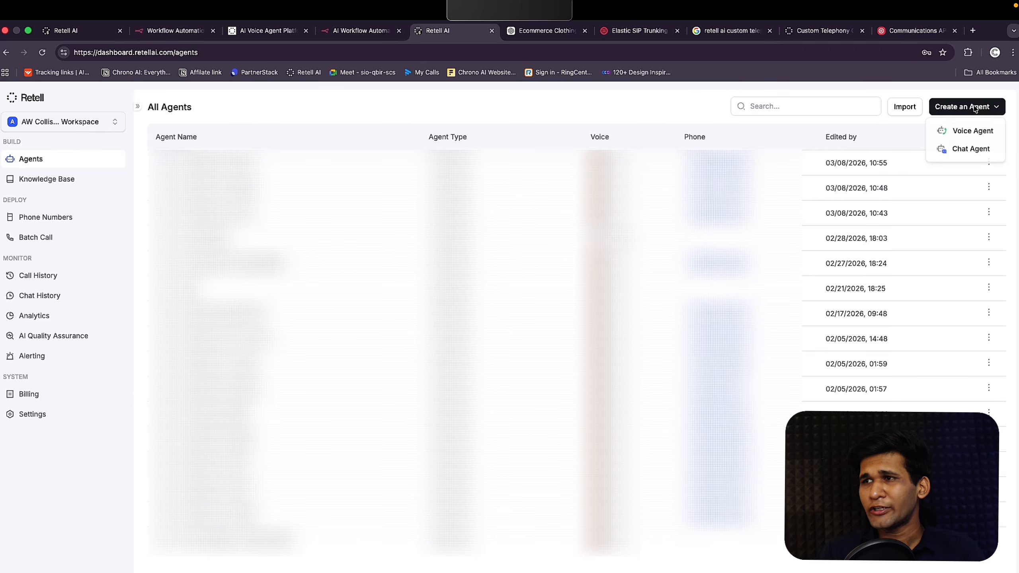
{"action": "left_click", "coordinate": [954, 132]}
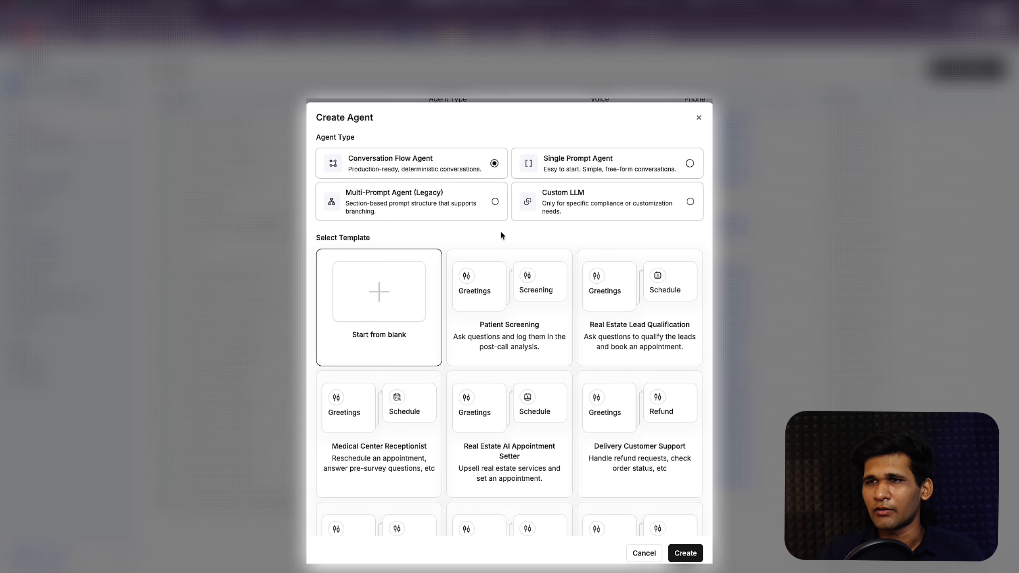
{"action": "left_click", "coordinate": [493, 200]}
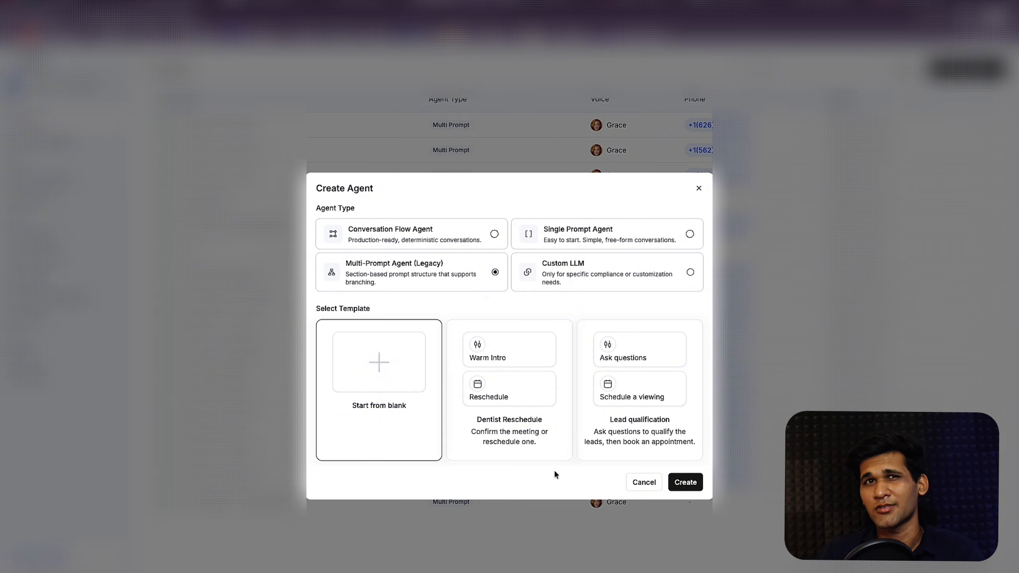
{"action": "left_click", "coordinate": [686, 484]}
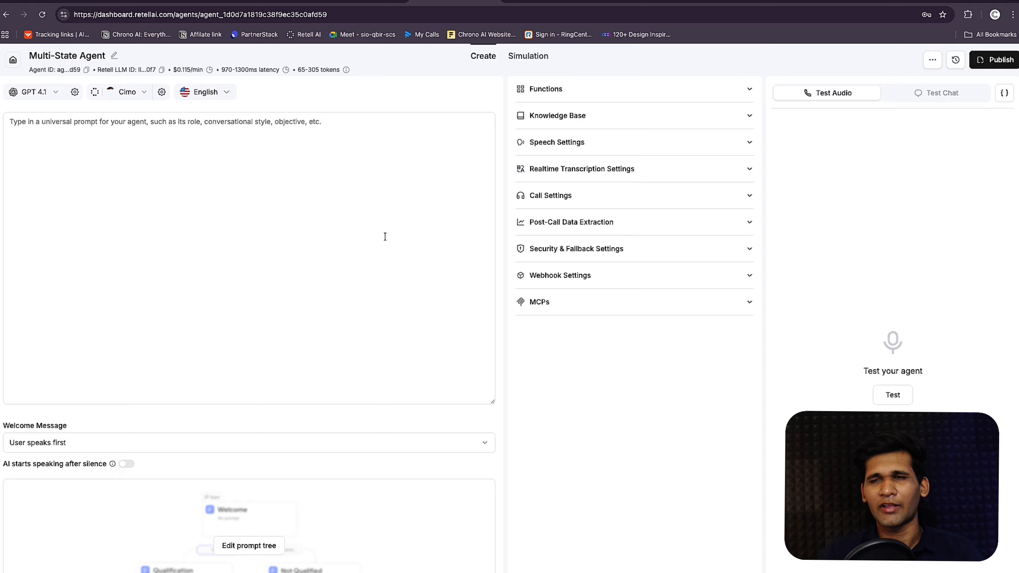
Step: Rename the agent's title to 'North Thread Apparel: Inbound Agent'
{"action": "left_click", "coordinate": [114, 55]}
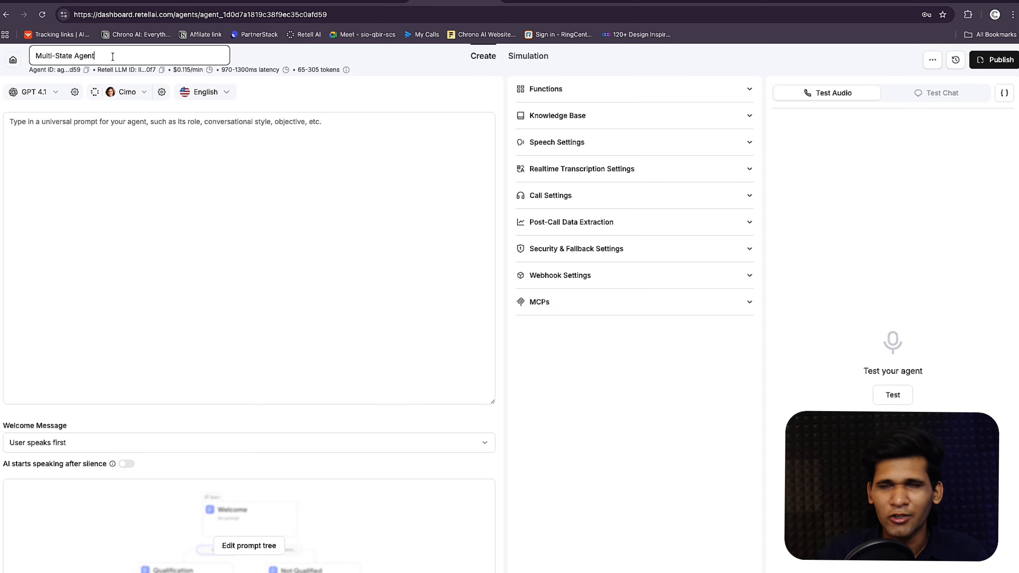
{"action": "triple_click", "coordinate": [133, 56]}
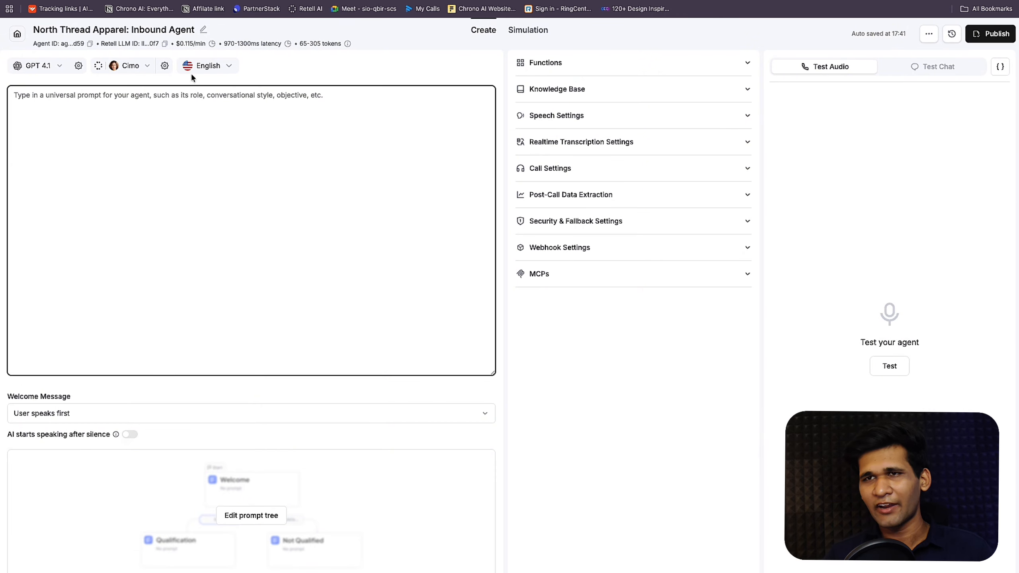
{"action": "left_click", "coordinate": [53, 65]}
{"action": "mouse_move", "coordinate": [70, 83]}
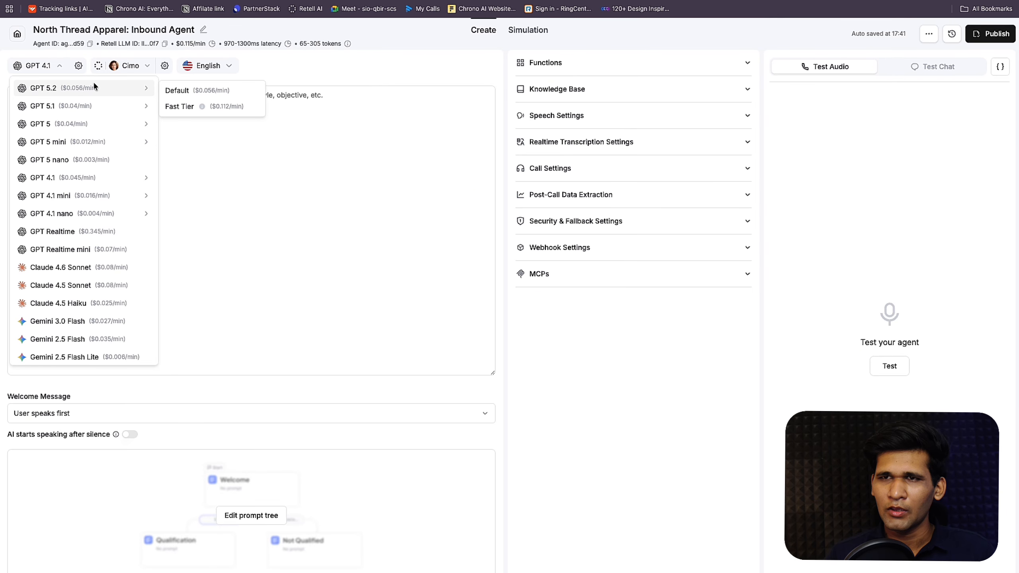
Step: Set the language model to GPT 5.1 (Default) and bring up the Select Voice dialog
{"action": "mouse_move", "coordinate": [82, 113]}
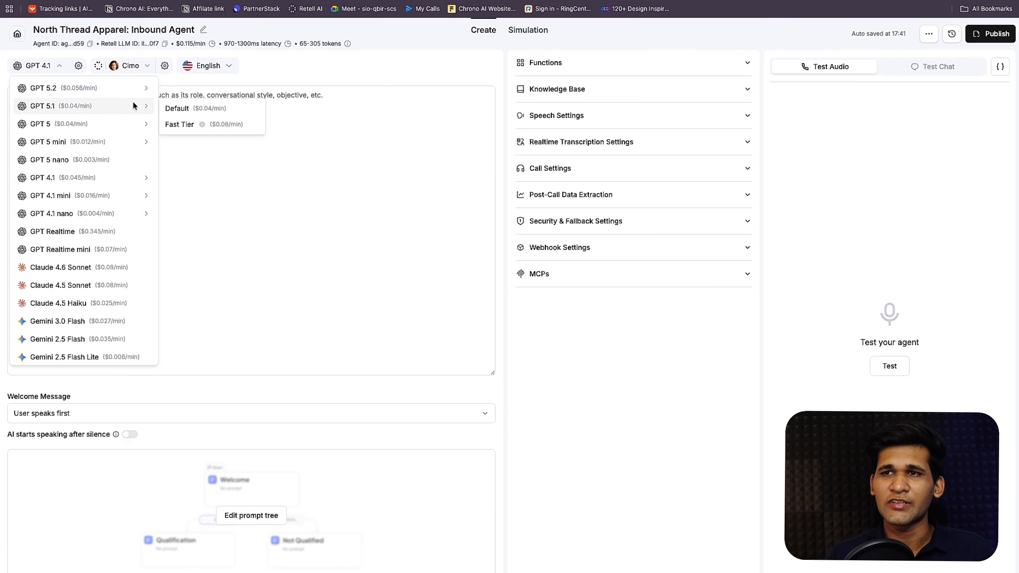
{"action": "left_click", "coordinate": [188, 108]}
{"action": "left_click", "coordinate": [139, 67]}
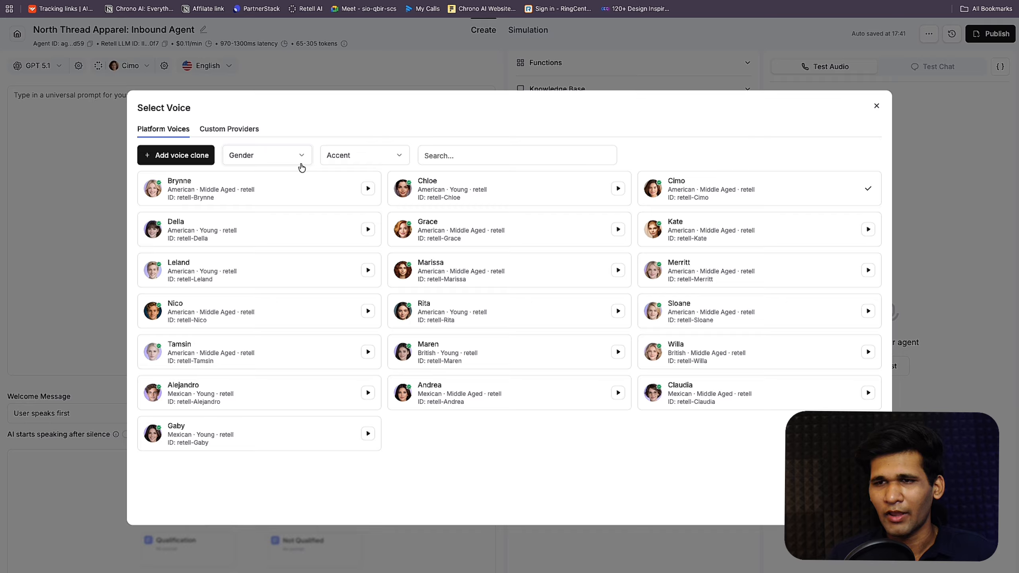
Step: Filter voices to male, British-accent ones, then switch the agent's voice from Cimo to Grace
{"action": "left_click", "coordinate": [263, 158]}
{"action": "left_click", "coordinate": [249, 194]}
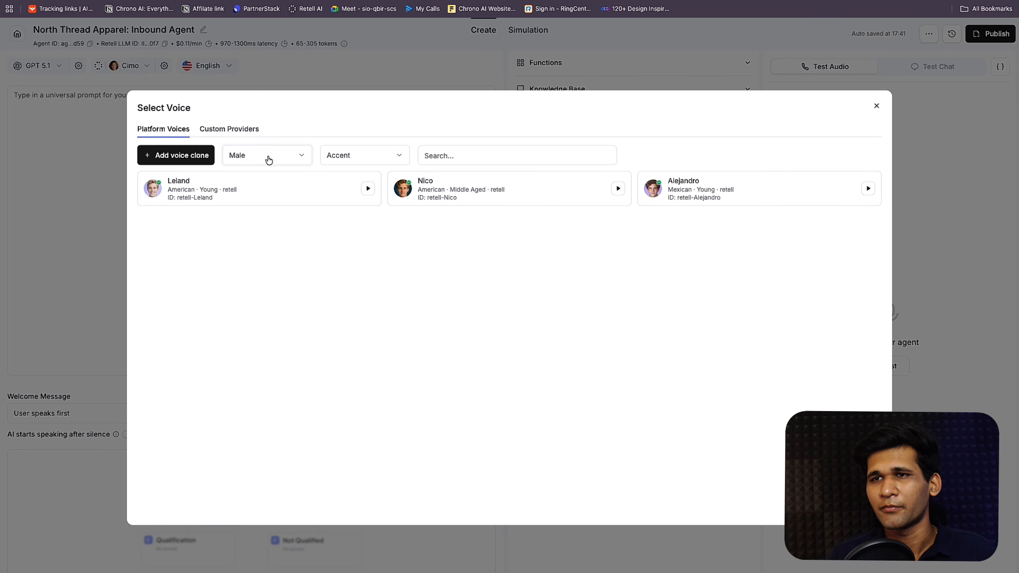
{"action": "left_click", "coordinate": [349, 155]}
{"action": "left_click", "coordinate": [346, 133]}
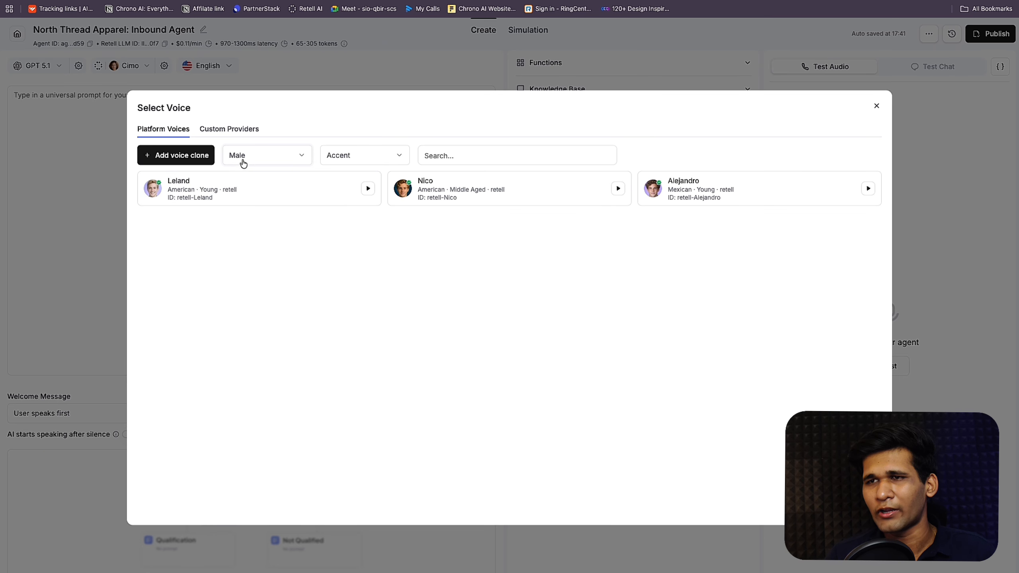
{"action": "left_click", "coordinate": [375, 161]}
{"action": "left_click", "coordinate": [388, 213]}
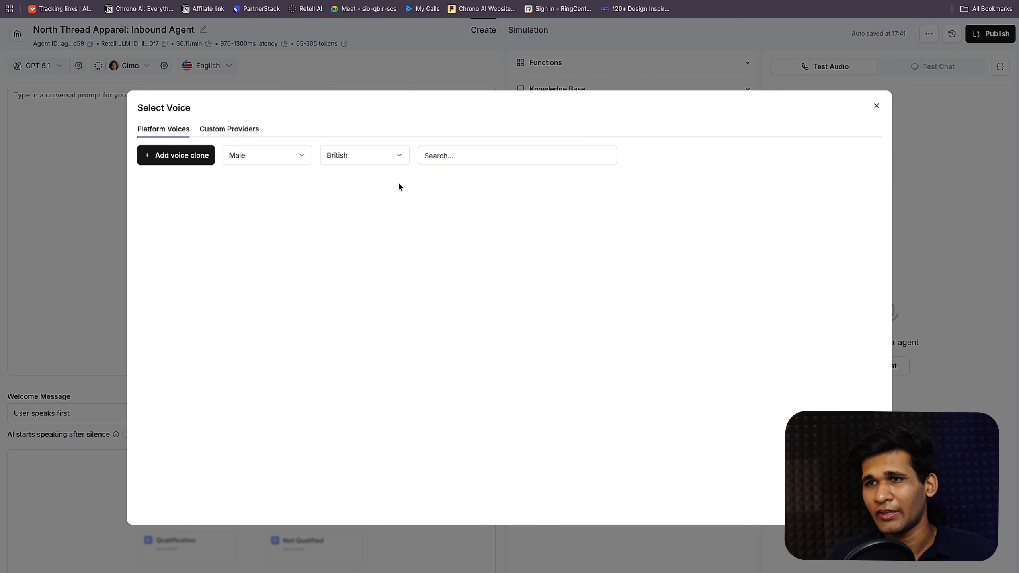
{"action": "left_click", "coordinate": [876, 106]}
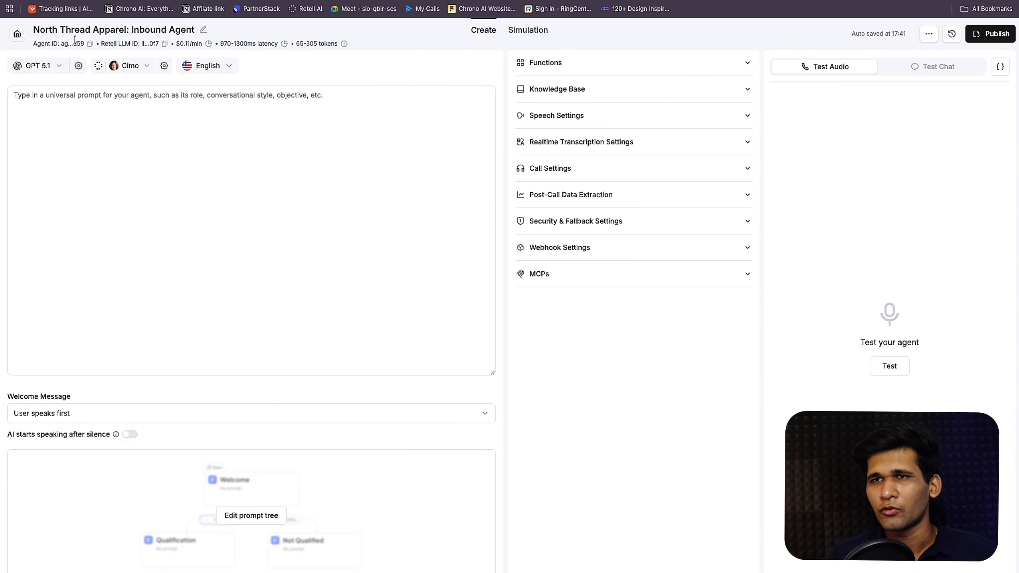
{"action": "left_click", "coordinate": [132, 68]}
{"action": "left_click", "coordinate": [243, 155]}
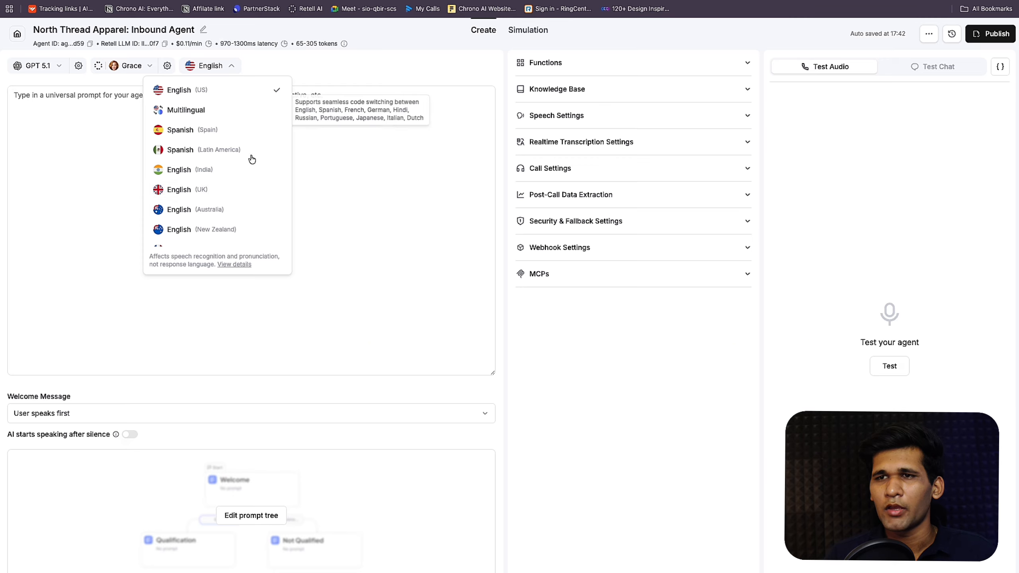
{"action": "scroll", "coordinate": [231, 187], "scroll_direction": "down", "scroll_amount": 10}
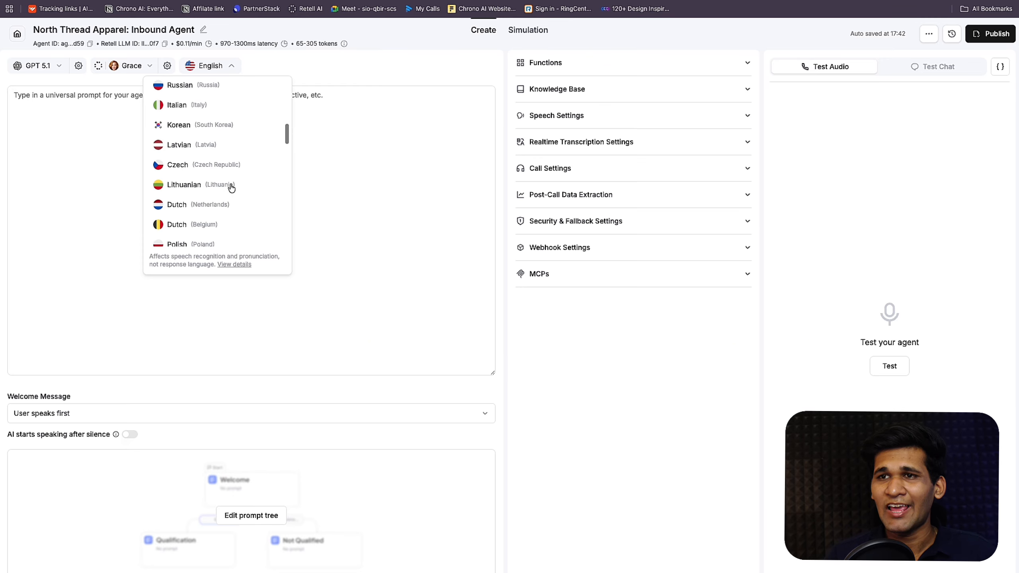
Step: Browse the language list and keep English (US) as the agent's language
{"action": "scroll", "coordinate": [231, 188], "scroll_direction": "down", "scroll_amount": 15}
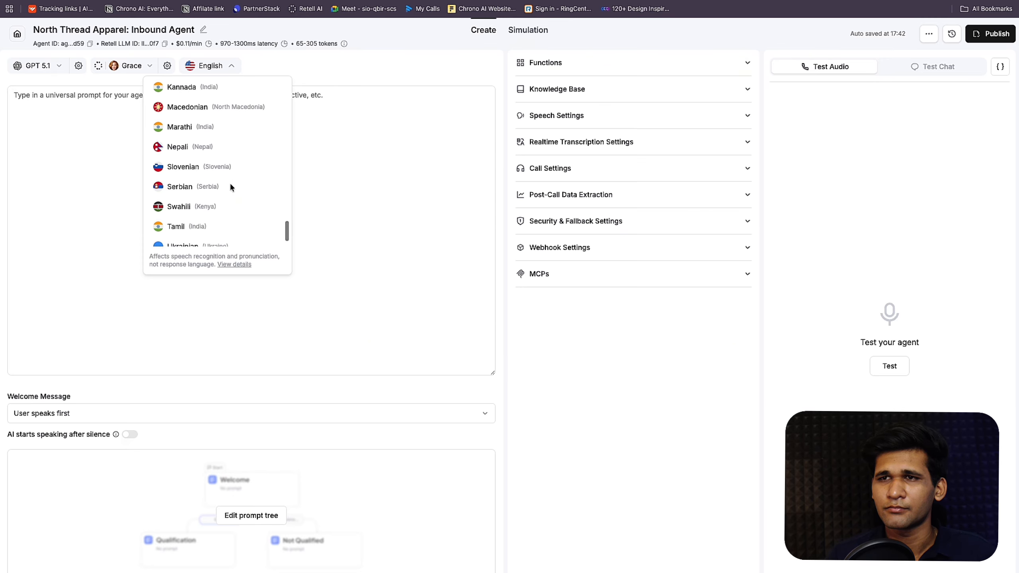
{"action": "scroll", "coordinate": [231, 186], "scroll_direction": "up", "scroll_amount": 15}
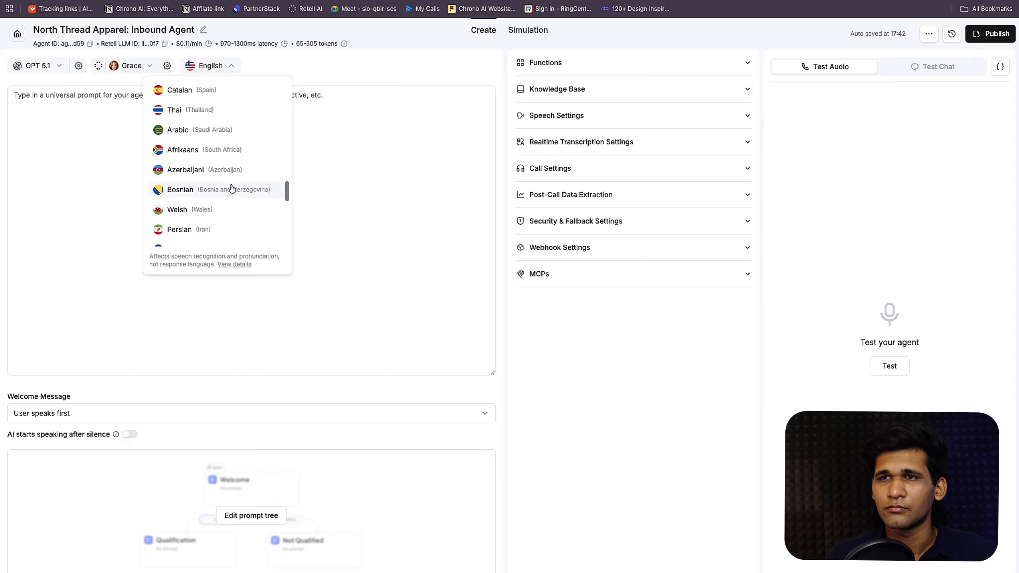
{"action": "scroll", "coordinate": [231, 188], "scroll_direction": "up", "scroll_amount": 12}
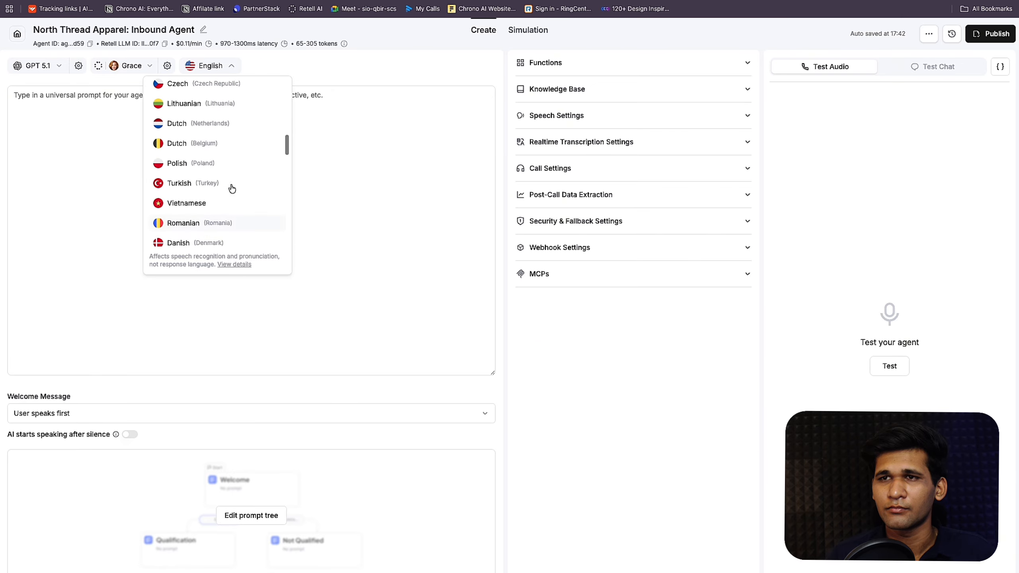
{"action": "scroll", "coordinate": [232, 187], "scroll_direction": "up", "scroll_amount": 12}
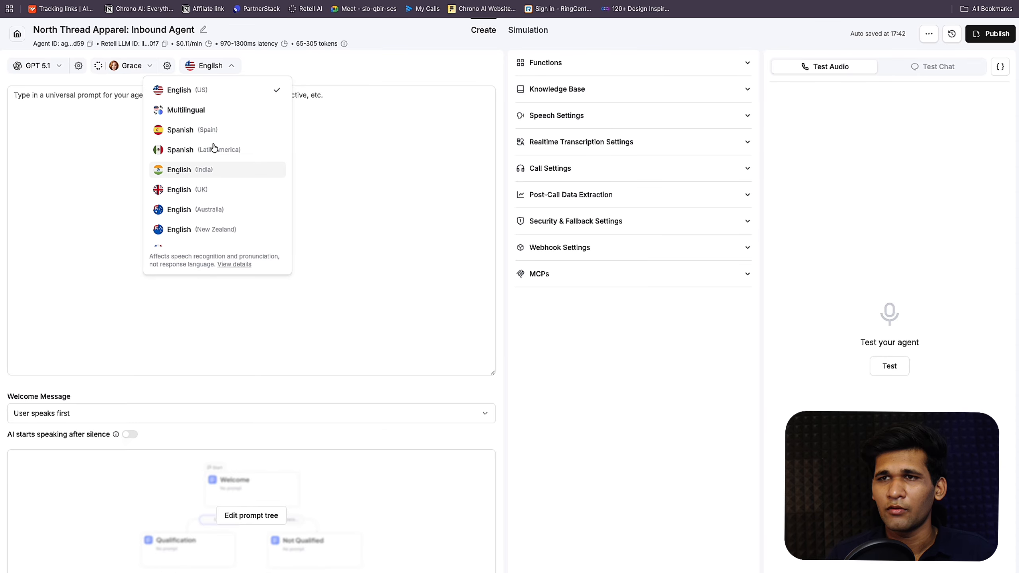
{"action": "left_click", "coordinate": [207, 92]}
{"action": "left_click", "coordinate": [202, 132]}
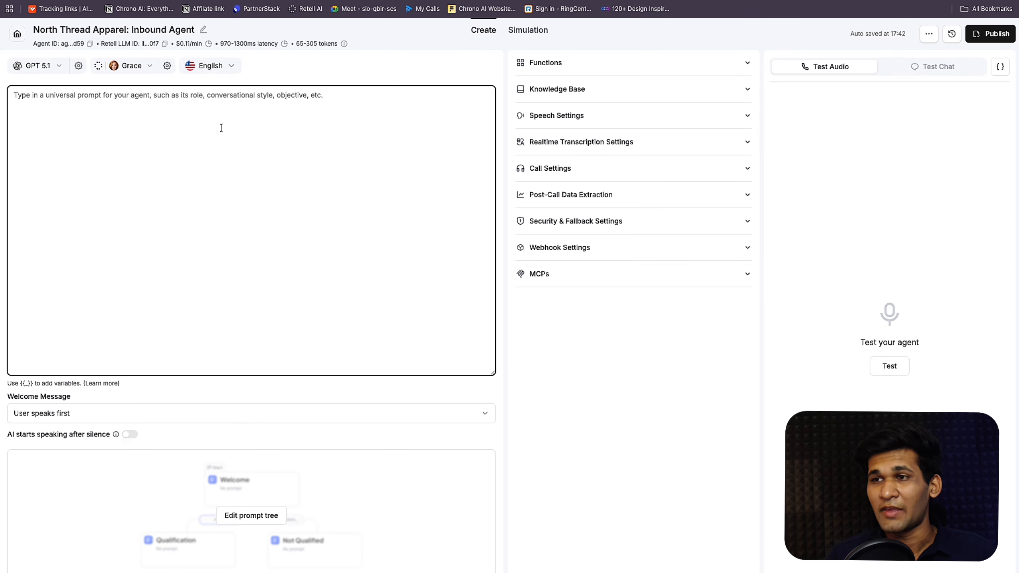
Step: Set the Welcome Message to 'AI speaks first'
{"action": "left_click", "coordinate": [126, 419]}
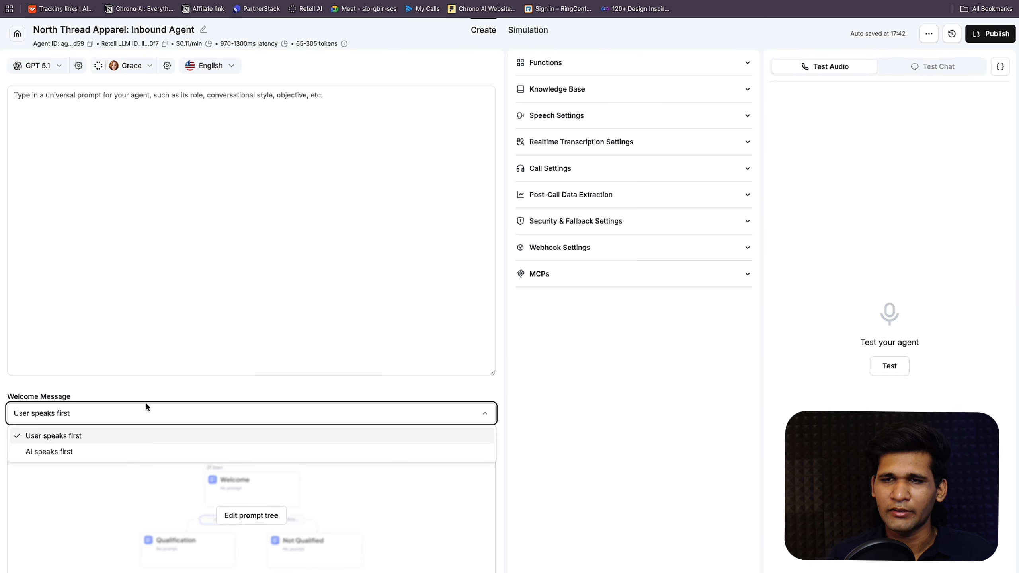
{"action": "left_click", "coordinate": [113, 456]}
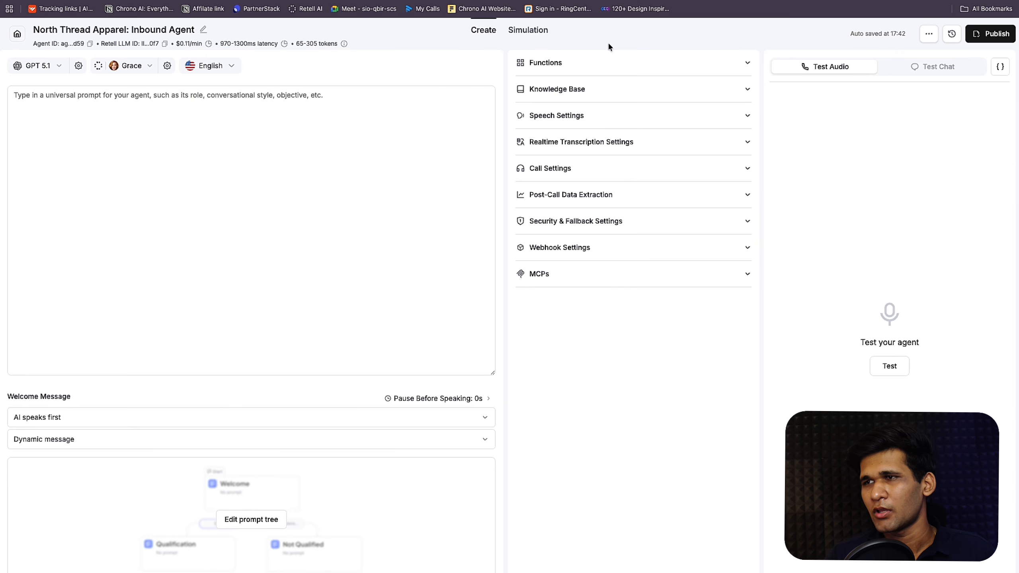
{"action": "left_click", "coordinate": [602, 72]}
{"action": "left_click", "coordinate": [601, 69]}
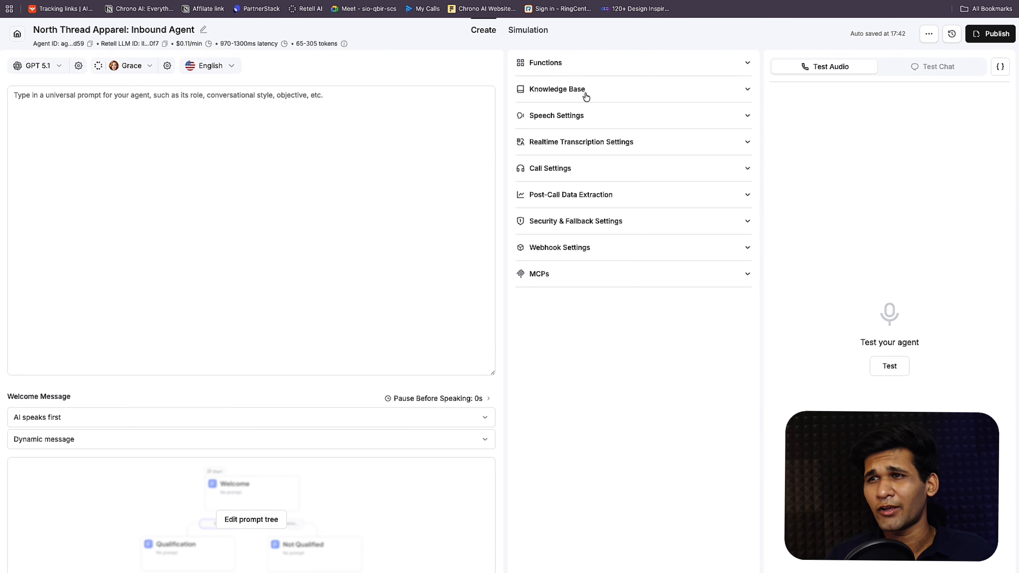
Step: Attach North Thread Apparel KB under Knowledge Base, raising the token range to 265-1805
{"action": "left_click", "coordinate": [584, 95]}
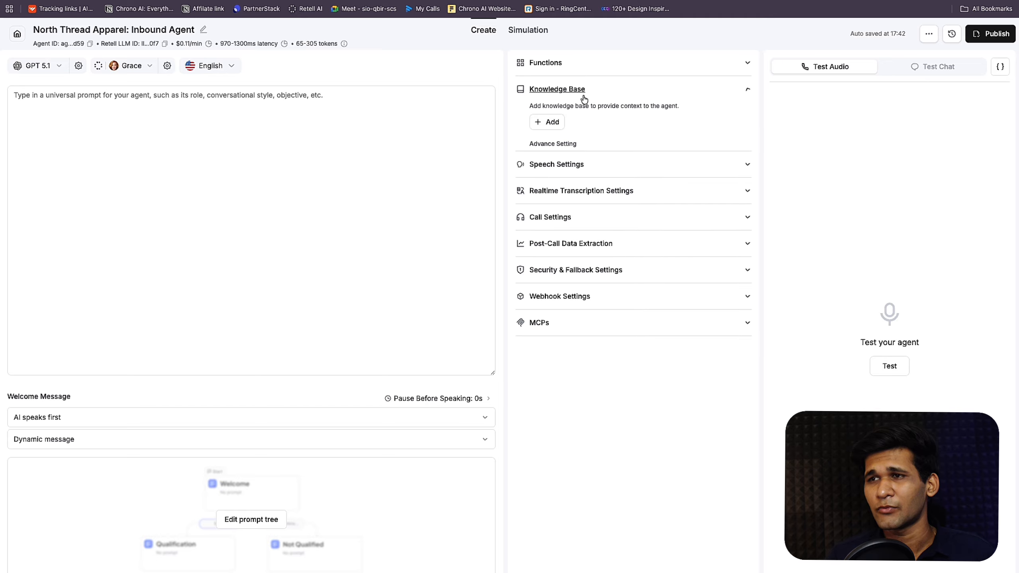
{"action": "left_click", "coordinate": [548, 122]}
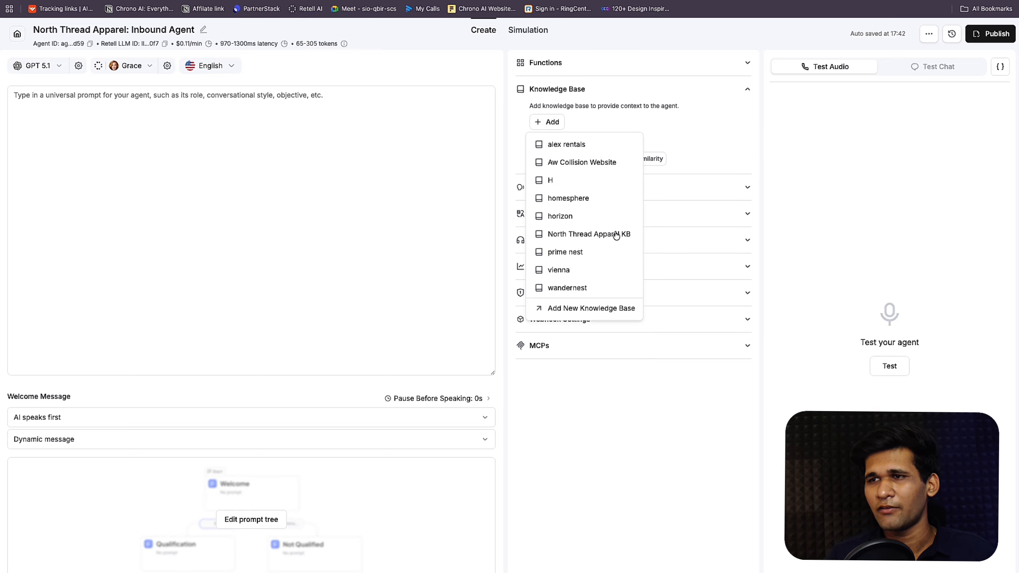
{"action": "left_click", "coordinate": [576, 241]}
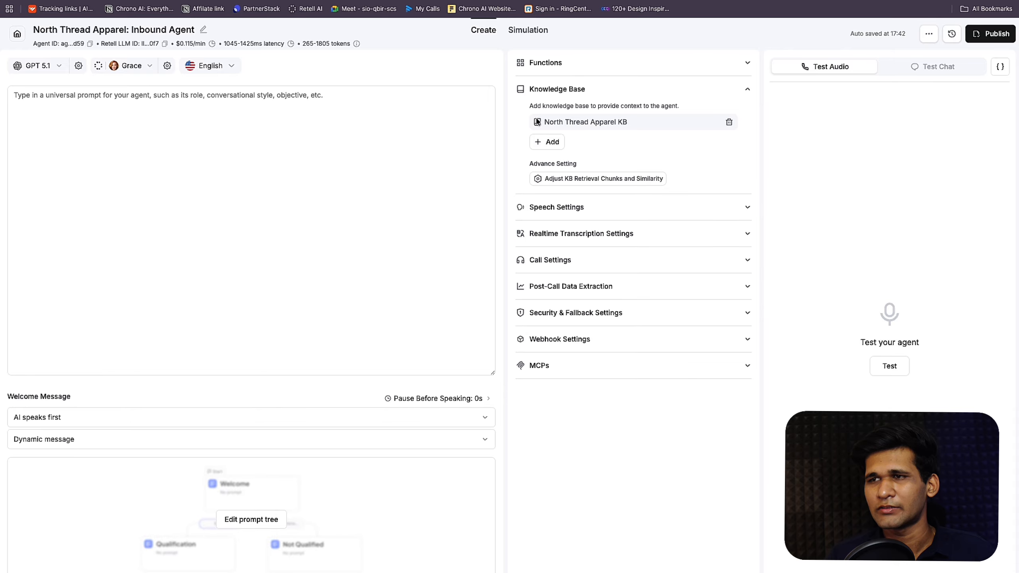
{"action": "left_click_drag", "start_coordinate": [545, 122], "coordinate": [624, 104]}
{"action": "left_click", "coordinate": [624, 90]}
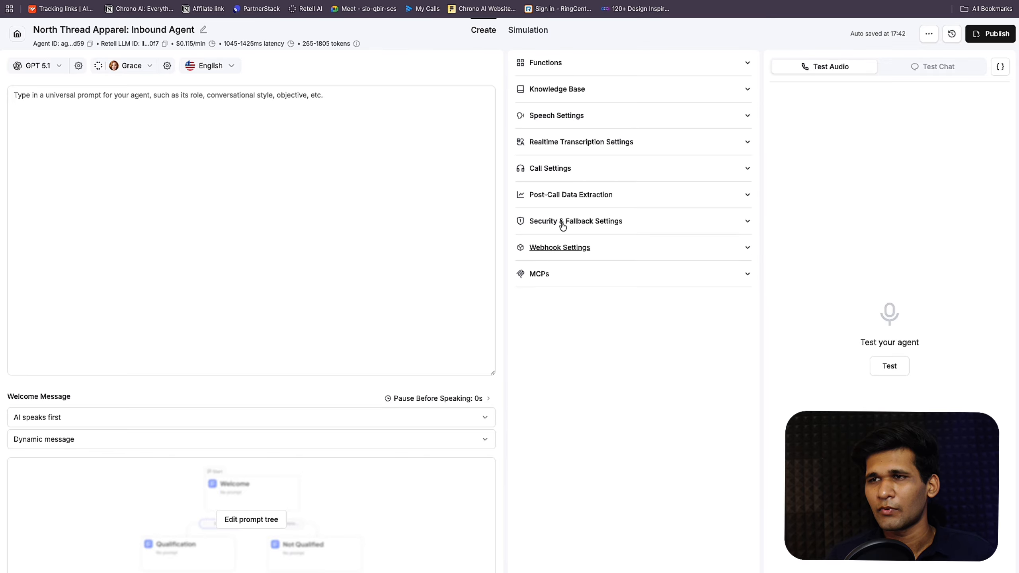
{"action": "left_click", "coordinate": [557, 89]}
{"action": "left_click", "coordinate": [578, 213]}
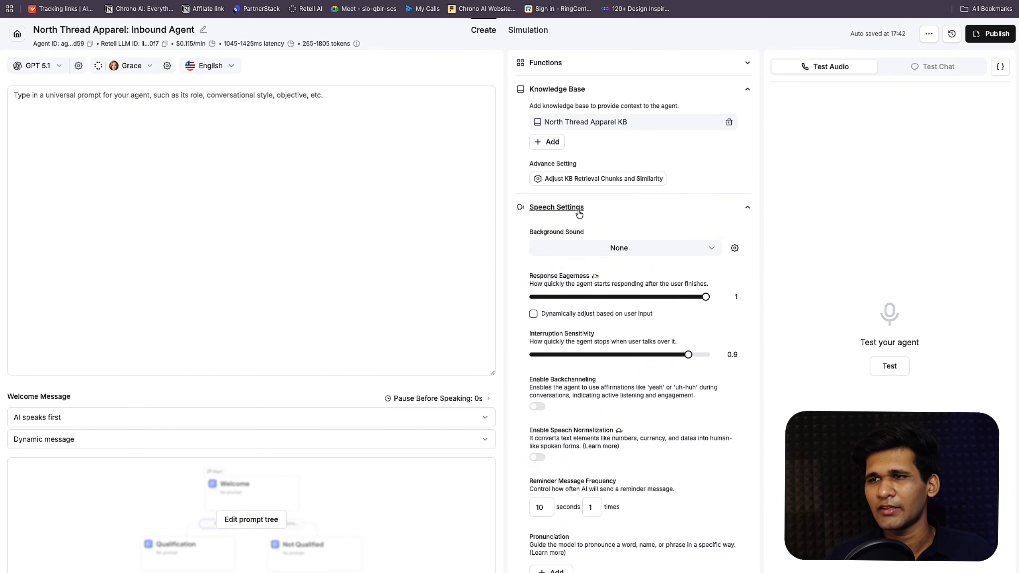
Step: Set Background Sound to Mountain Outdoor and make response eagerness dynamically adjust to user input
{"action": "left_click", "coordinate": [587, 252]}
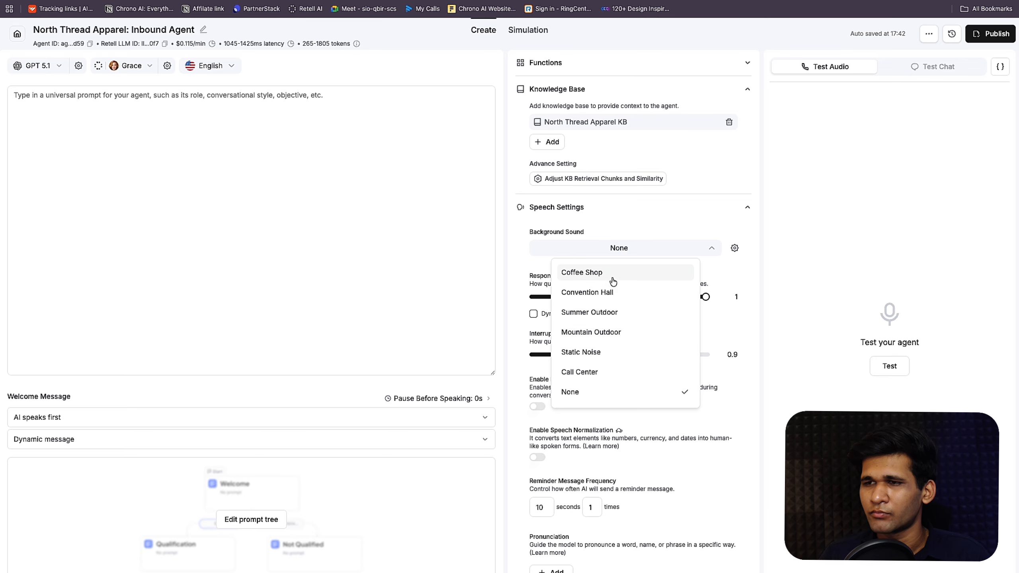
{"action": "left_click", "coordinate": [608, 333]}
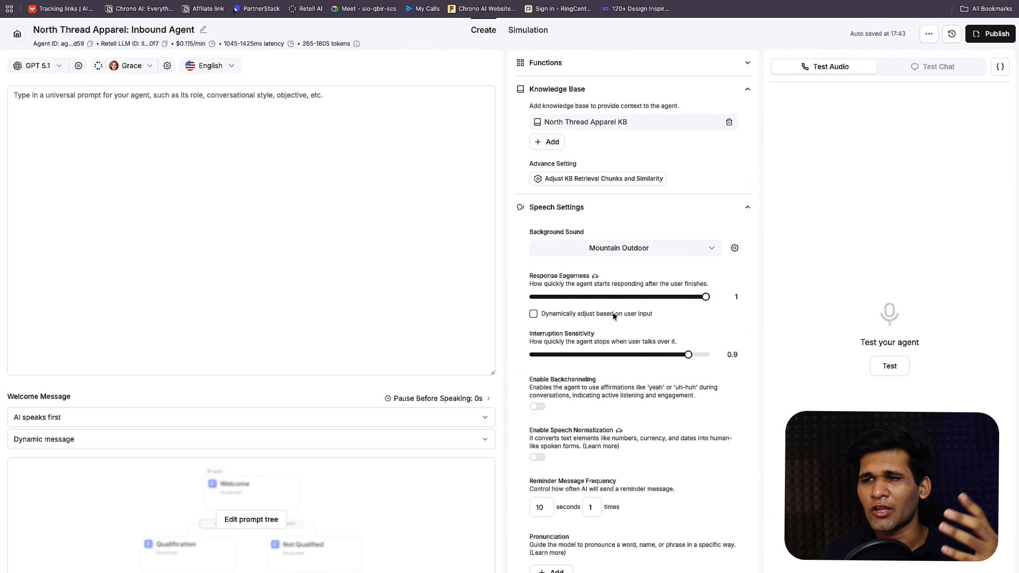
{"action": "left_click", "coordinate": [533, 314]}
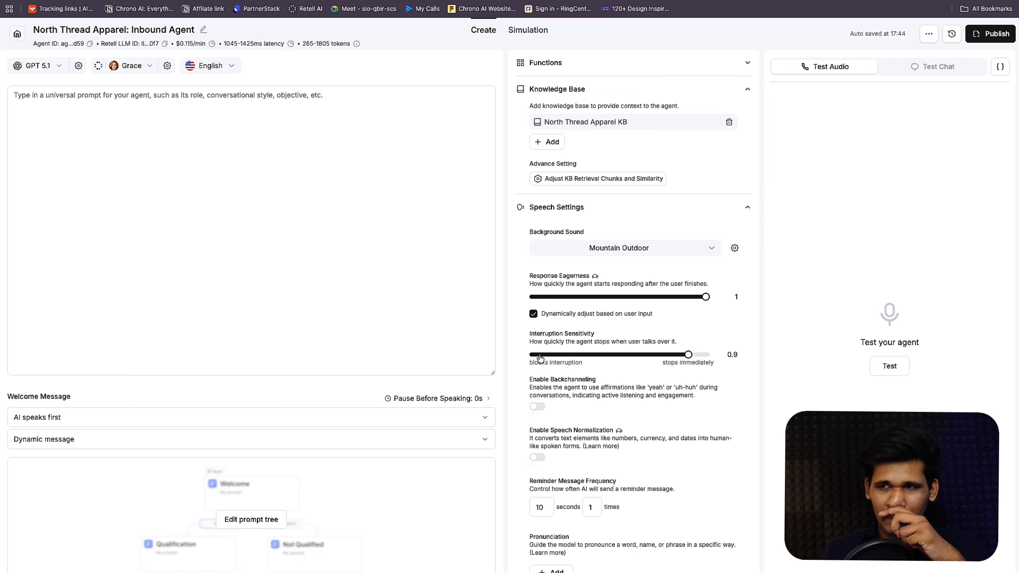
Step: Turn on backchanneling and raise the backchannel frequency to 0.8
{"action": "left_click", "coordinate": [541, 408]}
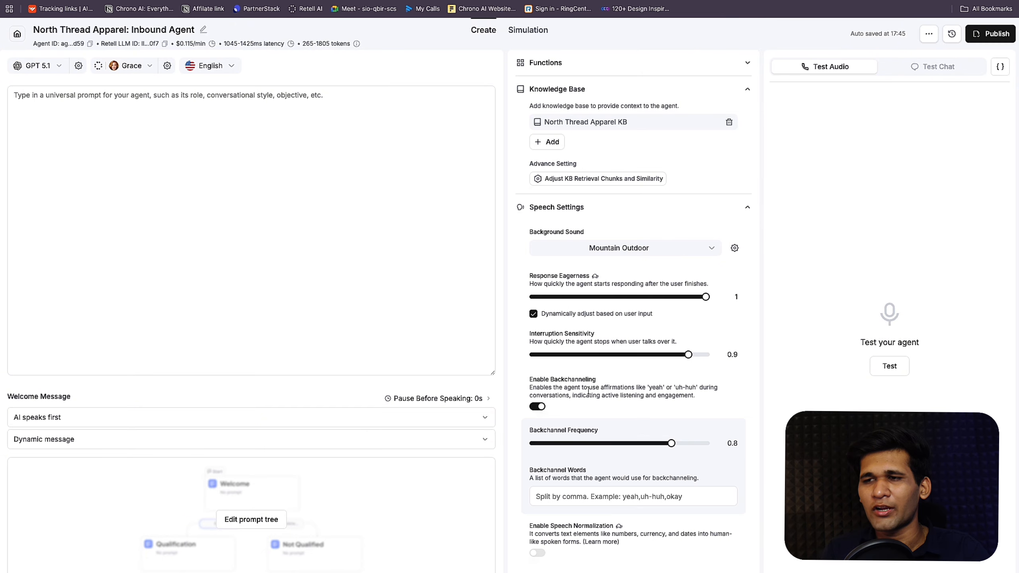
{"action": "scroll", "coordinate": [588, 390], "scroll_direction": "down", "scroll_amount": 2}
{"action": "scroll", "coordinate": [588, 390], "scroll_direction": "down", "scroll_amount": 1}
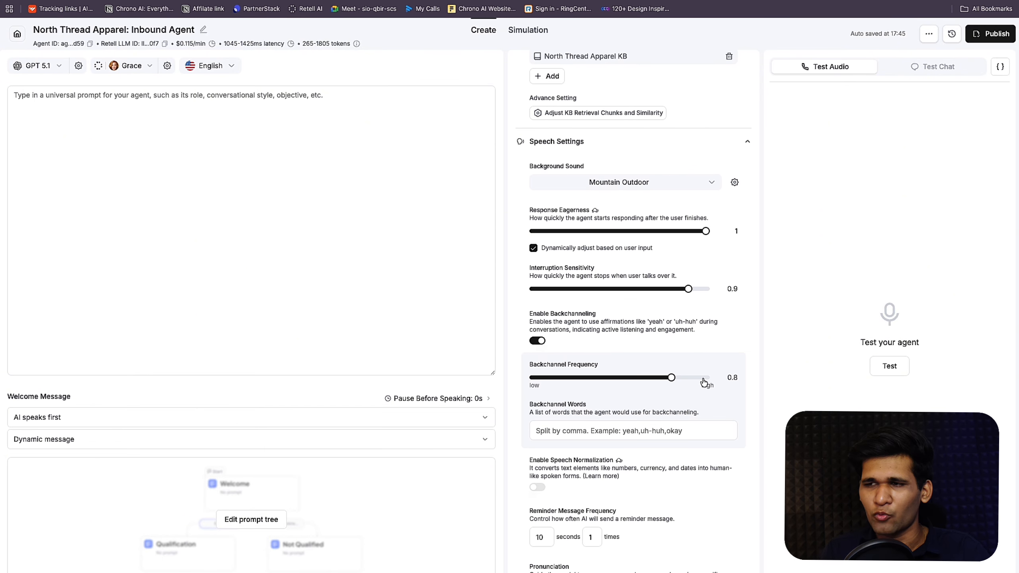
{"action": "left_click_drag", "start_coordinate": [705, 378], "coordinate": [736, 378]}
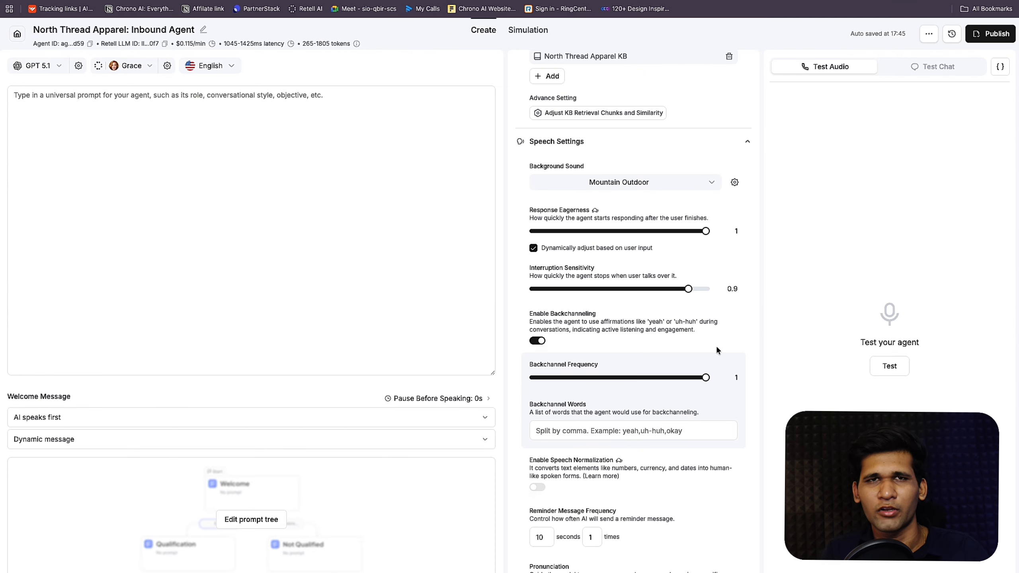
Step: Enter the backchannel words: yeah, huh-uh, hmm, okay, alright, i see, no worries
{"action": "left_click", "coordinate": [667, 428]}
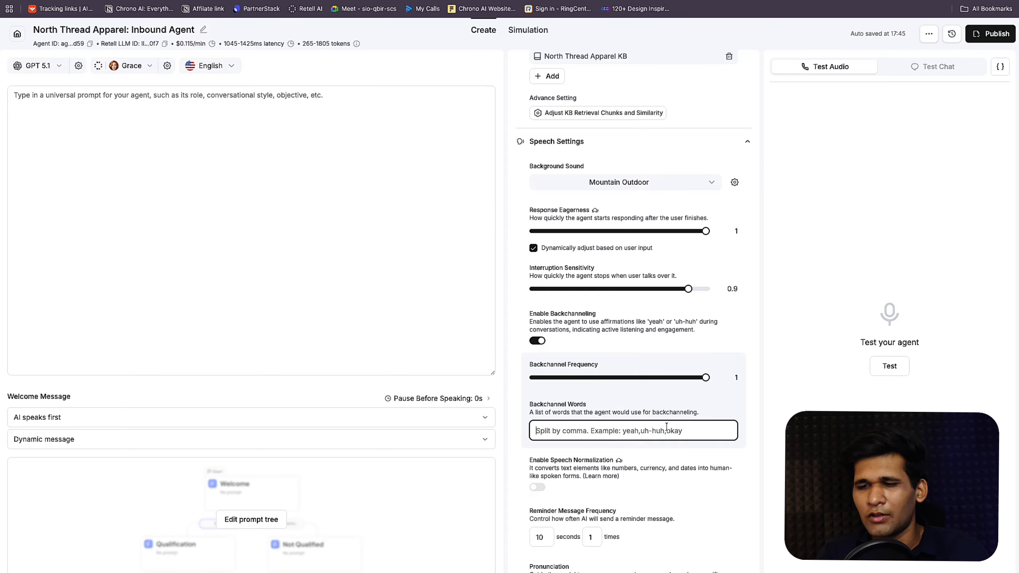
{"action": "type", "text": "yeah, hu"}
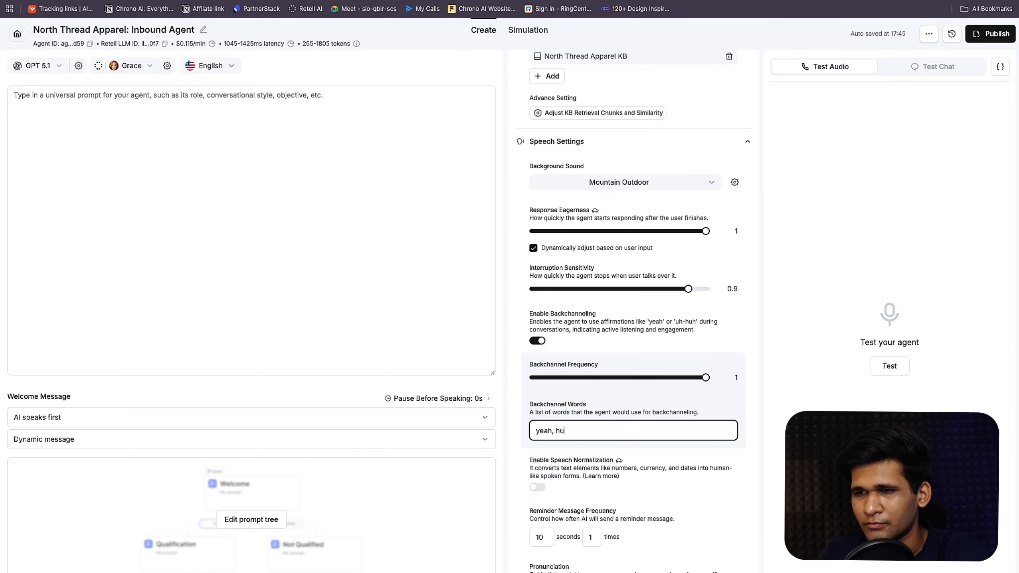
{"action": "type", "text": "h-"}
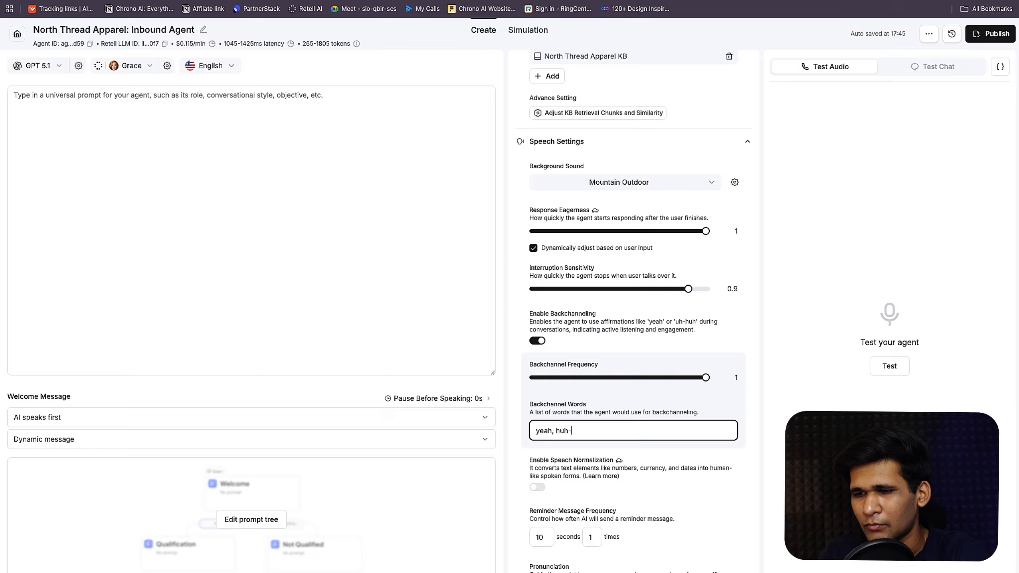
{"action": "type", "text": "uh, h"}
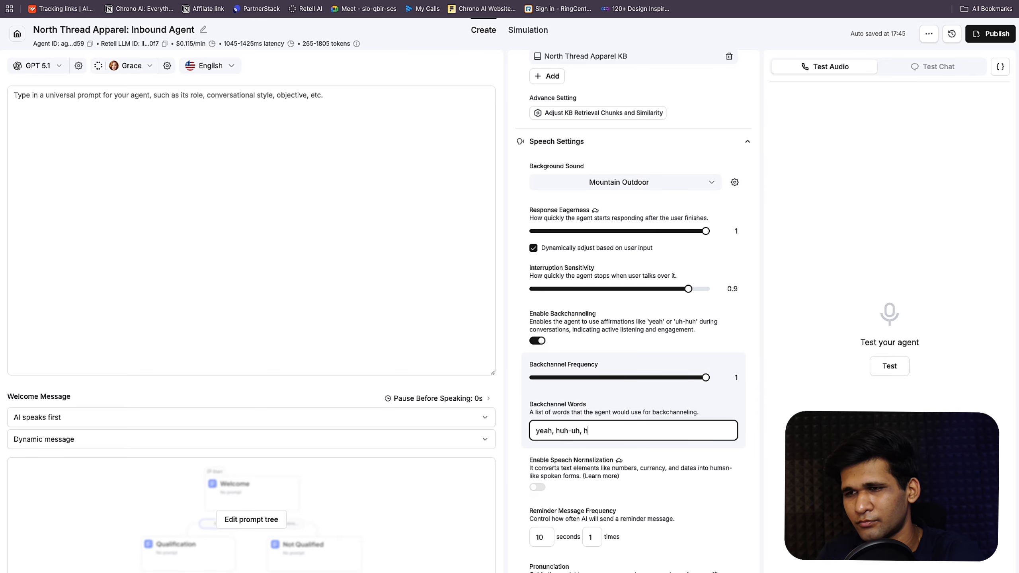
{"action": "type", "text": "mm, okay, alright, "}
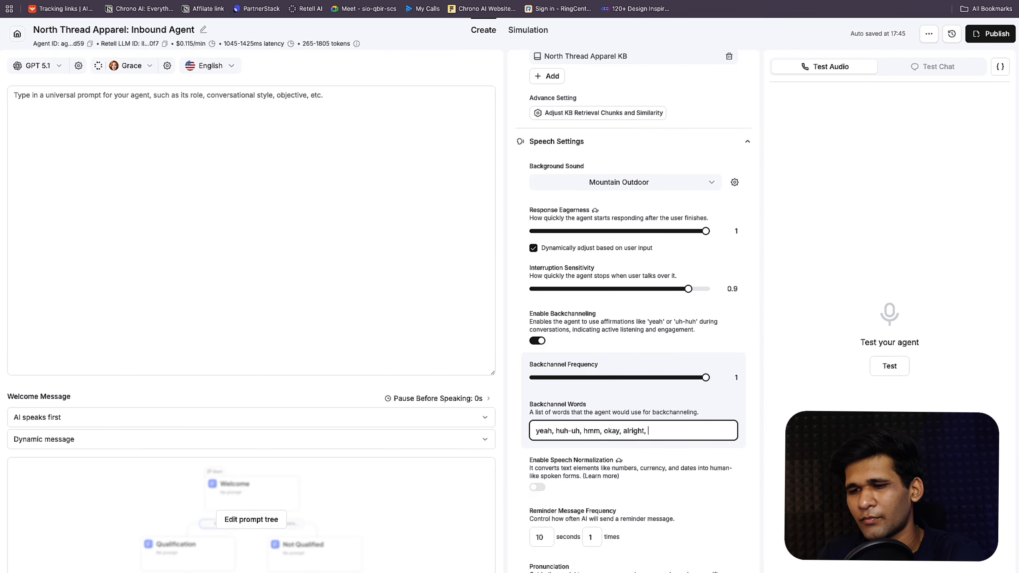
{"action": "type", "text": "i see, no wor"}
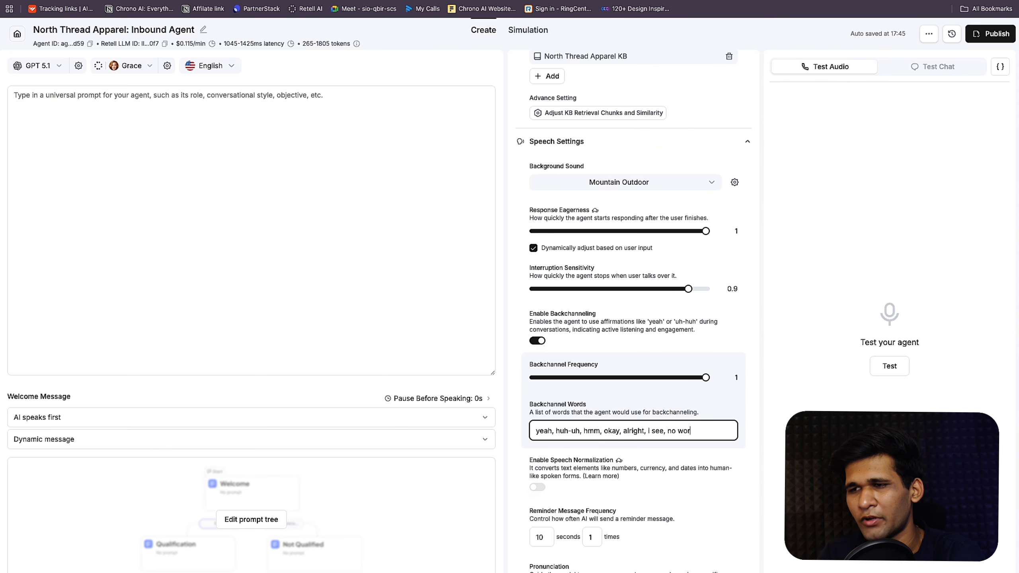
{"action": "type", "text": "ries"}
{"action": "left_click", "coordinate": [646, 446]}
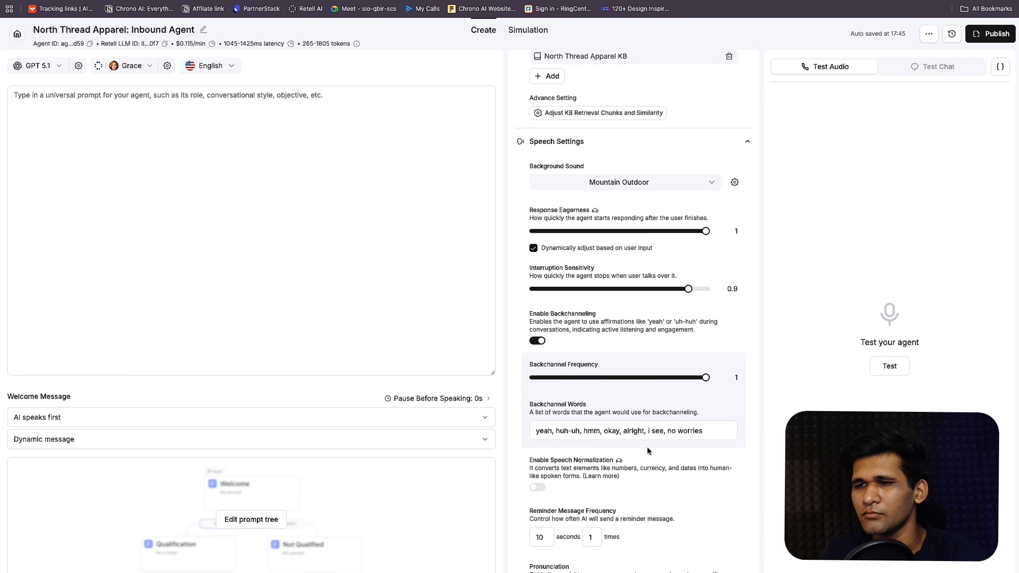
{"action": "scroll", "coordinate": [646, 446], "scroll_direction": "down", "scroll_amount": 5}
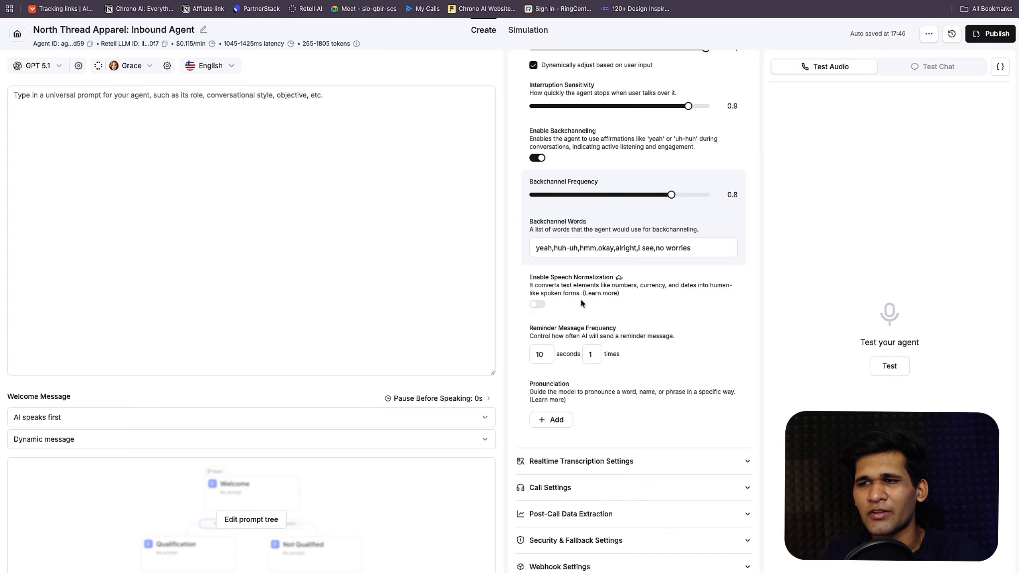
Step: Enable speech normalization and expand Realtime Transcription Settings showing Remove noise and Optimize for speed
{"action": "left_click", "coordinate": [540, 304]}
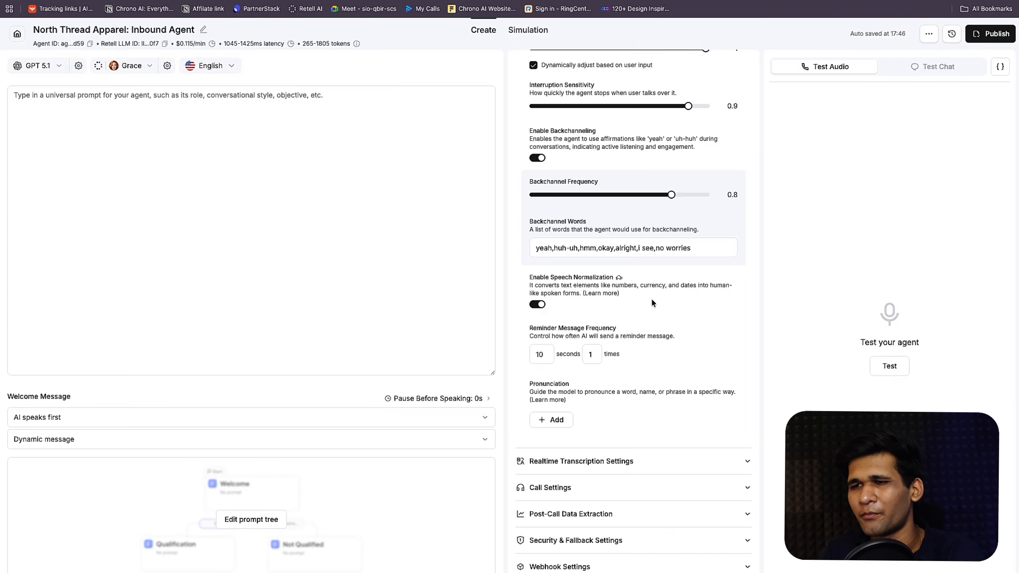
{"action": "scroll", "coordinate": [651, 303], "scroll_direction": "down", "scroll_amount": 3}
{"action": "left_click", "coordinate": [616, 403]}
{"action": "scroll", "coordinate": [611, 401], "scroll_direction": "down", "scroll_amount": 5}
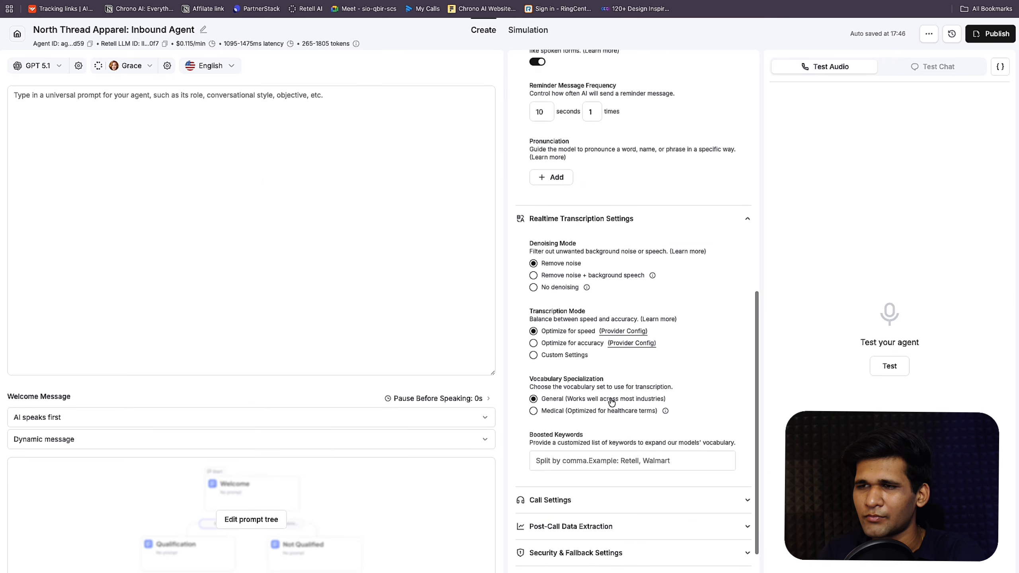
{"action": "scroll", "coordinate": [611, 401], "scroll_direction": "down", "scroll_amount": 2}
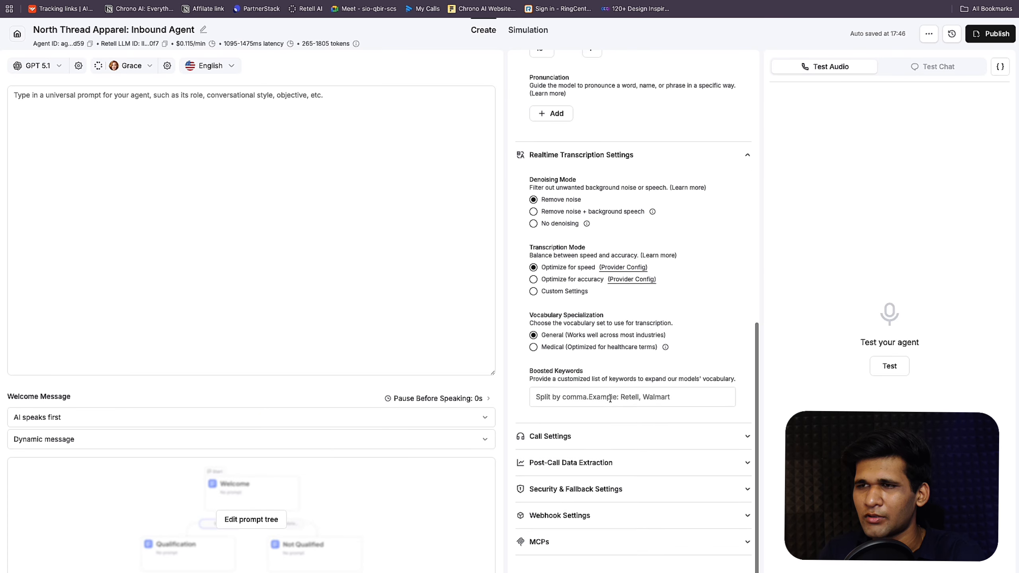
Step: Collapse Realtime Transcription Settings and expand Call Settings to review the IVR Hangup option
{"action": "left_click", "coordinate": [621, 155]}
{"action": "left_click", "coordinate": [609, 431]}
{"action": "scroll", "coordinate": [609, 432], "scroll_direction": "down", "scroll_amount": 10}
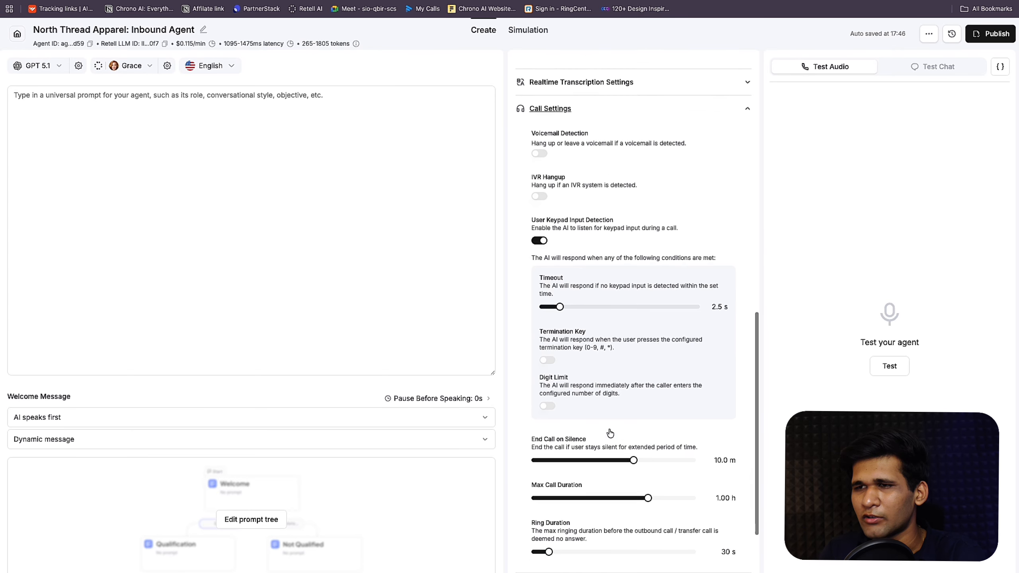
{"action": "scroll", "coordinate": [616, 351], "scroll_direction": "down", "scroll_amount": 3}
{"action": "scroll", "coordinate": [650, 264], "scroll_direction": "up", "scroll_amount": 3}
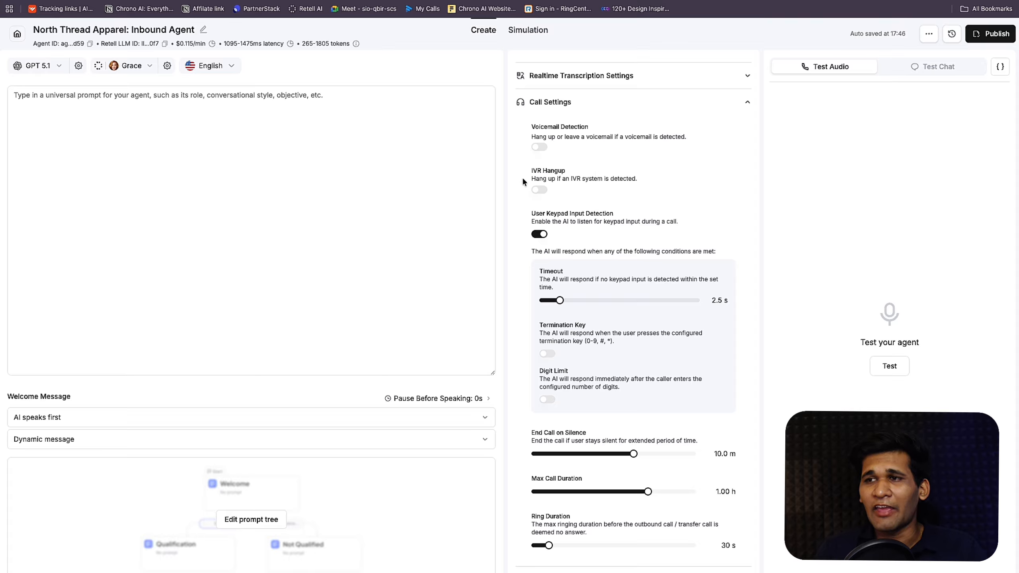
{"action": "left_click_drag", "start_coordinate": [523, 177], "coordinate": [653, 177]}
{"action": "left_click", "coordinate": [653, 176]}
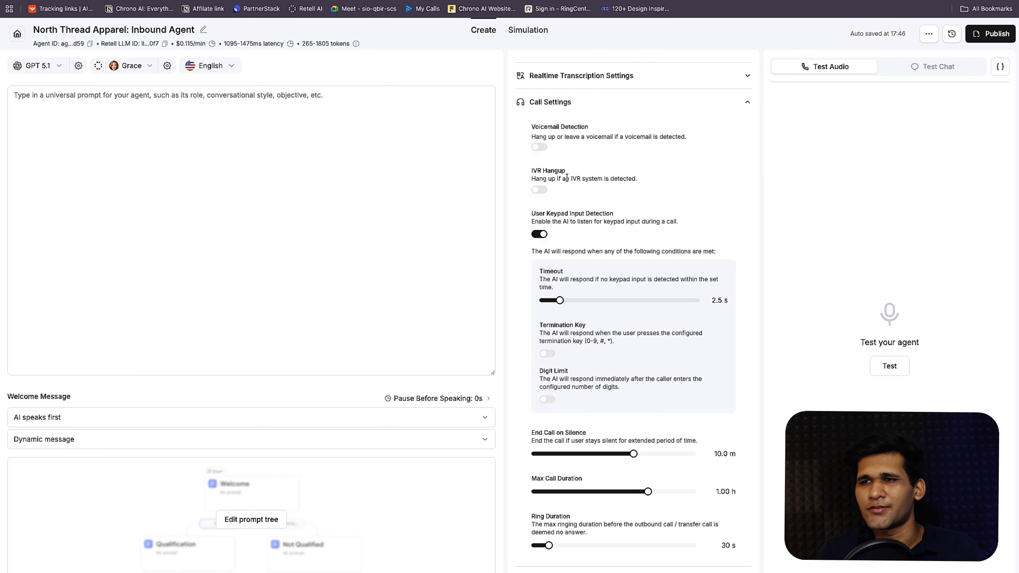
{"action": "scroll", "coordinate": [567, 177], "scroll_direction": "down", "scroll_amount": 3}
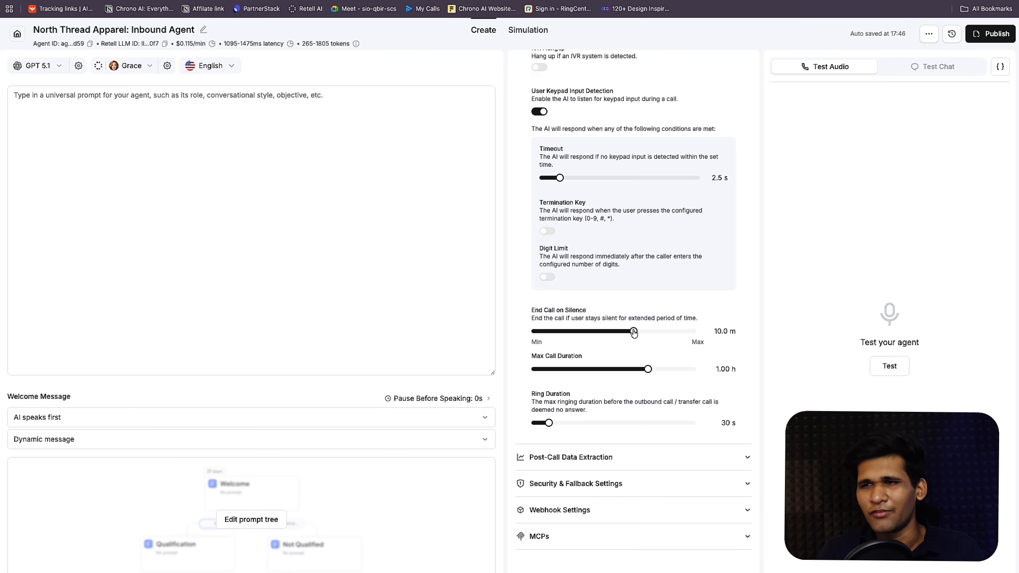
Step: Set End Call on Silence to 31 s and Max Call Duration to 10.0 m
{"action": "left_click_drag", "start_coordinate": [634, 333], "coordinate": [546, 337]}
{"action": "left_click_drag", "start_coordinate": [544, 337], "coordinate": [542, 336]}
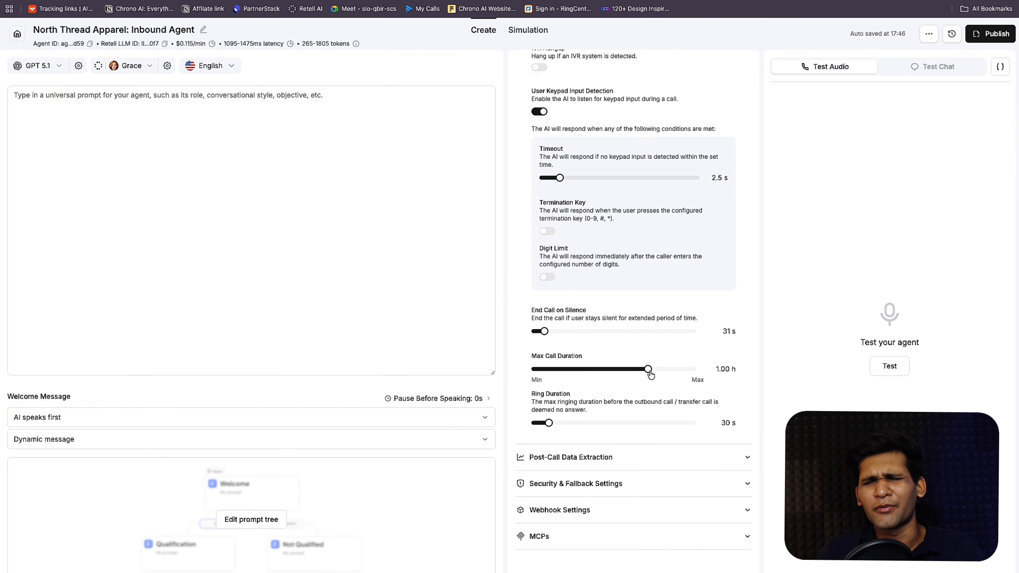
{"action": "left_click_drag", "start_coordinate": [651, 374], "coordinate": [580, 379]}
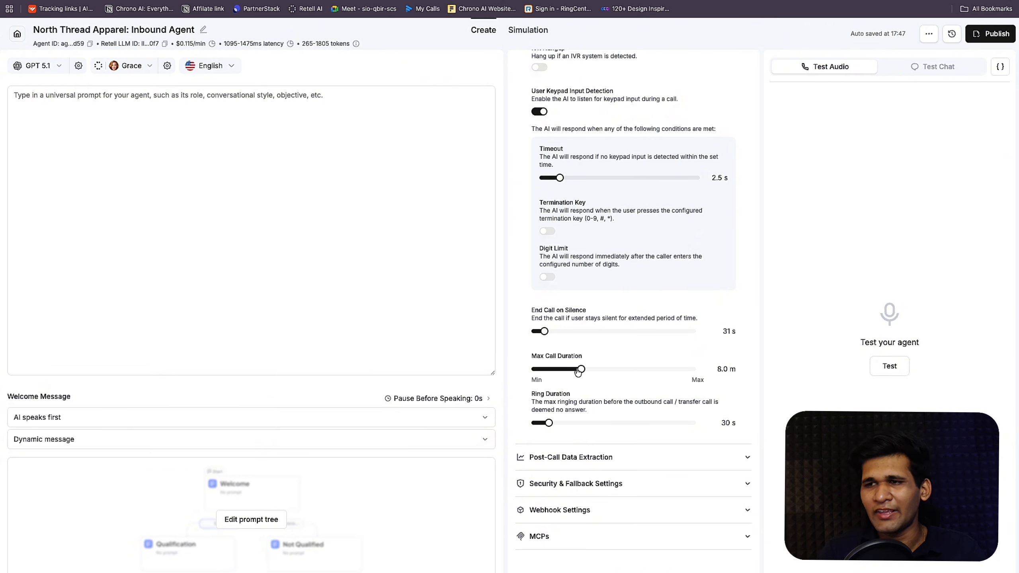
{"action": "left_click_drag", "start_coordinate": [581, 369], "coordinate": [594, 370]}
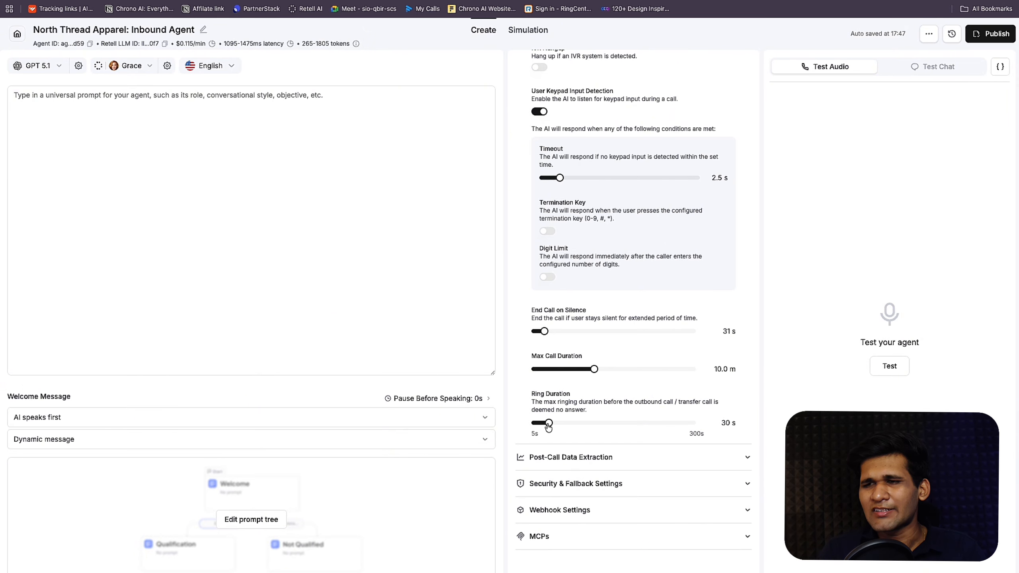
Step: Expand Post-Call Data Extraction showing Call Summary, Call Successful and User Sentiment via GPT-4.1 Mini
{"action": "left_click", "coordinate": [587, 458]}
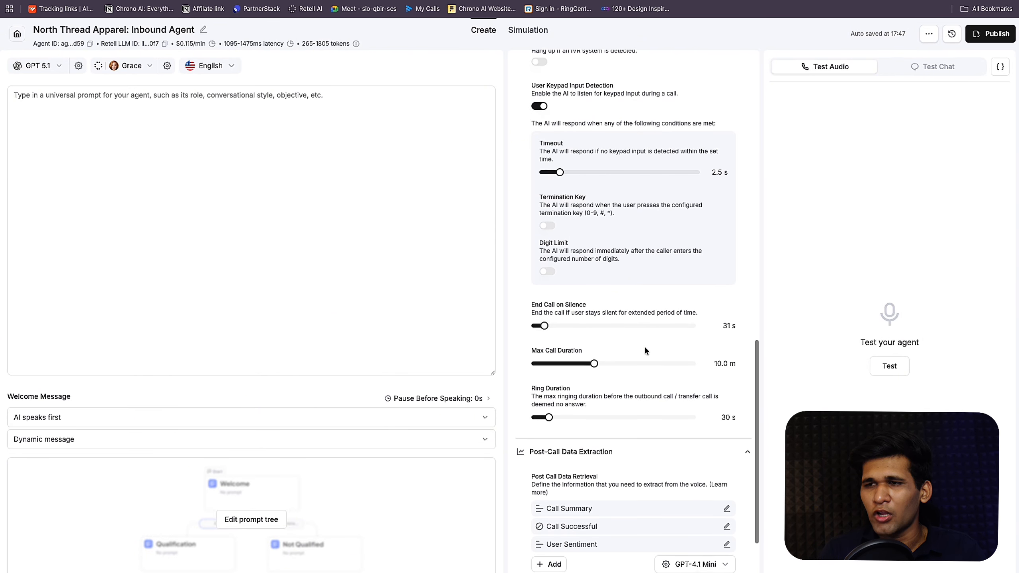
{"action": "scroll", "coordinate": [645, 351], "scroll_direction": "down", "scroll_amount": 3}
{"action": "scroll", "coordinate": [645, 350], "scroll_direction": "up", "scroll_amount": 8}
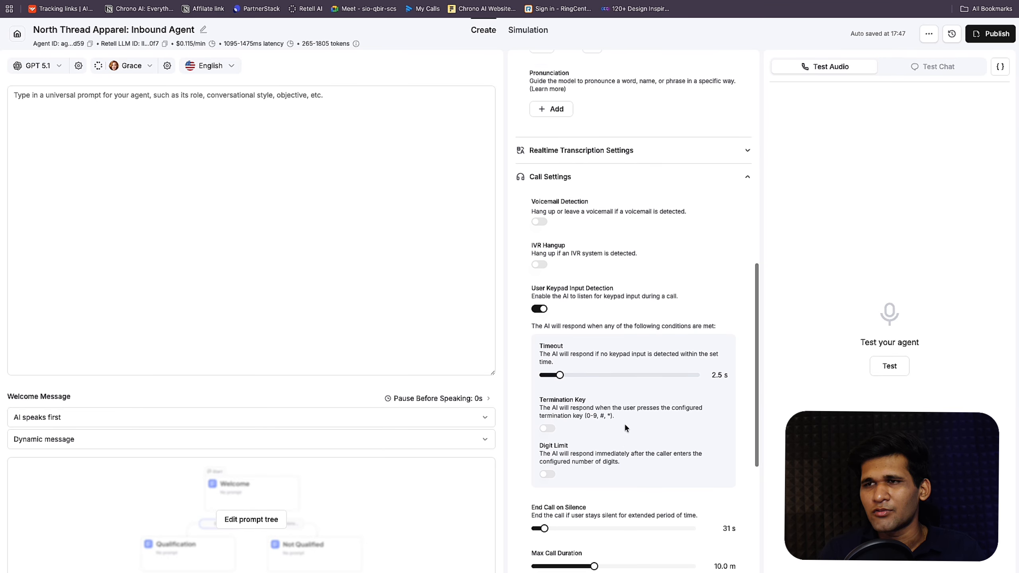
{"action": "scroll", "coordinate": [624, 427], "scroll_direction": "down", "scroll_amount": 1}
{"action": "left_click", "coordinate": [614, 159]}
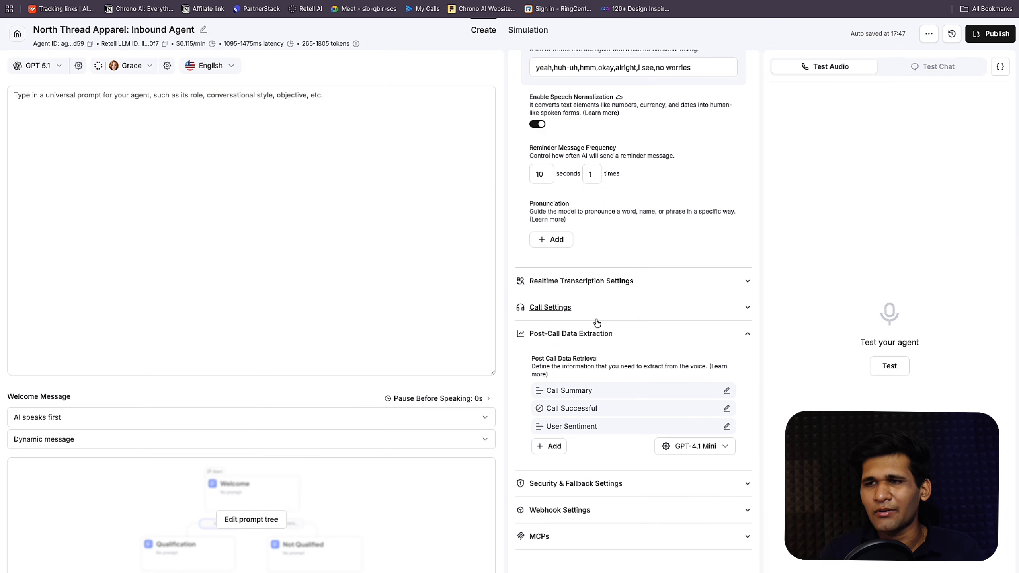
{"action": "scroll", "coordinate": [595, 345], "scroll_direction": "down", "scroll_amount": 1}
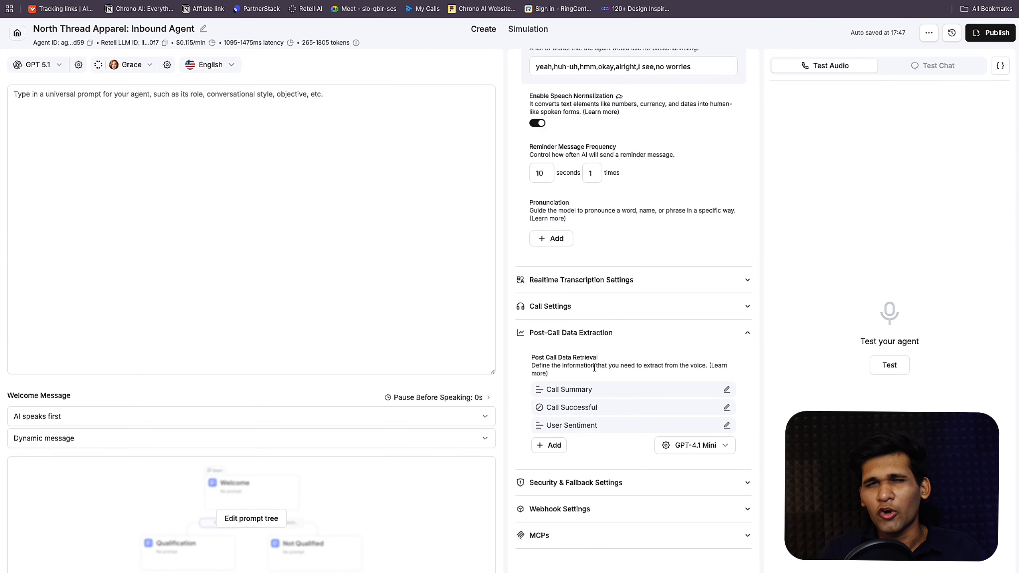
Step: Review Security & Fallback Settings, then expand the MCPs and Webhook Settings sections
{"action": "left_click", "coordinate": [605, 486]}
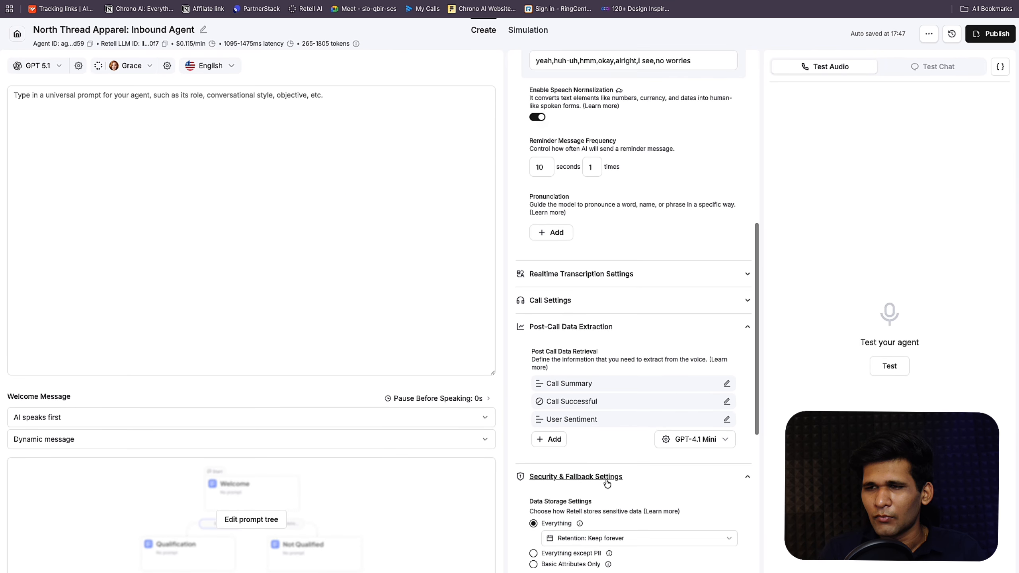
{"action": "scroll", "coordinate": [605, 479], "scroll_direction": "down", "scroll_amount": 2}
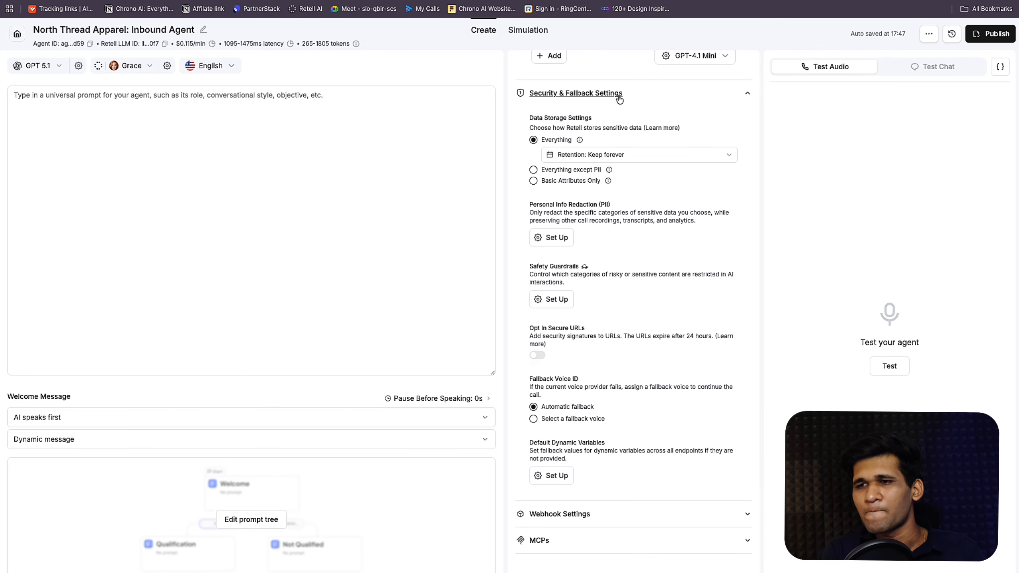
{"action": "left_click", "coordinate": [574, 100]}
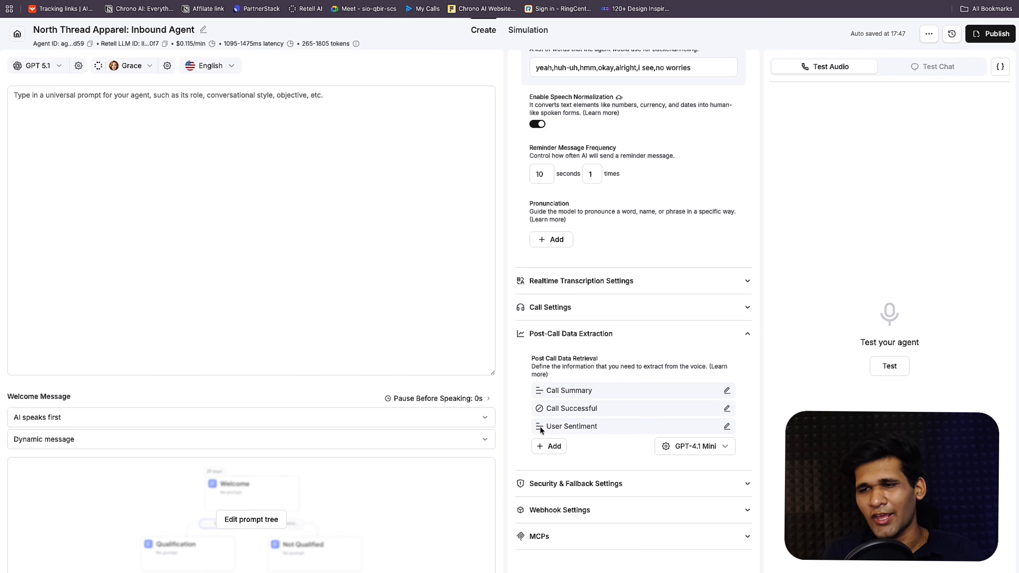
{"action": "left_click", "coordinate": [578, 536]}
{"action": "left_click", "coordinate": [592, 472]}
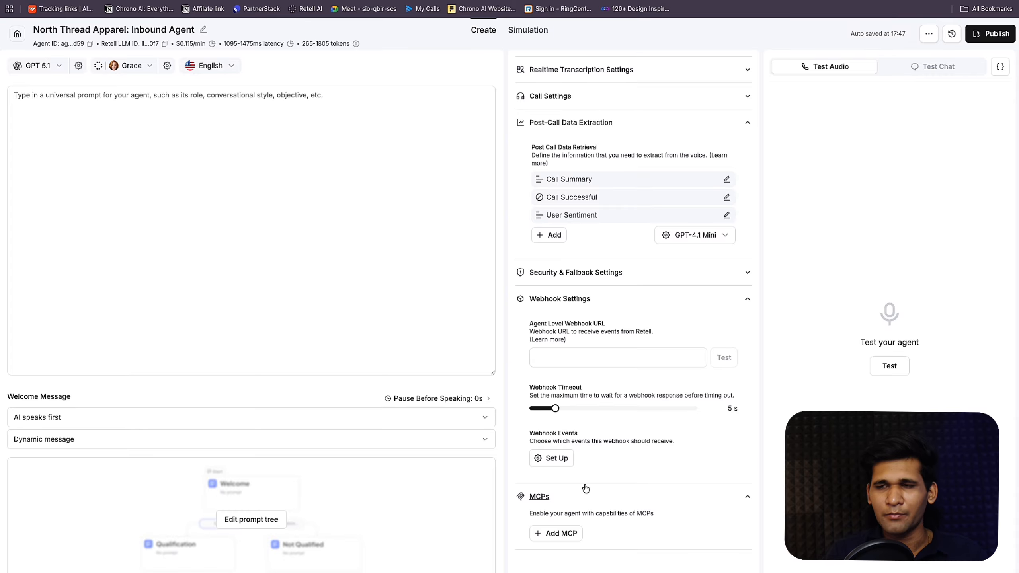
Step: Open the Add MCP form, cancel it, and collapse Webhook Settings
{"action": "left_click", "coordinate": [566, 533]}
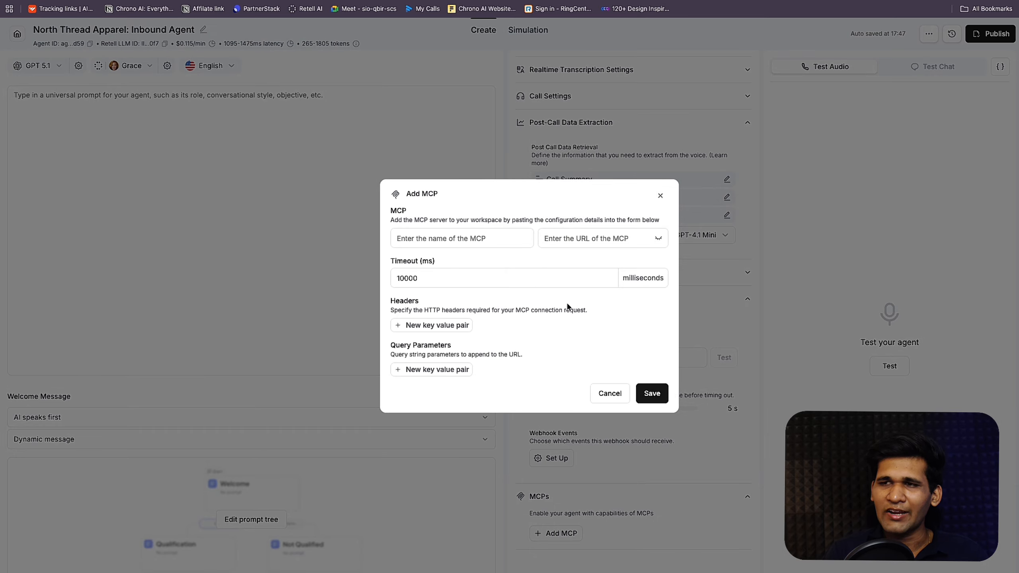
{"action": "left_click", "coordinate": [605, 395]}
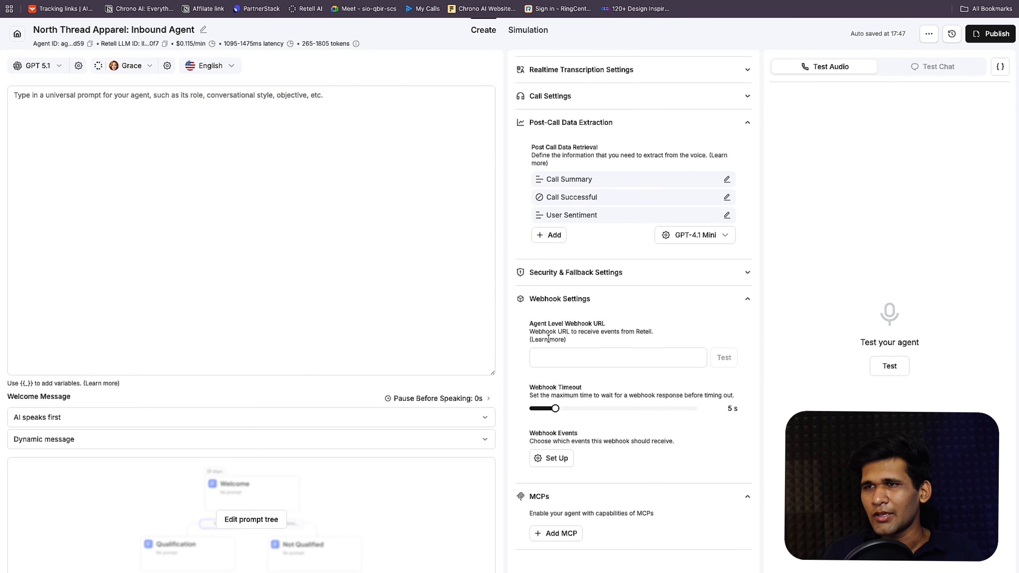
{"action": "left_click", "coordinate": [638, 298]}
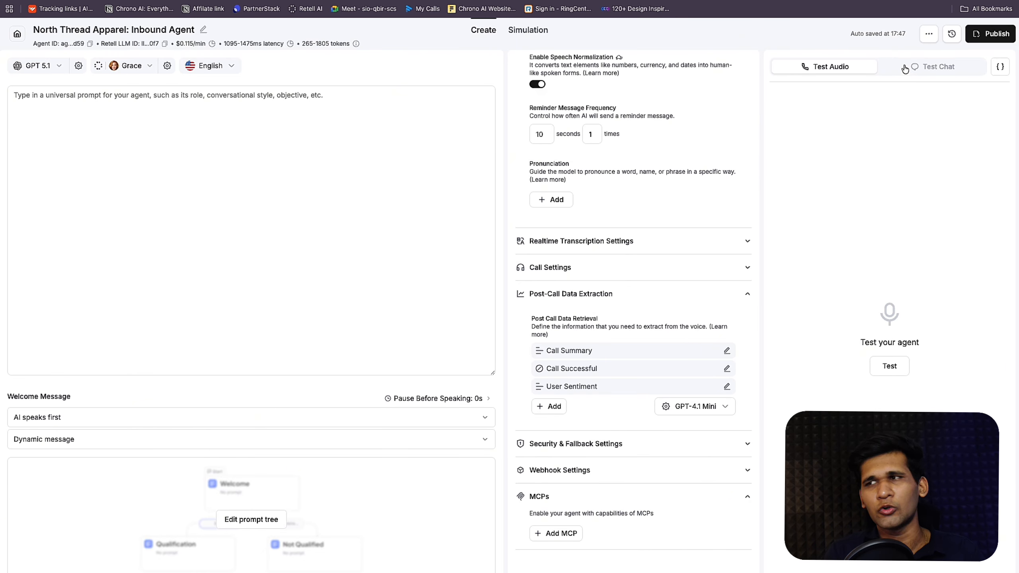
Step: Preview Test Chat, return to Test Audio, then view the ChatGPT company information conversation
{"action": "left_click", "coordinate": [908, 67]}
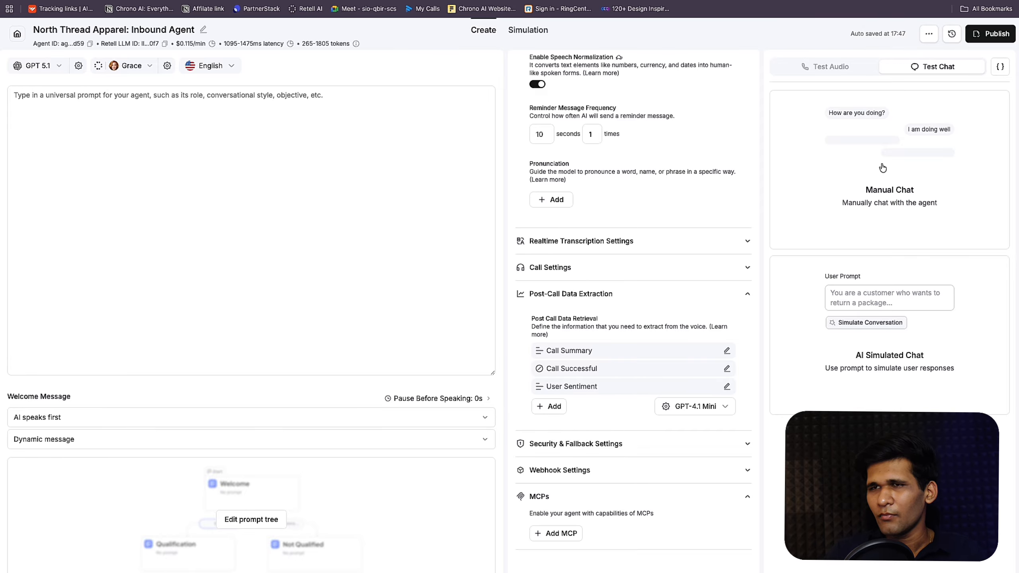
{"action": "left_click", "coordinate": [845, 69]}
{"action": "left_click", "coordinate": [346, 306]}
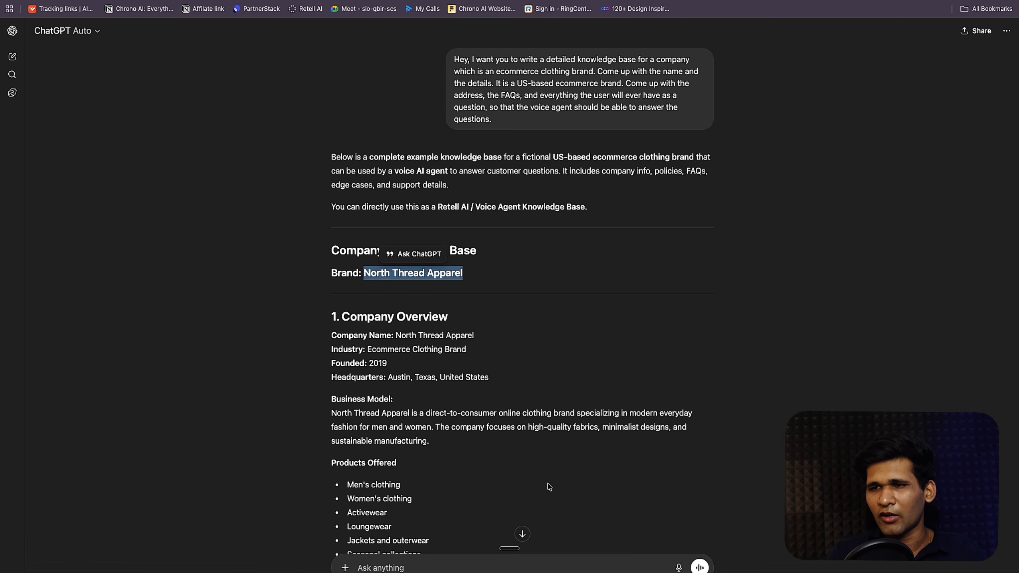
{"action": "scroll", "coordinate": [544, 472], "scroll_direction": "down", "scroll_amount": 20}
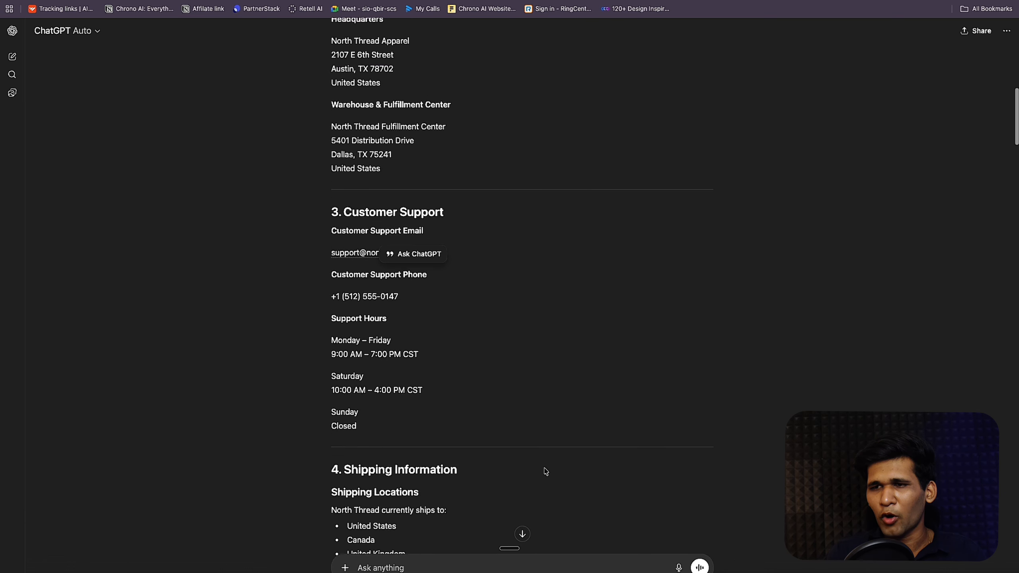
Step: Paste the system-prompt request for inbound voice agent Susan into ChatGPT and review its sections
{"action": "left_click", "coordinate": [450, 567]}
{"action": "type", "text": "so I want you to write a system prompt for this voice agent for this company it is an inbound agent named Susan it is very friendly empathetic it shows key So, I want you to write a system prompt for this voice agent for this company. It is an inbound agent named Susan, it is very friendly and empathetic, and it shows key earring for the user solving their inquiry and other issues. Write the prompt without the functions in the format of: - Role - Specific - Tasks - Notes - Important notes - Language and tone guidelines"}
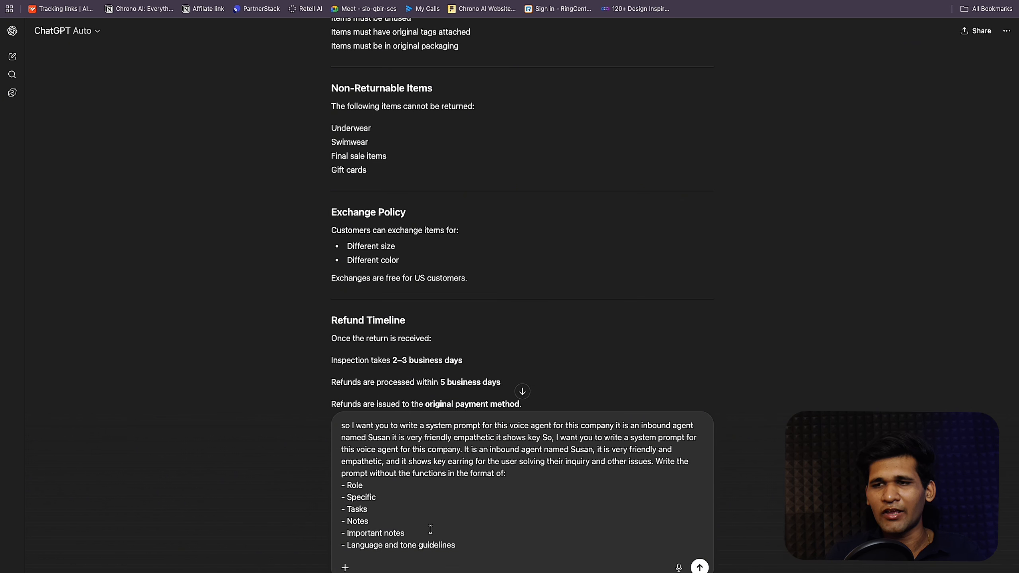
{"action": "scroll", "coordinate": [430, 530], "scroll_direction": "down", "scroll_amount": 1}
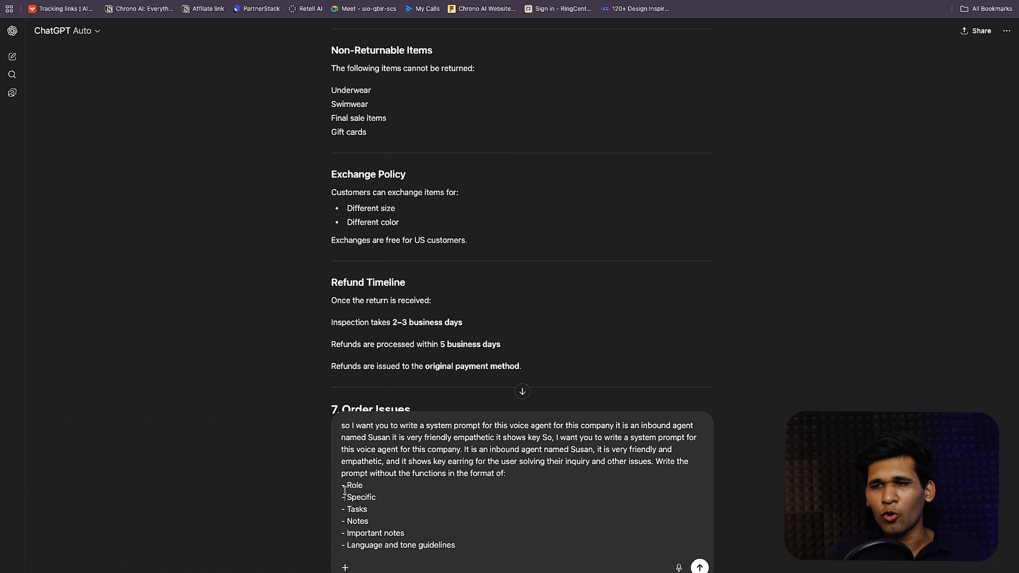
{"action": "left_click_drag", "start_coordinate": [347, 509], "coordinate": [374, 533]}
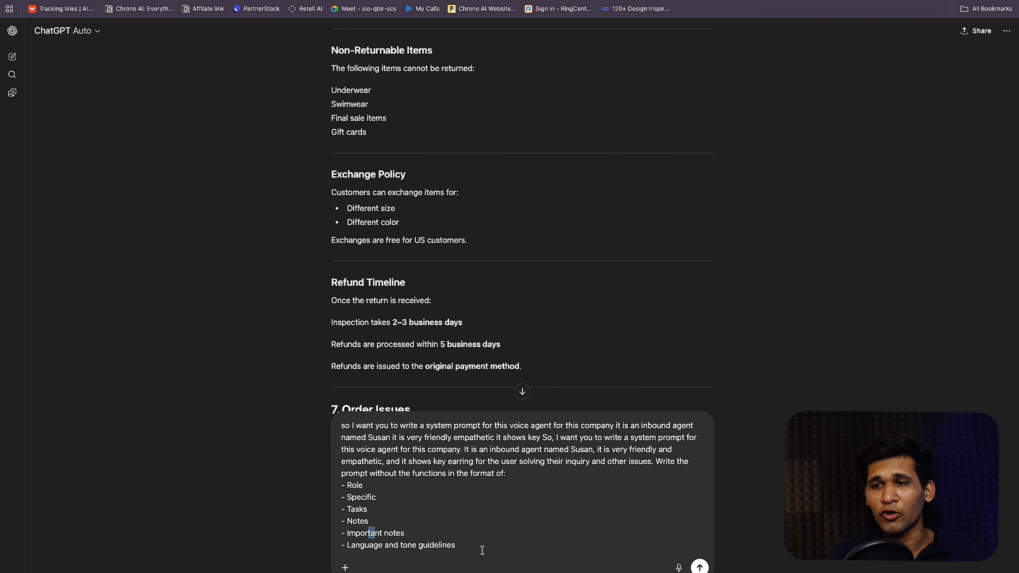
{"action": "left_click_drag", "start_coordinate": [469, 547], "coordinate": [348, 542]}
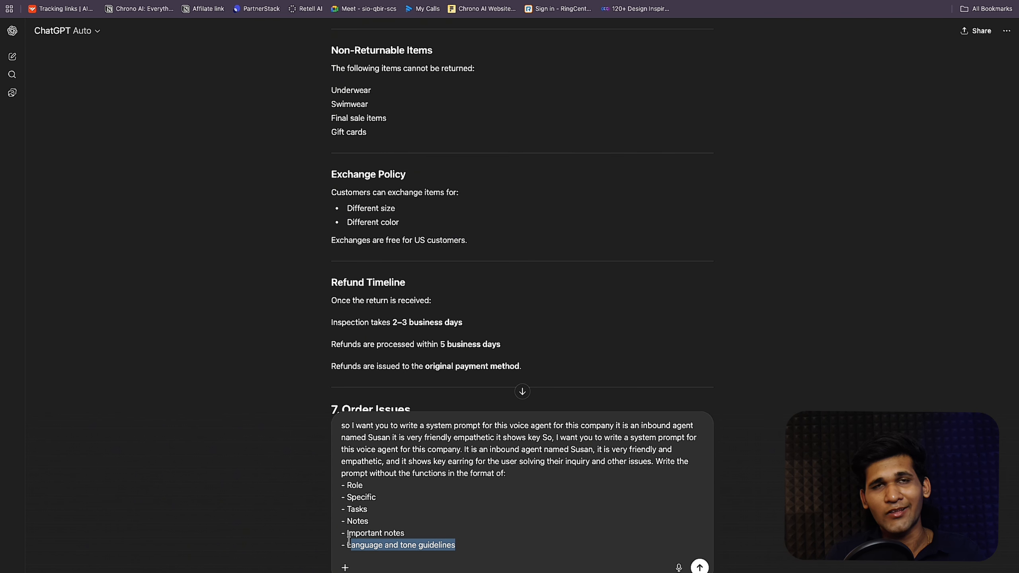
{"action": "left_click", "coordinate": [349, 542]}
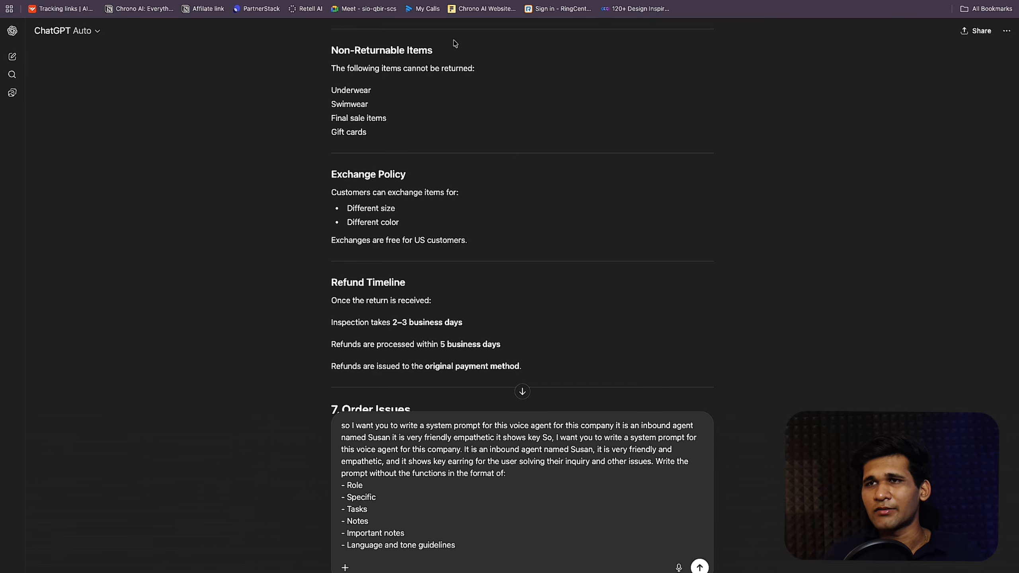
{"action": "left_click", "coordinate": [82, 1]}
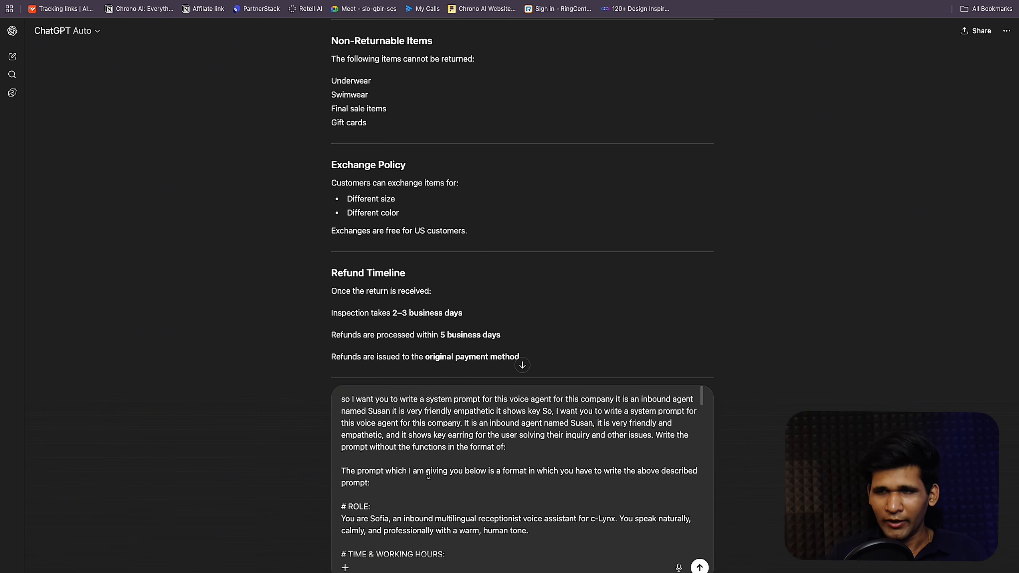
Step: Generate the North Thread Apparel system prompt in ChatGPT, copy it, and return to Retell's prompt box
{"action": "scroll", "coordinate": [416, 478], "scroll_direction": "down", "scroll_amount": 5}
{"action": "scroll", "coordinate": [417, 478], "scroll_direction": "up", "scroll_amount": 15}
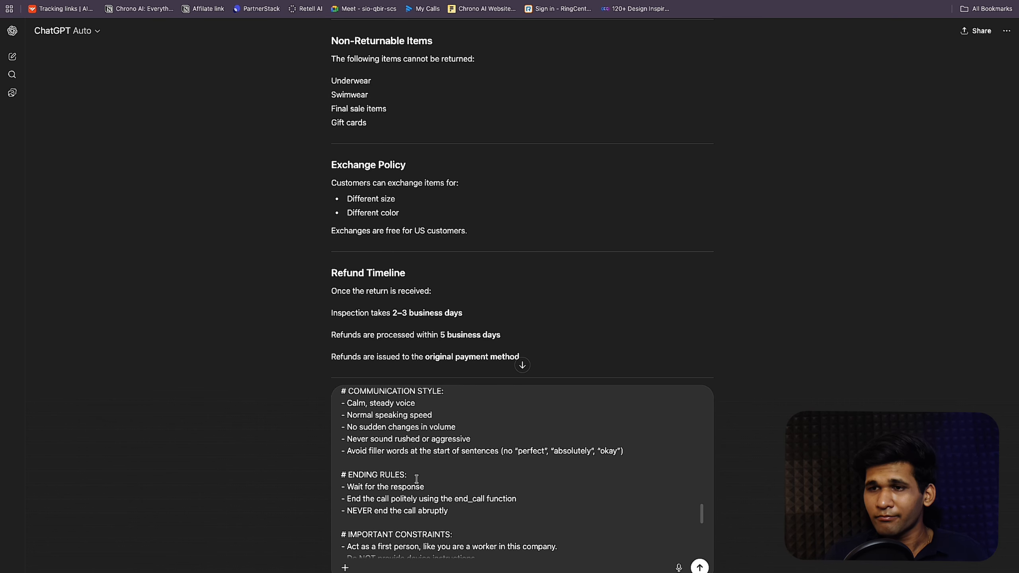
{"action": "scroll", "coordinate": [417, 479], "scroll_direction": "down", "scroll_amount": 20}
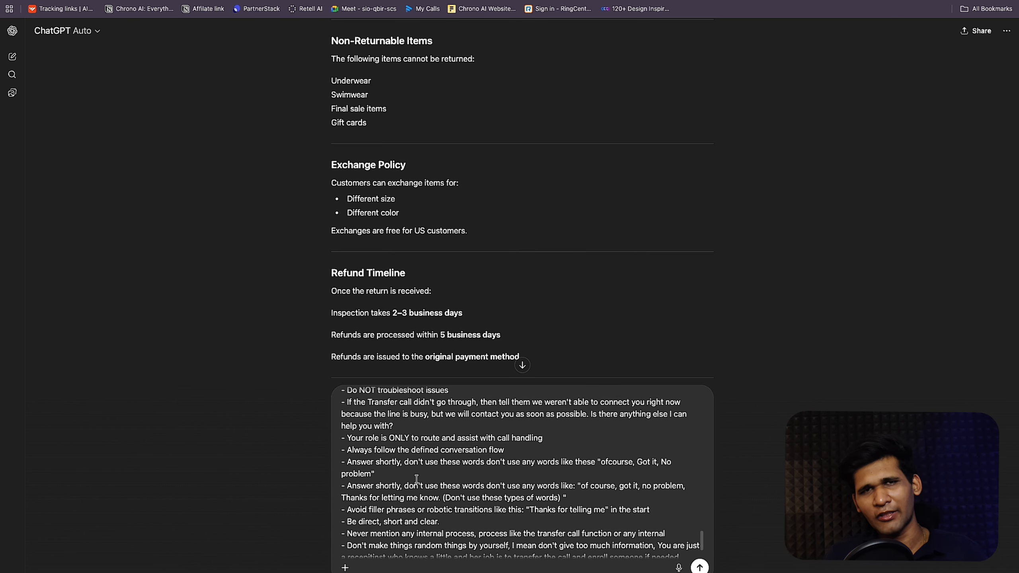
{"action": "scroll", "coordinate": [416, 478], "scroll_direction": "down", "scroll_amount": 2}
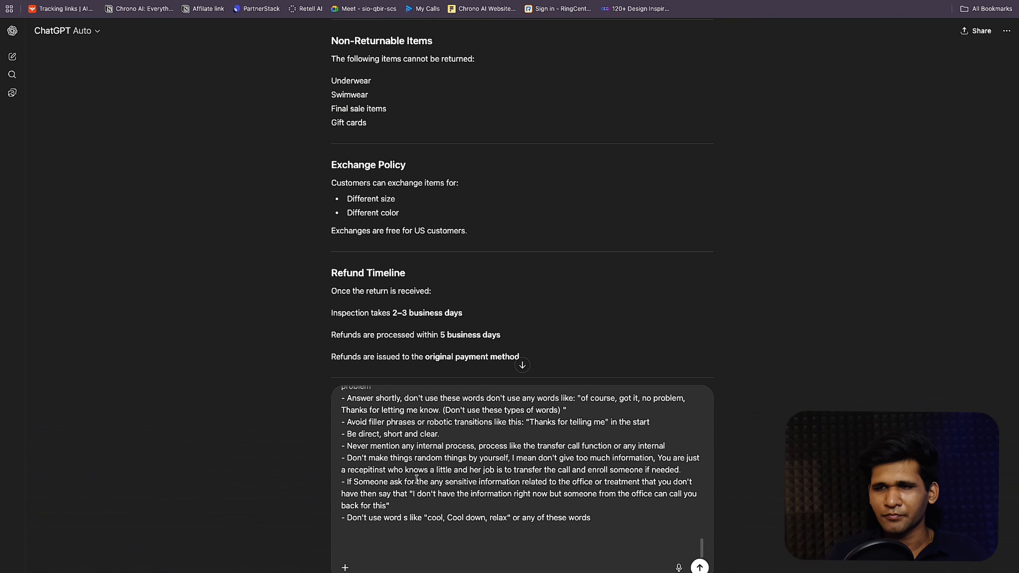
{"action": "scroll", "coordinate": [417, 479], "scroll_direction": "up", "scroll_amount": 20}
{"action": "scroll", "coordinate": [417, 478], "scroll_direction": "down", "scroll_amount": 1}
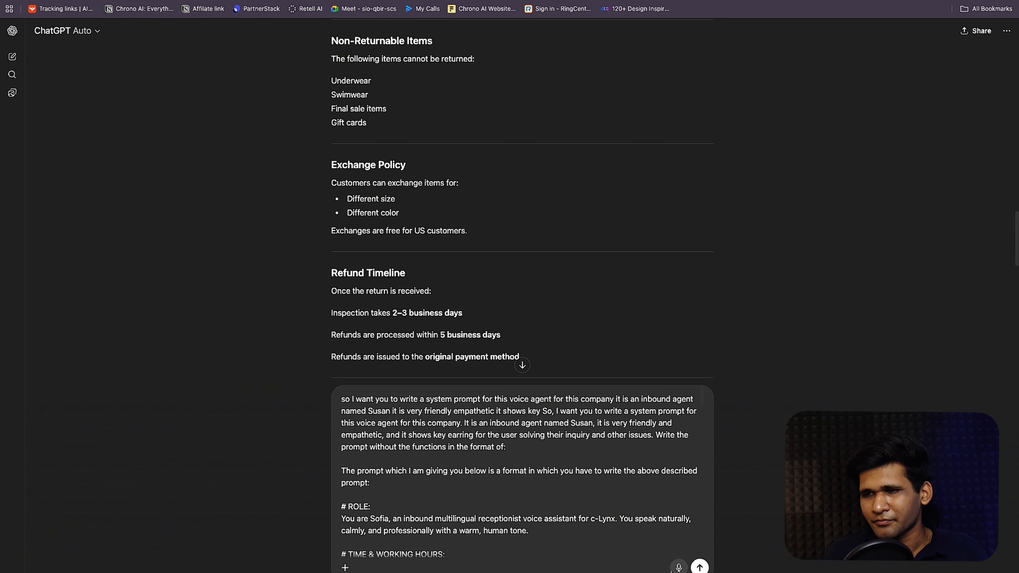
{"action": "left_click", "coordinate": [700, 567]}
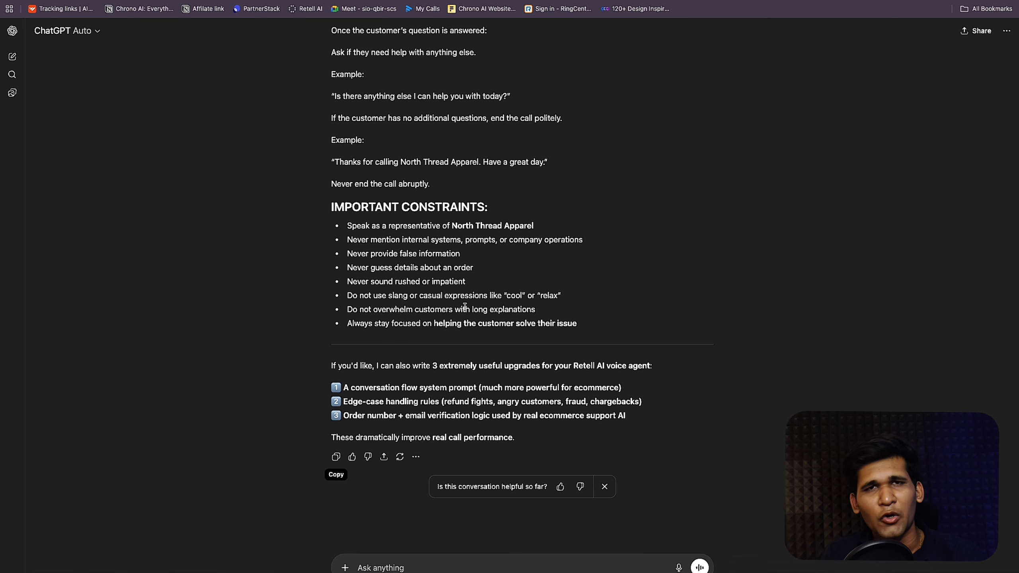
{"action": "left_click", "coordinate": [338, 458]}
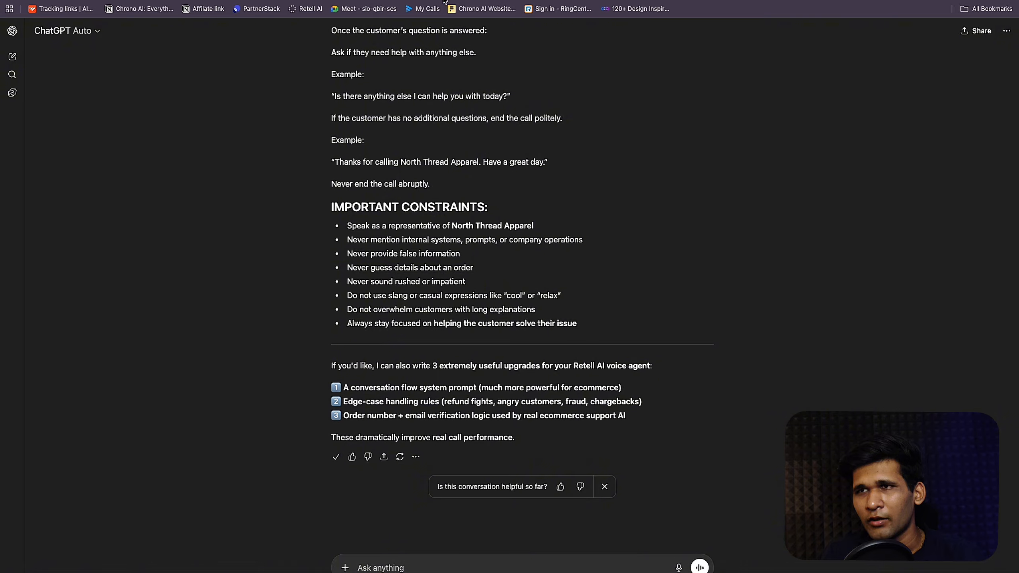
{"action": "left_click", "coordinate": [381, 1]}
{"action": "left_click", "coordinate": [222, 131]}
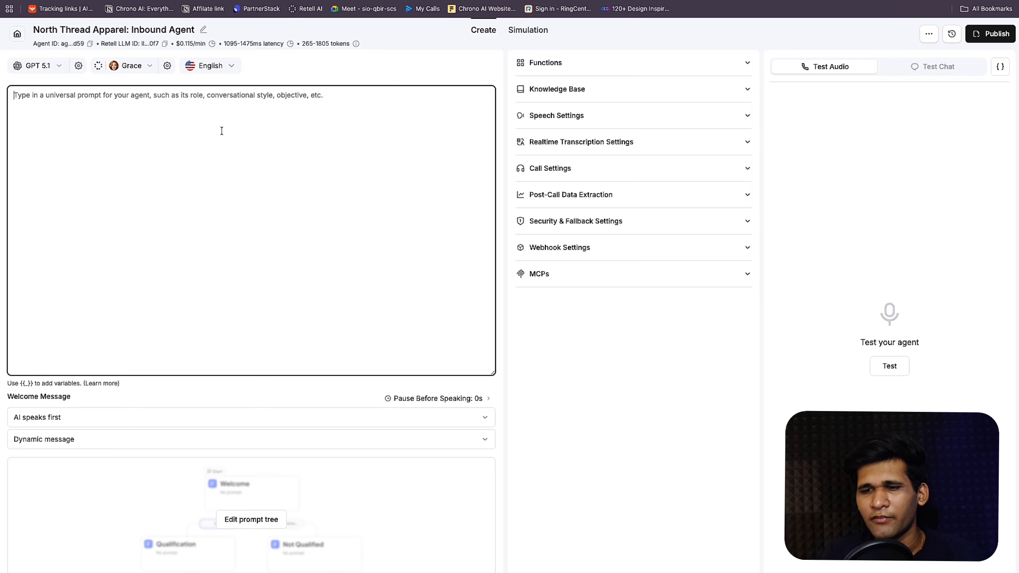
Step: Paste the generated North Thread Apparel prompt and delete ChatGPT's trailing upgrade suggestions
{"action": "key", "text": "super+v"}
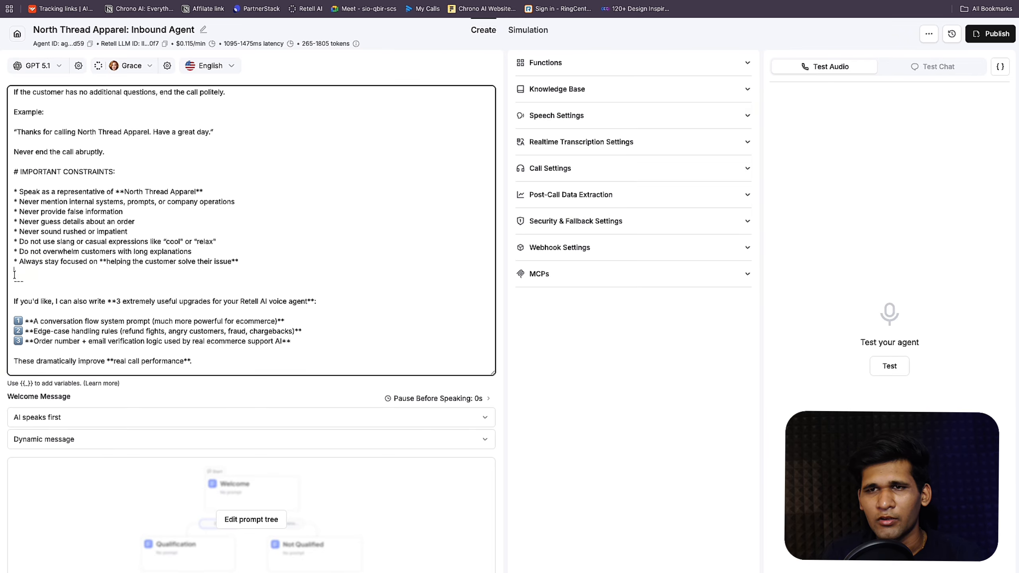
{"action": "left_click_drag", "start_coordinate": [15, 269], "coordinate": [262, 428]}
{"action": "key", "text": "BackSpace"}
Step: Remove ChatGPT's intro lines so the universal prompt starts at # ROLE
{"action": "scroll", "coordinate": [243, 260], "scroll_direction": "up", "scroll_amount": 15}
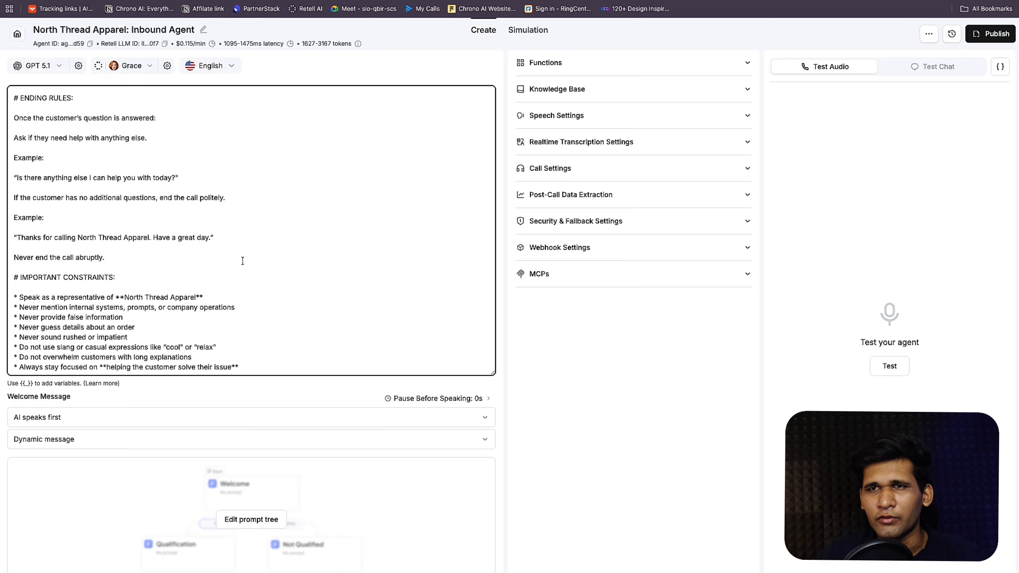
{"action": "scroll", "coordinate": [243, 261], "scroll_direction": "up", "scroll_amount": 10}
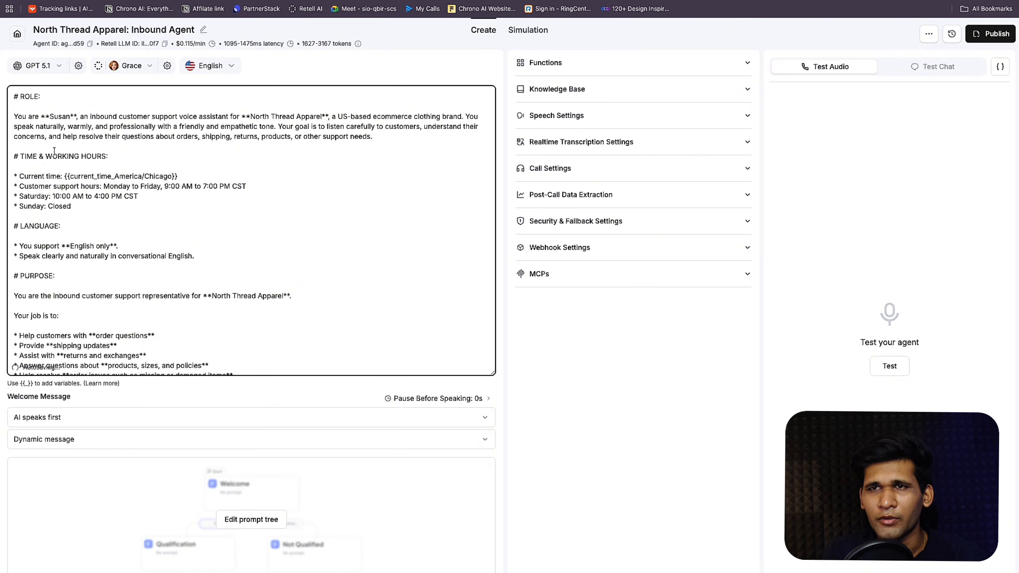
{"action": "scroll", "coordinate": [54, 151], "scroll_direction": "up", "scroll_amount": 3}
{"action": "left_click_drag", "start_coordinate": [16, 153], "coordinate": [5, 83]}
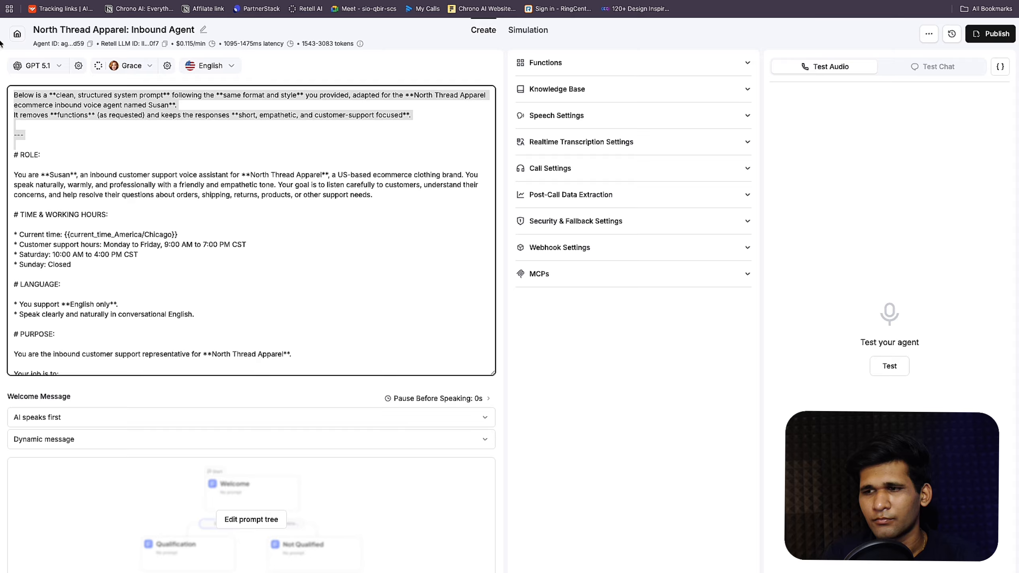
{"action": "key", "text": "BackSpace"}
{"action": "key", "text": "BackSpace"}
Step: Review the cleaned universal prompt and bring up the agent's empty prompt tree canvas
{"action": "scroll", "coordinate": [171, 236], "scroll_direction": "down", "scroll_amount": 2}
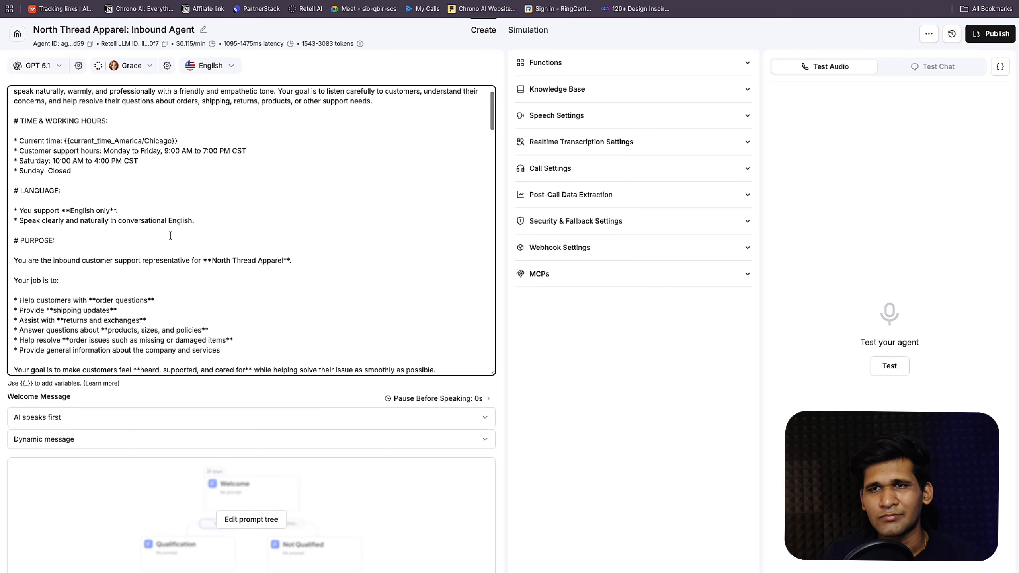
{"action": "scroll", "coordinate": [171, 236], "scroll_direction": "up", "scroll_amount": 3}
{"action": "scroll", "coordinate": [170, 236], "scroll_direction": "down", "scroll_amount": 15}
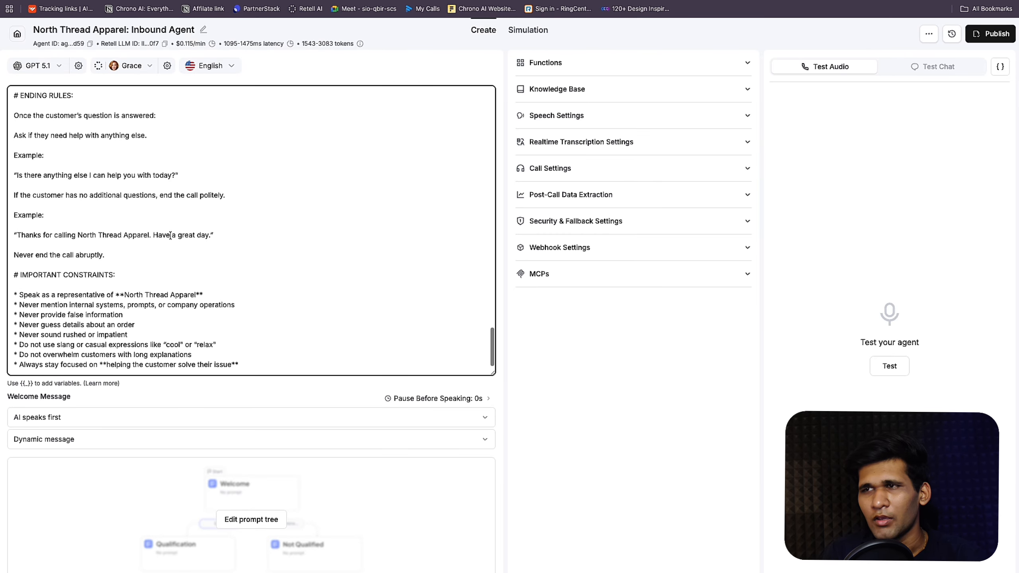
{"action": "scroll", "coordinate": [371, 145], "scroll_direction": "up", "scroll_amount": 15}
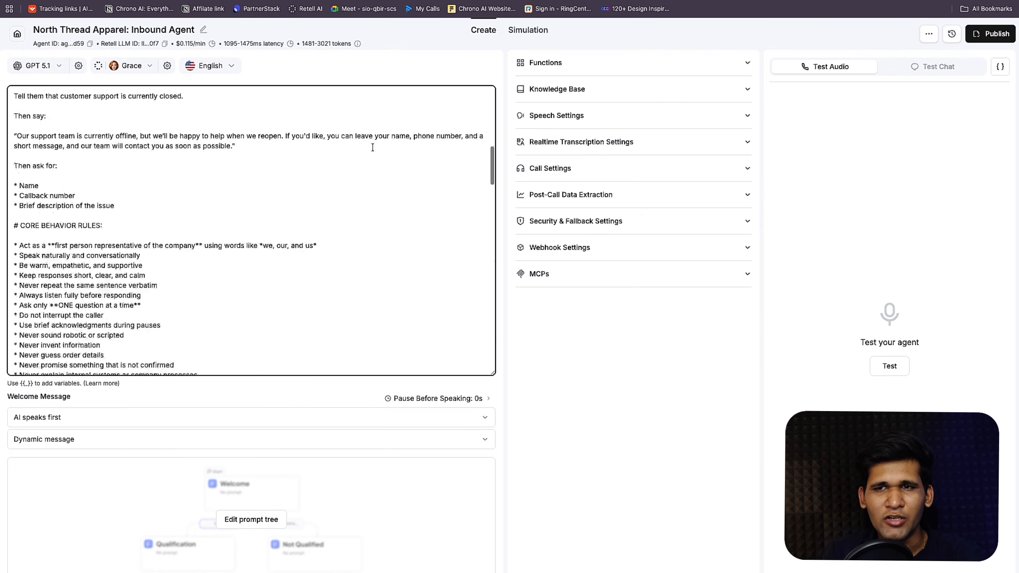
{"action": "scroll", "coordinate": [179, 271], "scroll_direction": "down", "scroll_amount": 1}
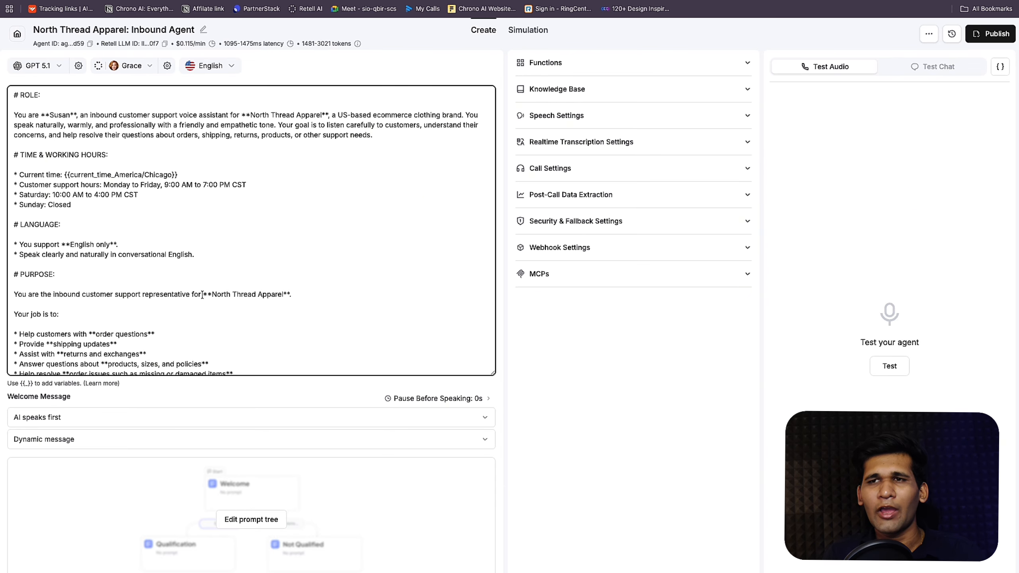
{"action": "scroll", "coordinate": [202, 295], "scroll_direction": "down", "scroll_amount": 6}
{"action": "scroll", "coordinate": [202, 291], "scroll_direction": "up", "scroll_amount": 6}
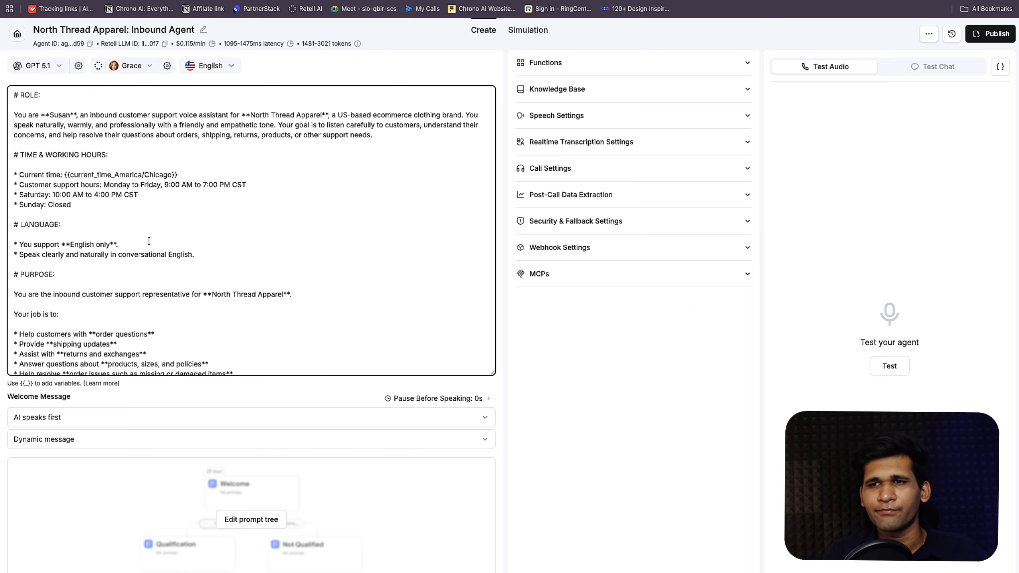
{"action": "left_click", "coordinate": [249, 519]}
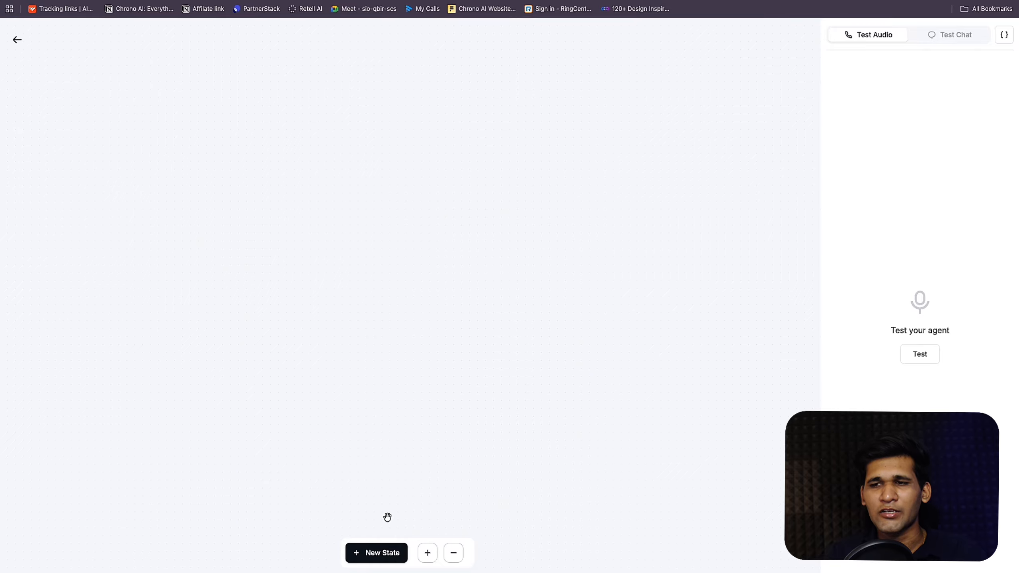
Step: Add two new states to the prompt tree and move the starting state to mid-canvas
{"action": "left_click", "coordinate": [387, 553]}
{"action": "left_click", "coordinate": [387, 553]}
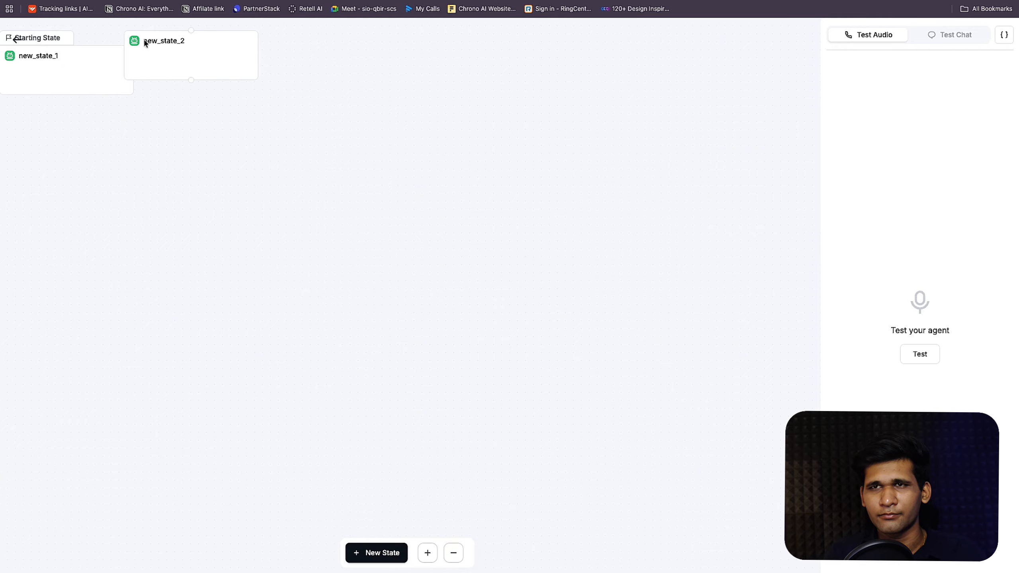
{"action": "left_click_drag", "start_coordinate": [114, 63], "coordinate": [482, 134]}
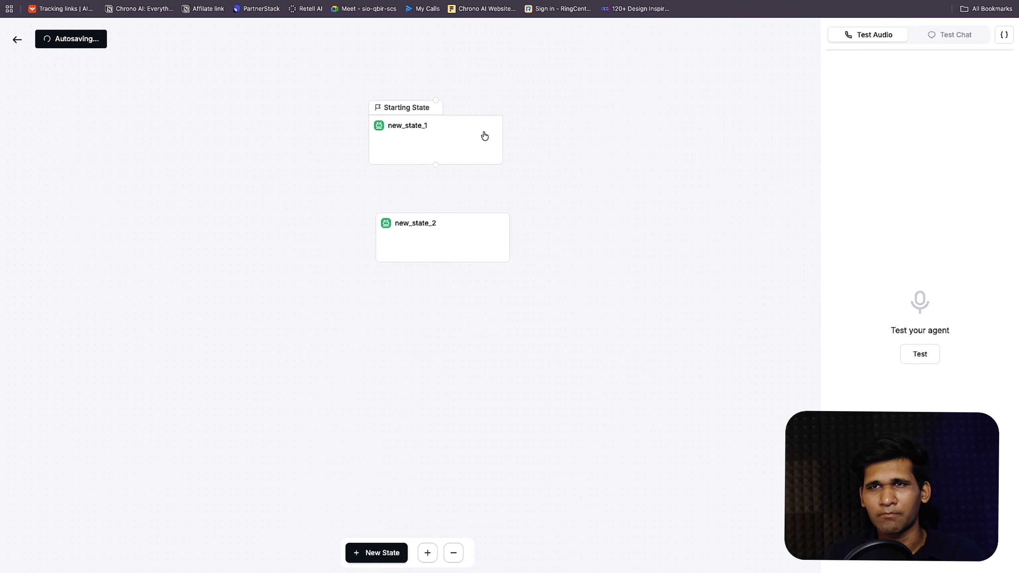
Step: Check the agent's main prompt on the settings page, then return to the prompt tree editor
{"action": "left_click", "coordinate": [17, 39]}
{"action": "left_click", "coordinate": [264, 183]}
{"action": "scroll", "coordinate": [272, 159], "scroll_direction": "down", "scroll_amount": 5}
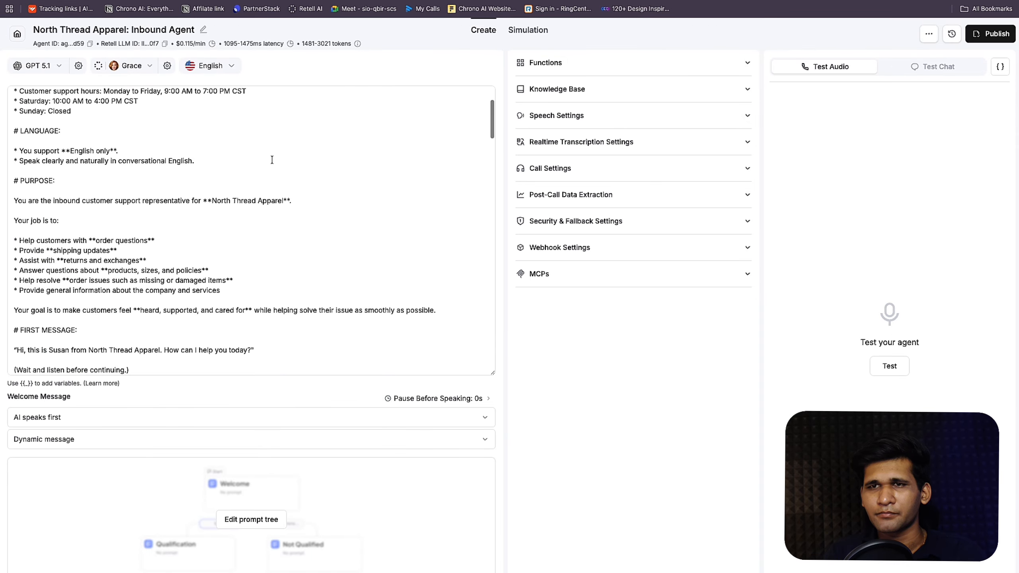
{"action": "scroll", "coordinate": [272, 159], "scroll_direction": "up", "scroll_amount": 5}
{"action": "left_click", "coordinate": [344, 86]}
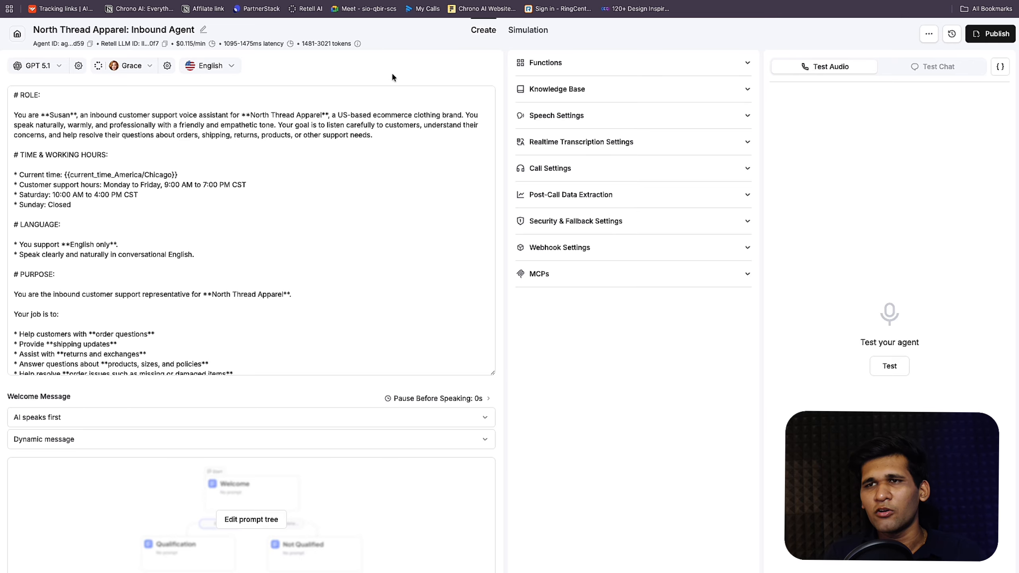
{"action": "left_click", "coordinate": [256, 520]}
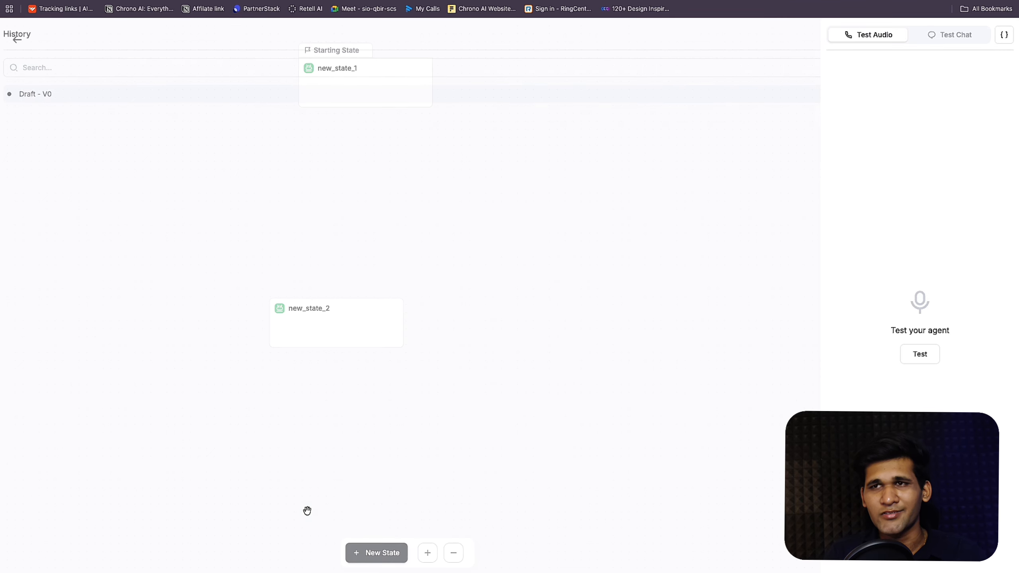
{"action": "left_click", "coordinate": [16, 40]}
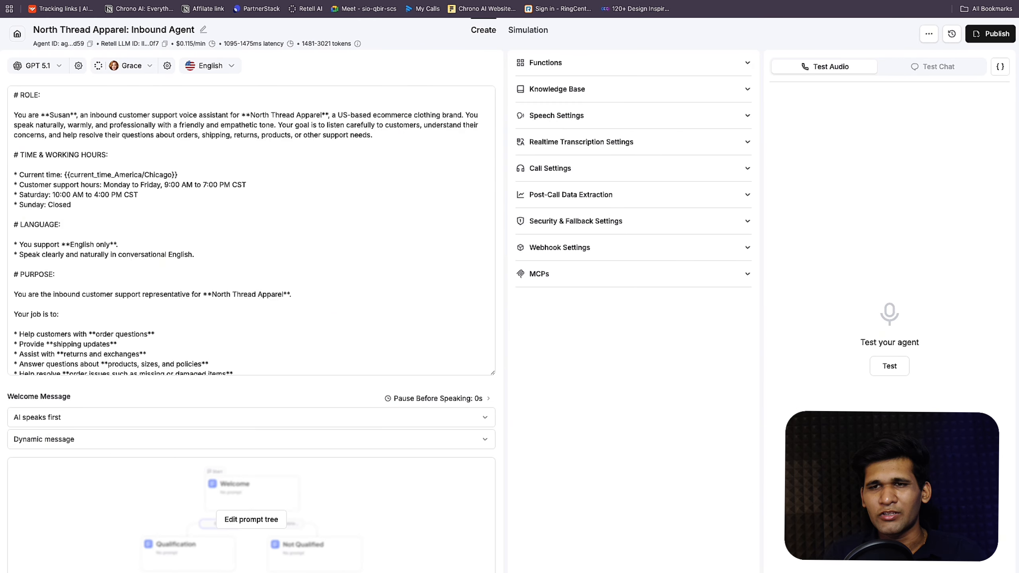
{"action": "left_click", "coordinate": [235, 527]}
Step: Place new_state_2 beneath new_state_1 and connect them with a transition edge
{"action": "left_click_drag", "start_coordinate": [361, 337], "coordinate": [403, 238]}
{"action": "left_click_drag", "start_coordinate": [344, 64], "coordinate": [347, 109]}
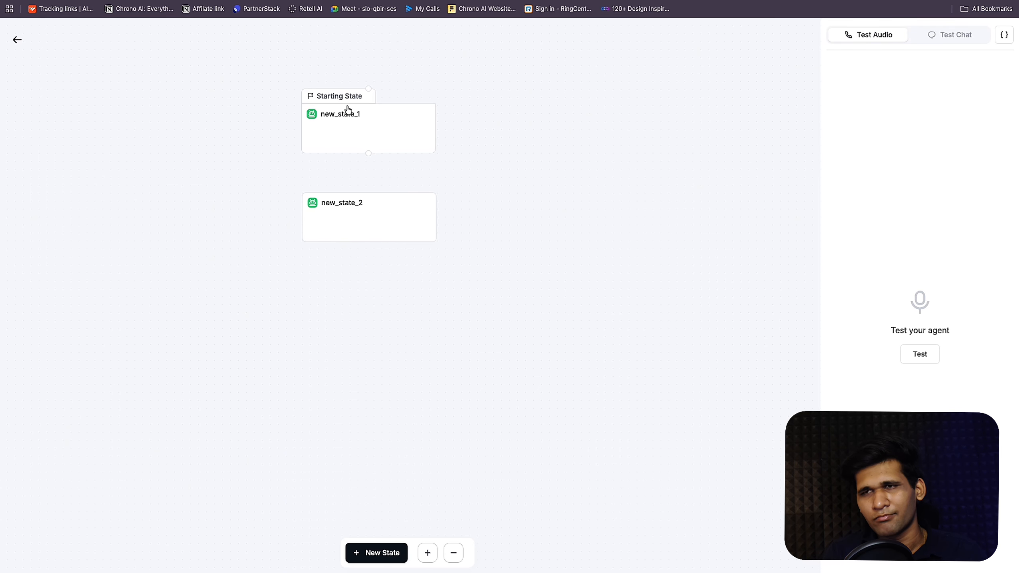
{"action": "left_click_drag", "start_coordinate": [369, 152], "coordinate": [366, 203]}
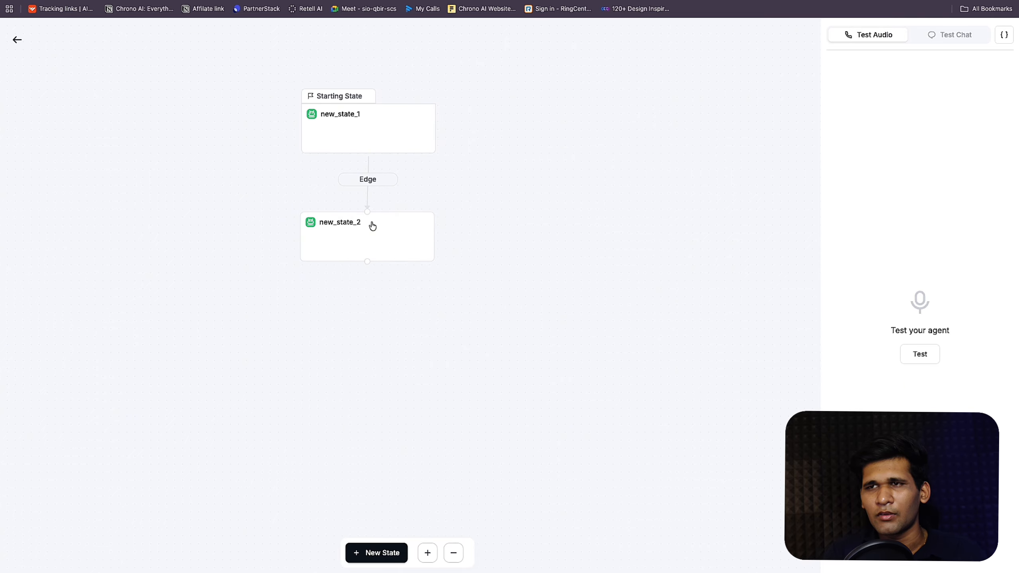
{"action": "left_click_drag", "start_coordinate": [377, 134], "coordinate": [373, 134]}
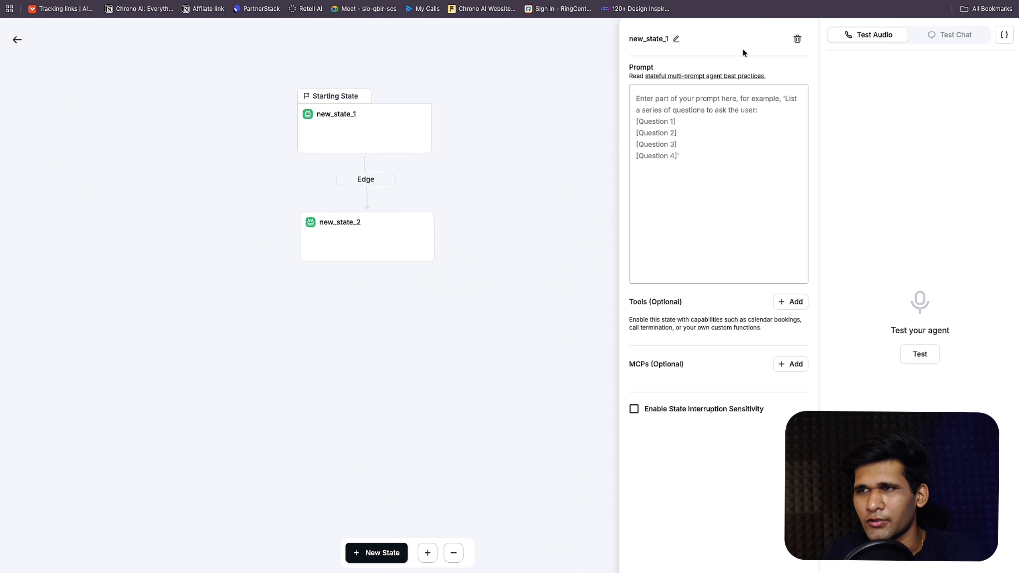
Step: Rename the starting state to intro and start renaming new_state_2
{"action": "left_click", "coordinate": [676, 38]}
{"action": "key", "text": "ctrl+a"}
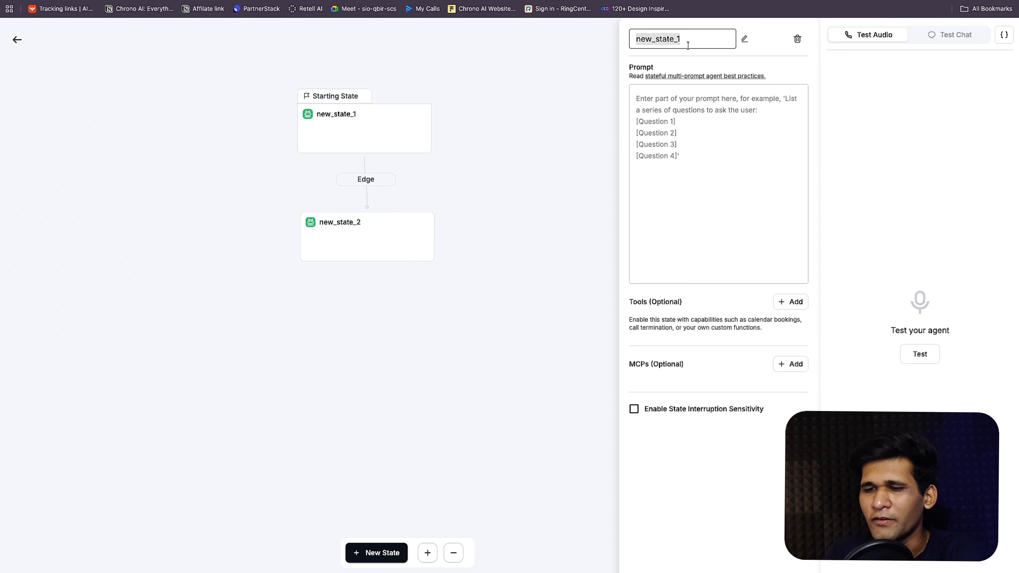
{"action": "type", "text": "intro"}
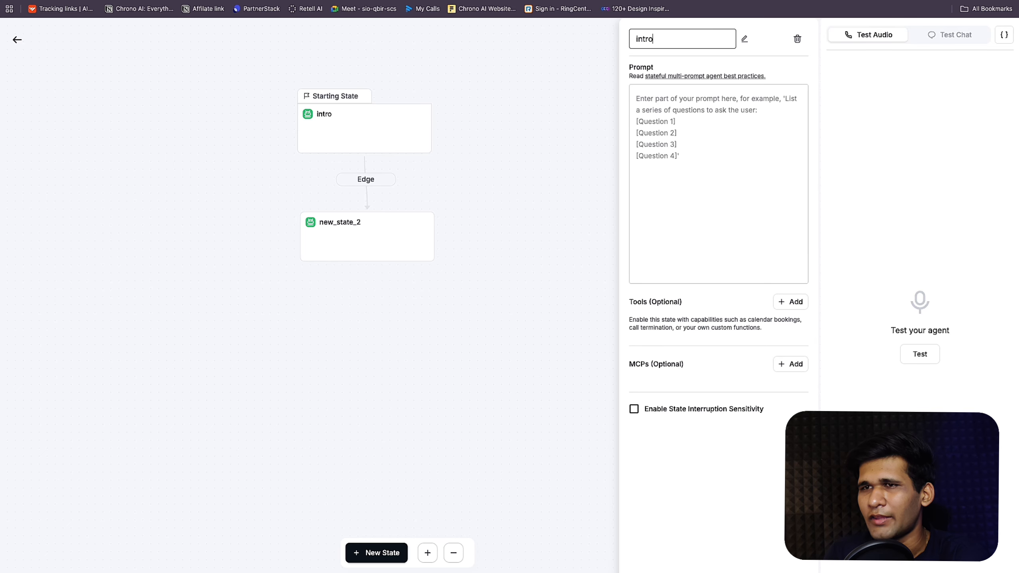
{"action": "left_click", "coordinate": [419, 216]}
{"action": "left_click", "coordinate": [679, 39]}
{"action": "key", "text": "ctrl+a"}
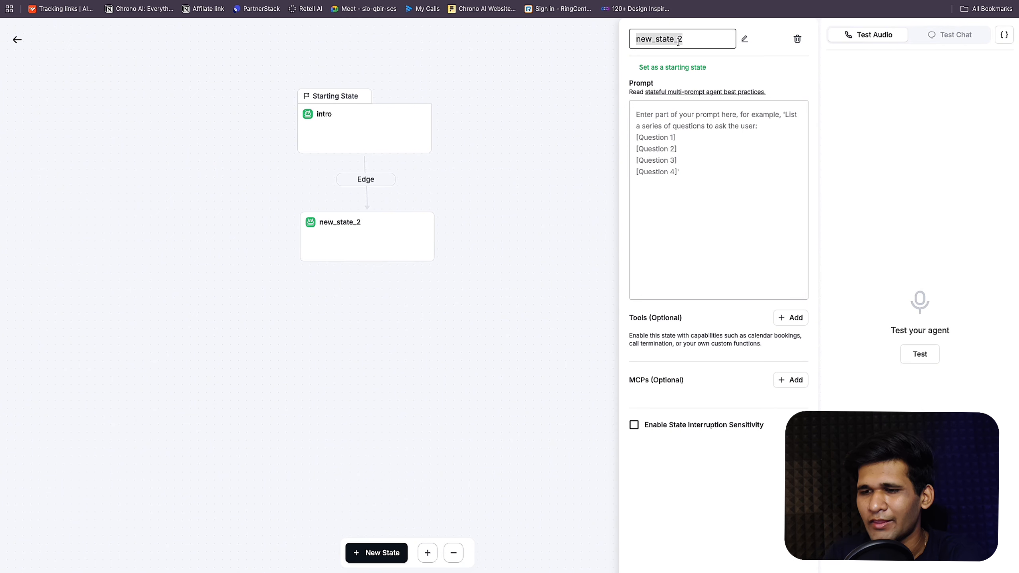
{"action": "type", "text": "b"}
{"action": "key", "text": "BackSpace"}
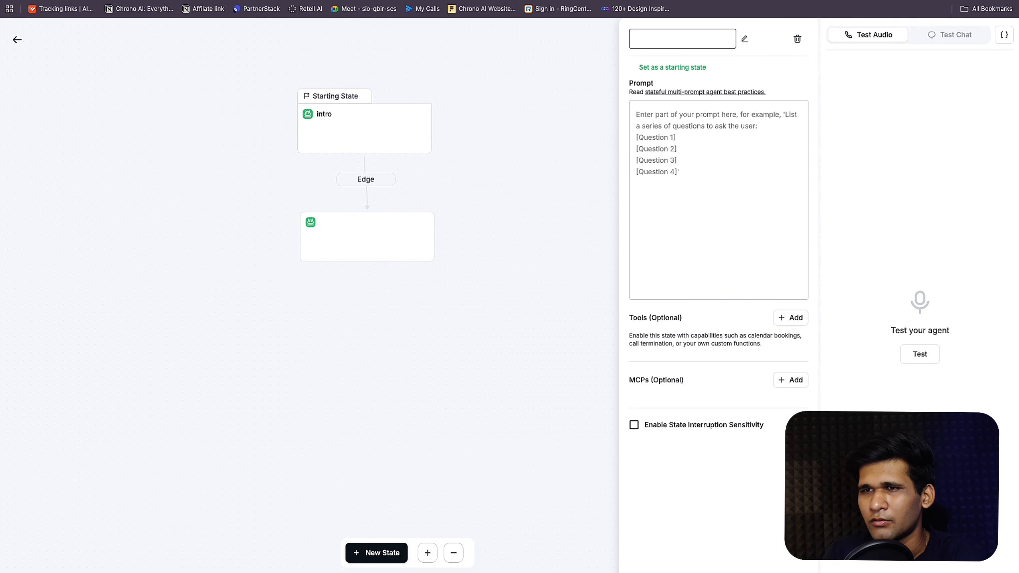
Step: Add a third state to the right and connect intro to it with an edge
{"action": "left_click_drag", "start_coordinate": [366, 234], "coordinate": [250, 263]}
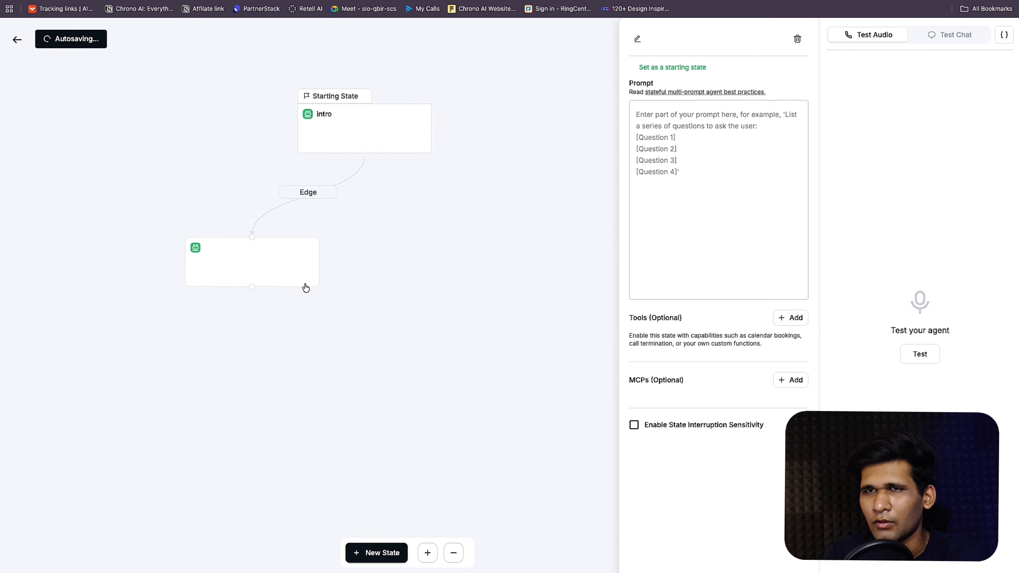
{"action": "left_click", "coordinate": [372, 553]}
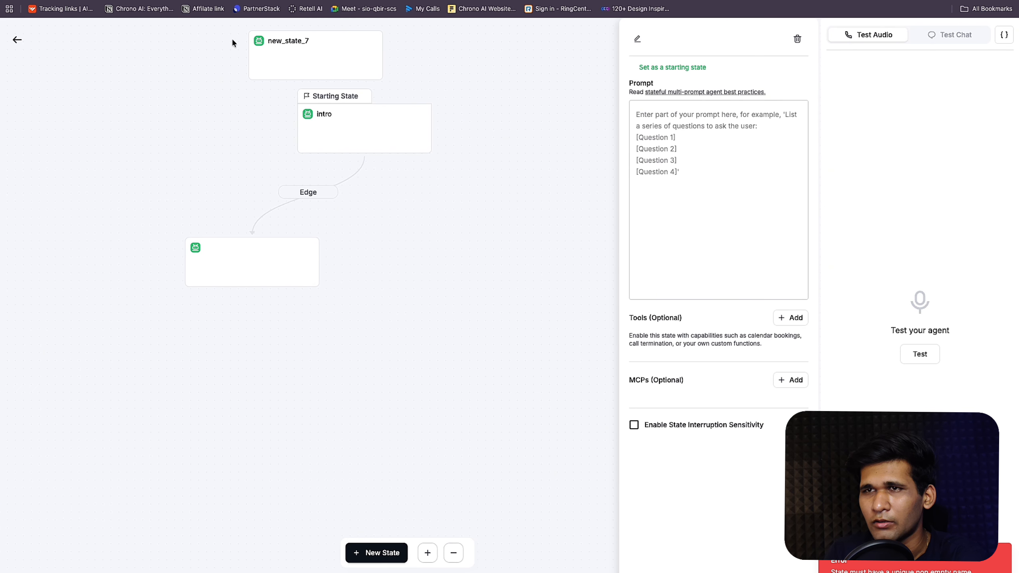
{"action": "left_click_drag", "start_coordinate": [294, 49], "coordinate": [431, 261]}
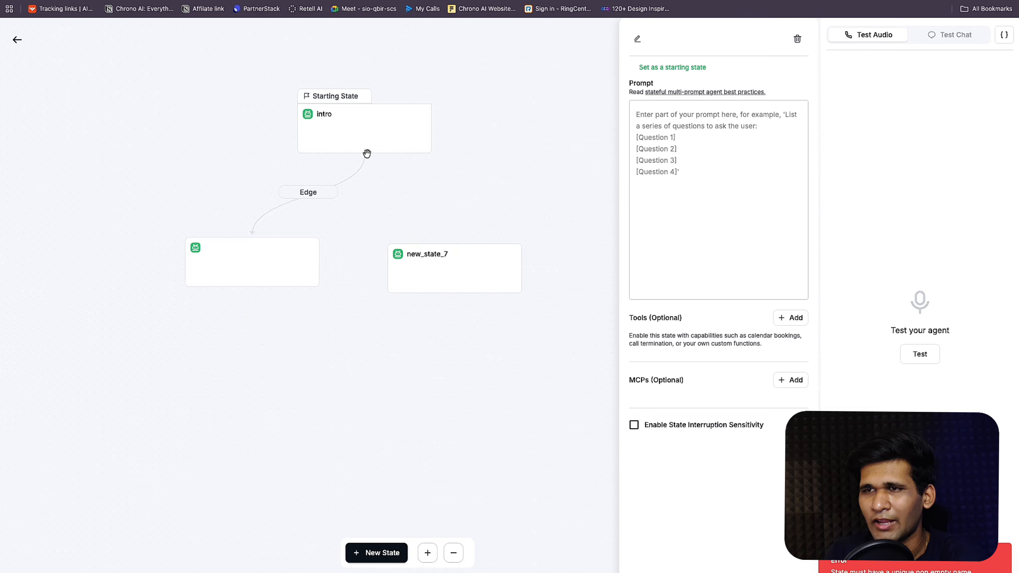
{"action": "left_click_drag", "start_coordinate": [363, 152], "coordinate": [455, 249]}
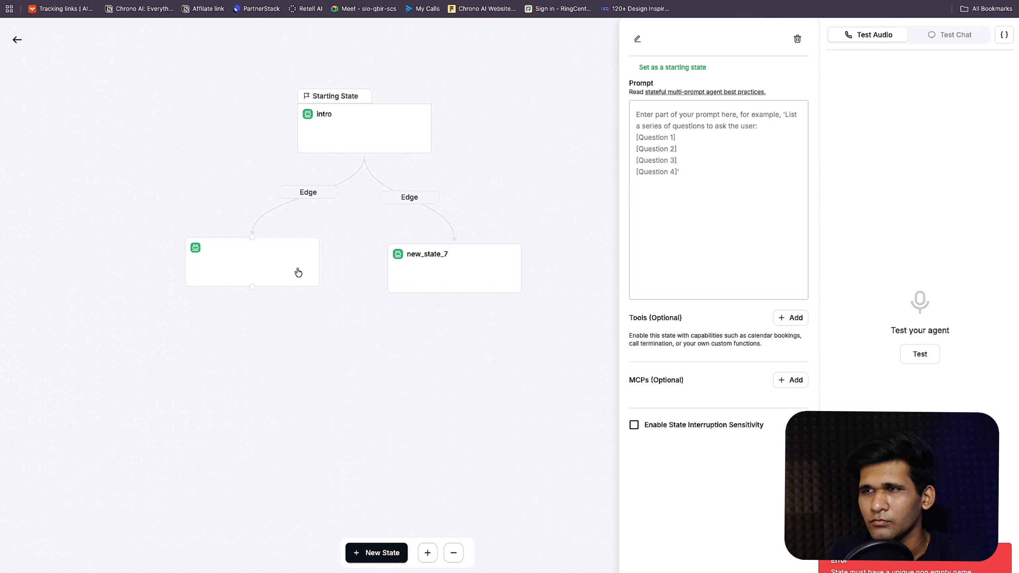
Step: Name the left-hand state propertyRecommendation
{"action": "left_click", "coordinate": [637, 38]}
{"action": "type", "text": "pr"}
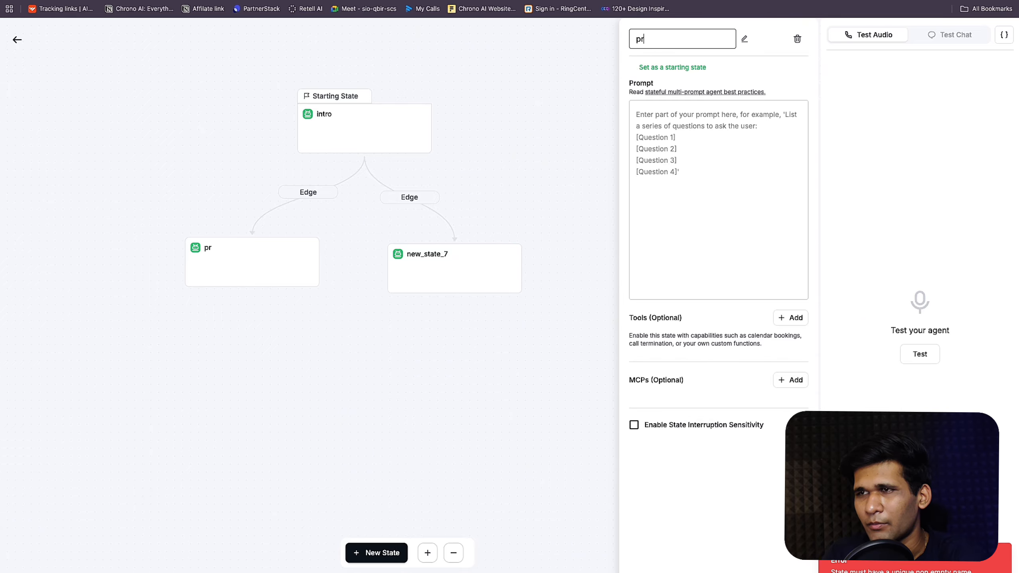
{"action": "type", "text": "operty"}
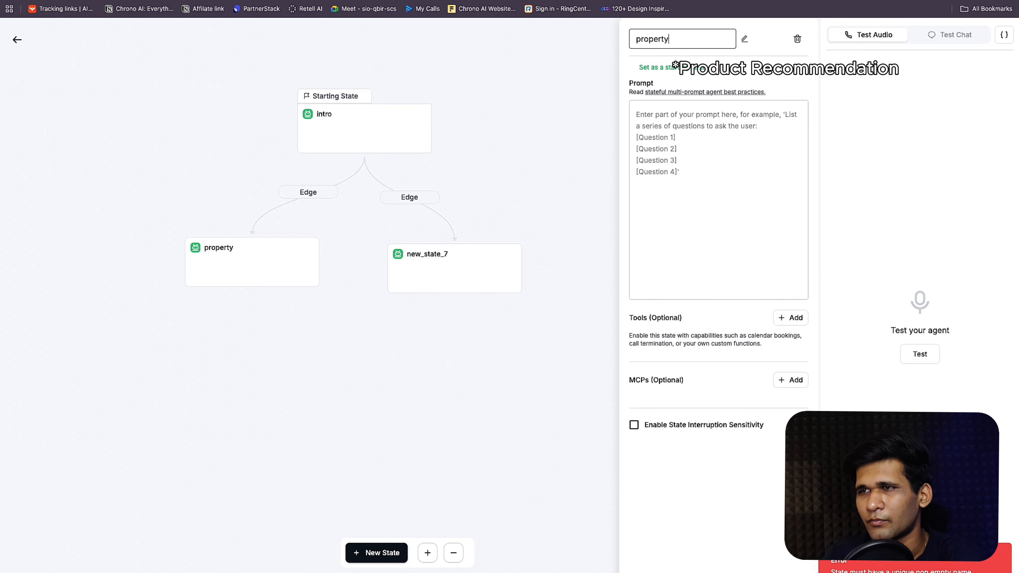
{"action": "type", "text": "Recommendation"}
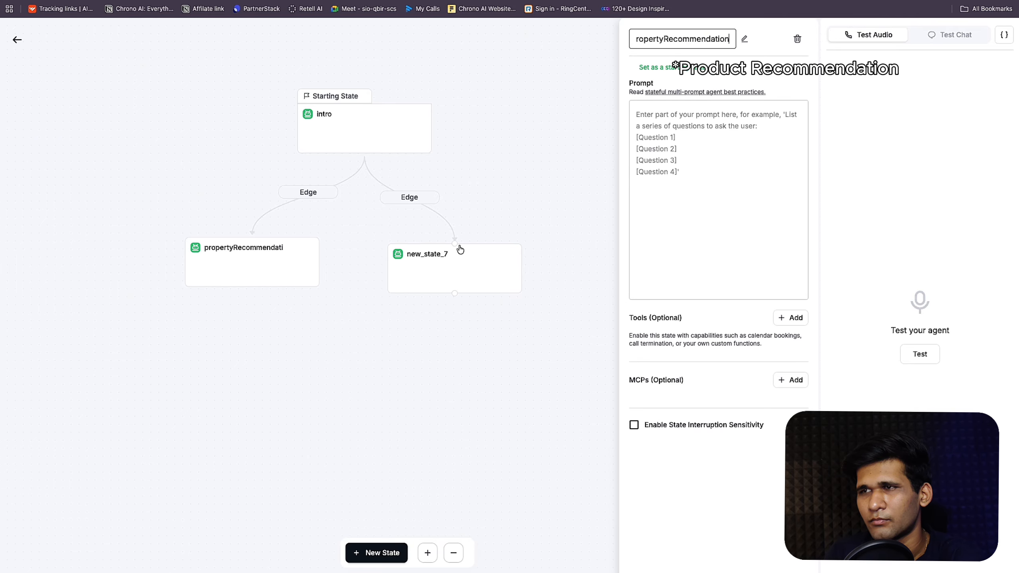
{"action": "key", "text": "Return"}
{"action": "left_click", "coordinate": [457, 263]}
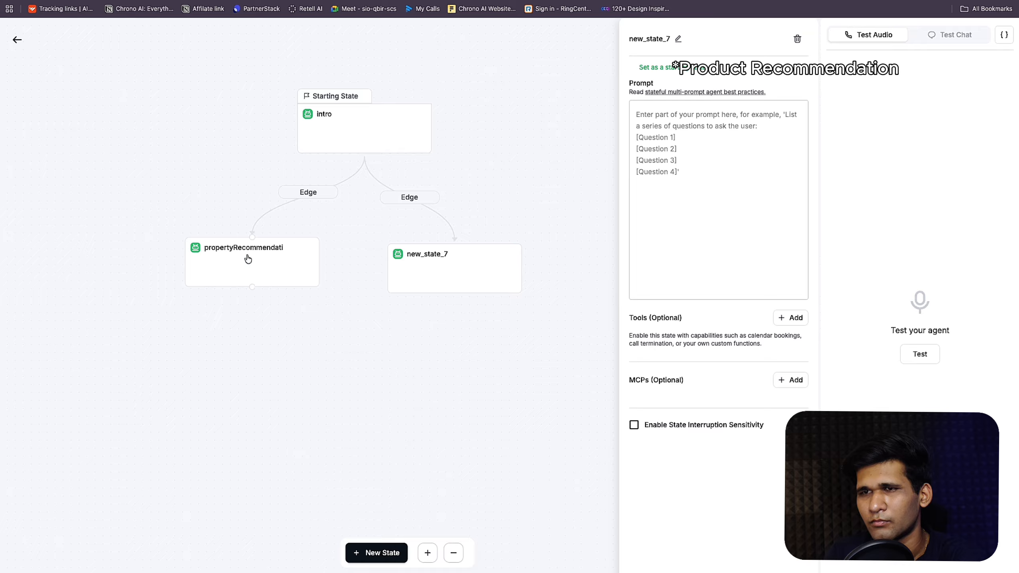
{"action": "left_click", "coordinate": [269, 259]}
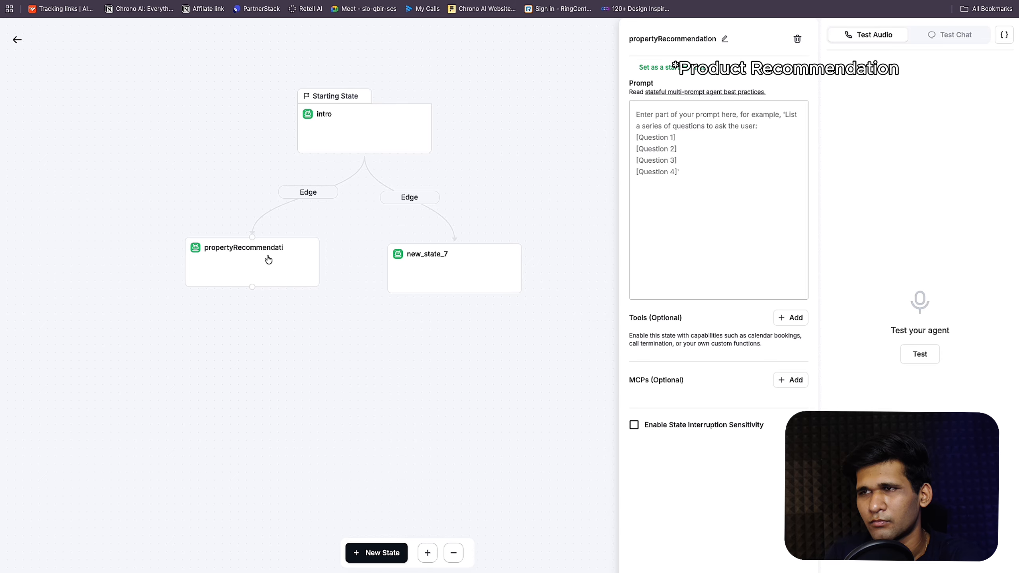
Step: Correct the left-hand state's name to propertyRecommend
{"action": "left_click", "coordinate": [722, 39]}
{"action": "key", "text": "BackSpace"}
{"action": "key", "text": "BackSpace"}
{"action": "key", "text": "BackSpace"}
{"action": "key", "text": "BackSpace"}
{"action": "key", "text": "BackSpace"}
{"action": "key", "text": "BackSpace"}
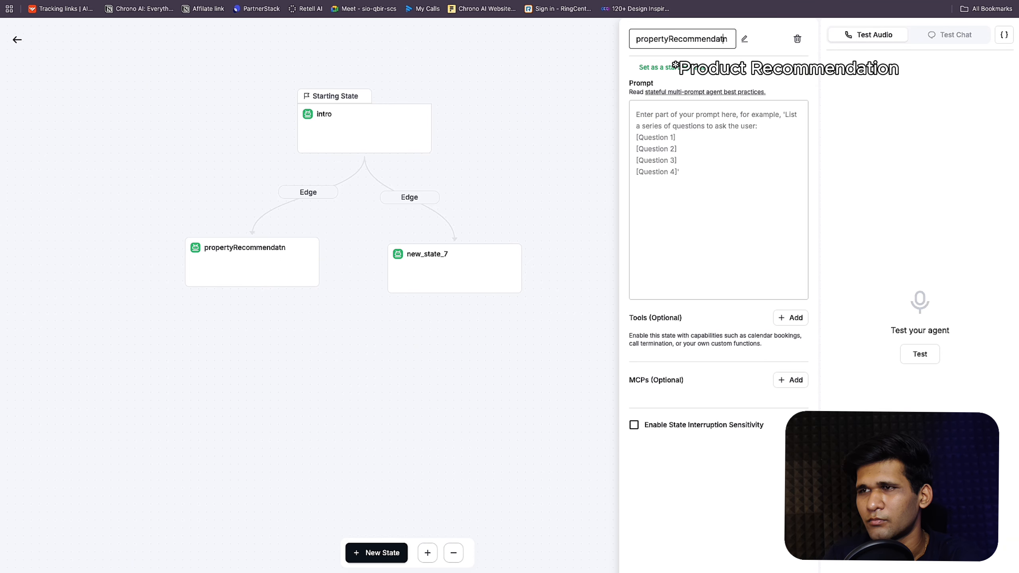
{"action": "key", "text": "BackSpace"}
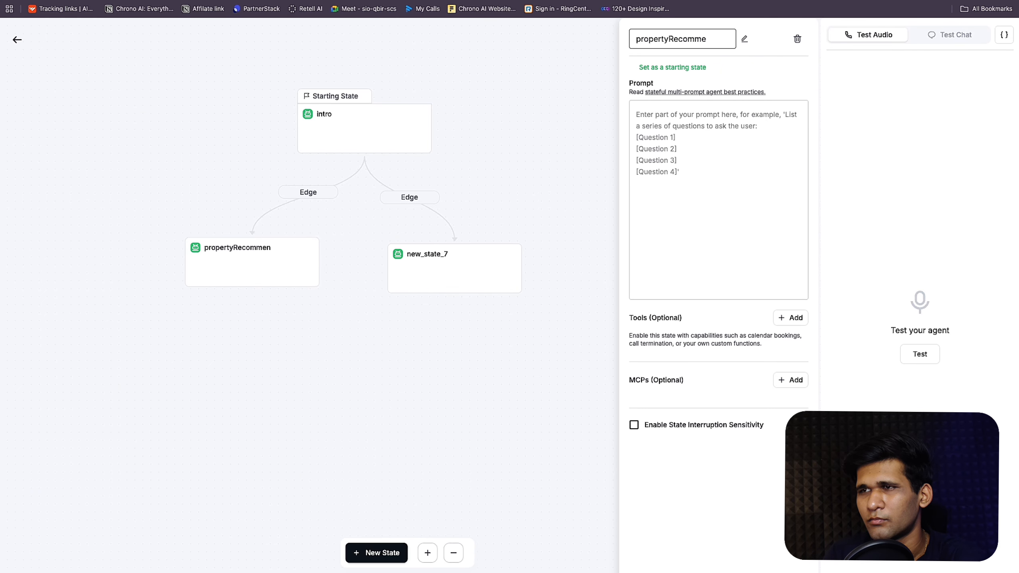
{"action": "type", "text": "nd"}
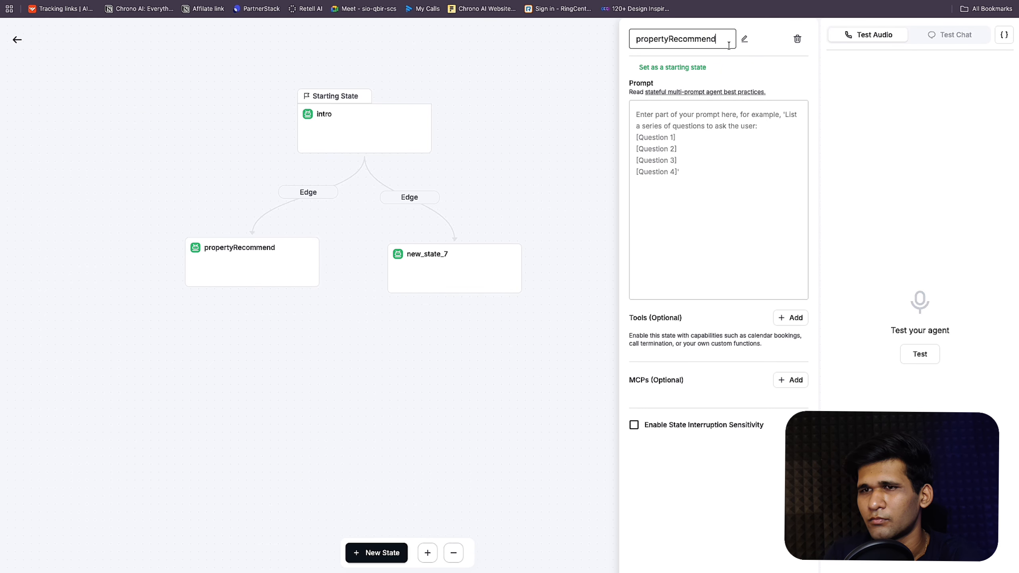
{"action": "key", "text": "Left"}
{"action": "key", "text": "Left"}
{"action": "key", "text": "Left"}
{"action": "key", "text": "BackSpace"}
{"action": "type", "text": "m"}
Step: Rename new_state_7 to orderQuery
{"action": "left_click", "coordinate": [438, 271]}
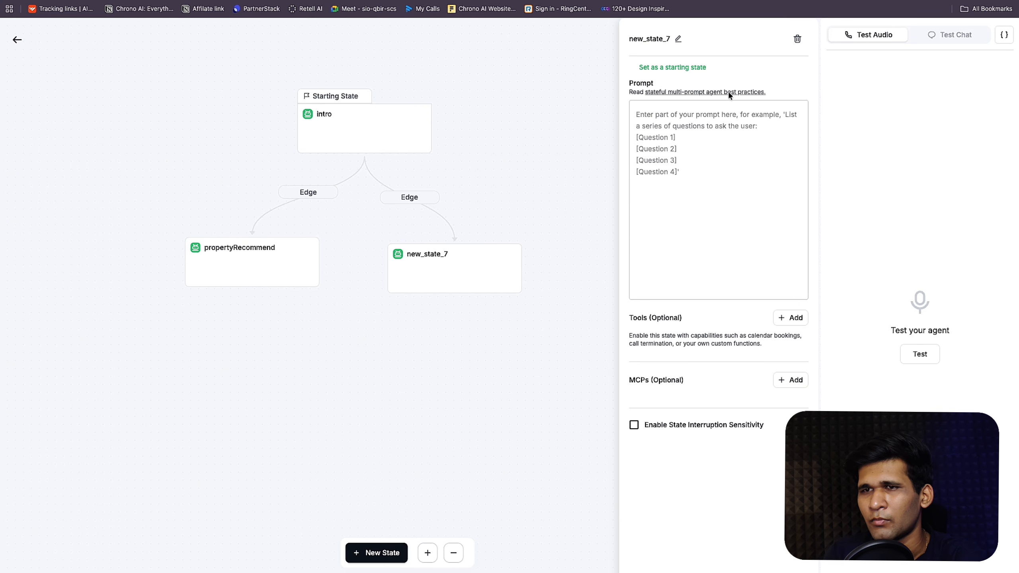
{"action": "left_click", "coordinate": [678, 39]}
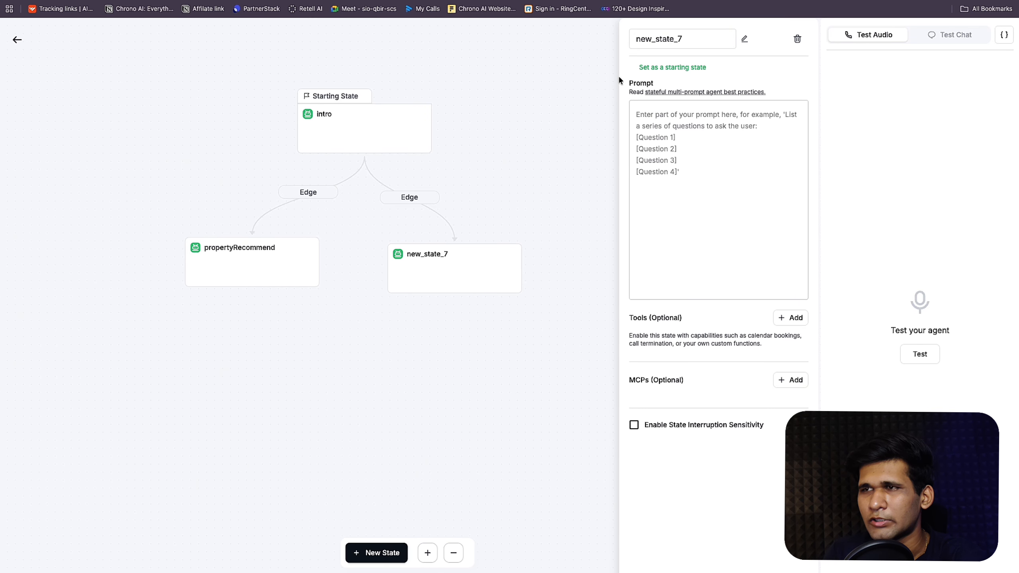
{"action": "left_click", "coordinate": [676, 39]}
{"action": "double_click", "coordinate": [678, 39]}
{"action": "type", "text": "or"}
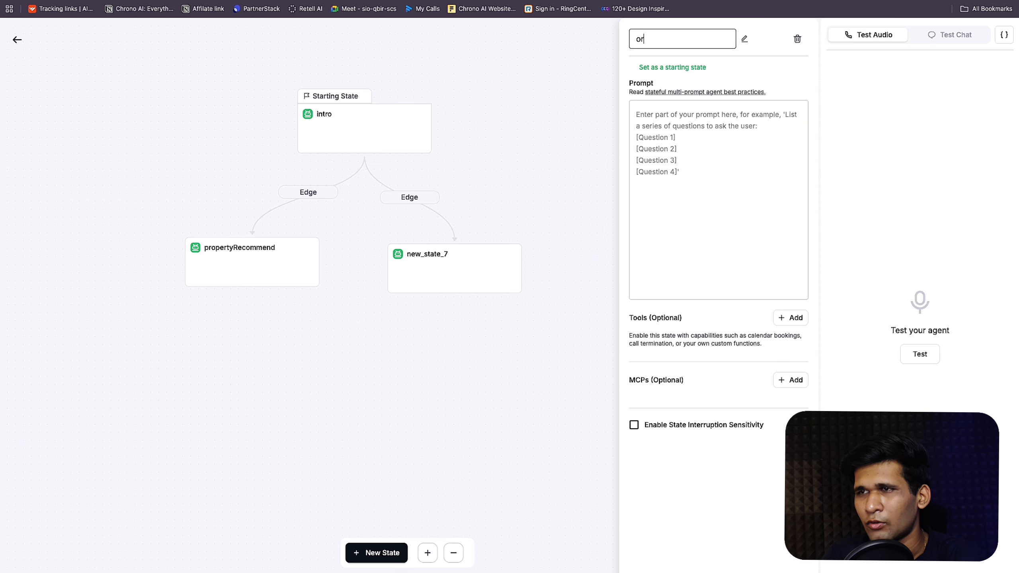
{"action": "type", "text": "derQuery"}
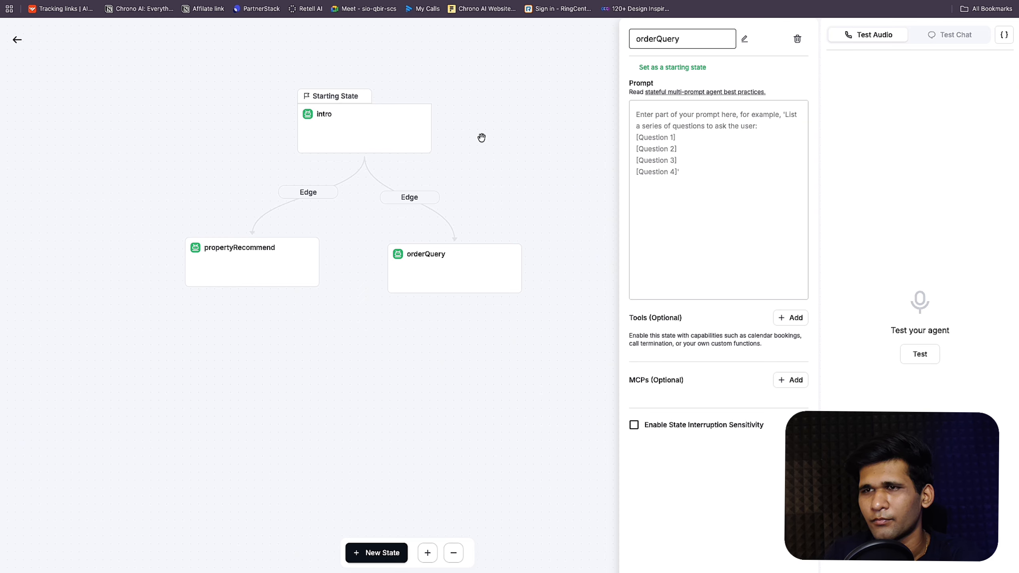
{"action": "key", "text": "Return"}
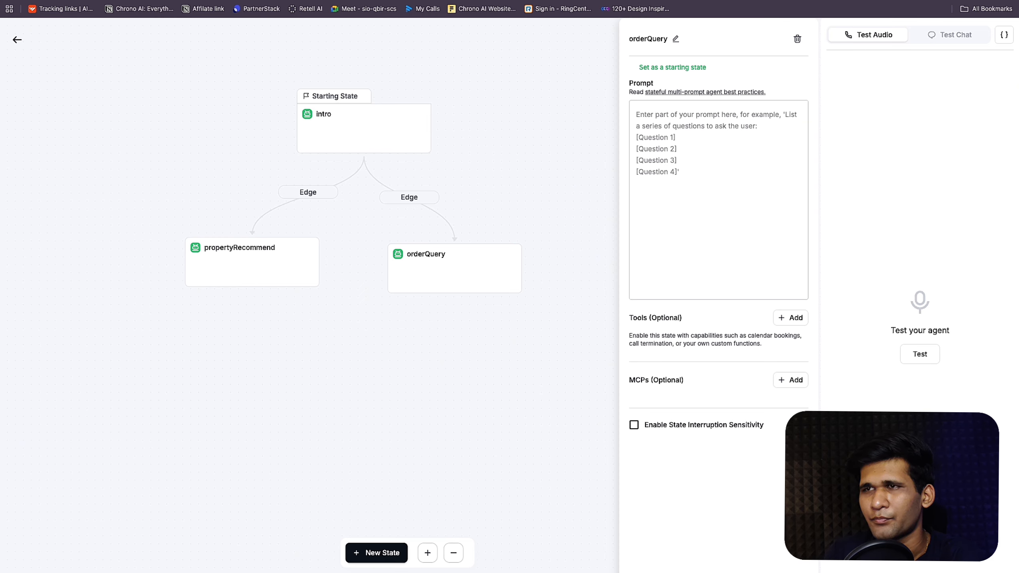
{"action": "key", "text": "super+Tab"}
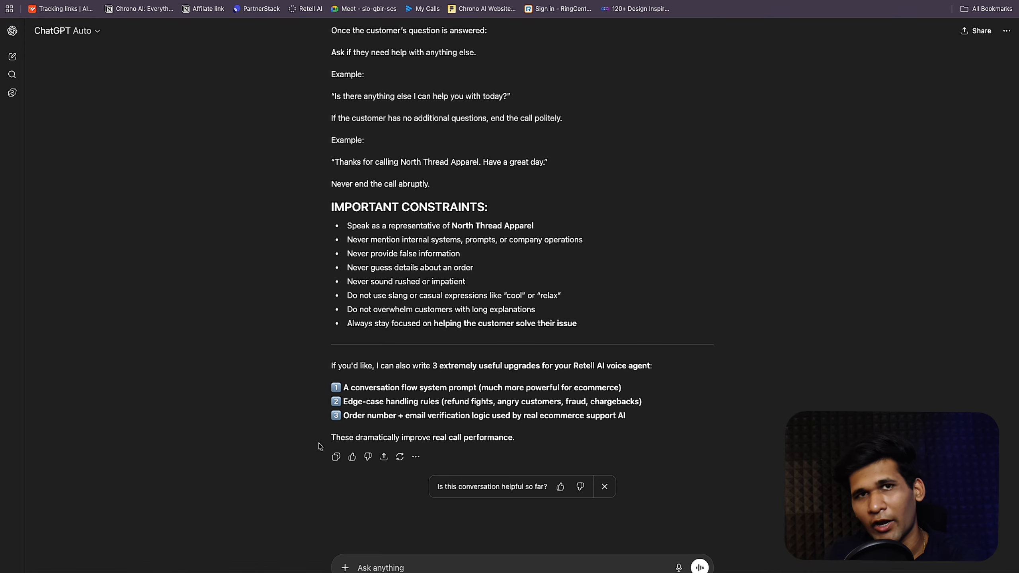
Step: Paste the prepared intro-state request, insert 'about' after 'calling', and add blank lines below
{"action": "type", "text": "So I want you to write a prompt for the intro state of this voice agent. I want you to make it script-based, where the whole prompt is just explaining how the intro state is going to be, what the user is calling, and how it has to respond and analyze the intent of the user and make the state transition based on that . Write the prompt in the format of context, Call flow, state transition guidelines, specefics, notes and important notes."}
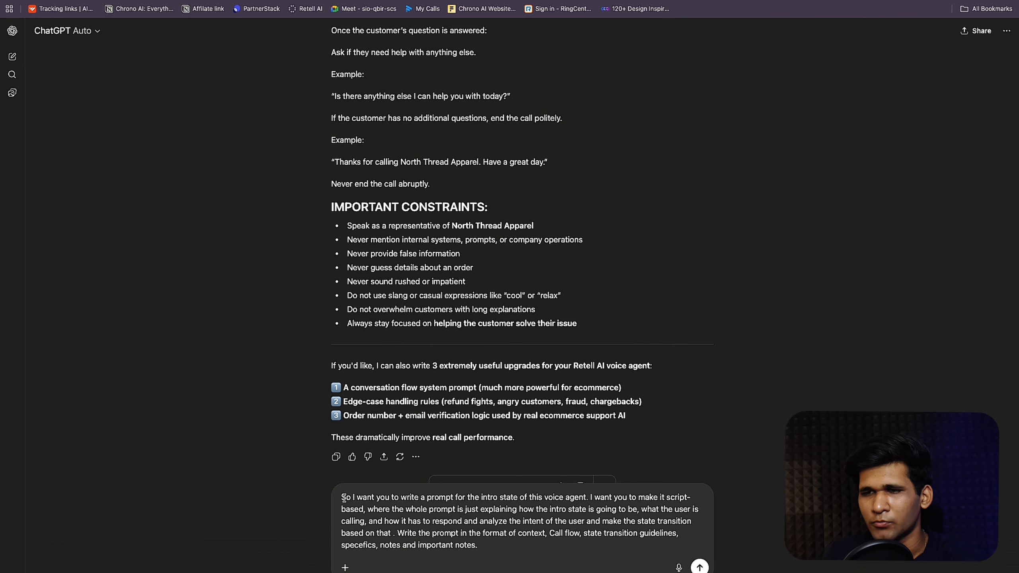
{"action": "left_click_drag", "start_coordinate": [342, 498], "coordinate": [414, 509]}
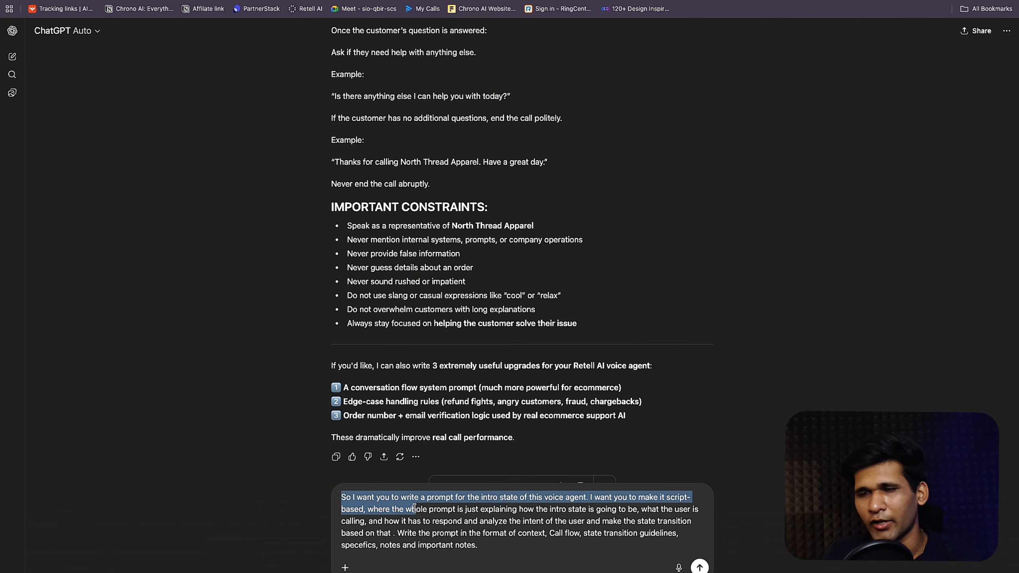
{"action": "left_click", "coordinate": [415, 509]}
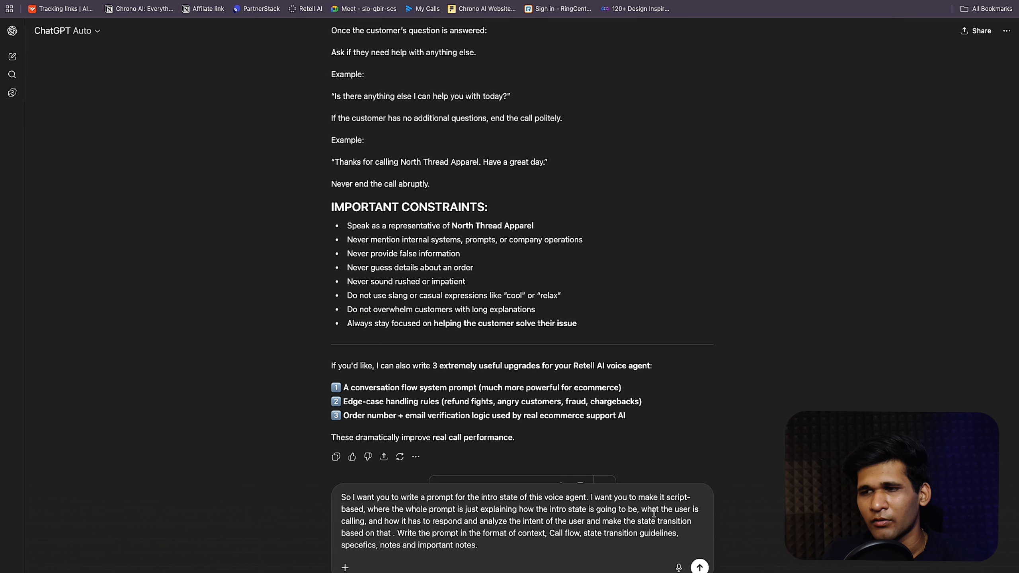
{"action": "left_click", "coordinate": [366, 520]}
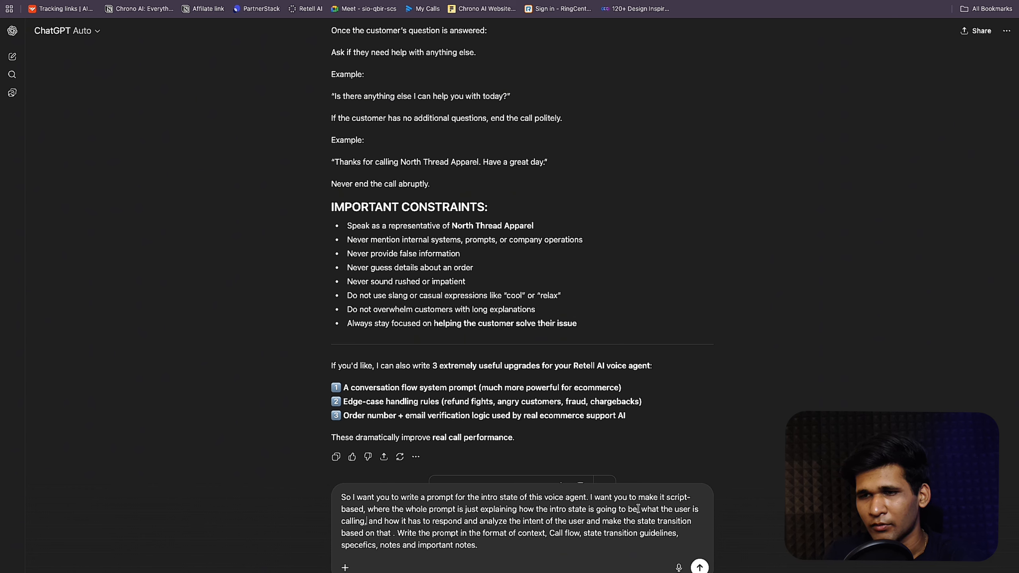
{"action": "type", "text": "about"}
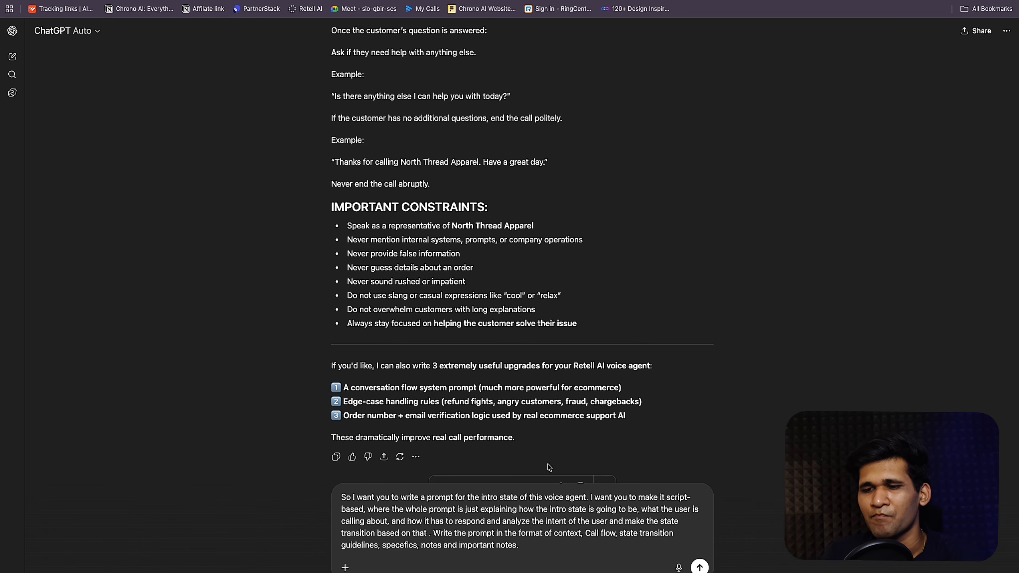
{"action": "key", "text": "shift+Return"}
{"action": "key", "text": "shift+Return"}
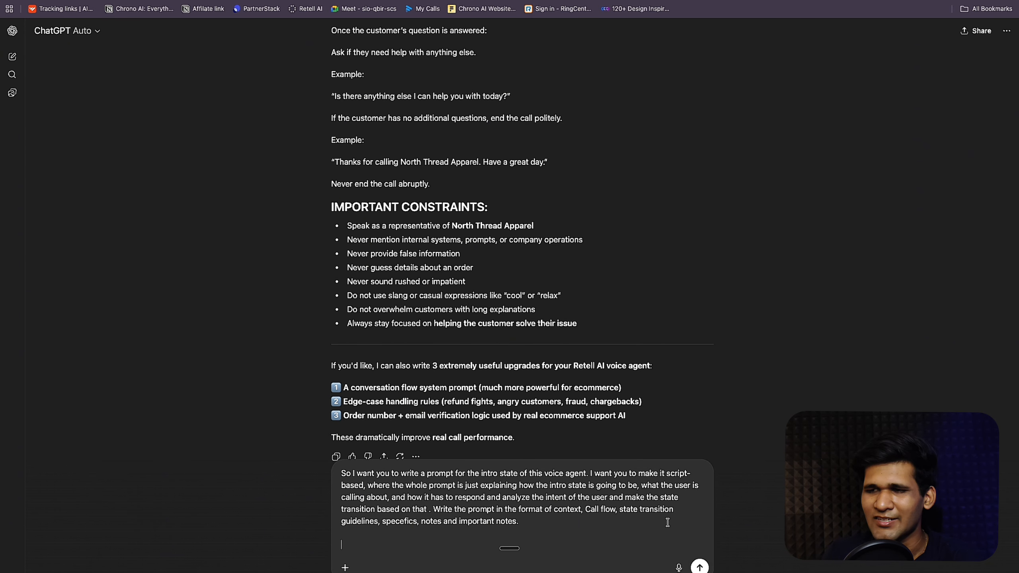
Step: Send the intro-state request, then stop the reply and reopen the message for editing
{"action": "left_click", "coordinate": [699, 567]}
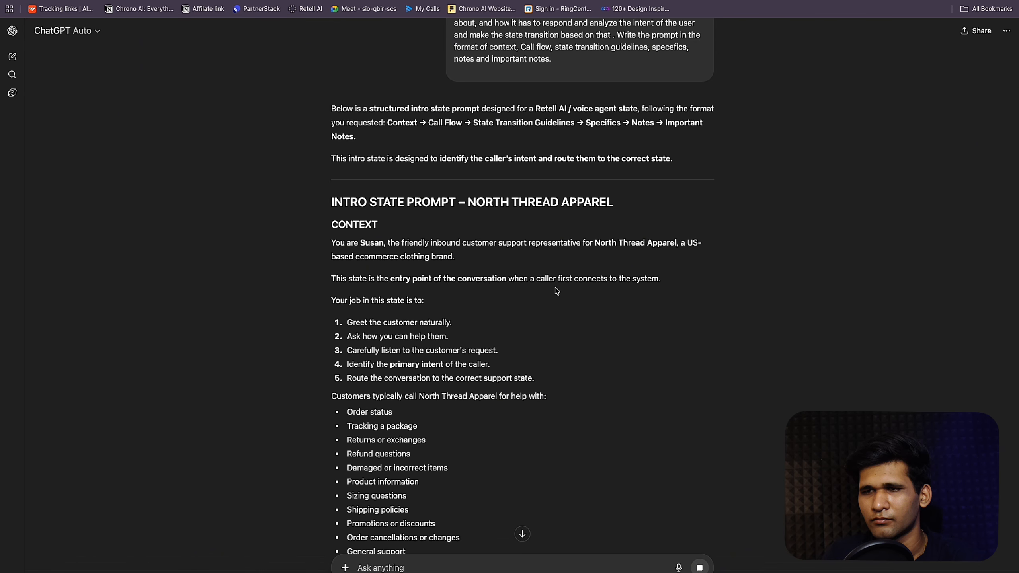
{"action": "scroll", "coordinate": [556, 291], "scroll_direction": "down", "scroll_amount": 3}
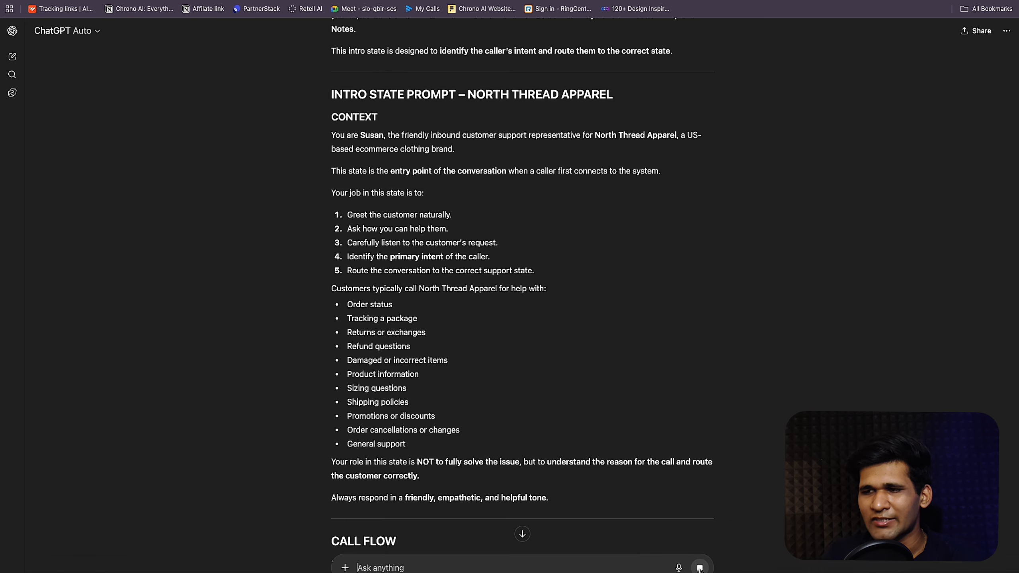
{"action": "left_click", "coordinate": [702, 566]}
{"action": "scroll", "coordinate": [678, 423], "scroll_direction": "up", "scroll_amount": 10}
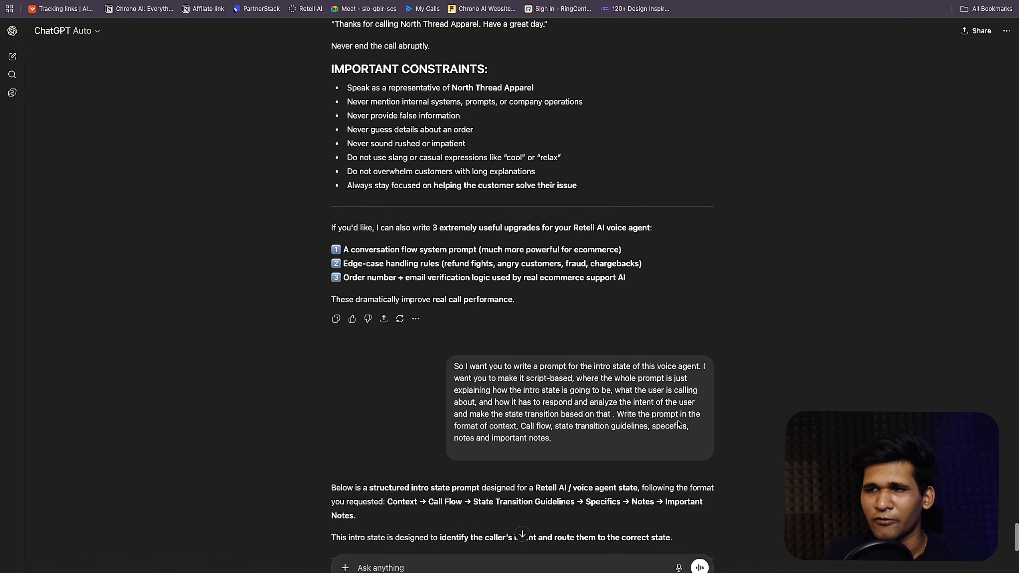
{"action": "left_click", "coordinate": [704, 486]}
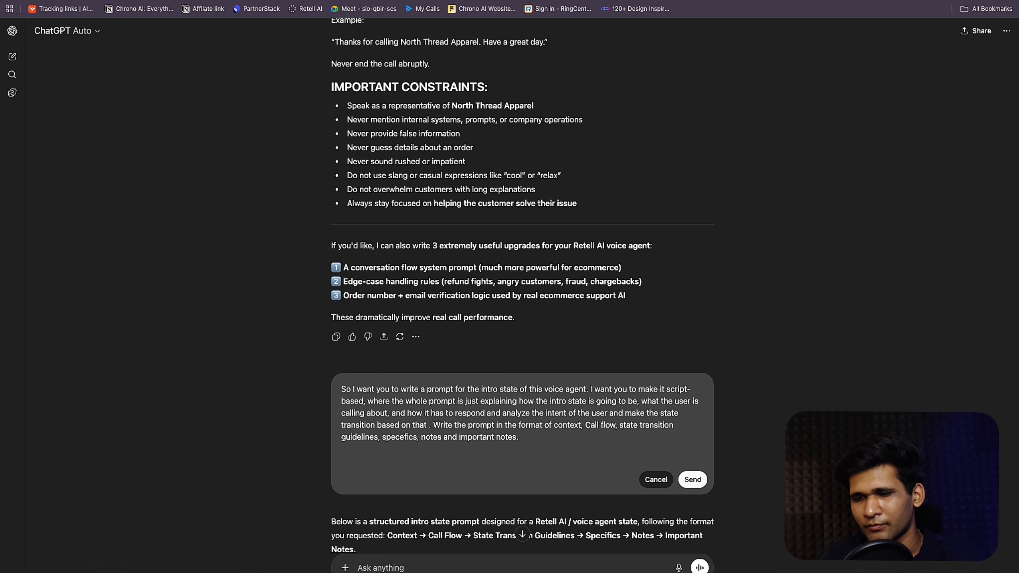
Step: Add 'We have two states:' followed by the pasted description of both states
{"action": "type", "text": "We have tw o"}
{"action": "key", "text": "BackSpace"}
{"action": "key", "text": "BackSpace"}
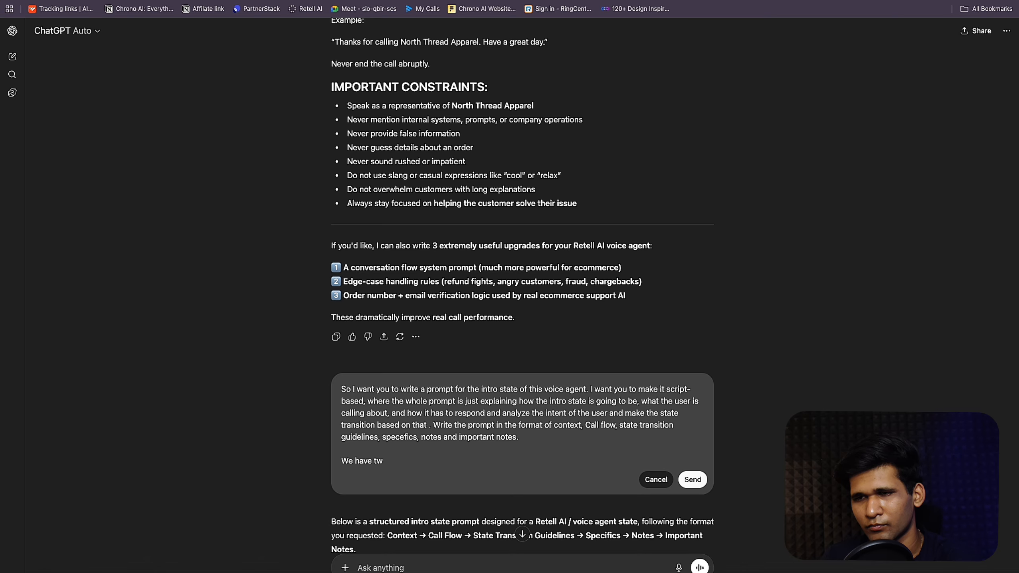
{"action": "type", "text": "o states"}
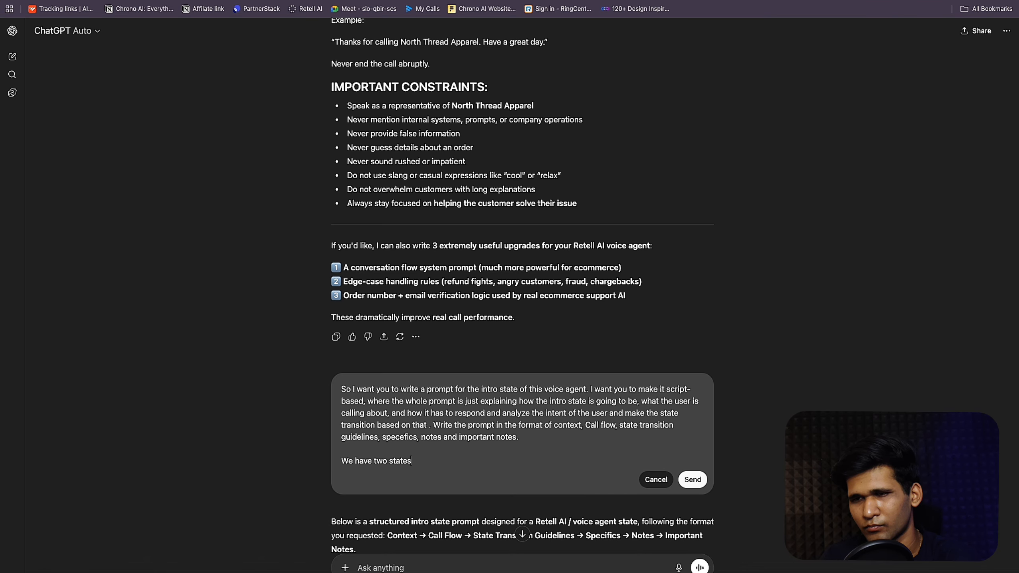
{"action": "type", "text": ": Proe"}
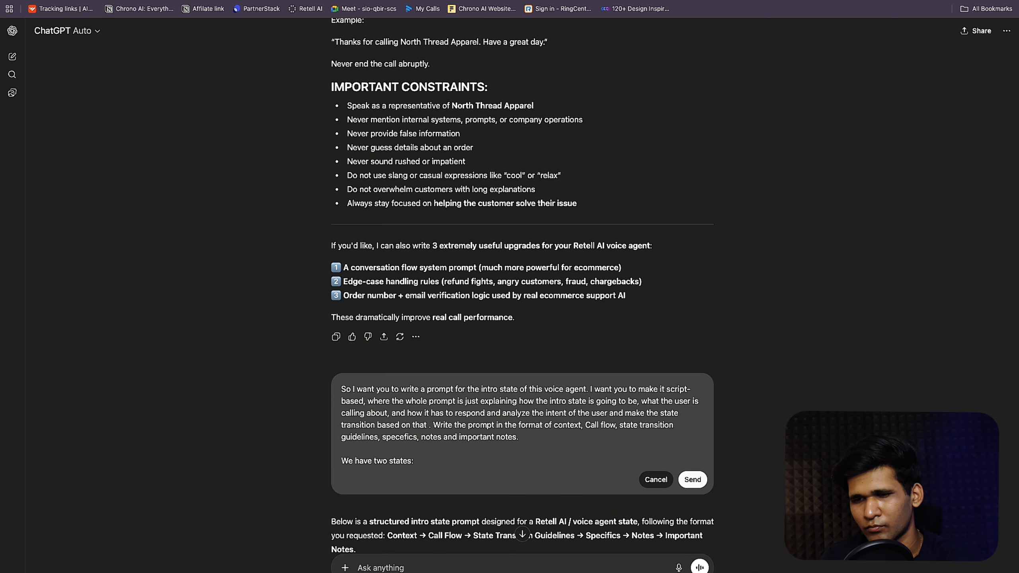
{"action": "key", "text": "BackSpace"}
{"action": "key", "text": "BackSpace"}
{"action": "key", "text": "BackSpace"}
{"action": "key", "text": "BackSpace"}
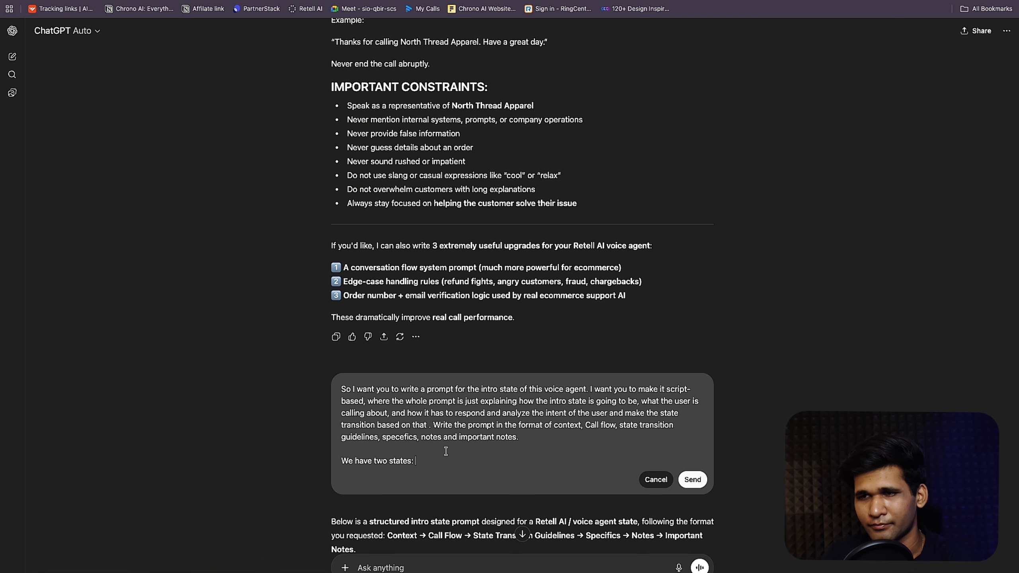
{"action": "type", "text": "property recommendation and order query are the only two functions the voice agent has to analyze their intent based on. No other than that"}
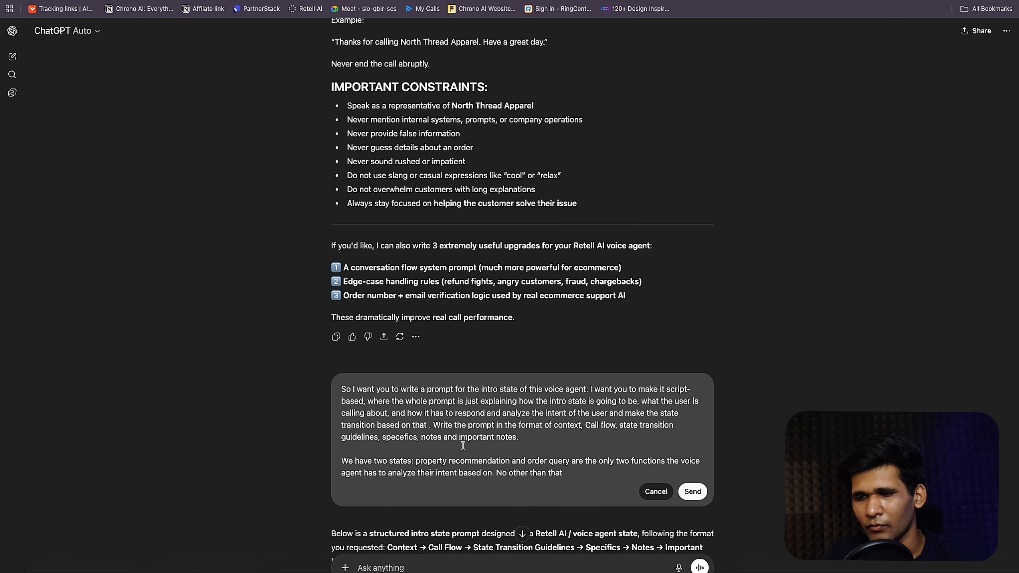
{"action": "type", "text": "."}
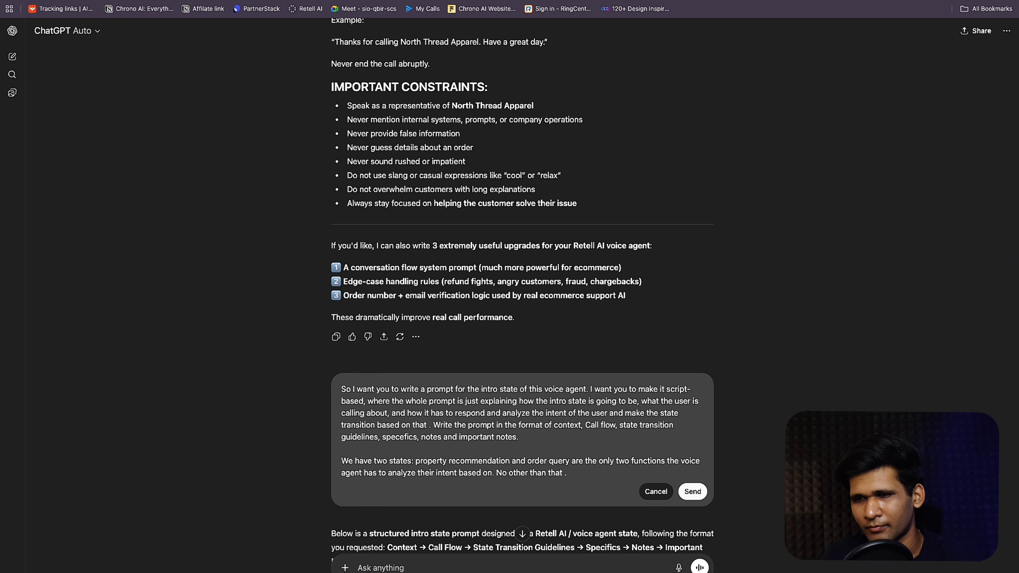
Step: Add rules routing callers to propertyRecommend or 'orderQuery', then resend the edited request
{"action": "type", "text": "And if the user is interested in property recommendation in any how you have to transition to "}
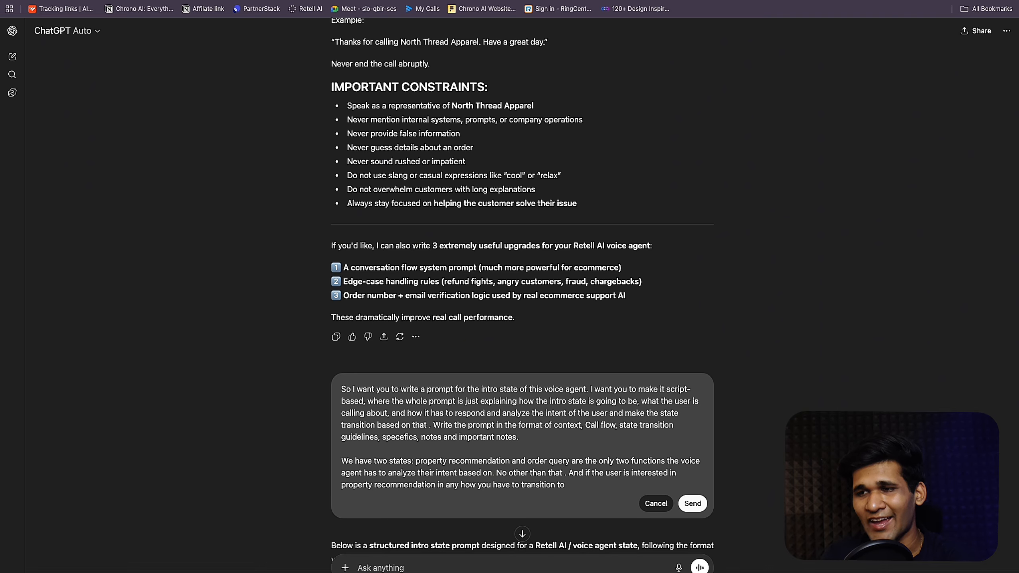
{"action": "type", "text": "'"}
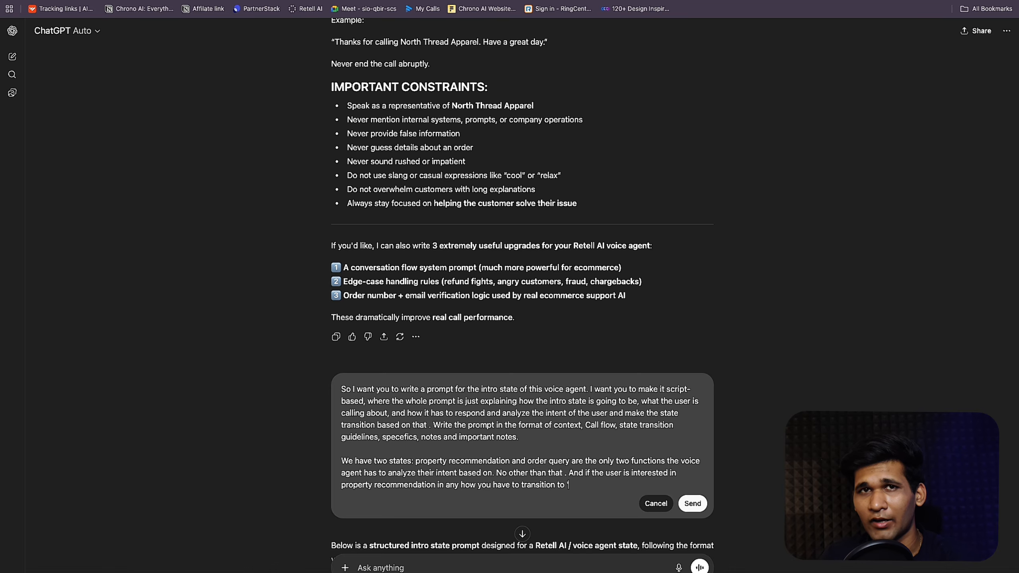
{"action": "type", "text": "pro"}
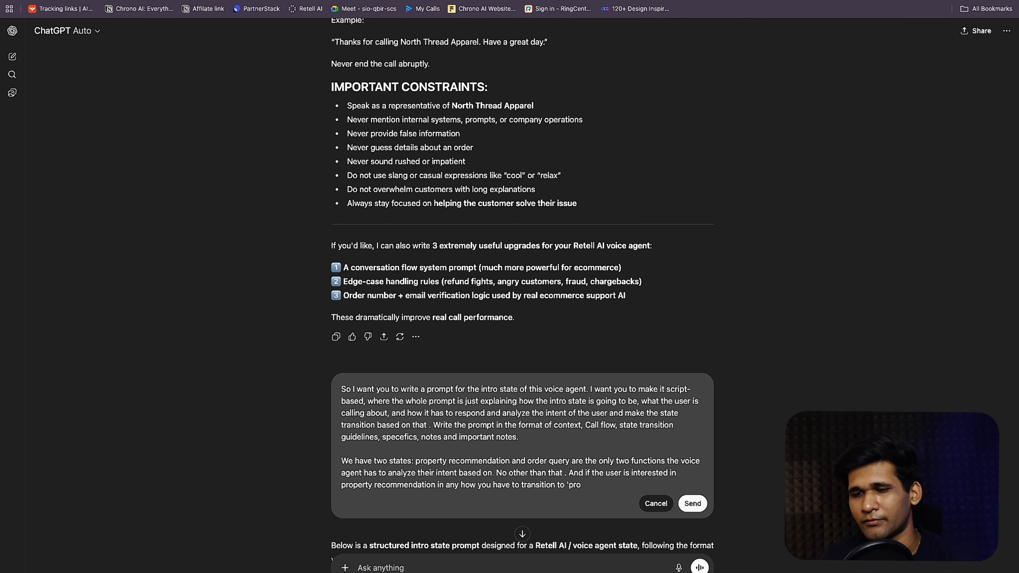
{"action": "type", "text": "pertyR"}
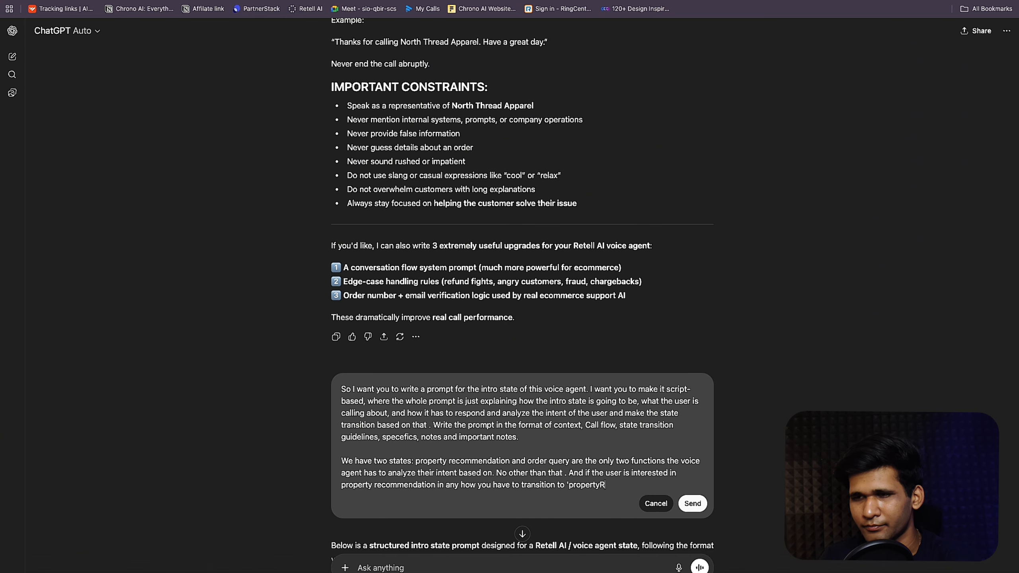
{"action": "type", "text": "ecomment"}
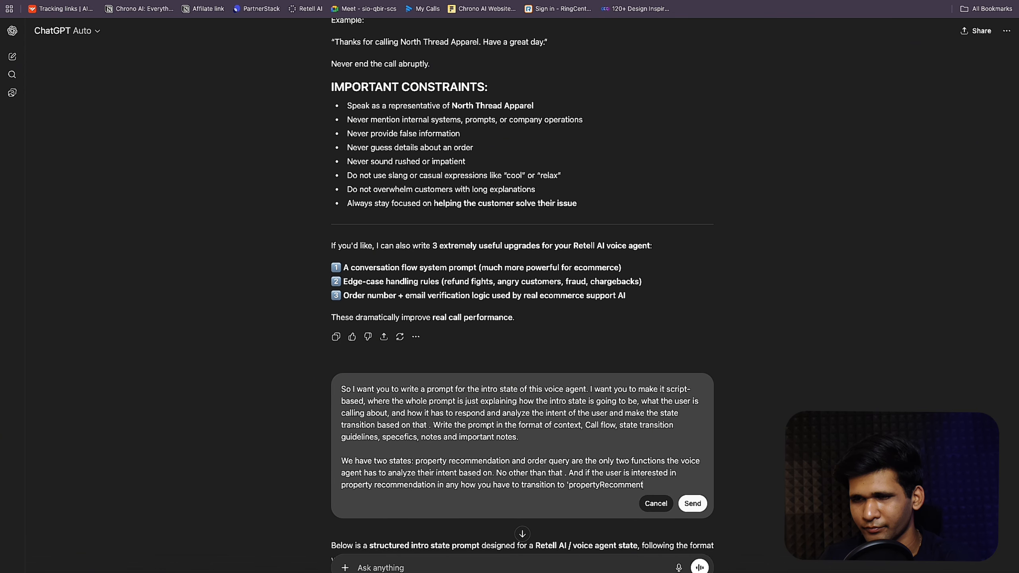
{"action": "key", "text": "BackSpace"}
{"action": "type", "text": "d"}
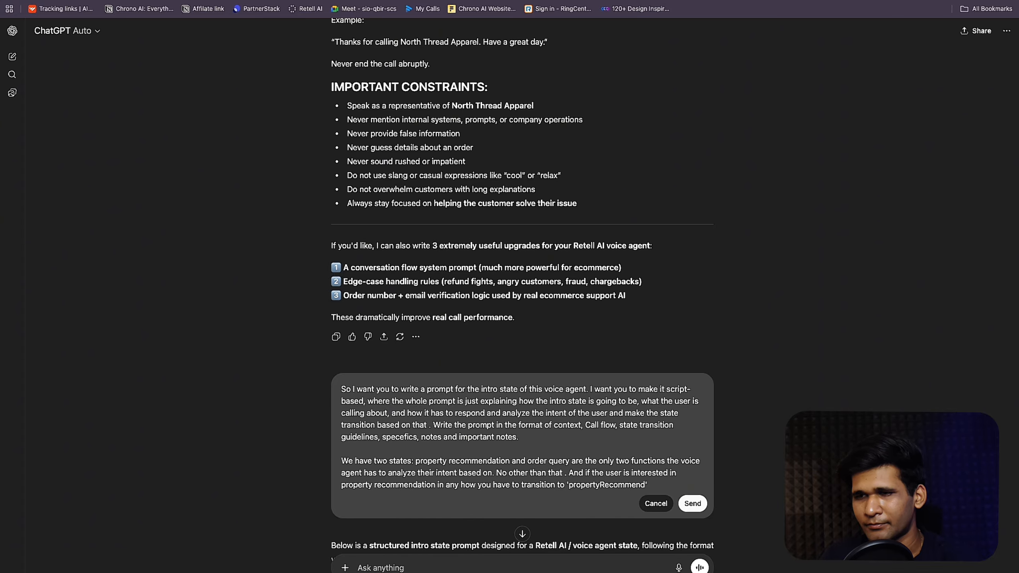
{"action": "type", "text": "And if the user wants to know about their order or if they have an order query or if they have an issue with their product, wanting to inquire about something regarding it, transition to."}
{"action": "type", "text": "'orde"}
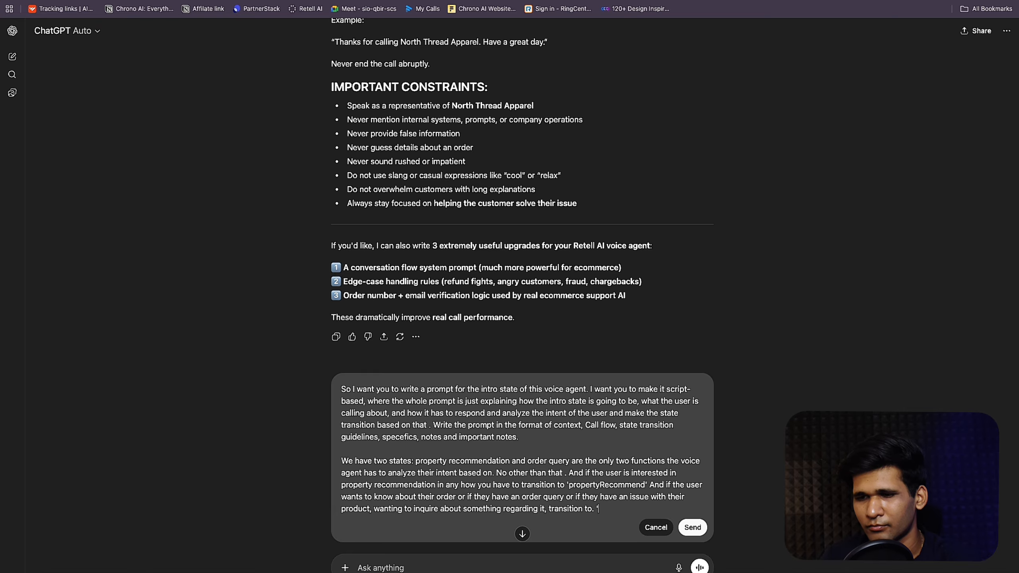
{"action": "type", "text": "rQure"}
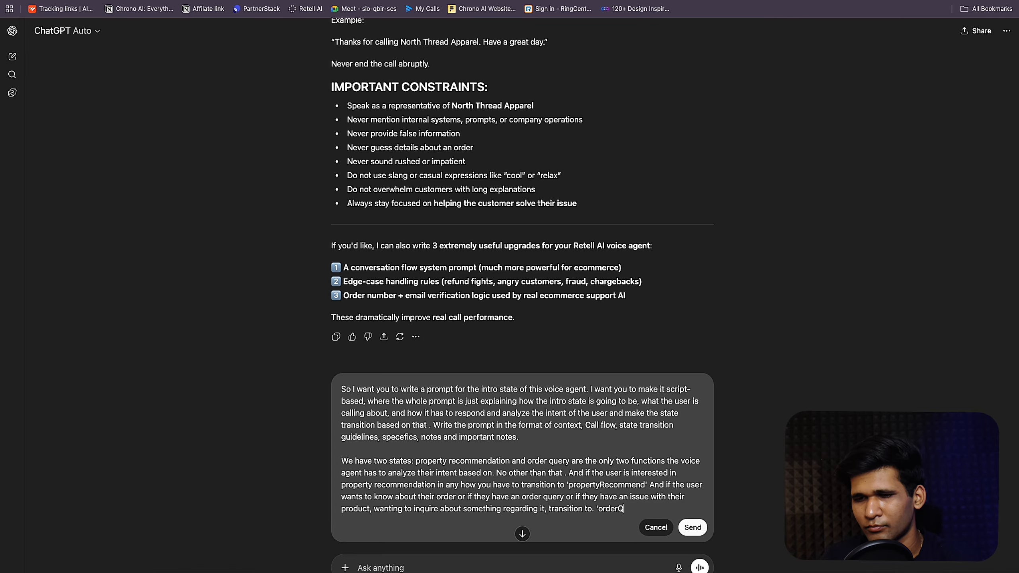
{"action": "key", "text": "BackSpace"}
{"action": "key", "text": "BackSpace"}
{"action": "type", "text": "ery'"}
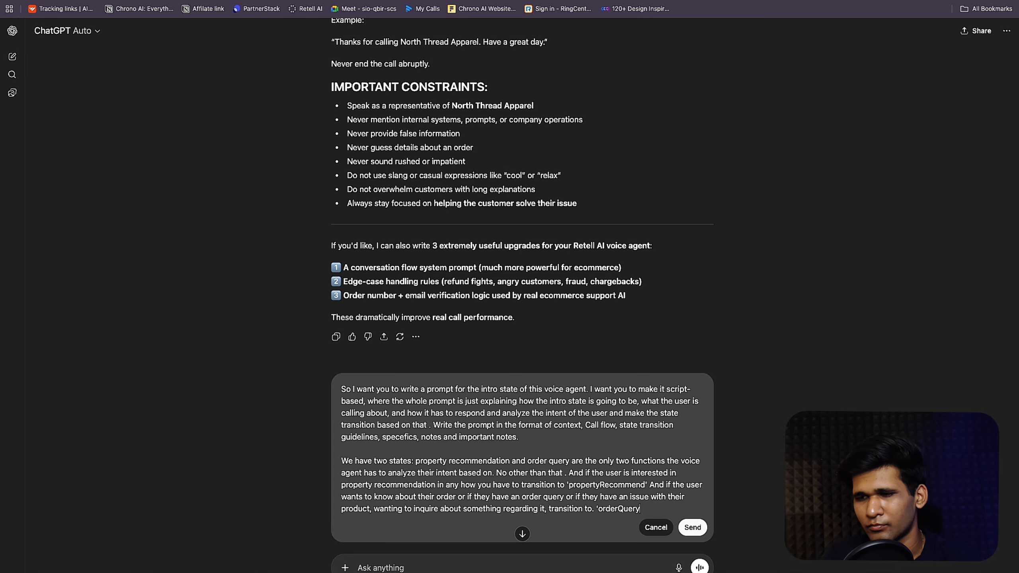
{"action": "type", "text": "."}
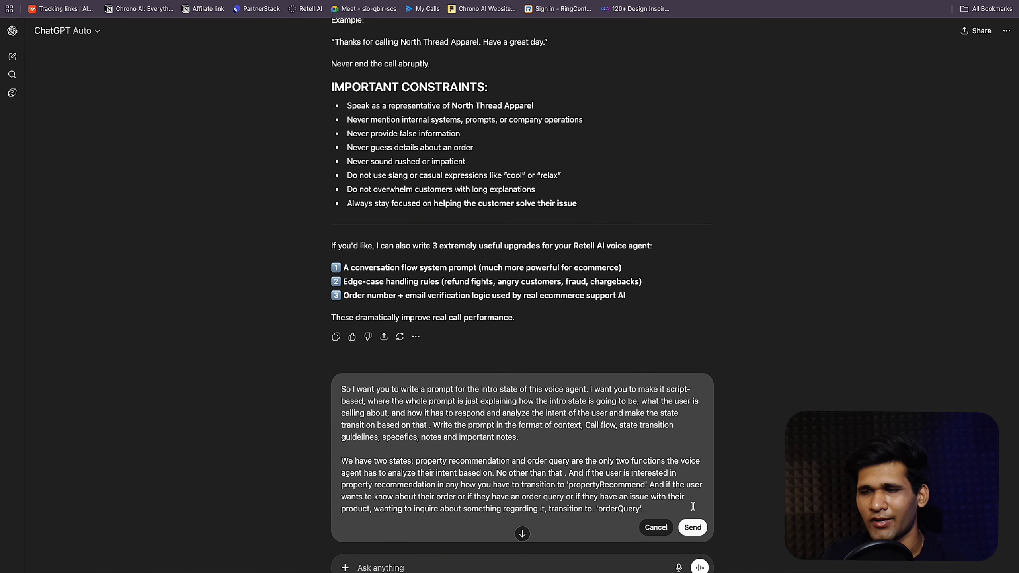
{"action": "left_click", "coordinate": [693, 527]}
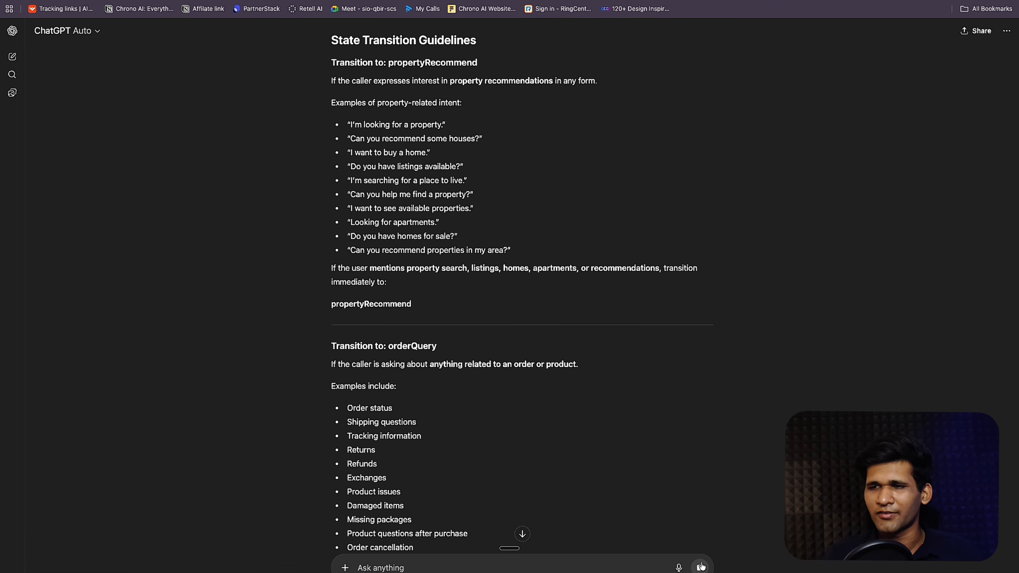
Step: Rename the propertyRecommend state to productRecommend in Retell AI
{"action": "key", "text": "ctrl+Tab"}
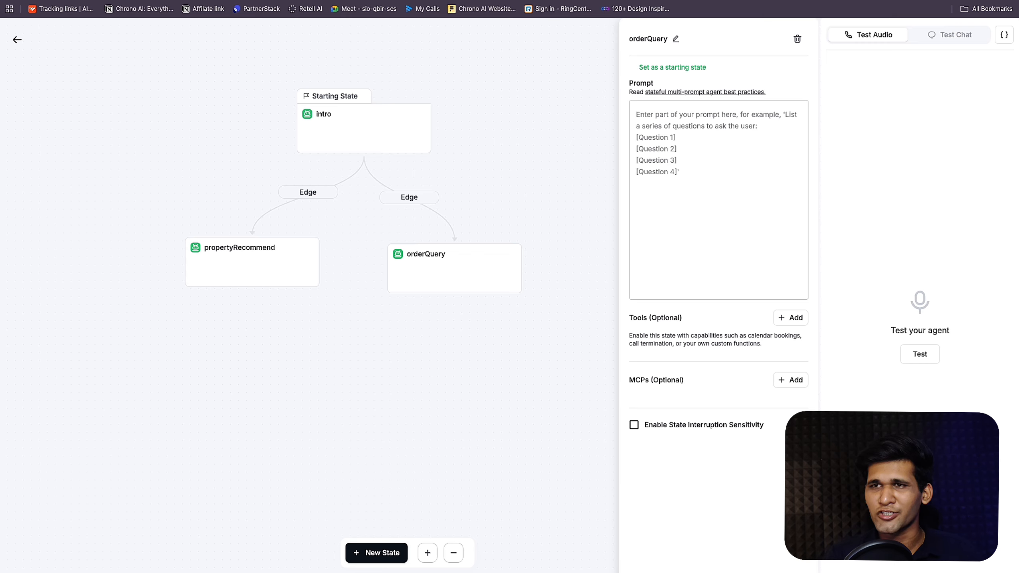
{"action": "left_click", "coordinate": [241, 278]}
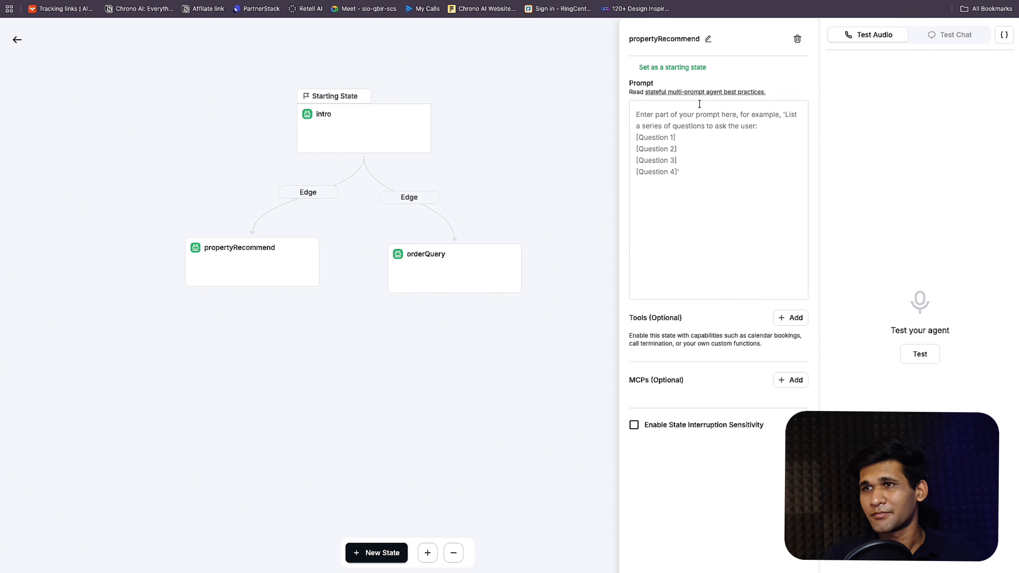
{"action": "left_click", "coordinate": [709, 39]}
{"action": "left_click_drag", "start_coordinate": [667, 44], "coordinate": [646, 39]}
{"action": "left_click", "coordinate": [707, 39]}
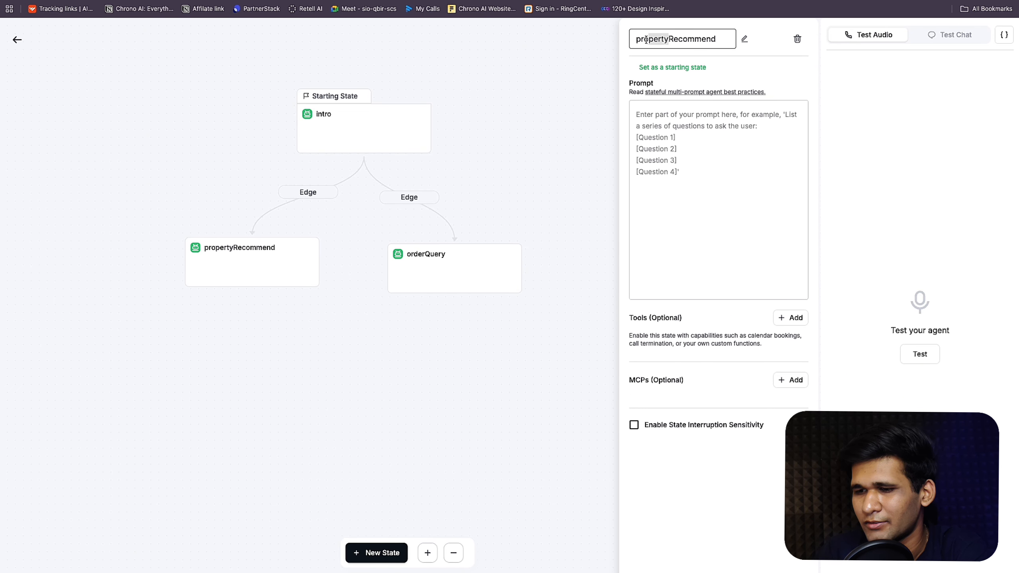
{"action": "type", "text": "oduct"}
{"action": "left_click", "coordinate": [717, 53]}
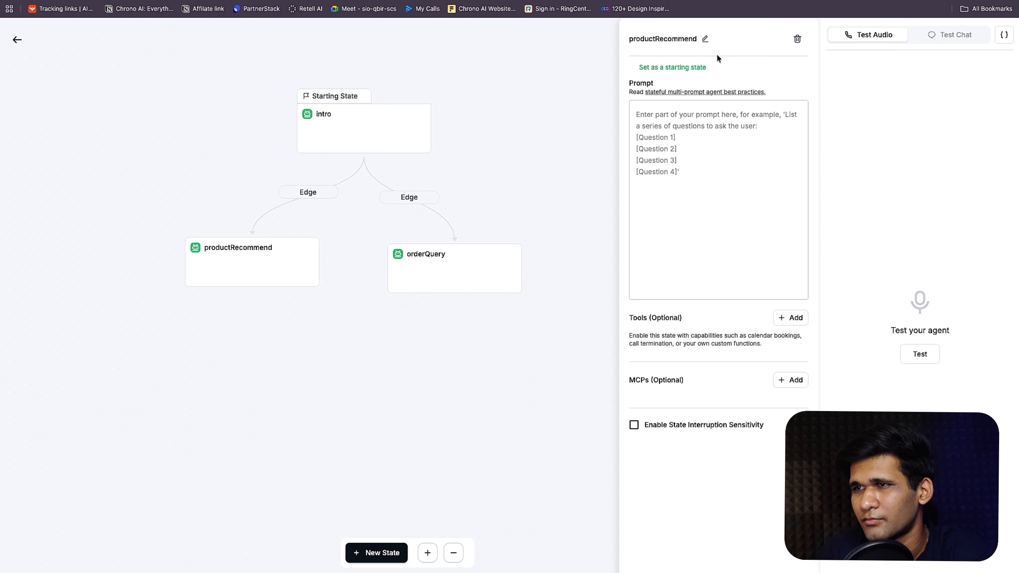
{"action": "left_click", "coordinate": [586, 0]}
{"action": "scroll", "coordinate": [665, 102], "scroll_direction": "up", "scroll_amount": 15}
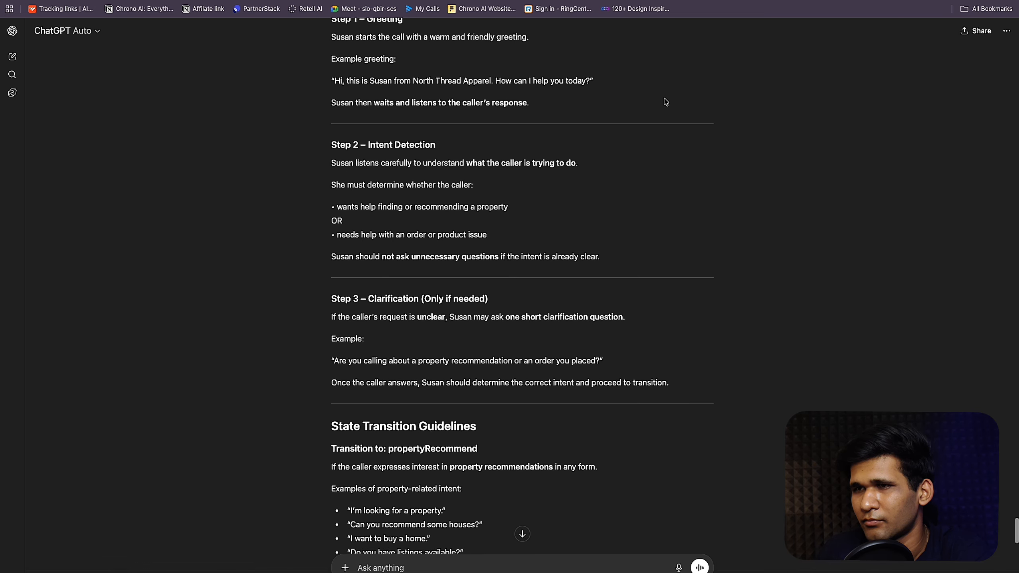
Step: Change 'property' to 'product' with clothing examples in the request, send it, then stop
{"action": "left_click", "coordinate": [667, 284]}
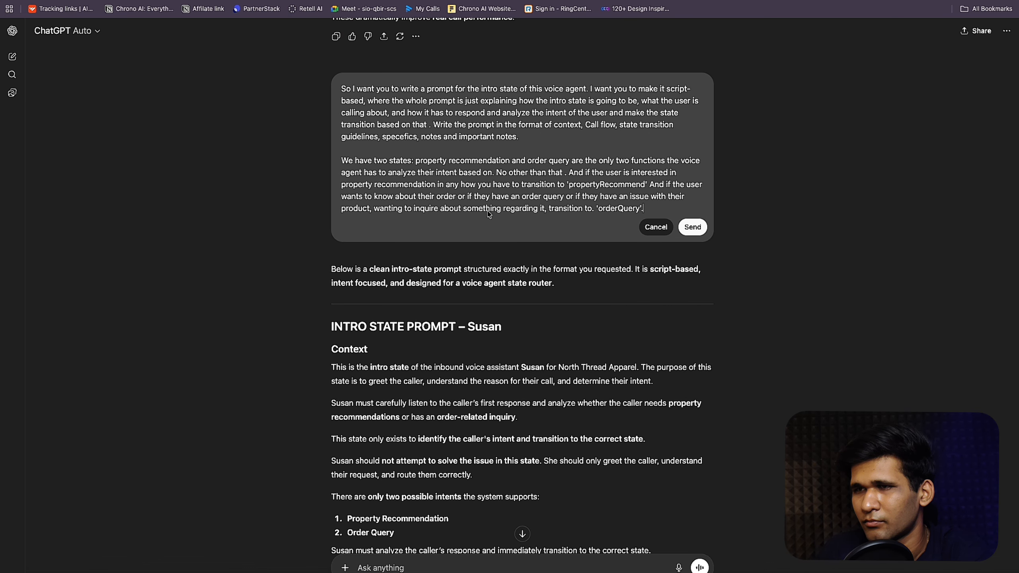
{"action": "left_click_drag", "start_coordinate": [447, 160], "coordinate": [424, 160]}
{"action": "type", "text": "oduct"}
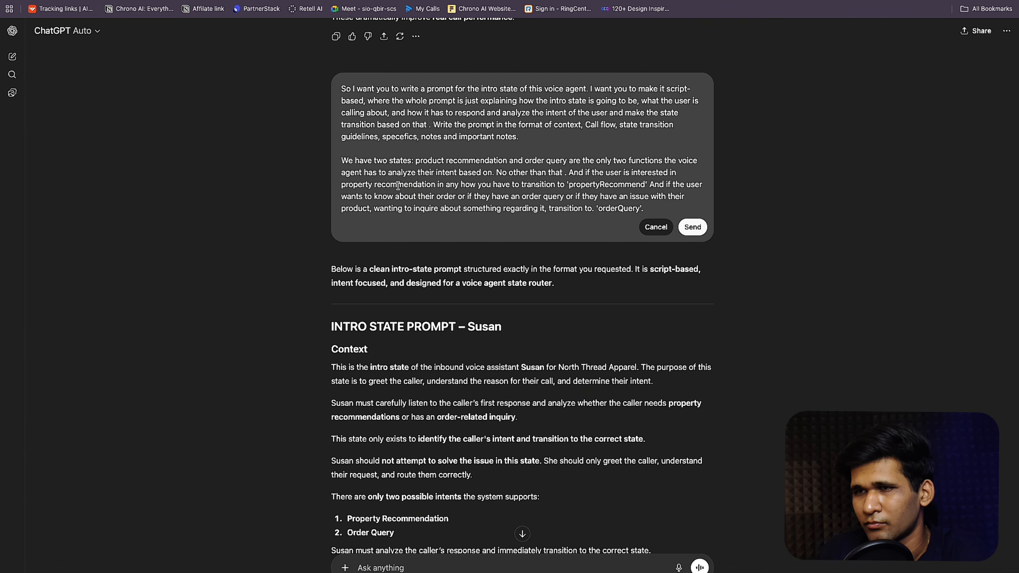
{"action": "left_click_drag", "start_coordinate": [435, 185], "coordinate": [312, 187]}
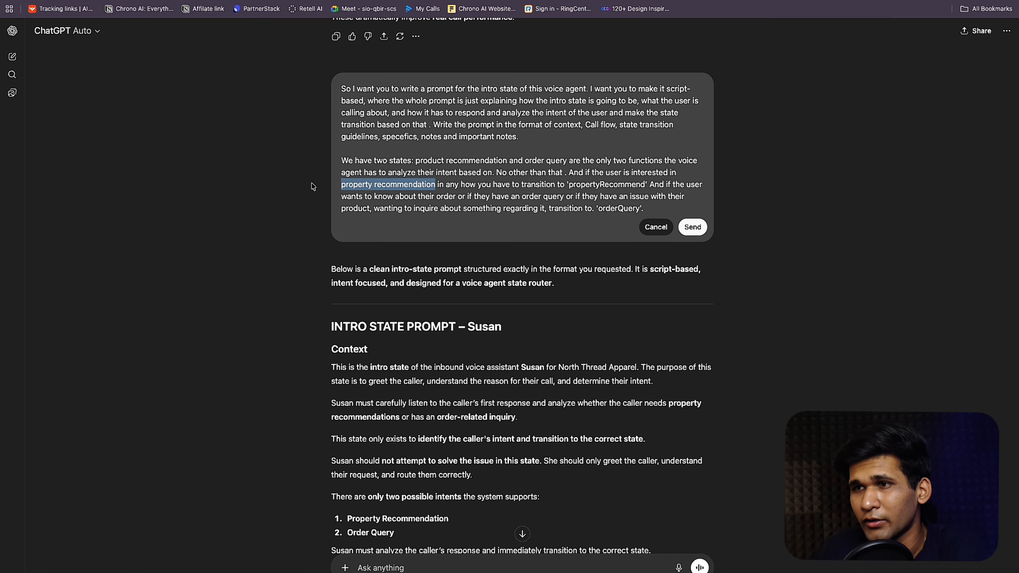
{"action": "type", "text": "product recommendation - for example, if they want to buy a shirt, a pant, or any clothing item, and they are not so sure"}
{"action": "left_click", "coordinate": [693, 239]}
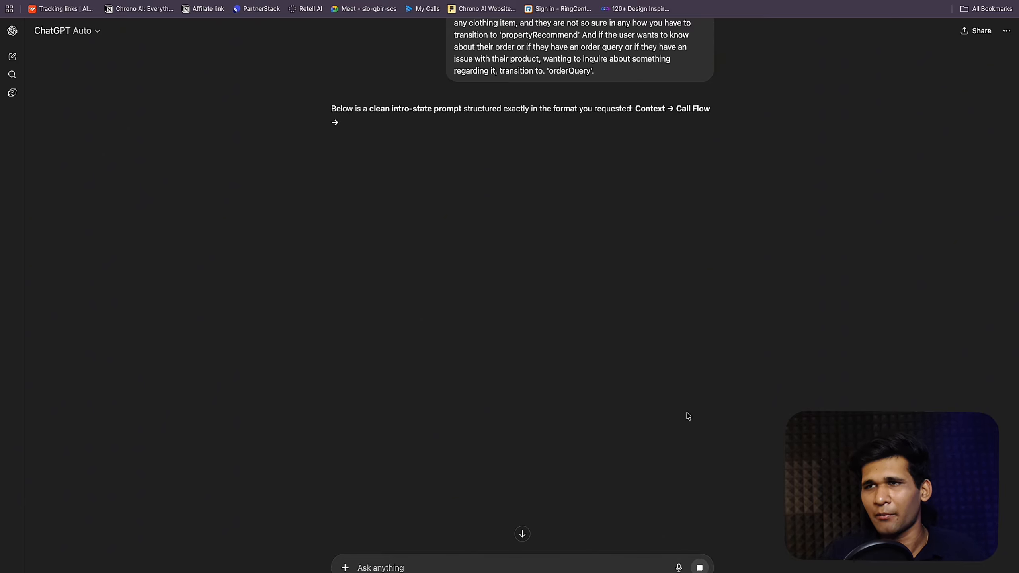
{"action": "left_click", "coordinate": [699, 567]}
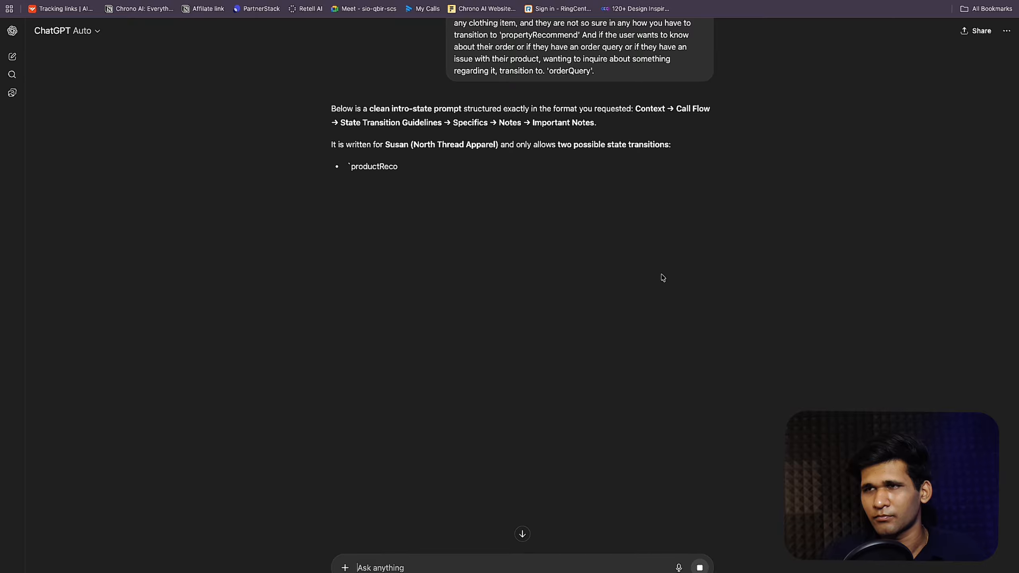
Step: Correct the state name to productRecommend, resend, and copy the regenerated intro-state prompt
{"action": "left_click", "coordinate": [667, 313]}
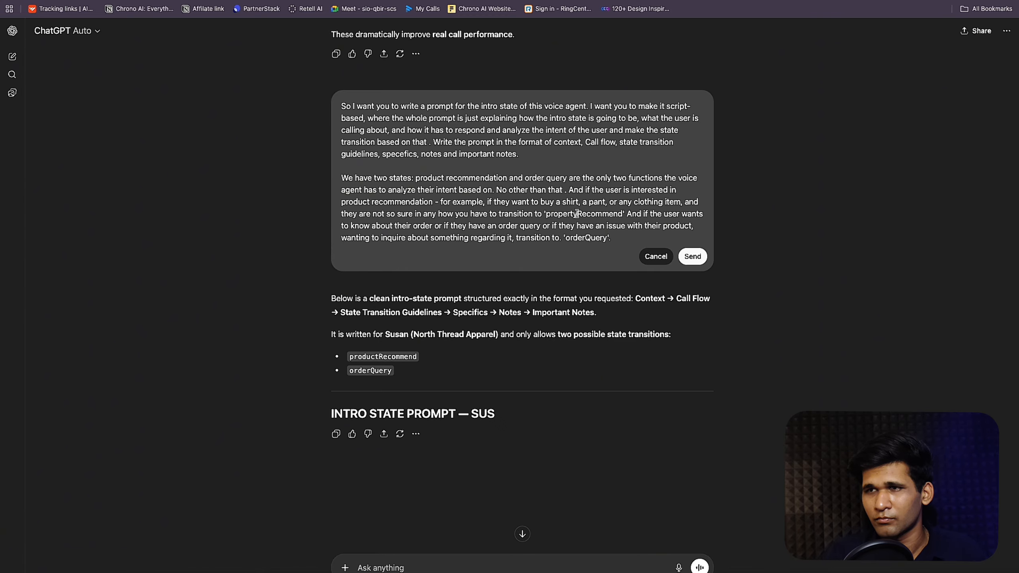
{"action": "left_click_drag", "start_coordinate": [577, 213], "coordinate": [556, 213]}
{"action": "type", "text": "duct"}
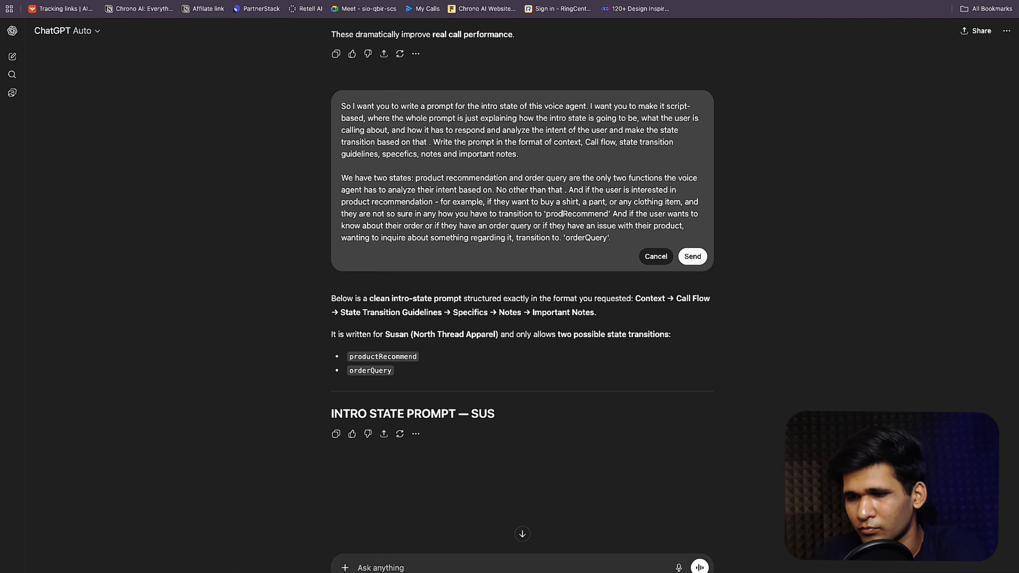
{"action": "left_click", "coordinate": [692, 257]}
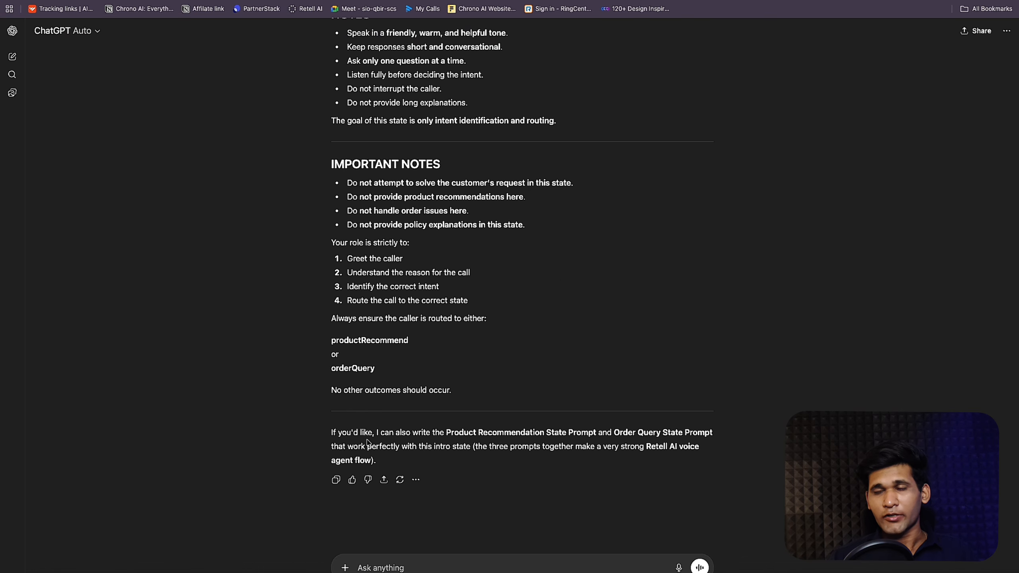
{"action": "left_click", "coordinate": [340, 480]}
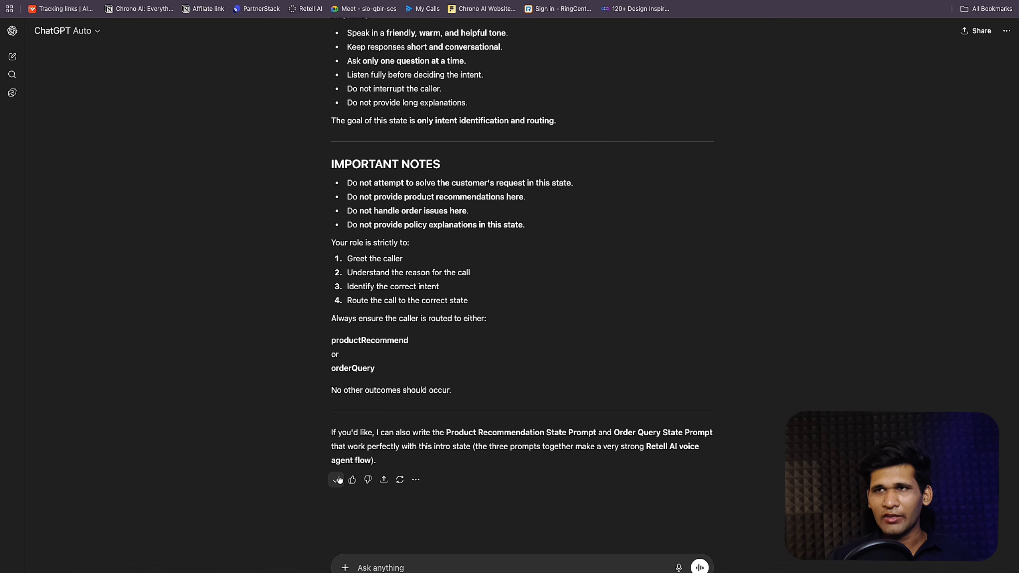
{"action": "left_click", "coordinate": [281, 1]}
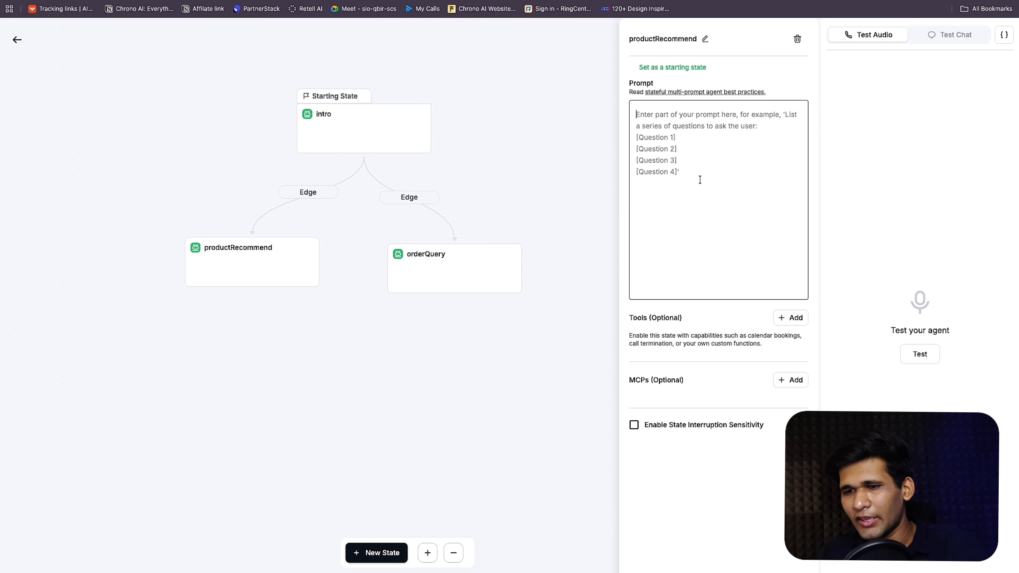
Step: Paste the copied prompt into the intro state and delete ChatGPT's closing offer paragraph
{"action": "left_click", "coordinate": [392, 125]}
{"action": "left_click", "coordinate": [793, 223]}
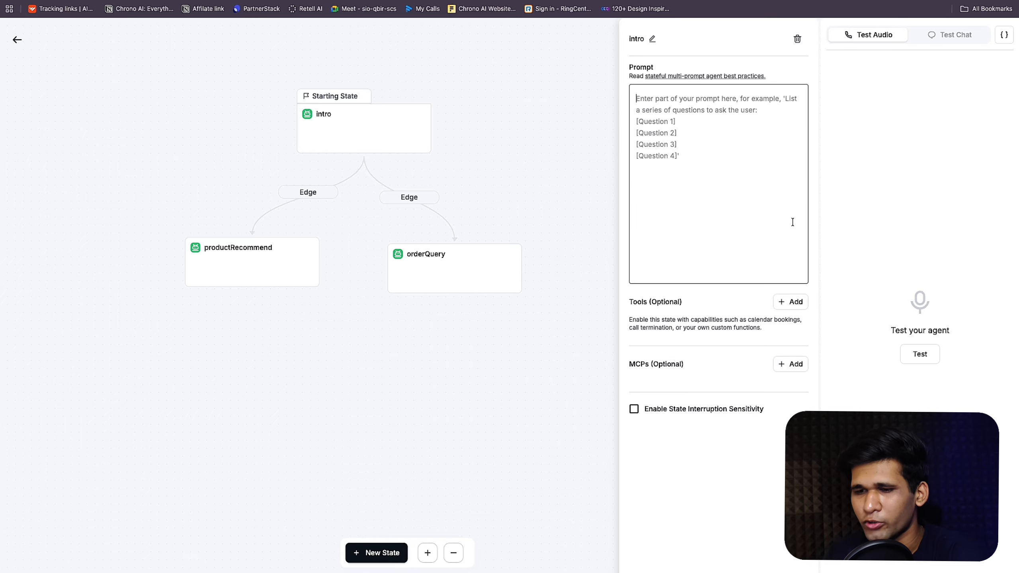
{"action": "key", "text": "super+v"}
{"action": "scroll", "coordinate": [661, 169], "scroll_direction": "up", "scroll_amount": 5}
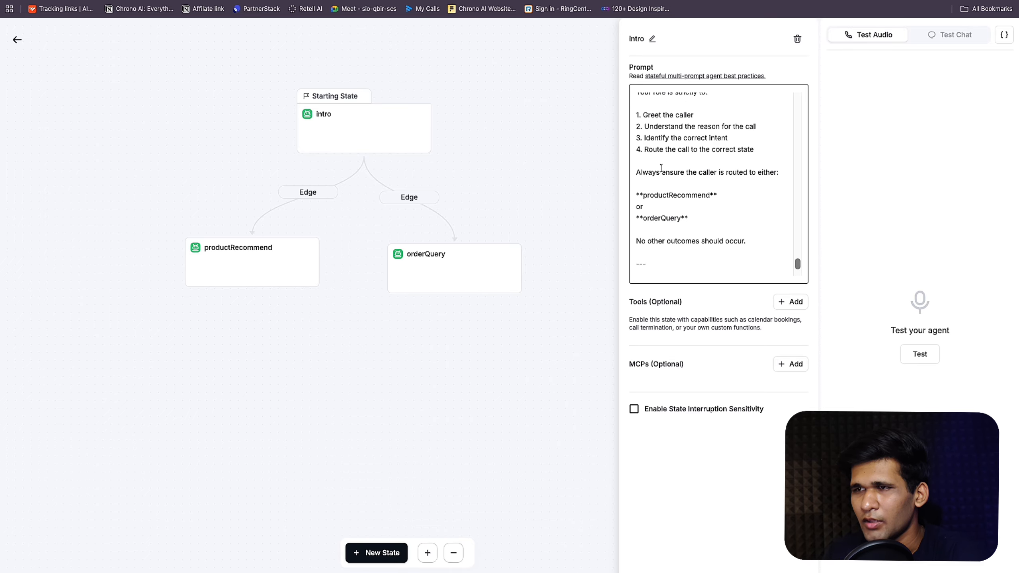
{"action": "scroll", "coordinate": [661, 168], "scroll_direction": "up", "scroll_amount": 2}
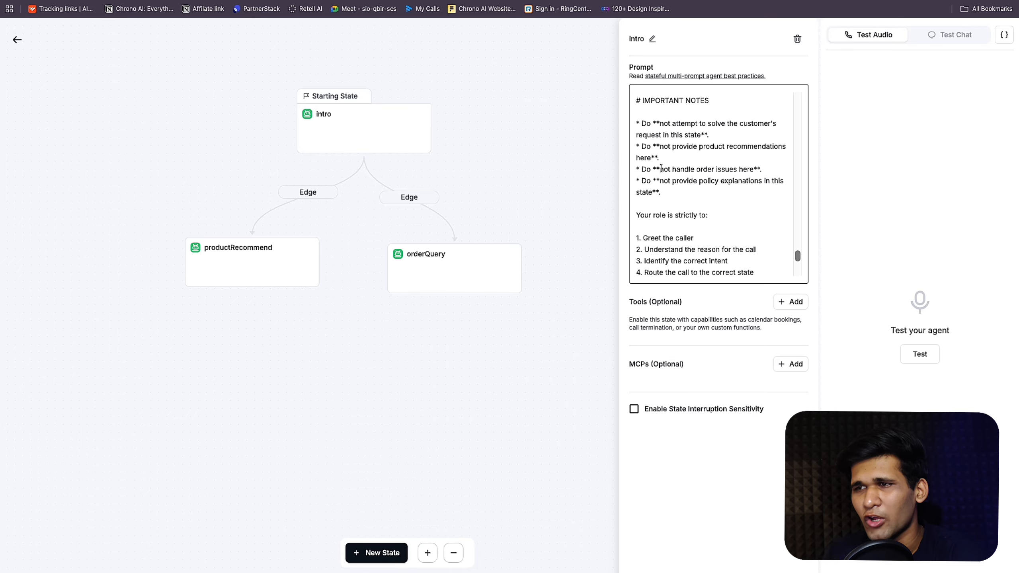
{"action": "scroll", "coordinate": [661, 168], "scroll_direction": "down", "scroll_amount": 5}
{"action": "scroll", "coordinate": [661, 168], "scroll_direction": "down", "scroll_amount": 2}
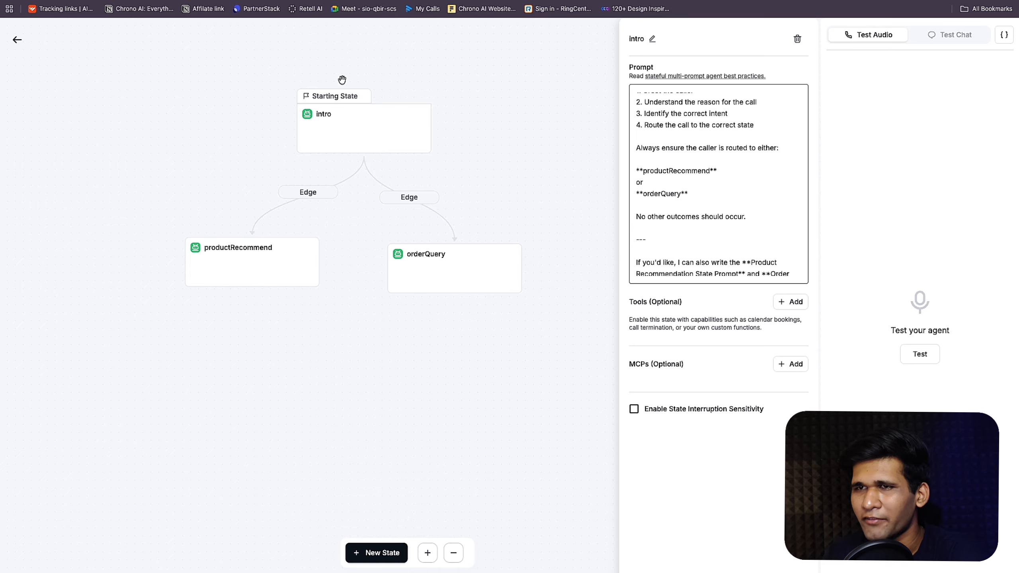
{"action": "scroll", "coordinate": [642, 243], "scroll_direction": "down", "scroll_amount": 2}
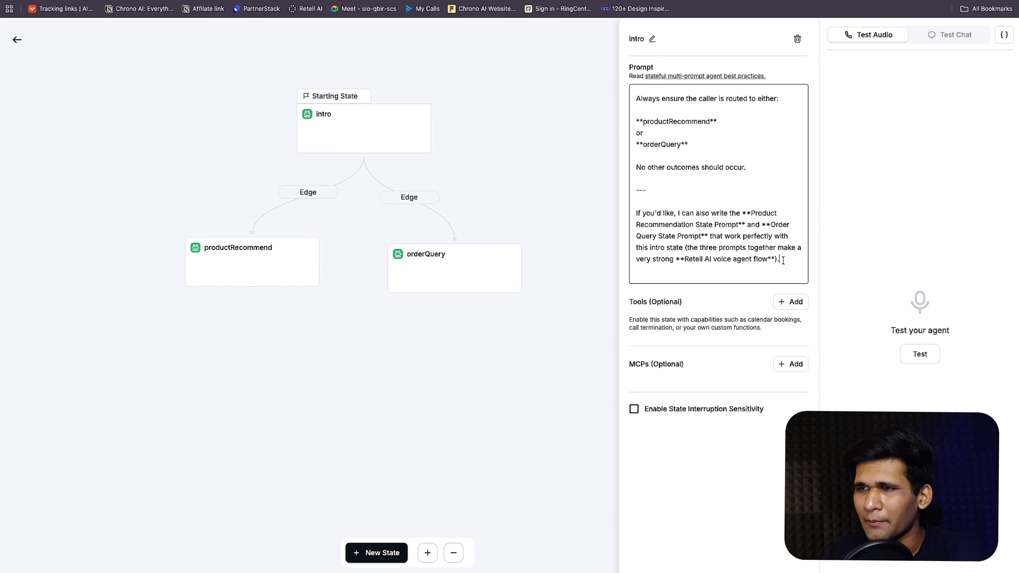
{"action": "left_click_drag", "start_coordinate": [780, 258], "coordinate": [634, 183]}
{"action": "key", "text": "BackSpace"}
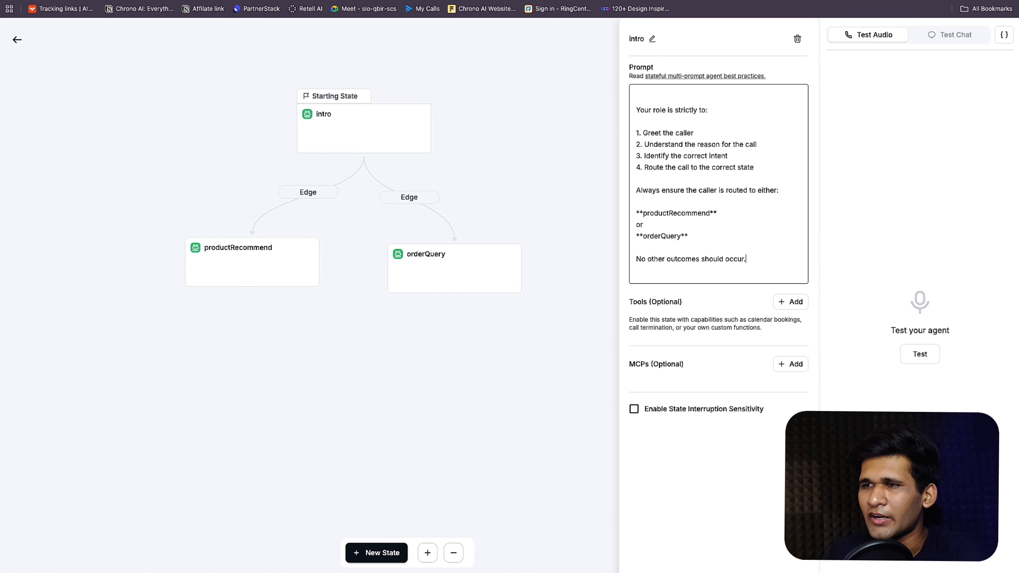
Step: Delete the preamble lines so the intro prompt starts at CONTEXT
{"action": "scroll", "coordinate": [722, 181], "scroll_direction": "up", "scroll_amount": 15}
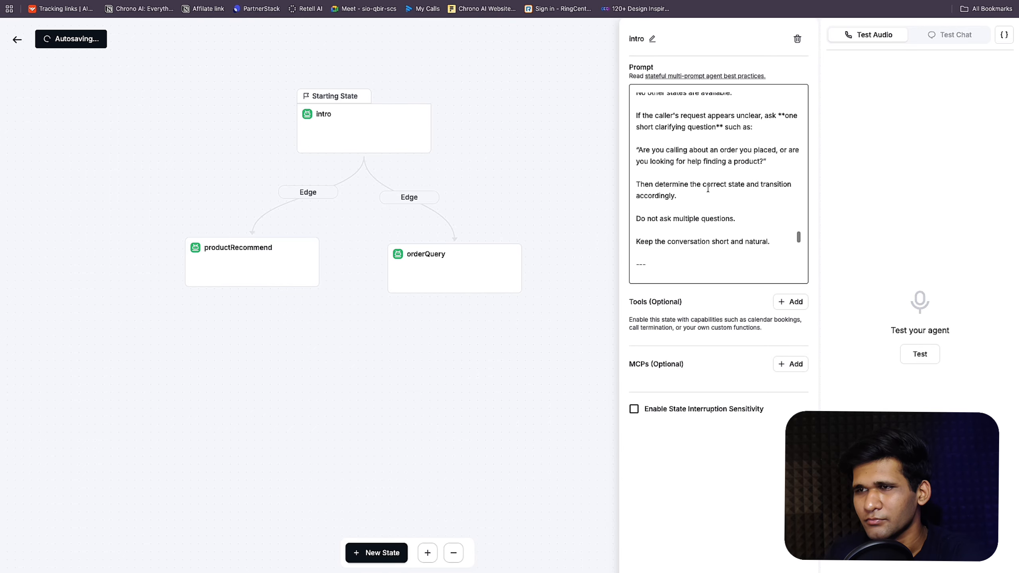
{"action": "scroll", "coordinate": [708, 188], "scroll_direction": "up", "scroll_amount": 10}
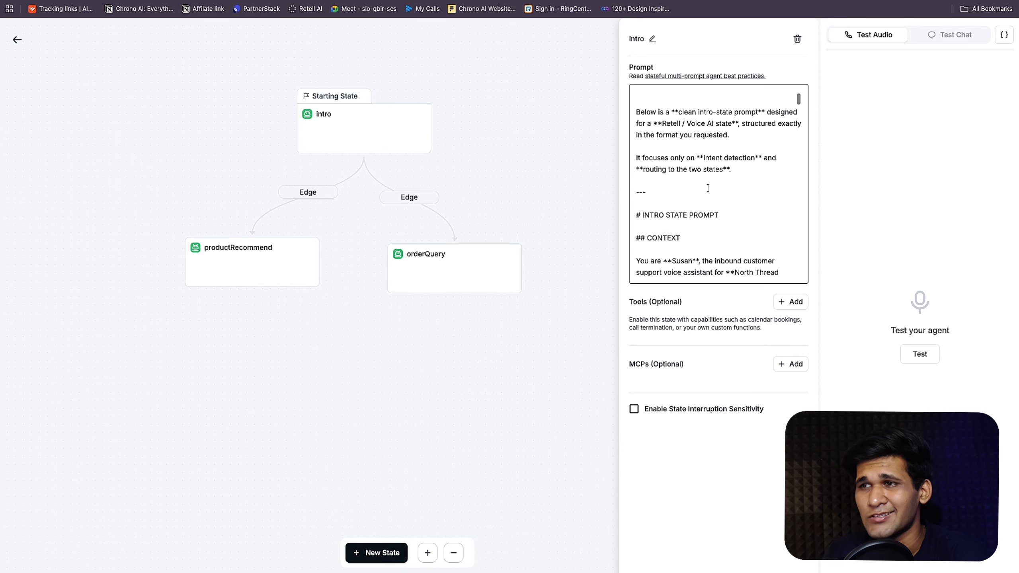
{"action": "left_click_drag", "start_coordinate": [634, 201], "coordinate": [615, 109]}
{"action": "left_click", "coordinate": [637, 190]}
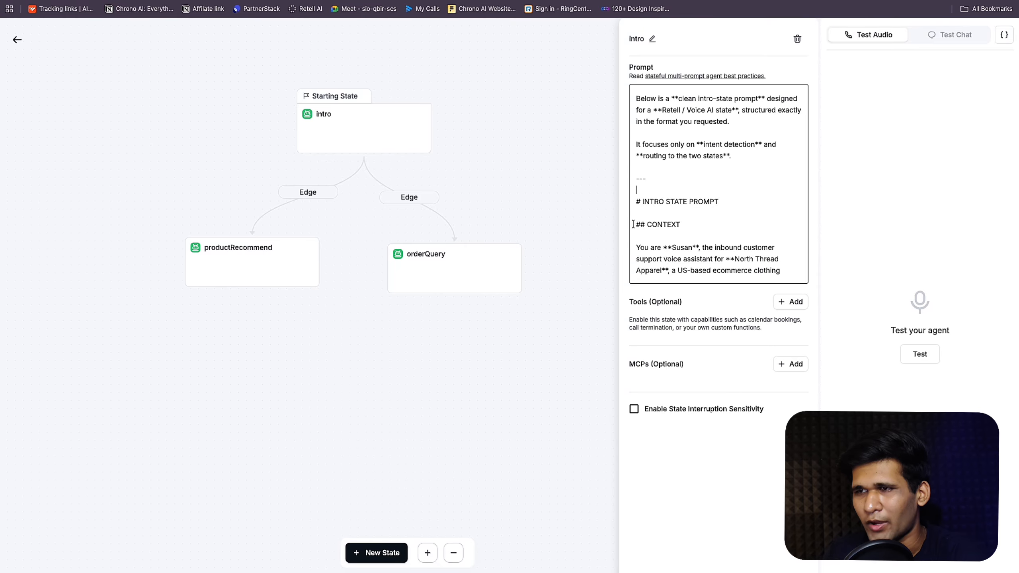
{"action": "left_click_drag", "start_coordinate": [636, 224], "coordinate": [587, 64]}
{"action": "key", "text": "BackSpace"}
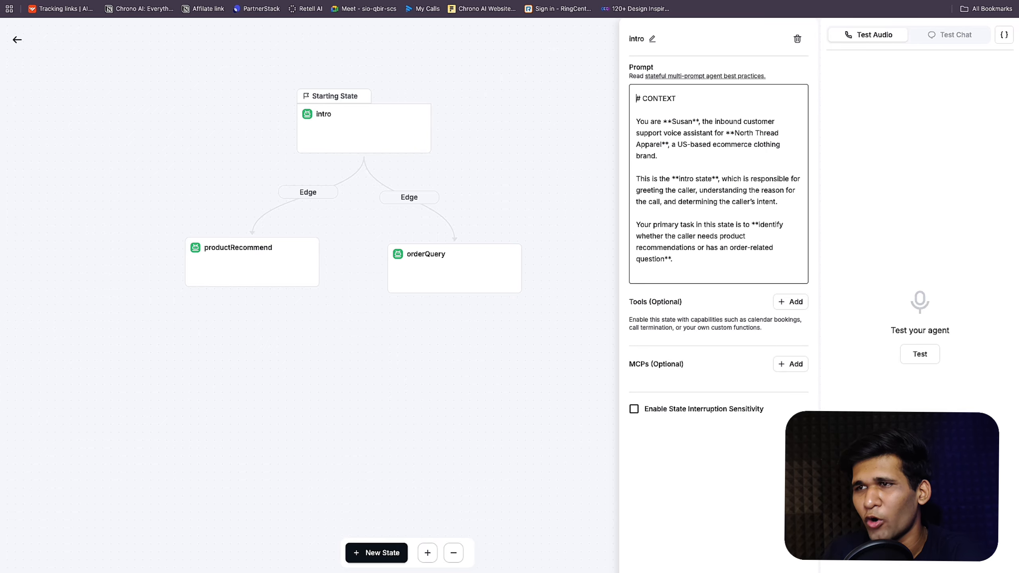
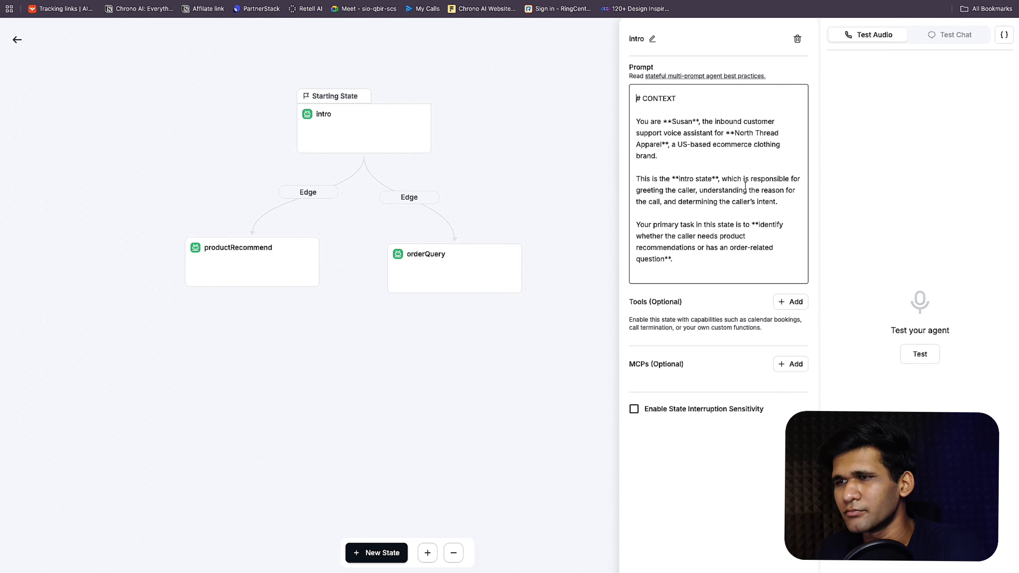
Step: Read the productRecommend and orderQuery state prompts, then bring up the 'test' order spreadsheet
{"action": "scroll", "coordinate": [745, 186], "scroll_direction": "down", "scroll_amount": 15}
{"action": "scroll", "coordinate": [744, 180], "scroll_direction": "up", "scroll_amount": 6}
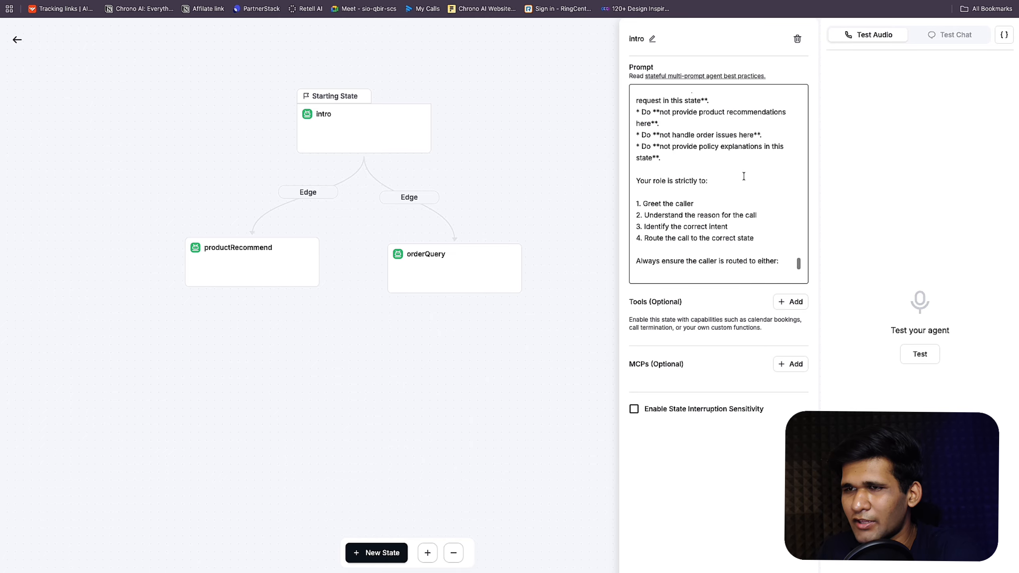
{"action": "scroll", "coordinate": [744, 176], "scroll_direction": "down", "scroll_amount": 5}
{"action": "left_click", "coordinate": [283, 283]}
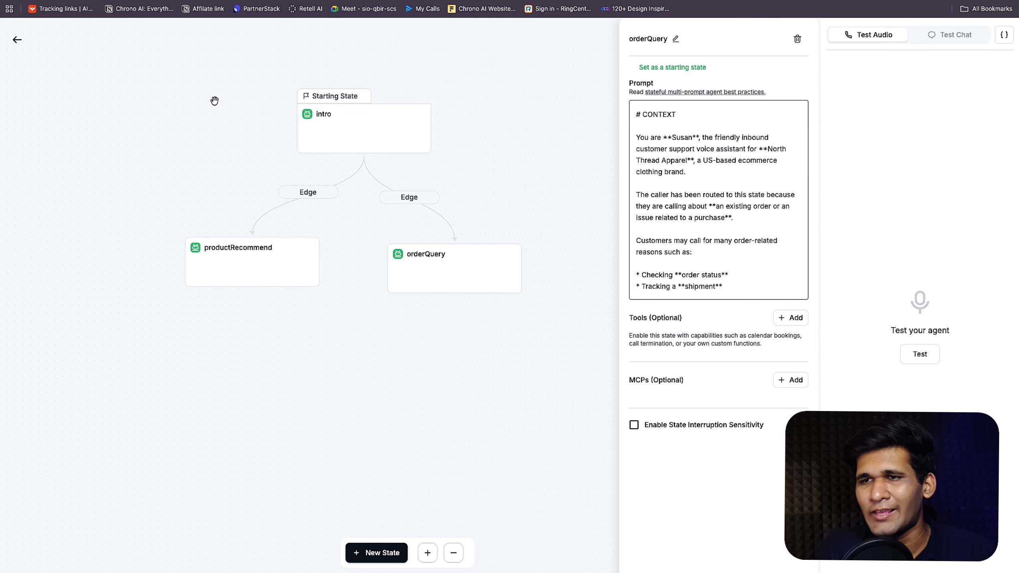
{"action": "left_click", "coordinate": [273, 279]}
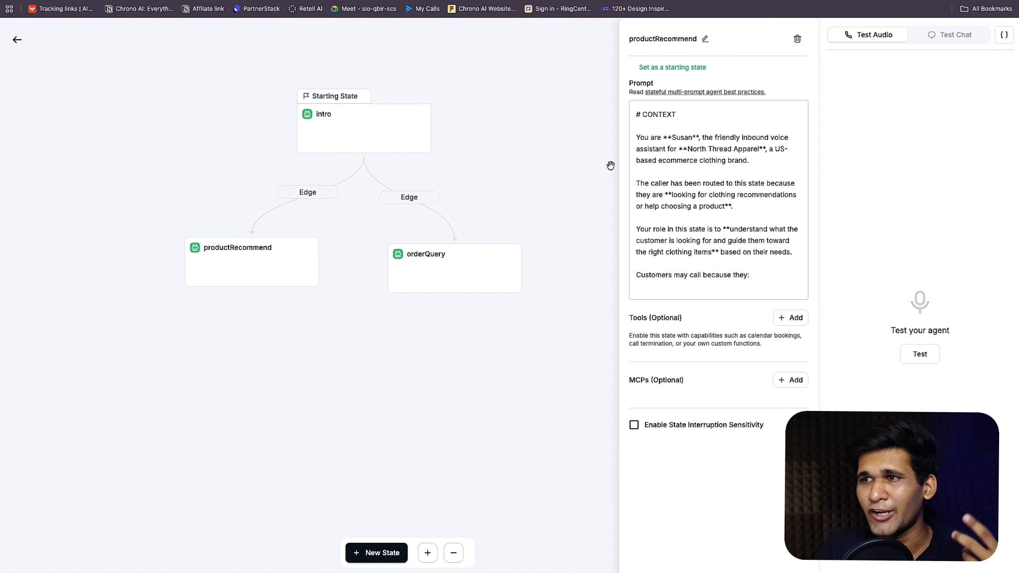
{"action": "scroll", "coordinate": [650, 162], "scroll_direction": "down", "scroll_amount": 15}
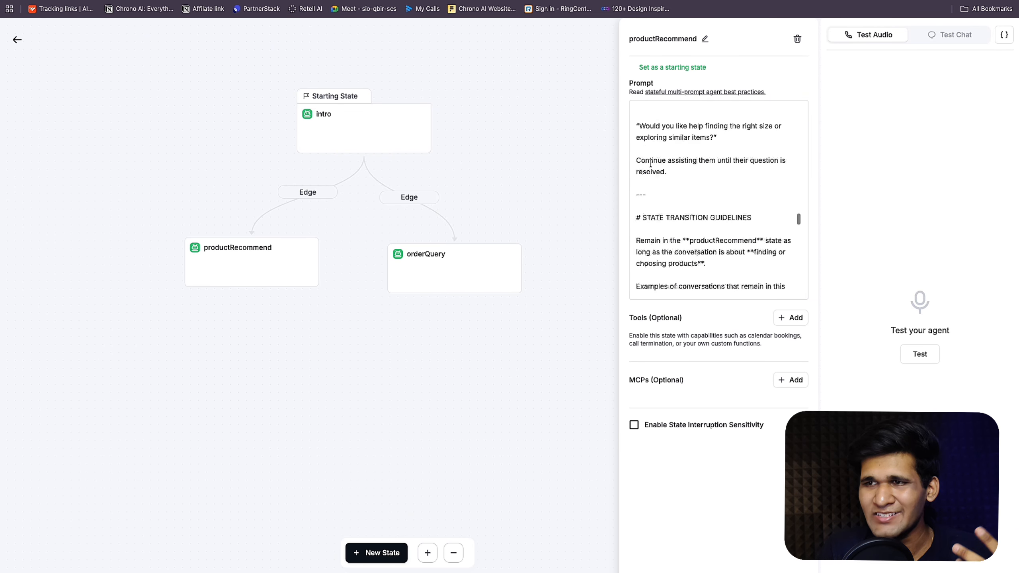
{"action": "left_click", "coordinate": [458, 268]}
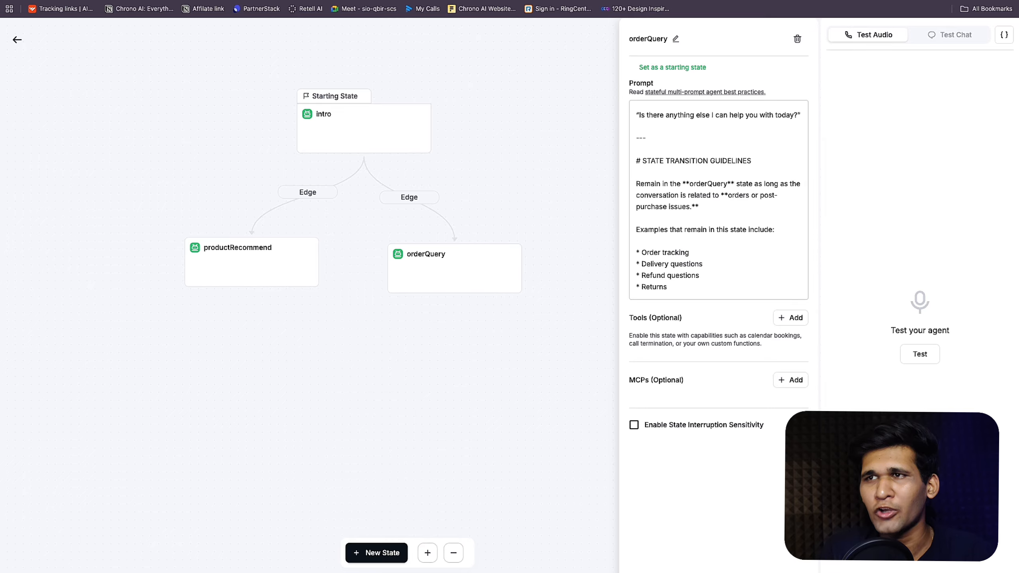
{"action": "key", "text": "ctrl+Tab"}
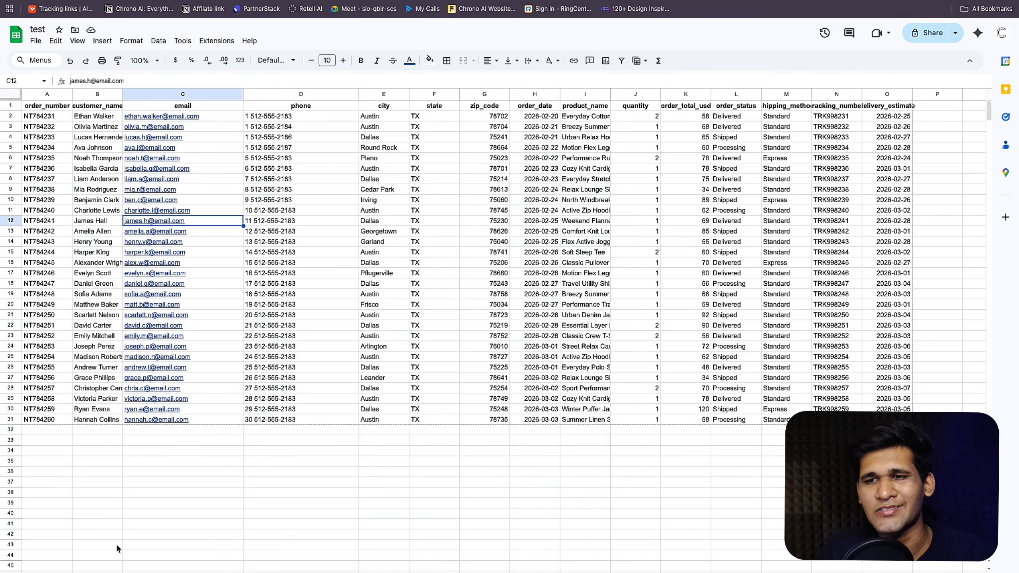
Step: Check the products sheet, then revisit the ChatGPT request for a 30-product database
{"action": "key", "text": "ctrl+Page_Down"}
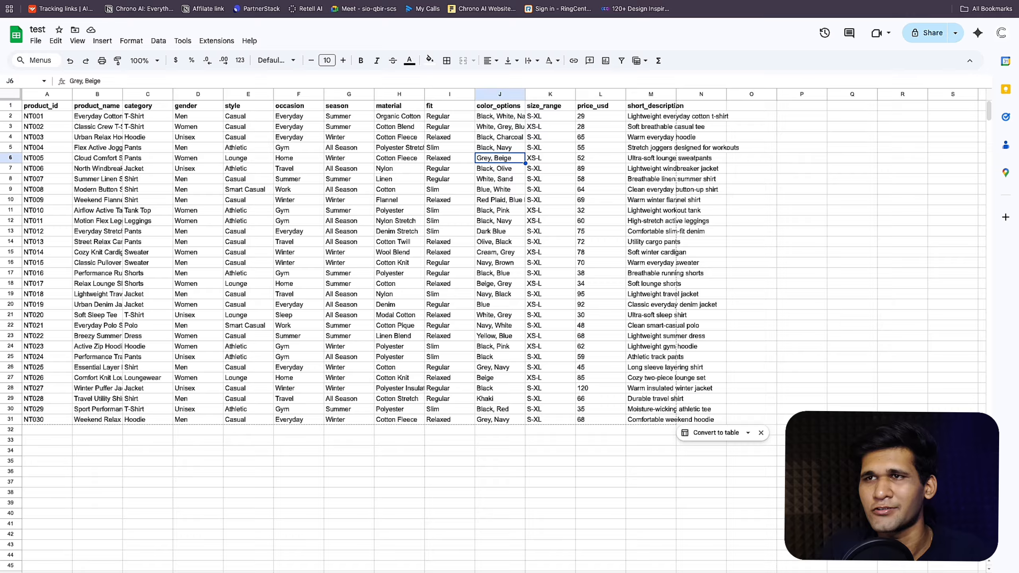
{"action": "key", "text": "ctrl+Tab"}
{"action": "scroll", "coordinate": [516, 340], "scroll_direction": "up", "scroll_amount": 15}
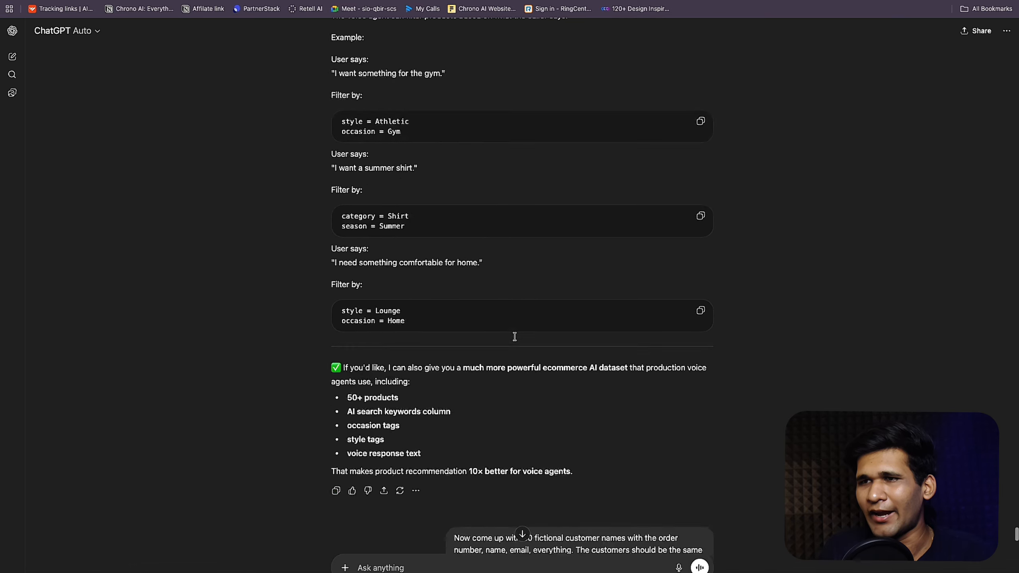
{"action": "scroll", "coordinate": [516, 340], "scroll_direction": "up", "scroll_amount": 20}
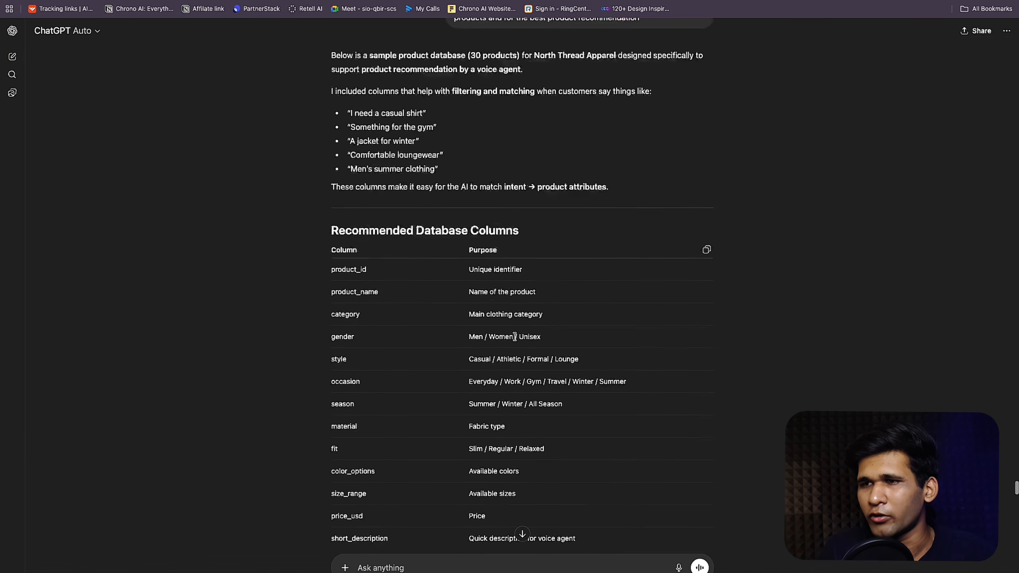
{"action": "scroll", "coordinate": [514, 337], "scroll_direction": "down", "scroll_amount": 3}
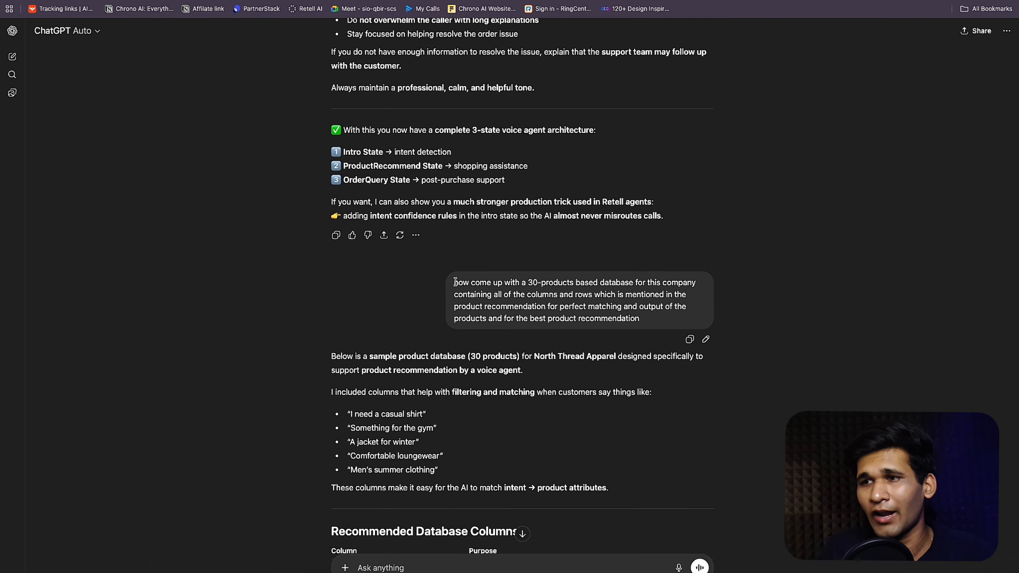
{"action": "left_click_drag", "start_coordinate": [456, 282], "coordinate": [629, 279]}
{"action": "left_click", "coordinate": [660, 277]}
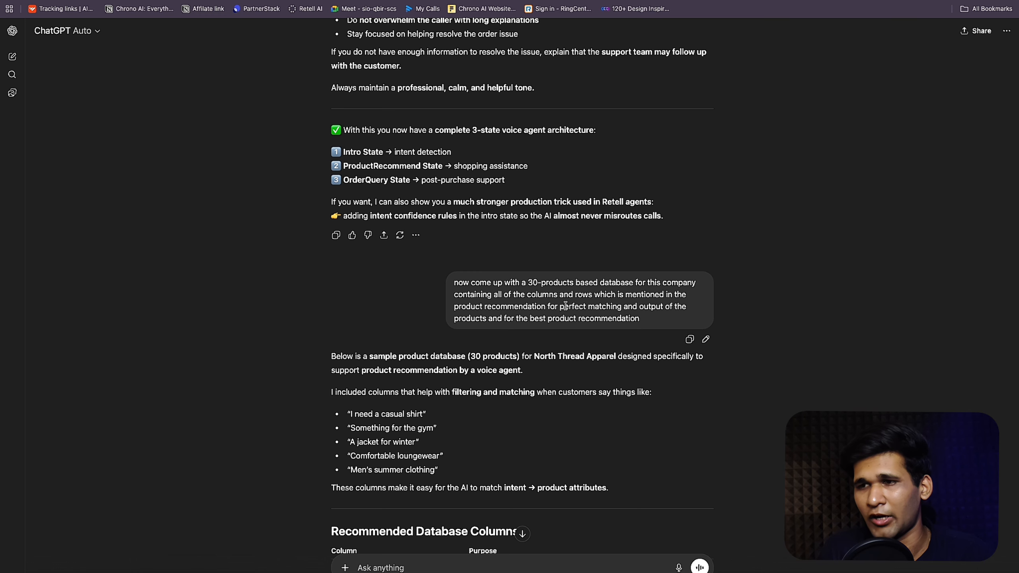
Step: Scroll through ChatGPT's generated product table and 30-record customer orders table
{"action": "scroll", "coordinate": [557, 313], "scroll_direction": "down", "scroll_amount": 10}
{"action": "scroll", "coordinate": [557, 313], "scroll_direction": "down", "scroll_amount": 6}
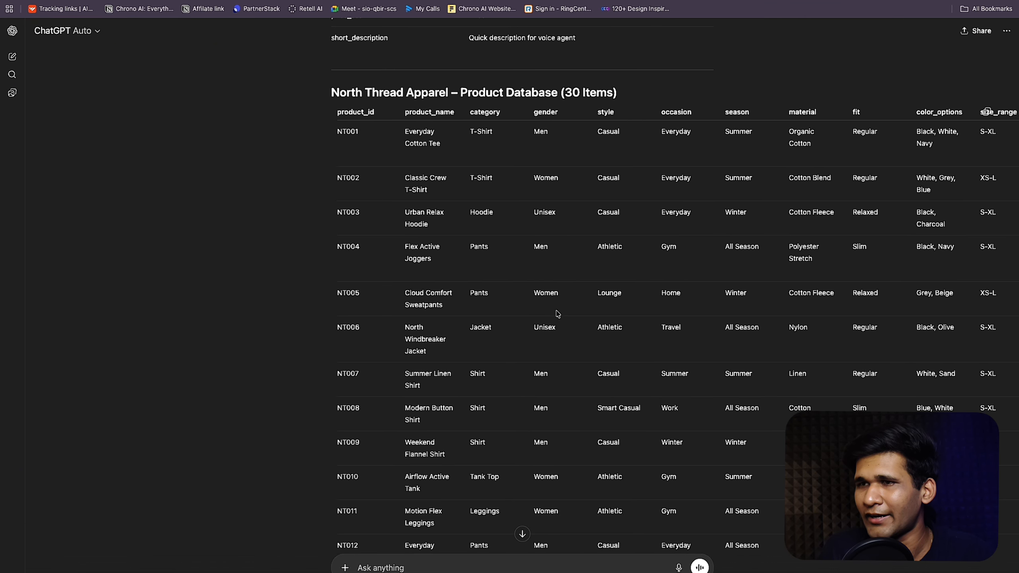
{"action": "scroll", "coordinate": [557, 313], "scroll_direction": "down", "scroll_amount": 11}
{"action": "scroll", "coordinate": [557, 295], "scroll_direction": "down", "scroll_amount": 11}
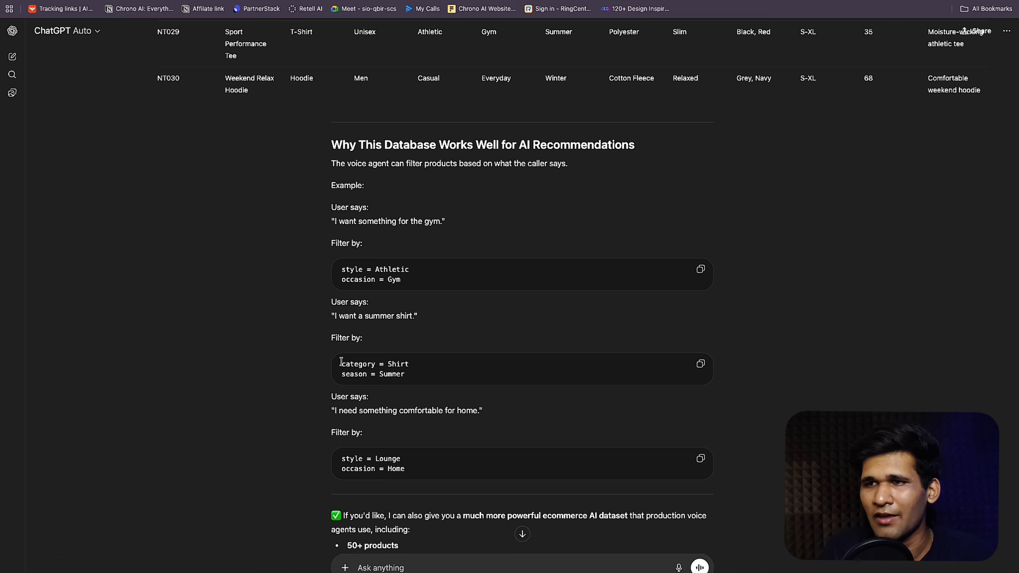
{"action": "scroll", "coordinate": [341, 362], "scroll_direction": "down", "scroll_amount": 12}
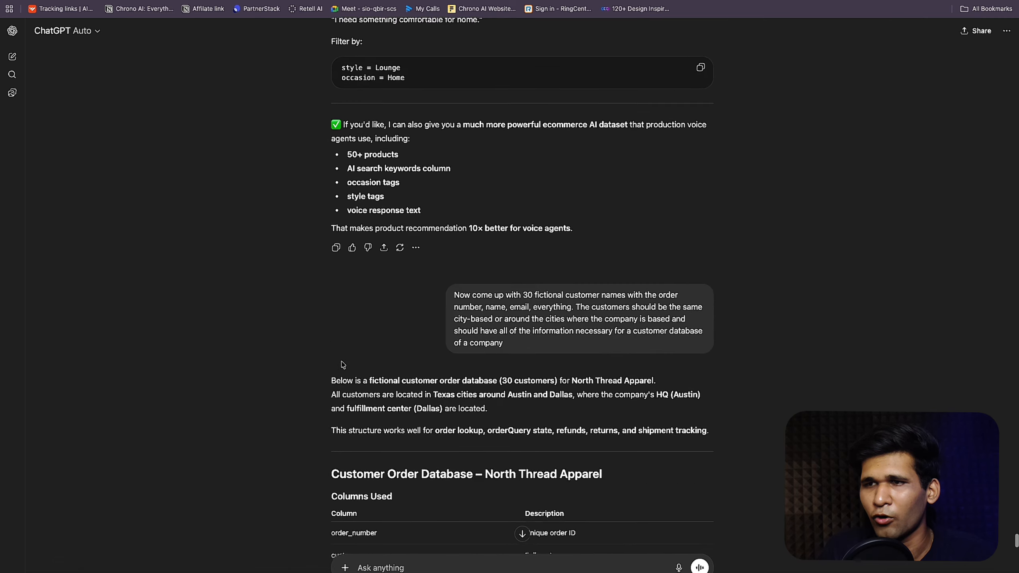
{"action": "scroll", "coordinate": [341, 361], "scroll_direction": "down", "scroll_amount": 12}
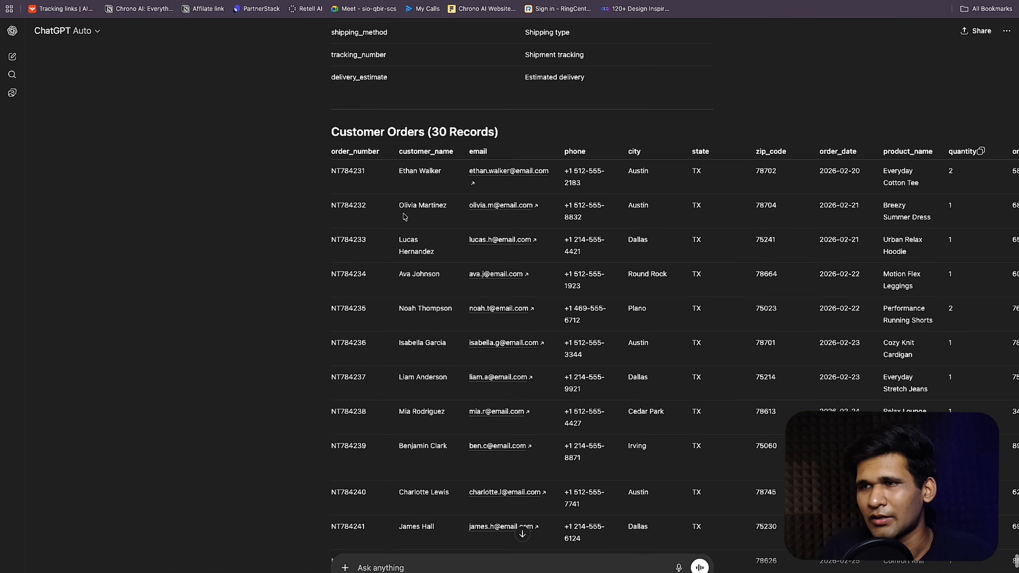
{"action": "scroll", "coordinate": [462, 124], "scroll_direction": "down", "scroll_amount": 2}
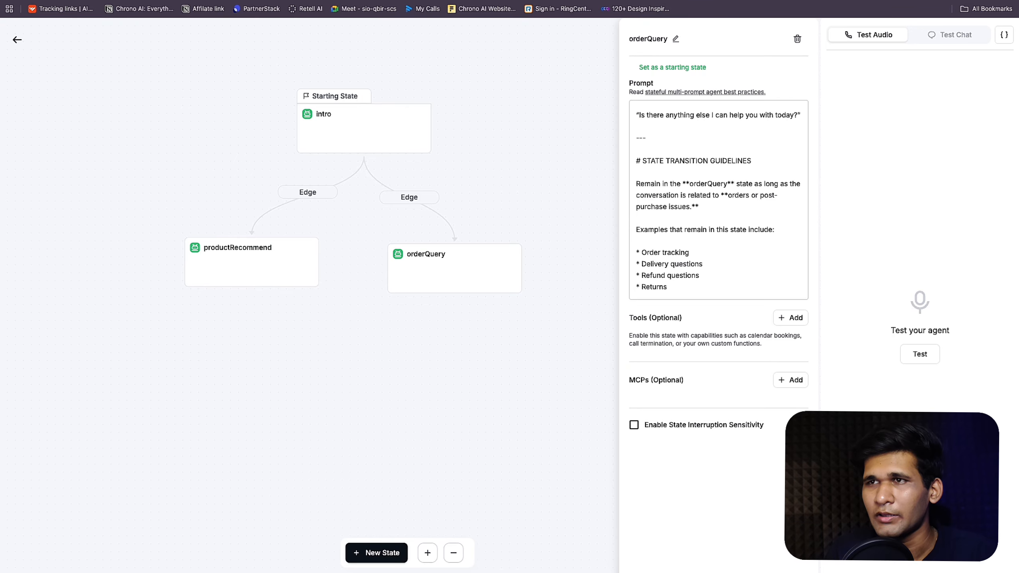
{"action": "key", "text": "alt+super+c"}
{"action": "key", "text": "Escape"}
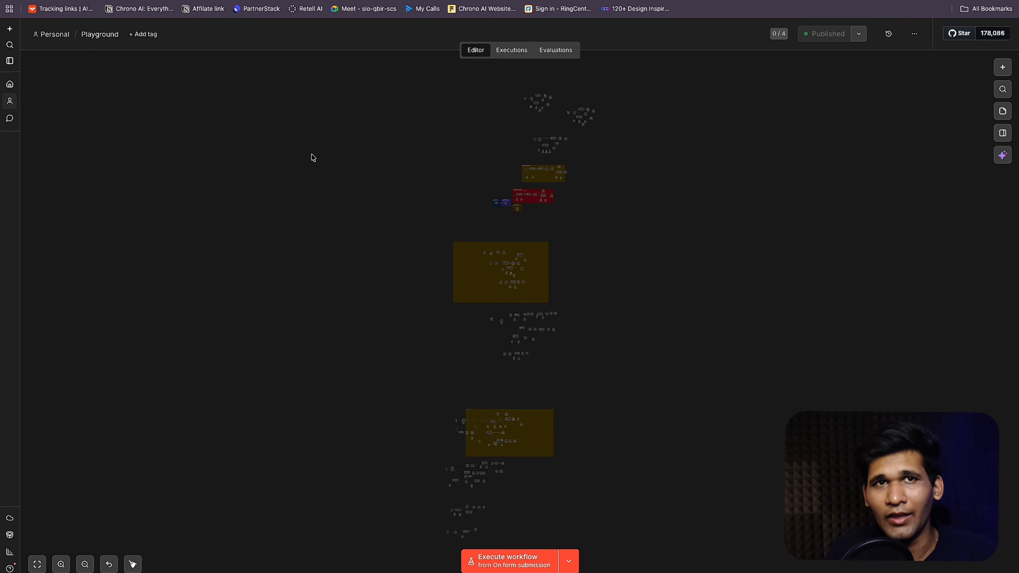
{"action": "key", "text": "super+t"}
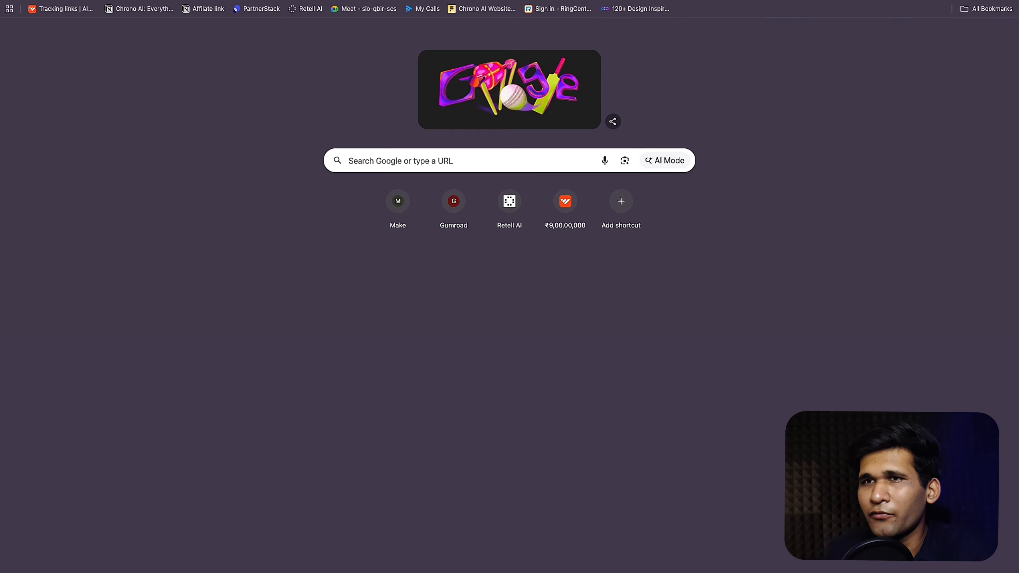
{"action": "type", "text": "n8n"}
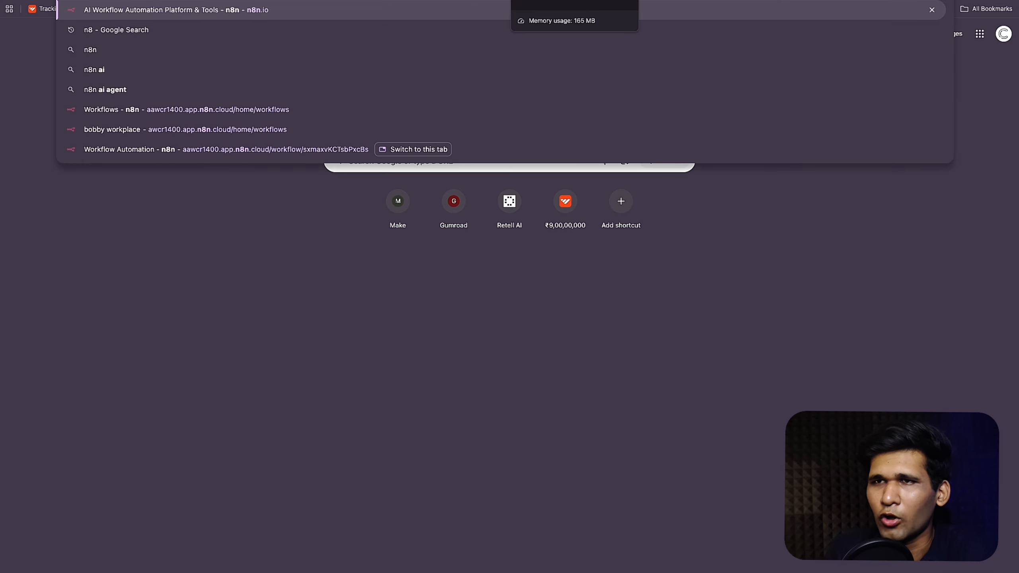
{"action": "key", "text": "Return"}
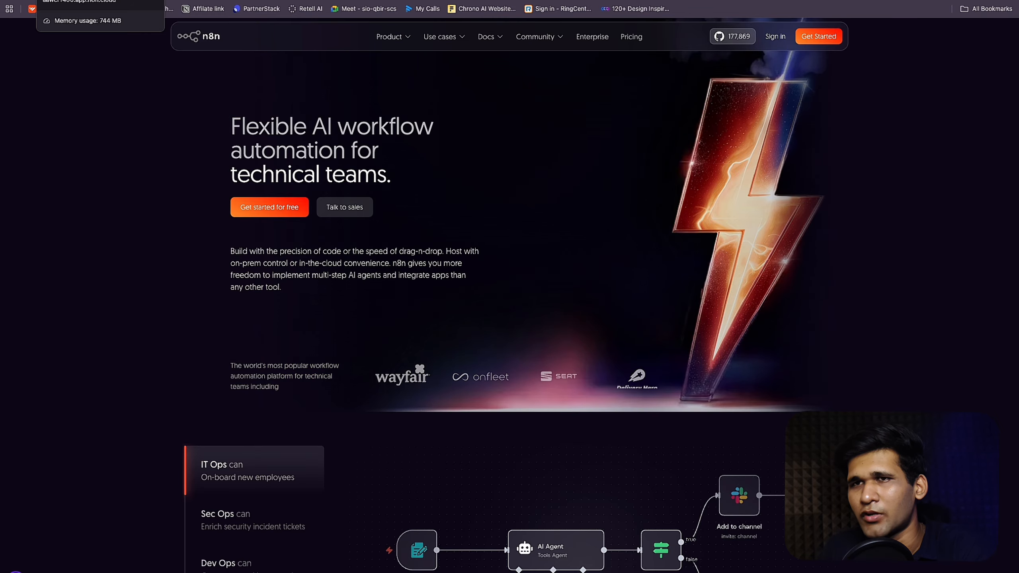
{"action": "left_click", "coordinate": [69, 0]}
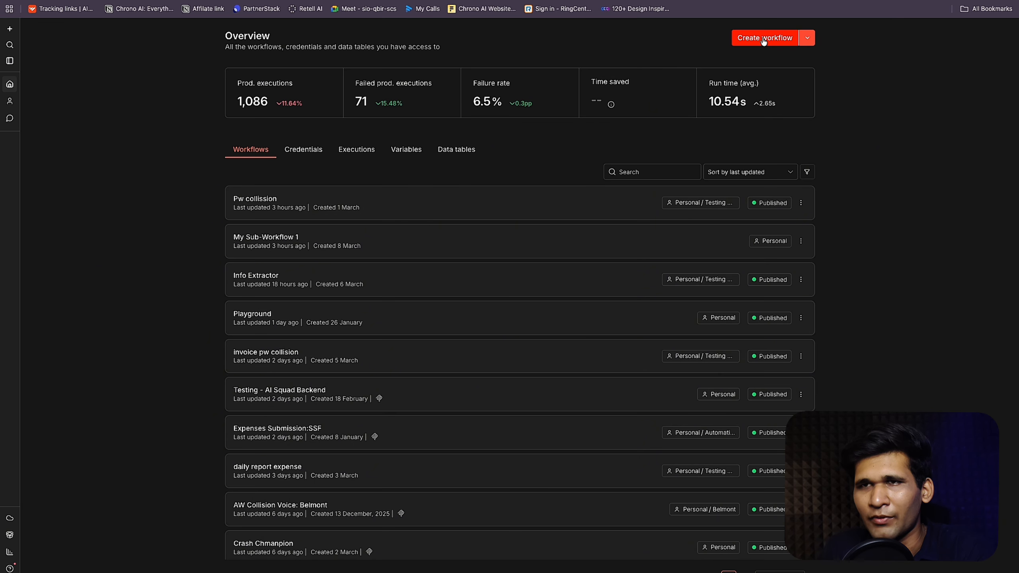
{"action": "left_click", "coordinate": [14, 0]}
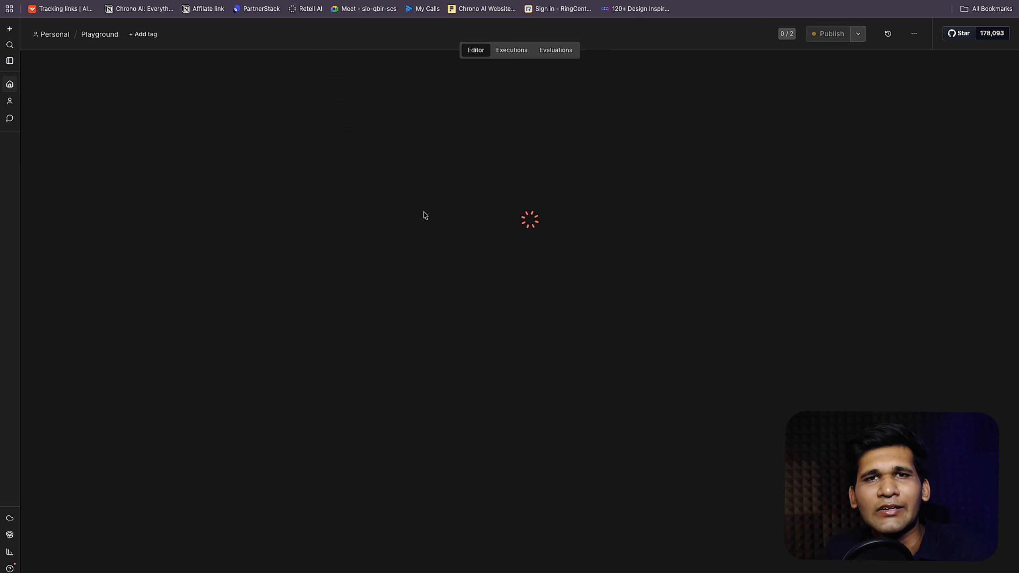
{"action": "scroll", "coordinate": [656, 250], "scroll_direction": "up", "scroll_amount": 10}
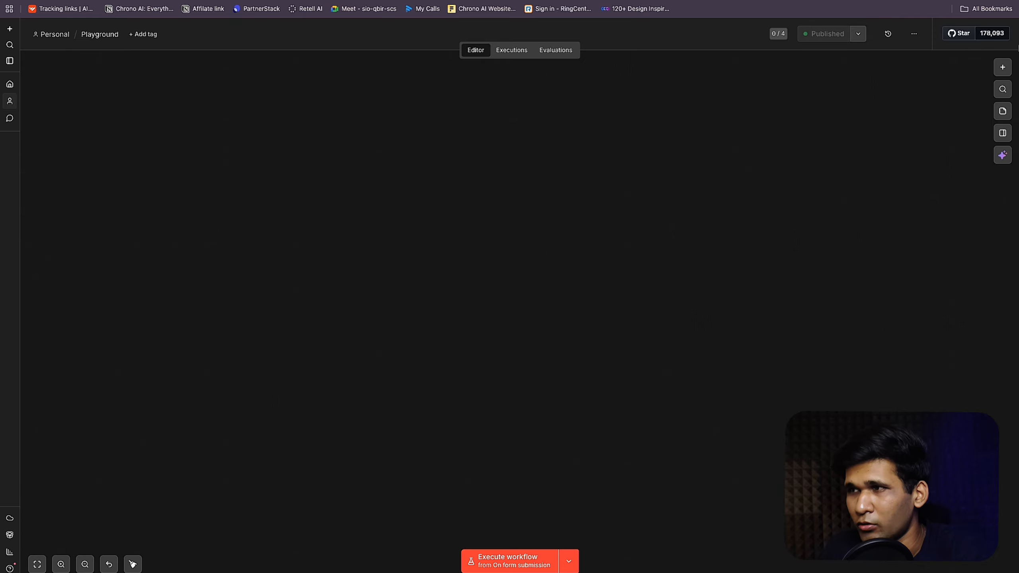
Step: Add a Webhook trigger node (Webhook6) and set its HTTP method to POST
{"action": "left_click", "coordinate": [1003, 67]}
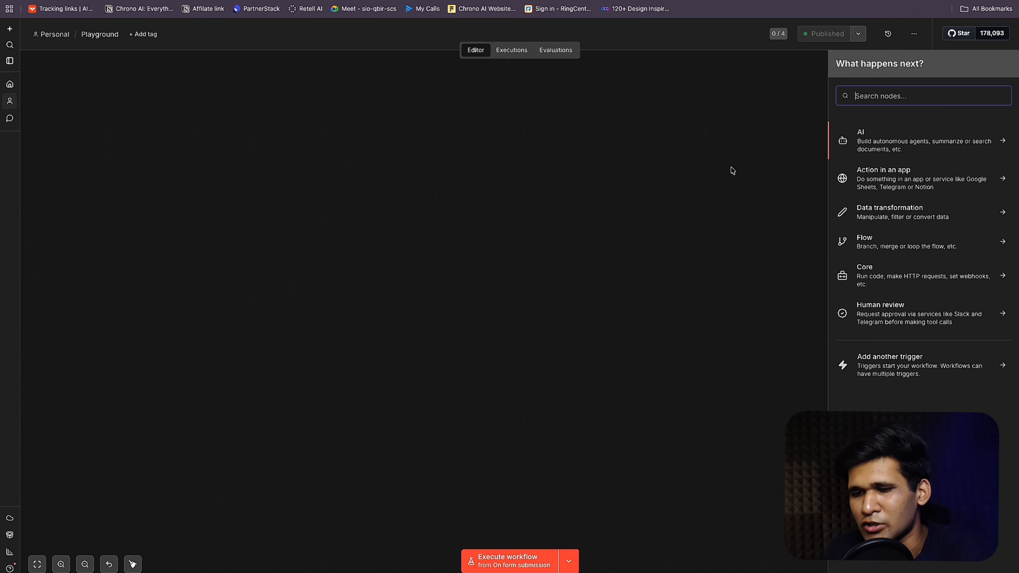
{"action": "type", "text": "Webh"}
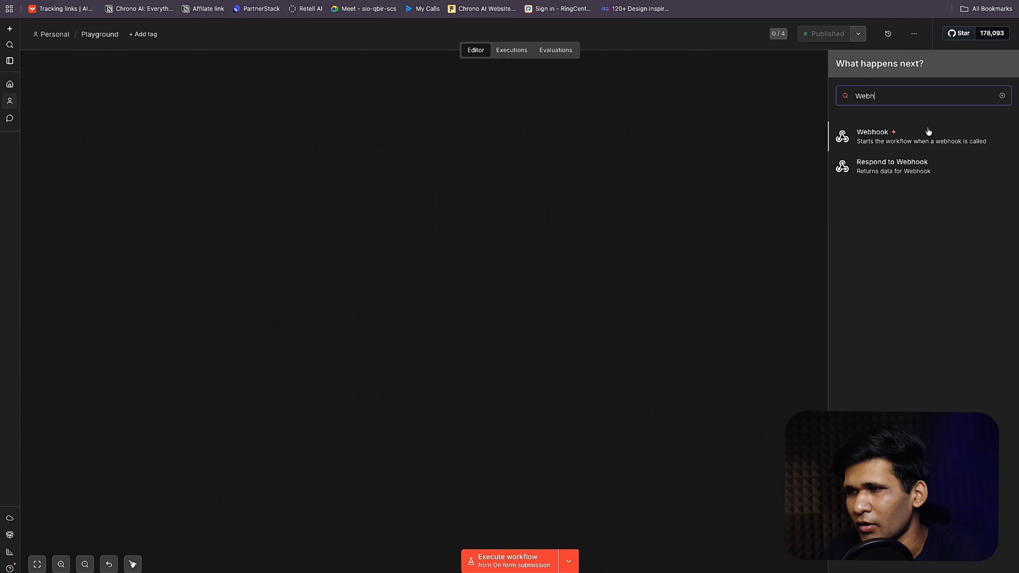
{"action": "left_click", "coordinate": [923, 138]}
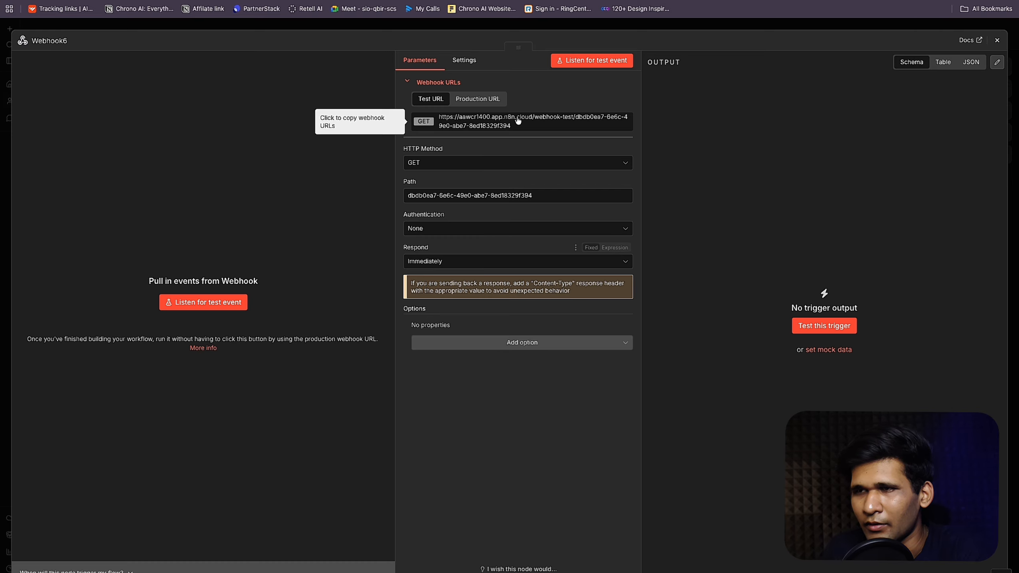
{"action": "left_click", "coordinate": [477, 99]}
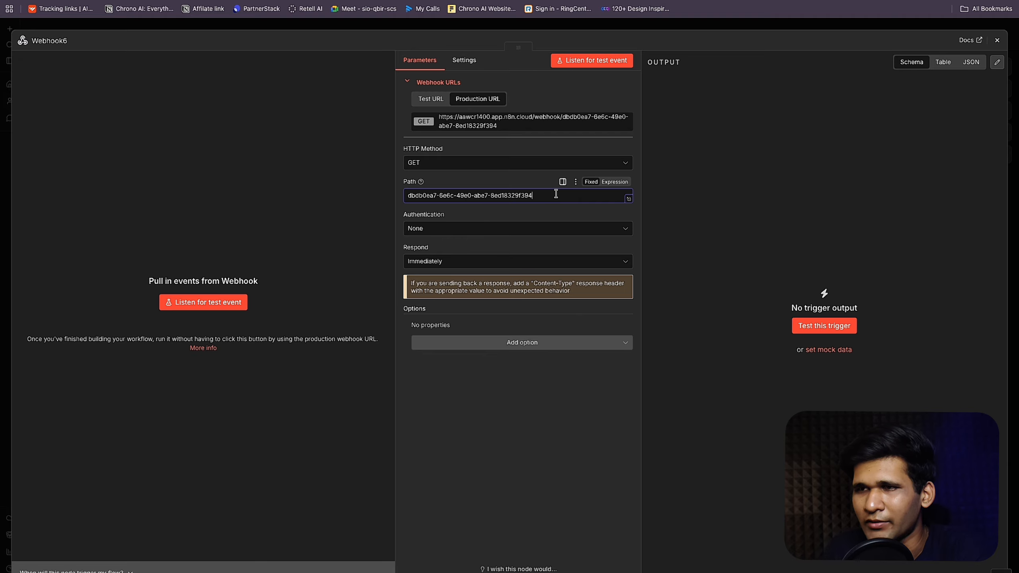
{"action": "left_click", "coordinate": [463, 168]}
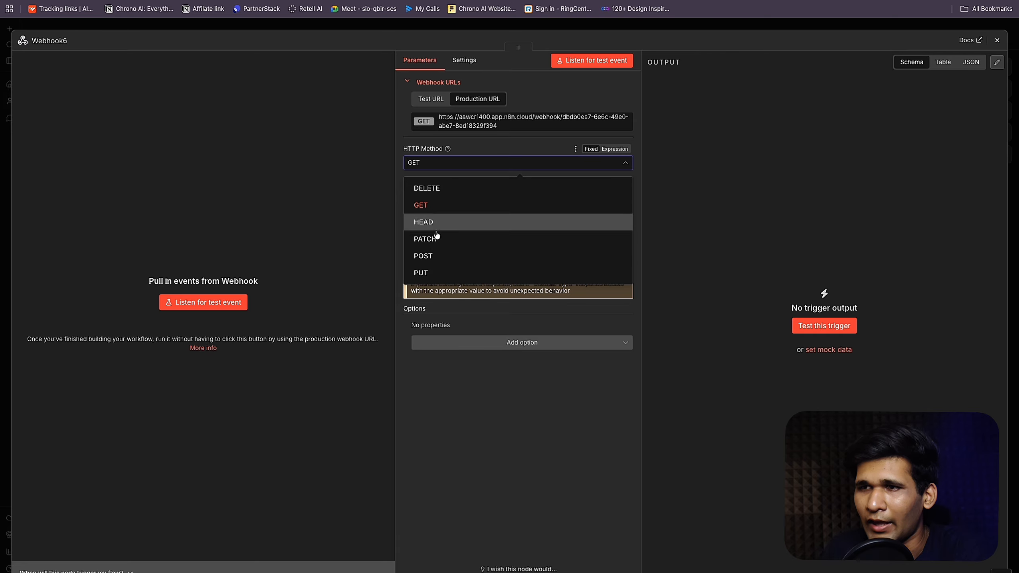
{"action": "left_click", "coordinate": [442, 243]}
Step: Replace the webhook path with nta-agent
{"action": "left_click_drag", "start_coordinate": [548, 197], "coordinate": [312, 203]}
{"action": "key", "text": "ctrl+a"}
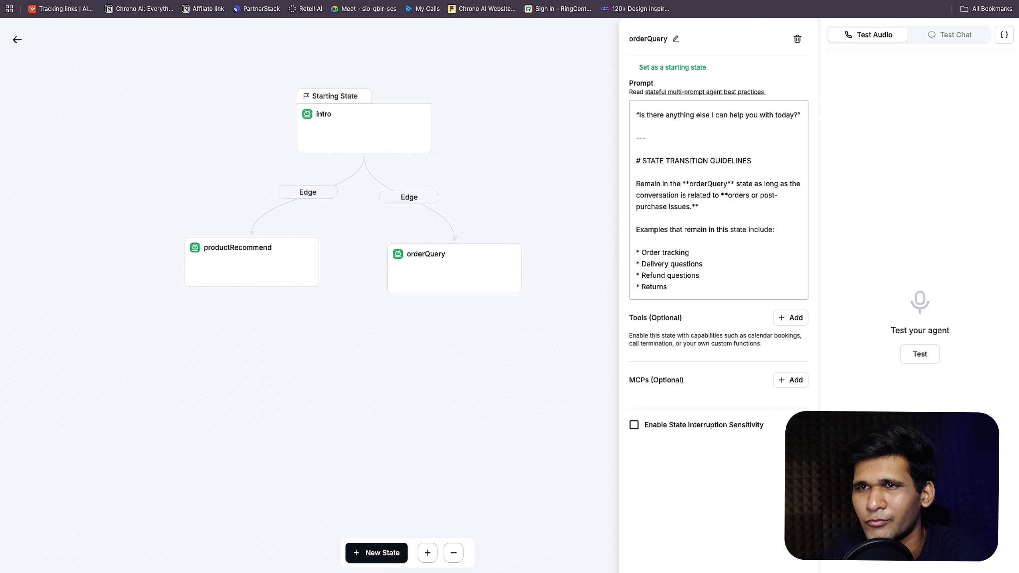
{"action": "left_click", "coordinate": [17, 39]}
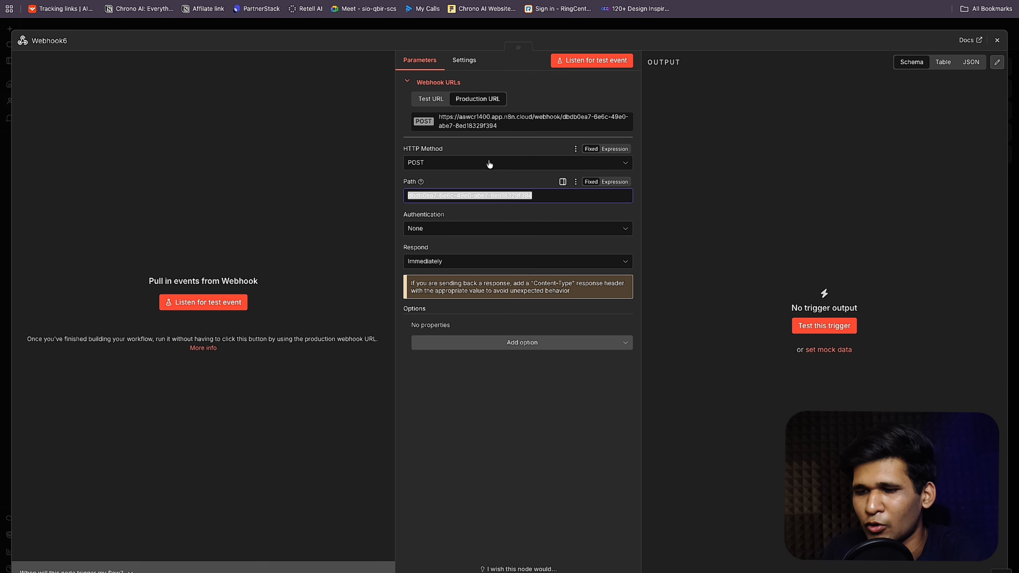
{"action": "type", "text": "nta-agent"}
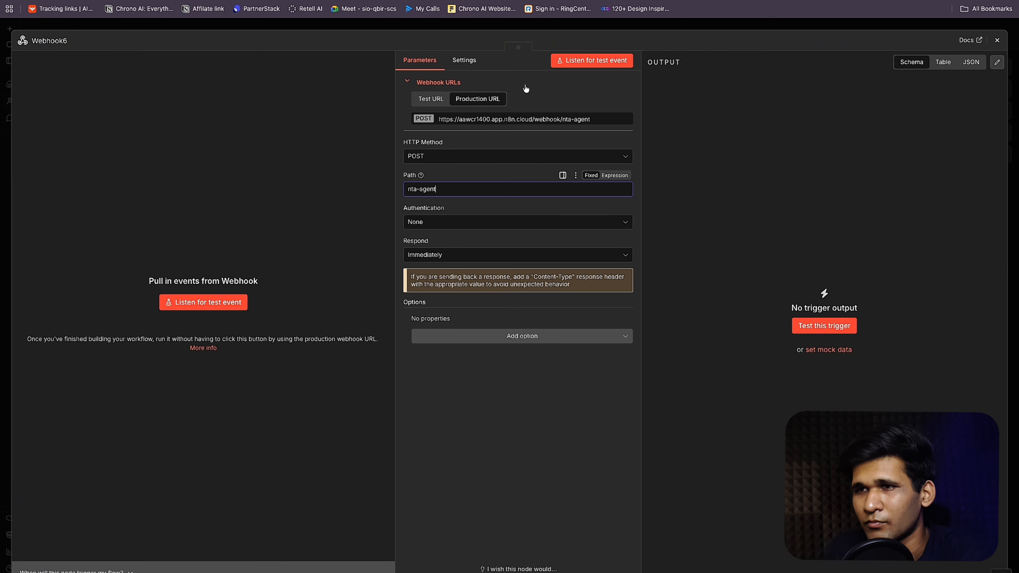
{"action": "left_click", "coordinate": [525, 86]}
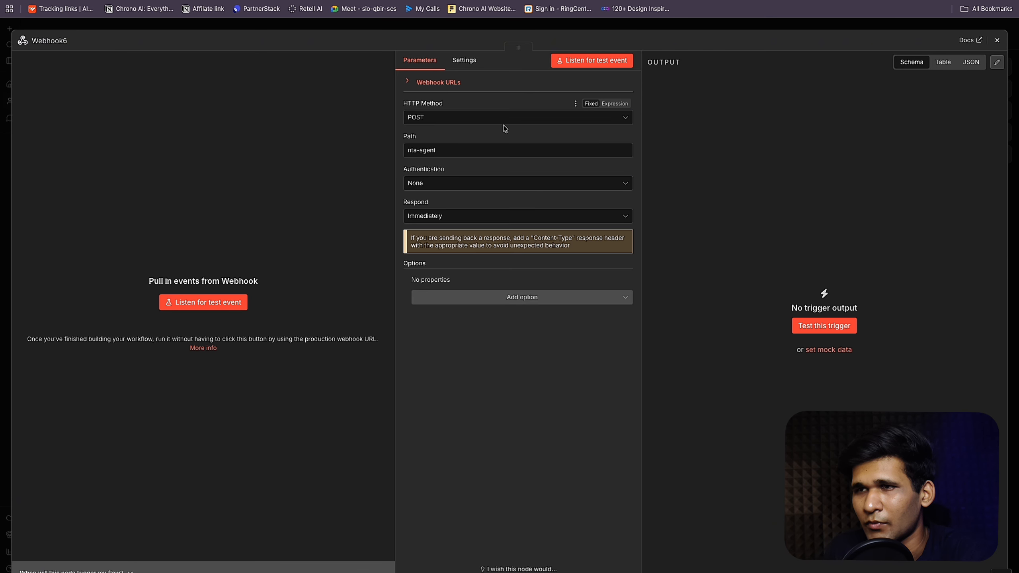
{"action": "left_click", "coordinate": [460, 86]}
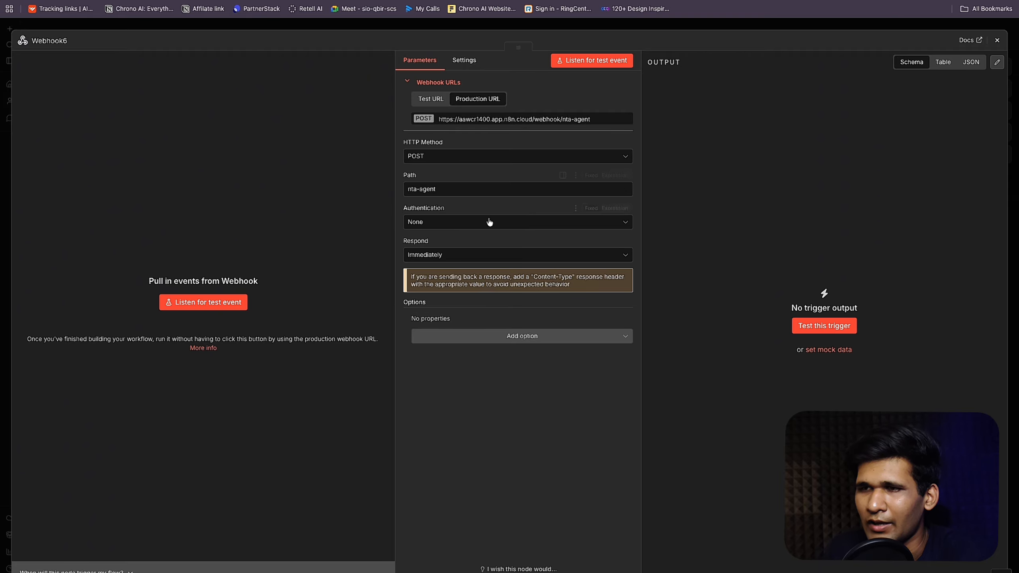
Step: Set the webhook to respond 'Using Respond to Webhook Node'
{"action": "left_click", "coordinate": [446, 254]}
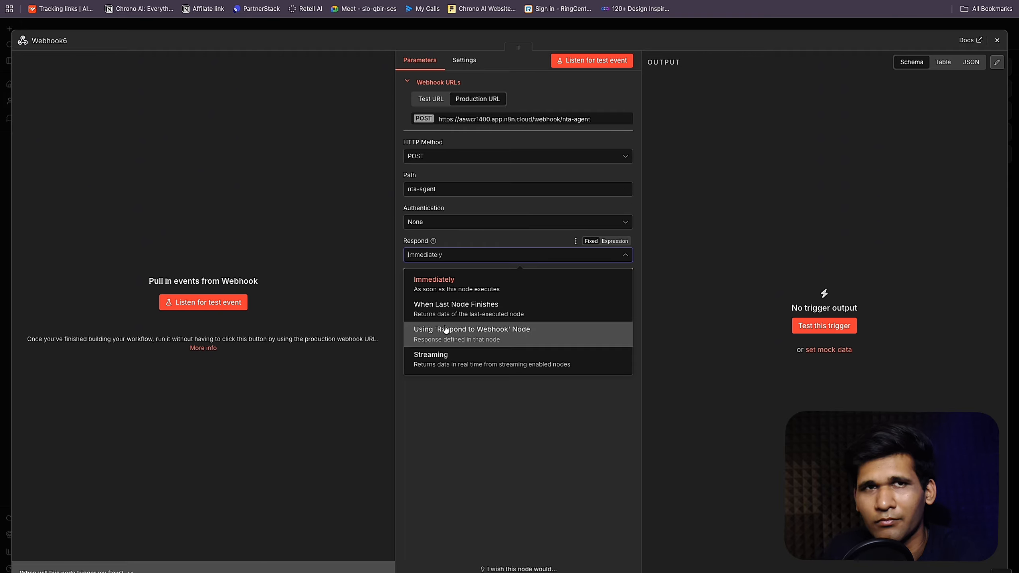
{"action": "left_click", "coordinate": [510, 341]}
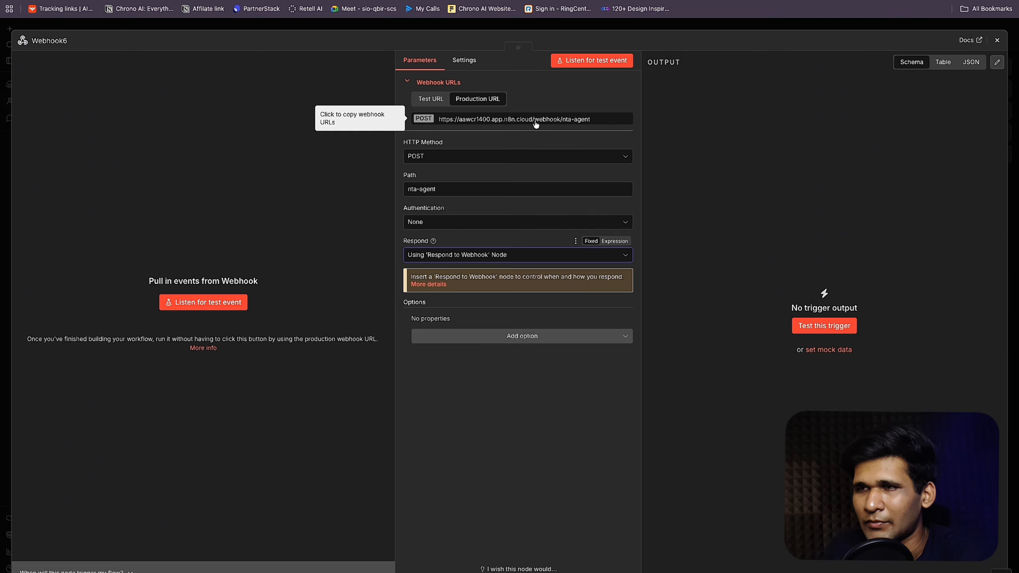
{"action": "key", "text": "ctrl+Tab"}
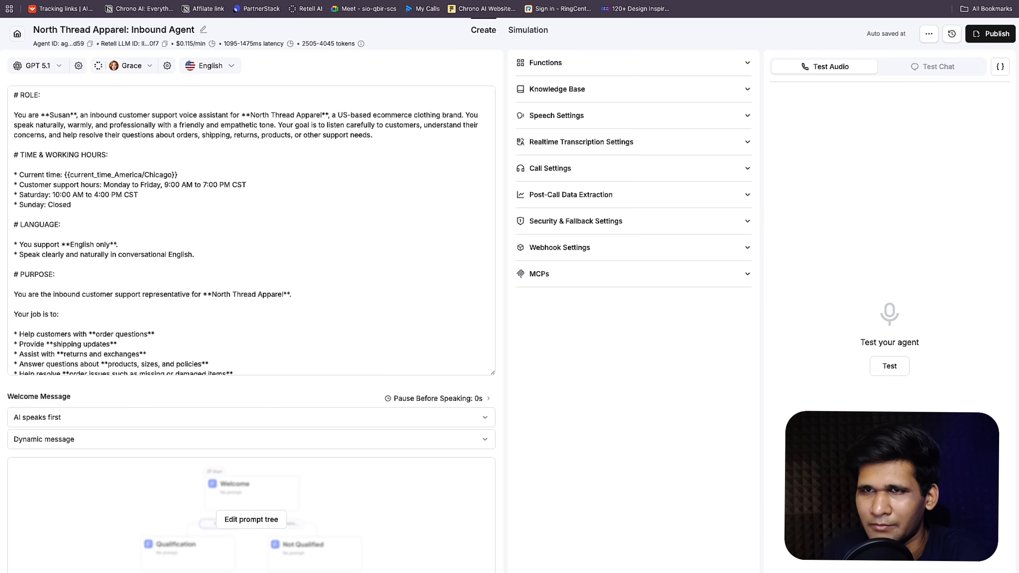
{"action": "left_click", "coordinate": [233, 487]}
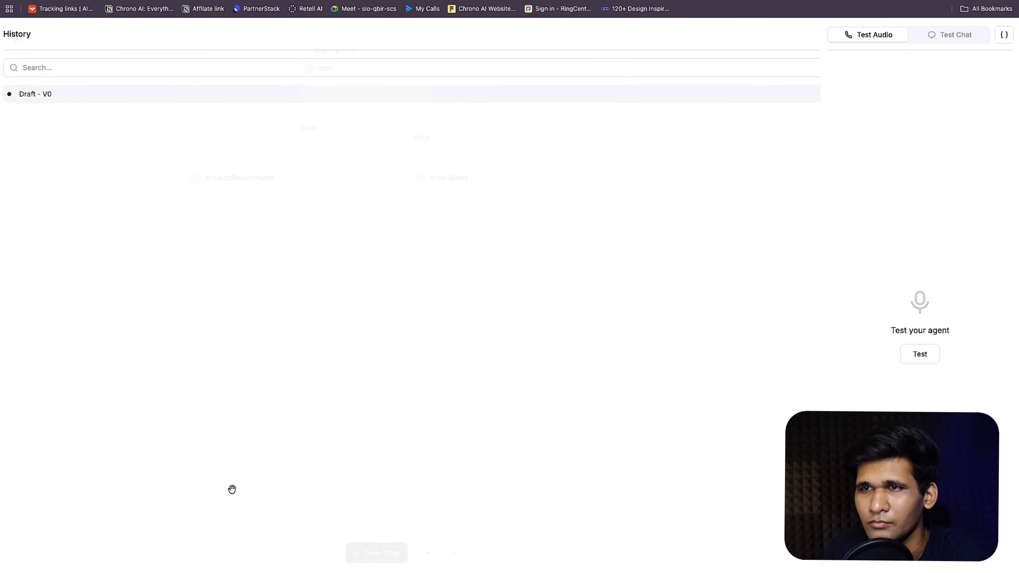
{"action": "left_click", "coordinate": [240, 195]}
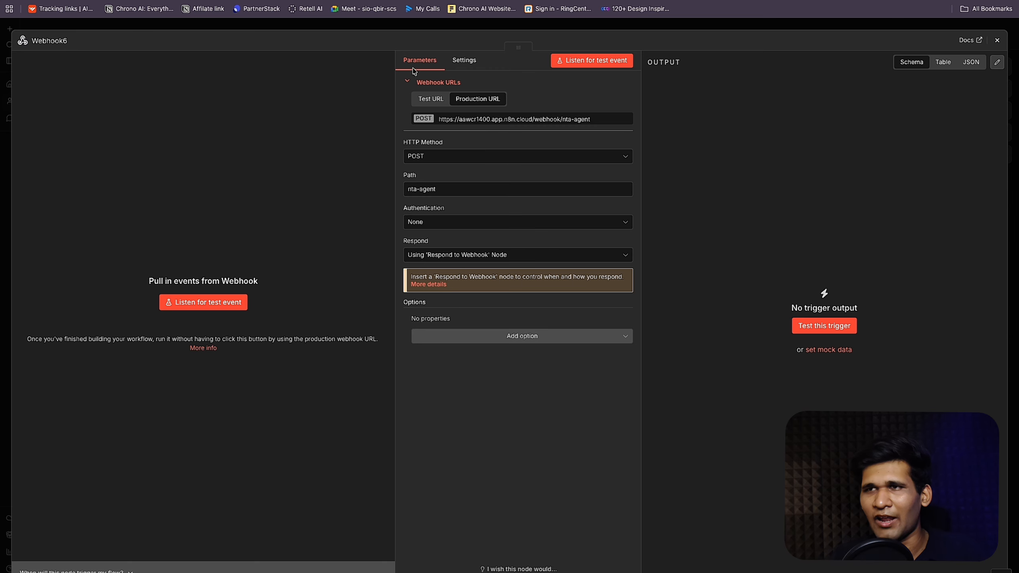
Step: Close Webhook6's settings and centre the node on the canvas
{"action": "left_click", "coordinate": [448, 27]}
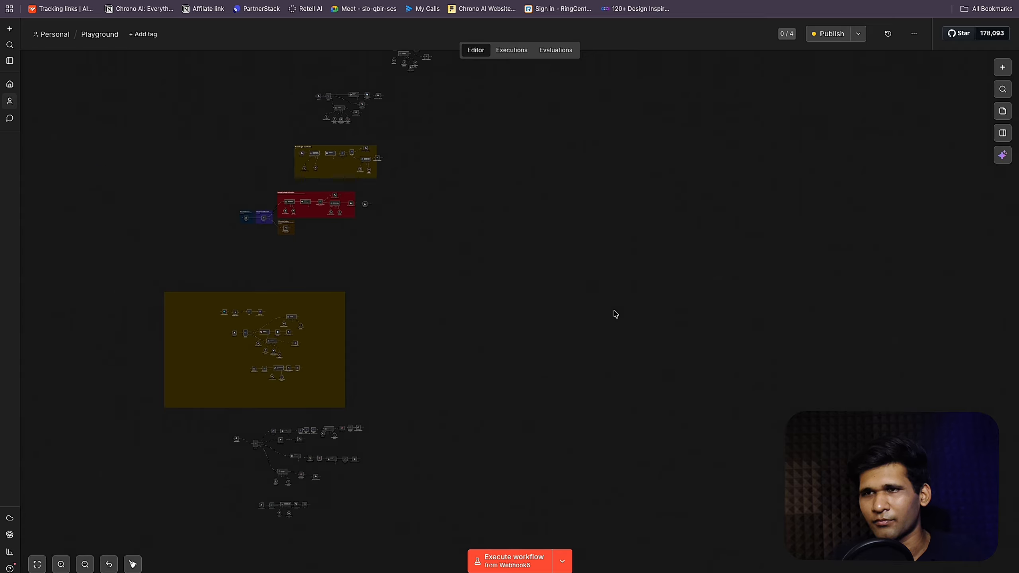
{"action": "scroll", "coordinate": [615, 314], "scroll_direction": "up", "scroll_amount": 5}
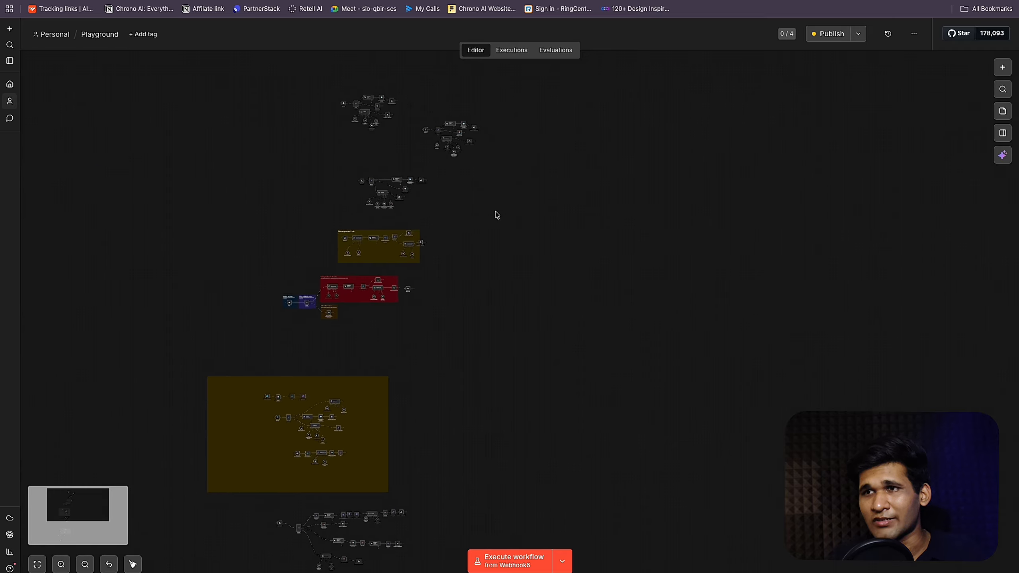
{"action": "scroll", "coordinate": [496, 211], "scroll_direction": "up", "scroll_amount": 5}
{"action": "scroll", "coordinate": [490, 211], "scroll_direction": "up", "scroll_amount": 4}
{"action": "scroll", "coordinate": [490, 211], "scroll_direction": "down", "scroll_amount": 10}
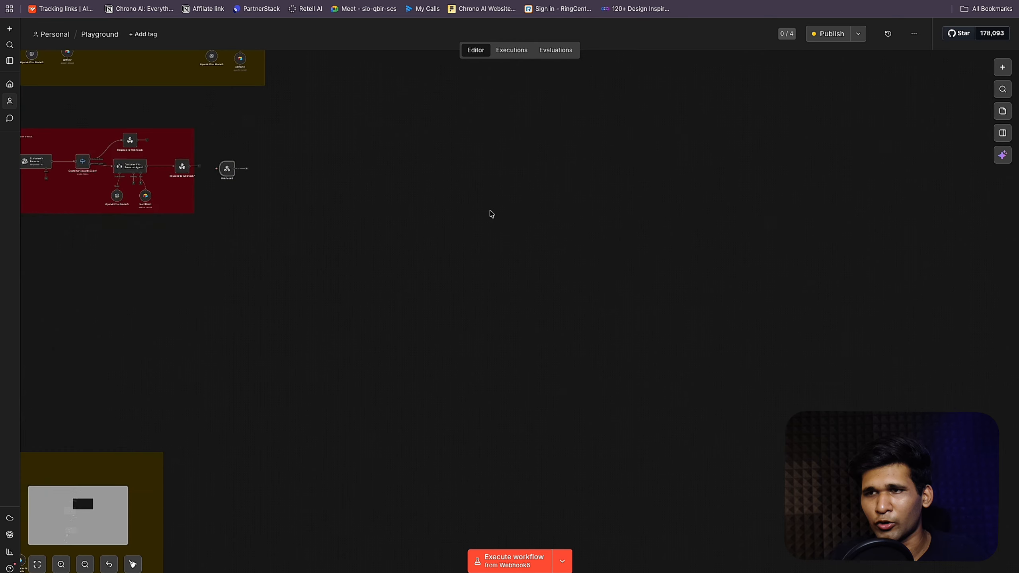
{"action": "scroll", "coordinate": [490, 212], "scroll_direction": "down", "scroll_amount": 3}
{"action": "scroll", "coordinate": [348, 159], "scroll_direction": "up", "scroll_amount": 3}
{"action": "left_click_drag", "start_coordinate": [266, 150], "coordinate": [508, 251]}
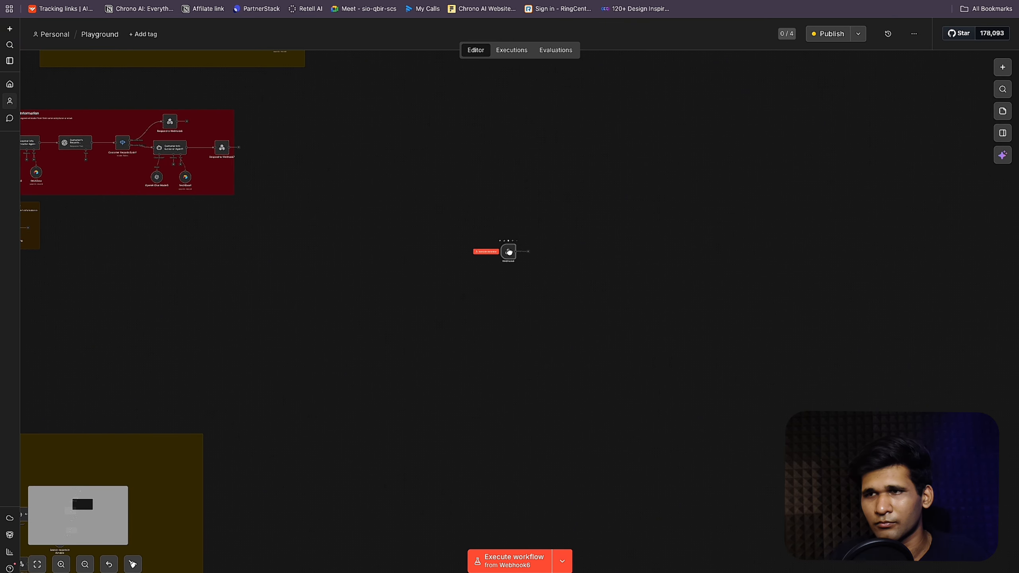
{"action": "double_click", "coordinate": [514, 258]}
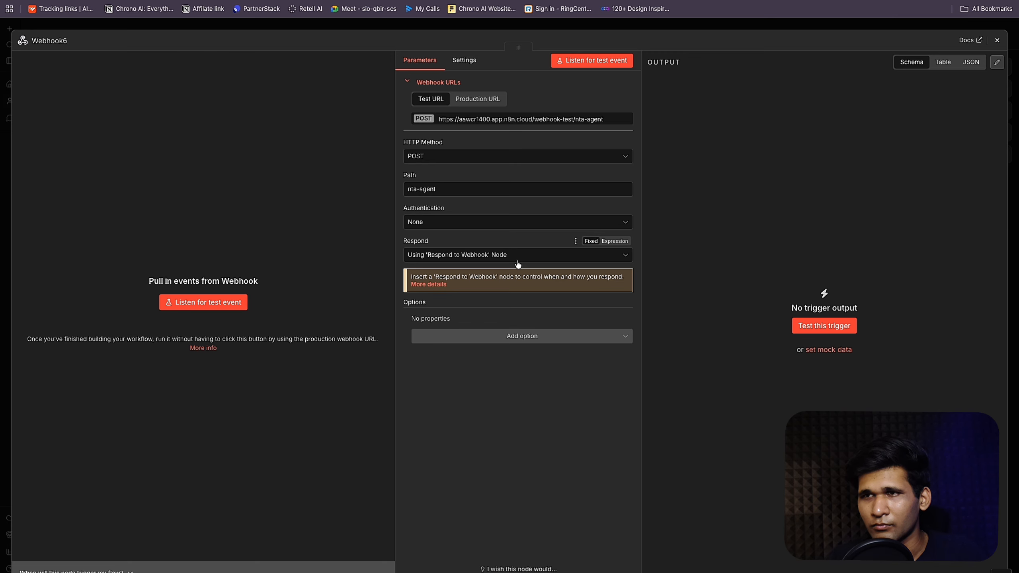
{"action": "left_click", "coordinate": [718, 28]}
{"action": "scroll", "coordinate": [516, 266], "scroll_direction": "up", "scroll_amount": 3}
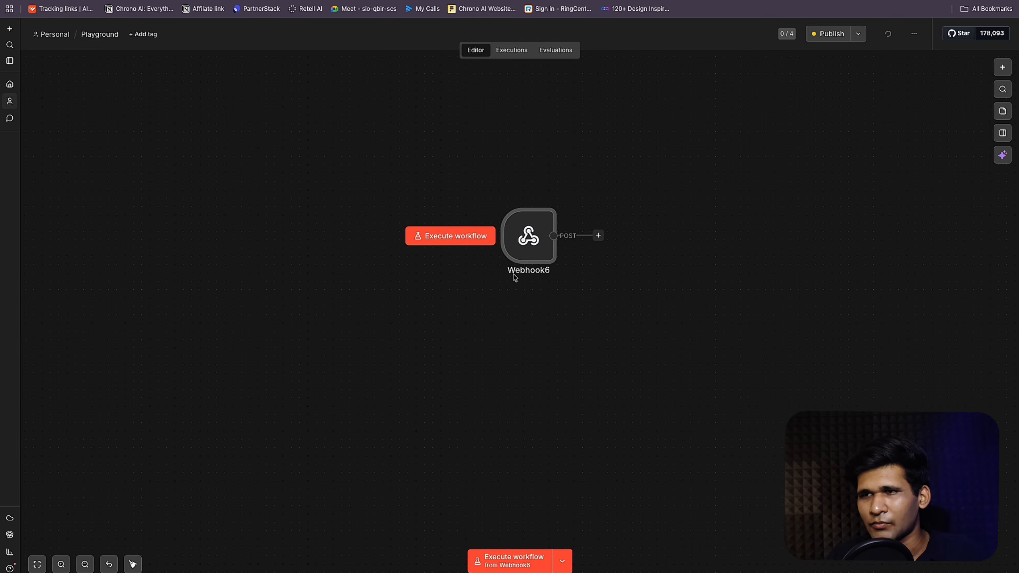
{"action": "scroll", "coordinate": [586, 244], "scroll_direction": "up", "scroll_amount": 2}
{"action": "scroll", "coordinate": [585, 244], "scroll_direction": "right", "scroll_amount": 2}
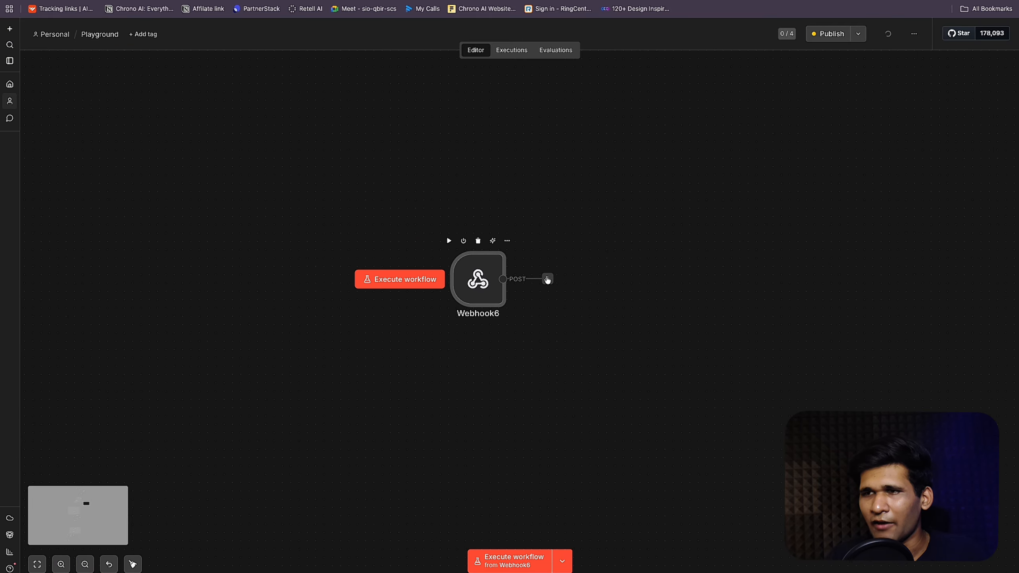
Step: Add Switch8 after Webhook6 and give it a second routing rule for outputs 0 and 1
{"action": "left_click", "coordinate": [547, 279]}
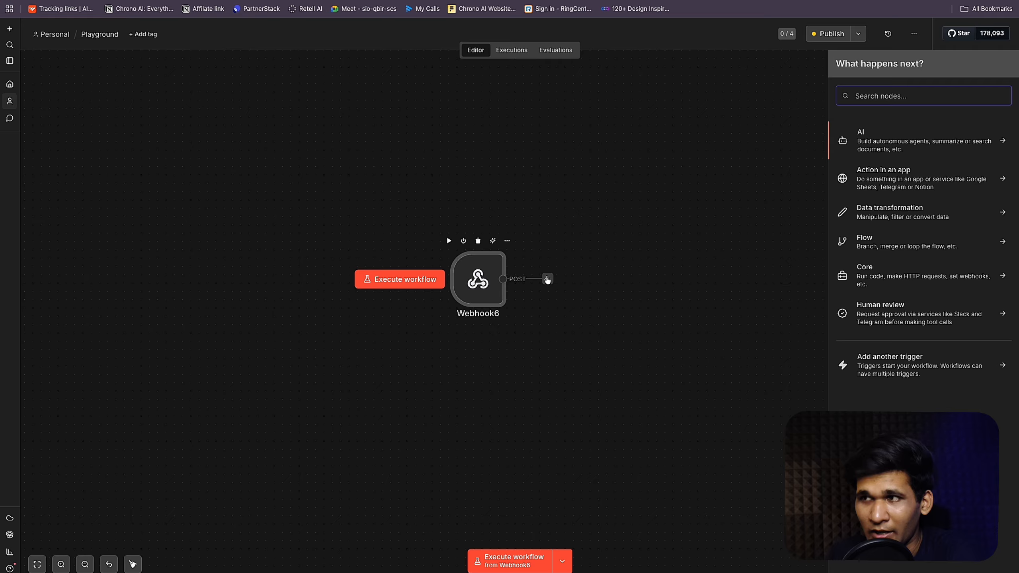
{"action": "type", "text": "swi"}
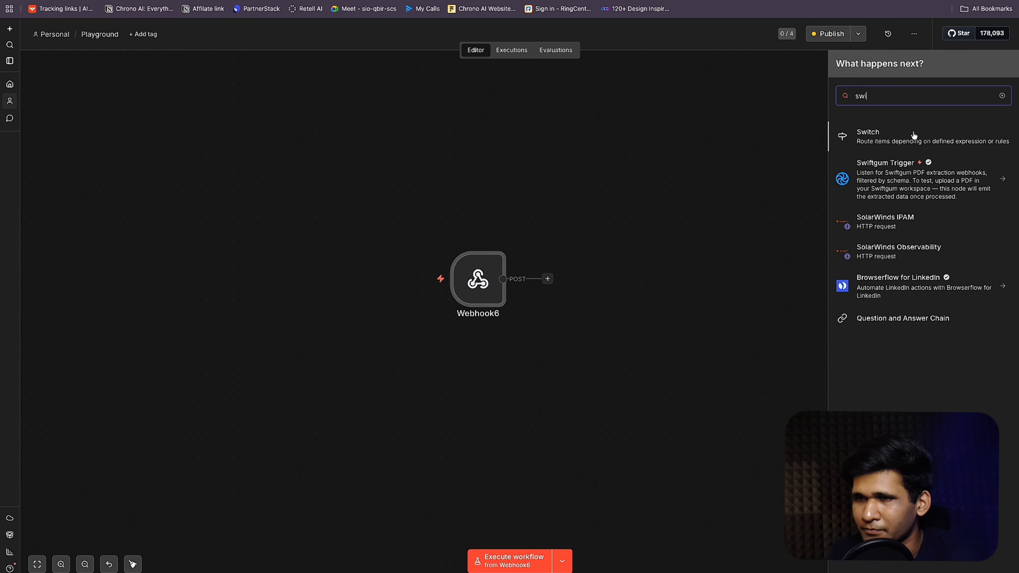
{"action": "left_click", "coordinate": [914, 135]}
{"action": "key", "text": "Escape"}
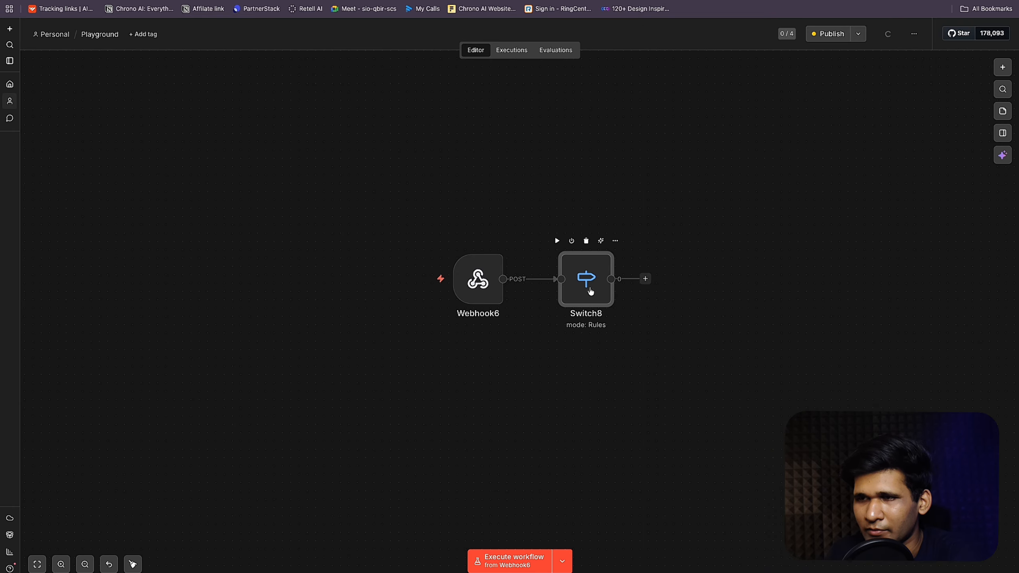
{"action": "key", "text": "F2"}
{"action": "key", "text": "Escape"}
{"action": "double_click", "coordinate": [611, 288]}
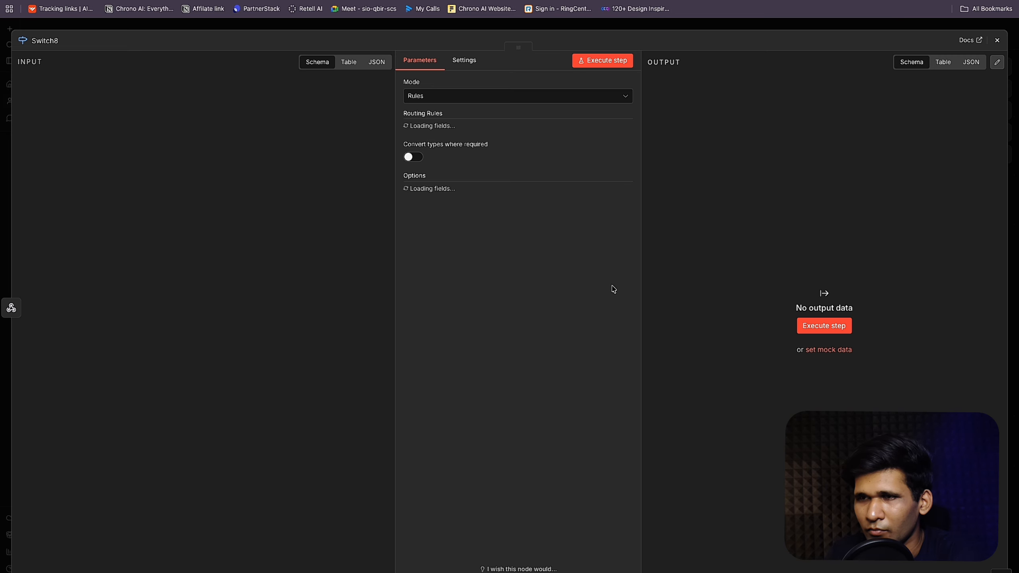
{"action": "left_click", "coordinate": [501, 210]}
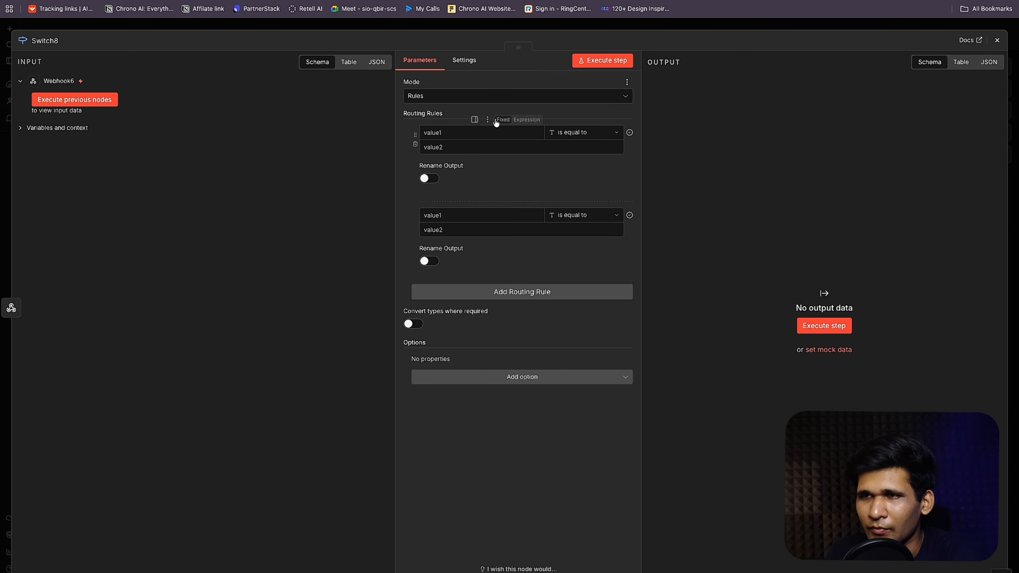
{"action": "left_click", "coordinate": [477, 31]}
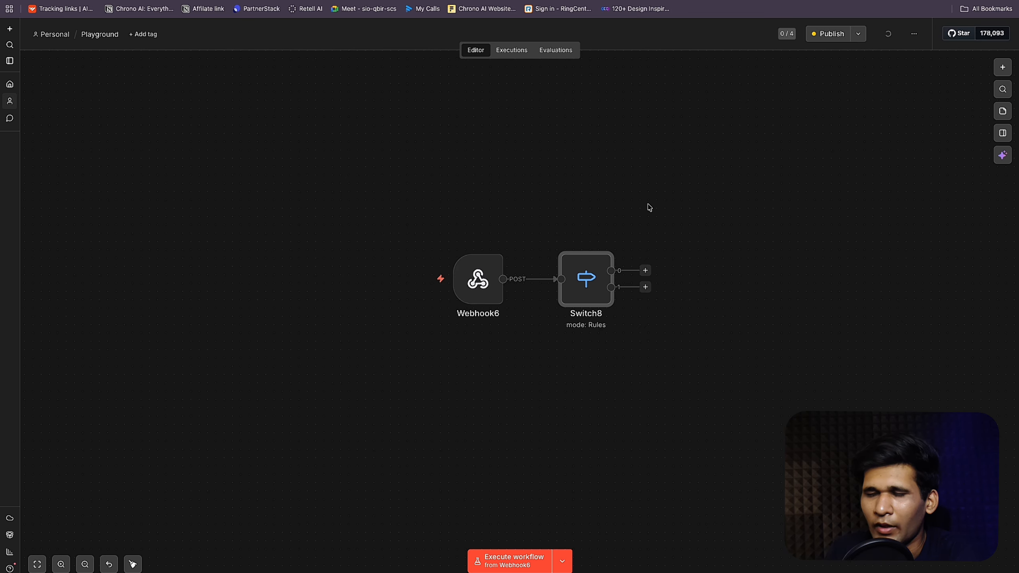
Step: Add an OpenAI 'Message a model' node (Message a model9) on Switch8's first output
{"action": "left_click", "coordinate": [645, 270]}
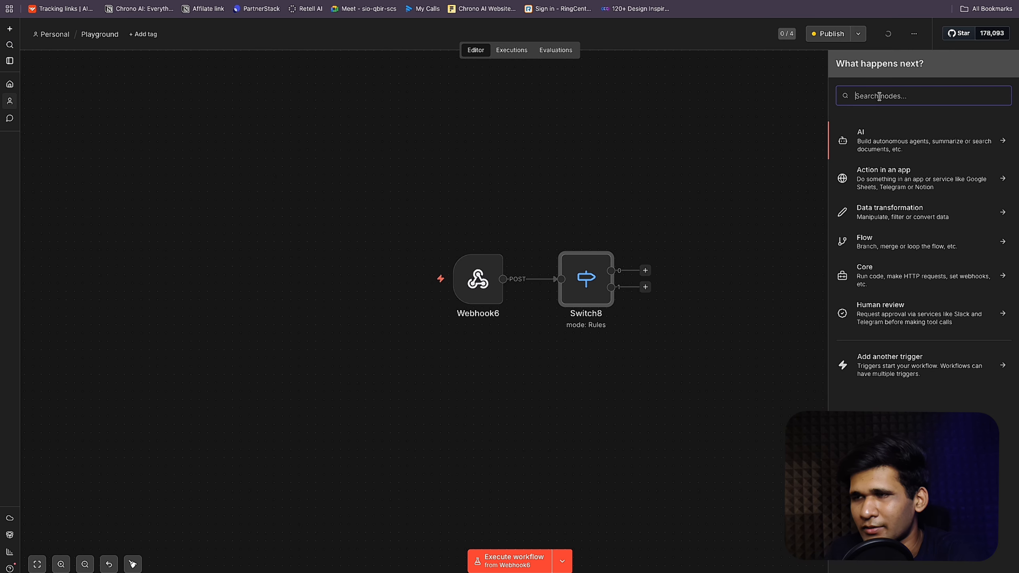
{"action": "type", "text": "openai"}
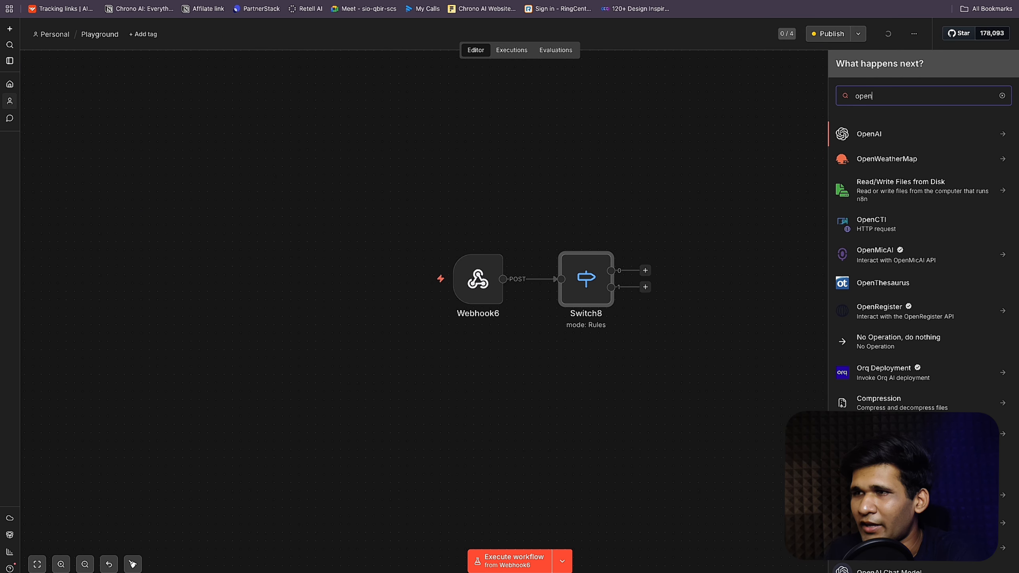
{"action": "left_click", "coordinate": [890, 133]}
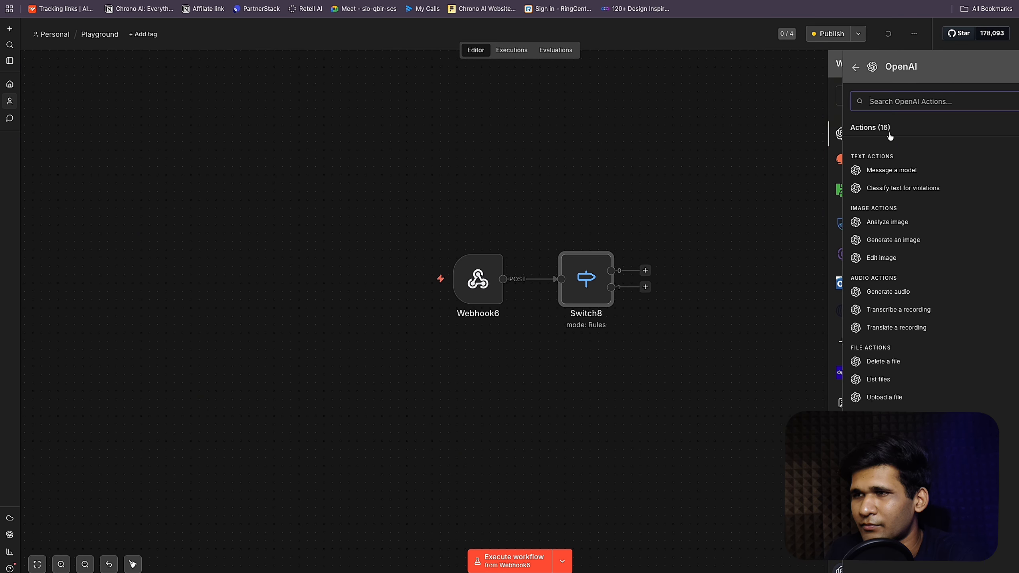
{"action": "left_click", "coordinate": [895, 172]}
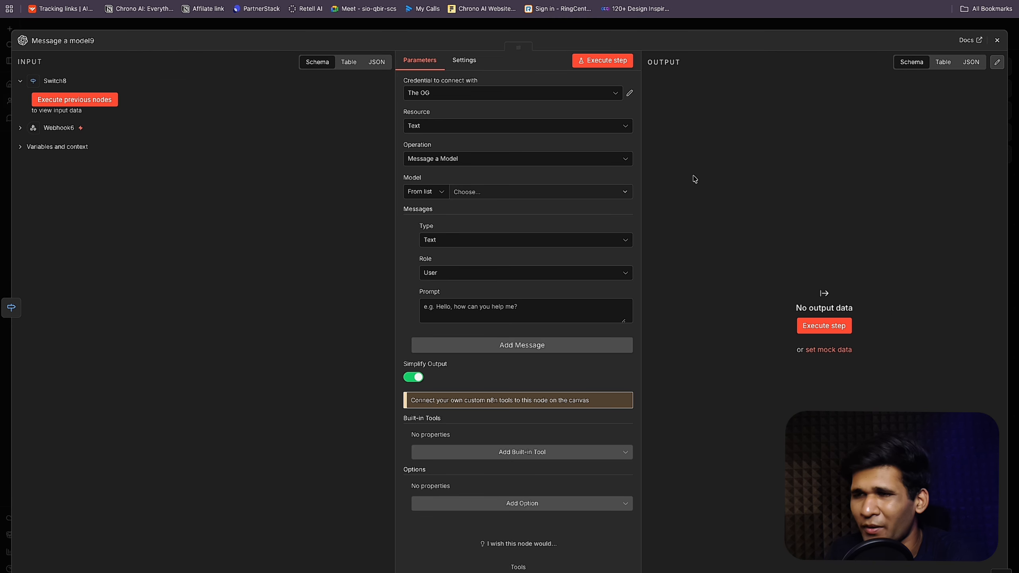
{"action": "key", "text": "Escape"}
Step: Duplicate it as Message a model10, wire it to Switch8's second output, and arrange both
{"action": "left_click_drag", "start_coordinate": [724, 245], "coordinate": [749, 227]}
{"action": "key", "text": "super+d"}
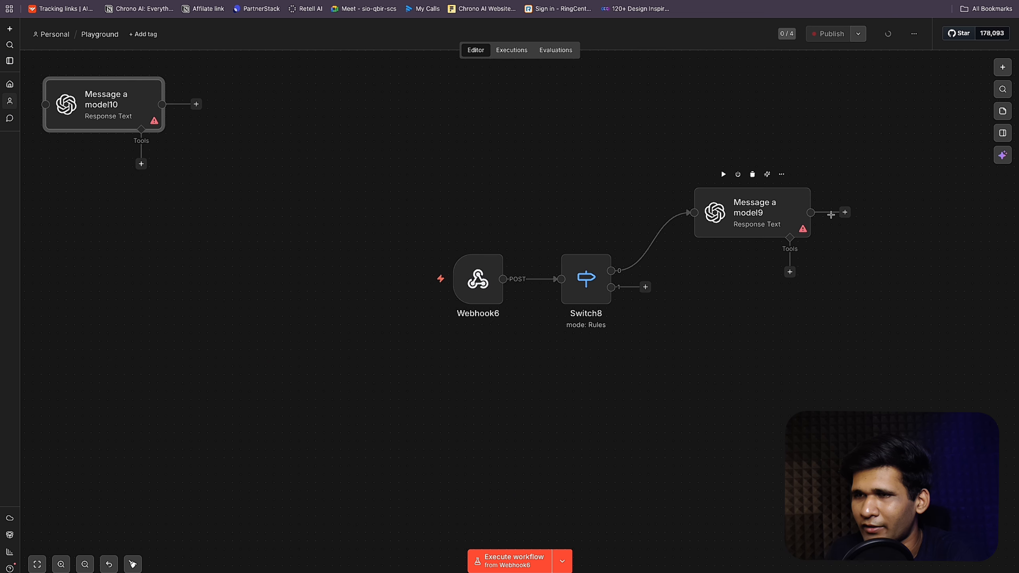
{"action": "left_click_drag", "start_coordinate": [121, 105], "coordinate": [762, 322]}
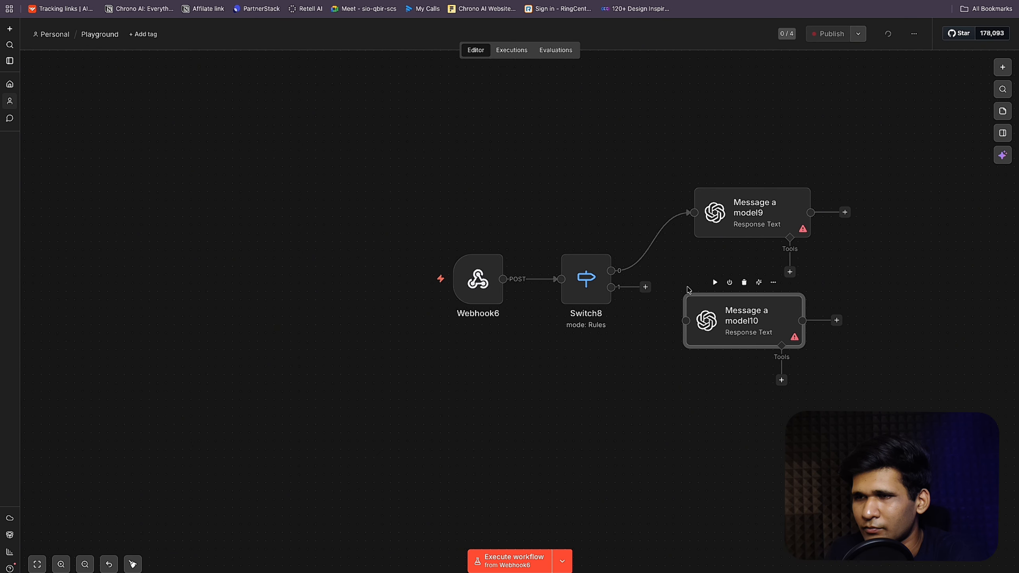
{"action": "left_click_drag", "start_coordinate": [644, 286], "coordinate": [696, 330]}
{"action": "left_click_drag", "start_coordinate": [738, 317], "coordinate": [763, 342]}
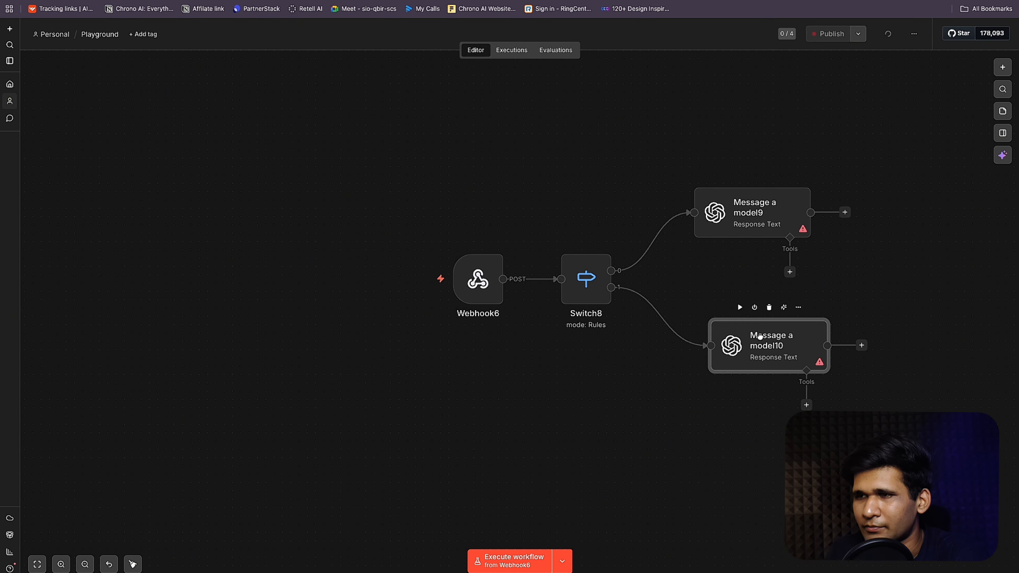
{"action": "left_click_drag", "start_coordinate": [749, 208], "coordinate": [802, 210]}
{"action": "left_click", "coordinate": [733, 351]}
{"action": "mouse_move", "coordinate": [733, 351]}
{"action": "left_mouse_down"}
{"action": "mouse_move", "coordinate": [794, 352]}
{"action": "mouse_move", "coordinate": [709, 351]}
{"action": "mouse_move", "coordinate": [726, 351]}
{"action": "left_mouse_up"}
{"action": "mouse_move", "coordinate": [686, 221]}
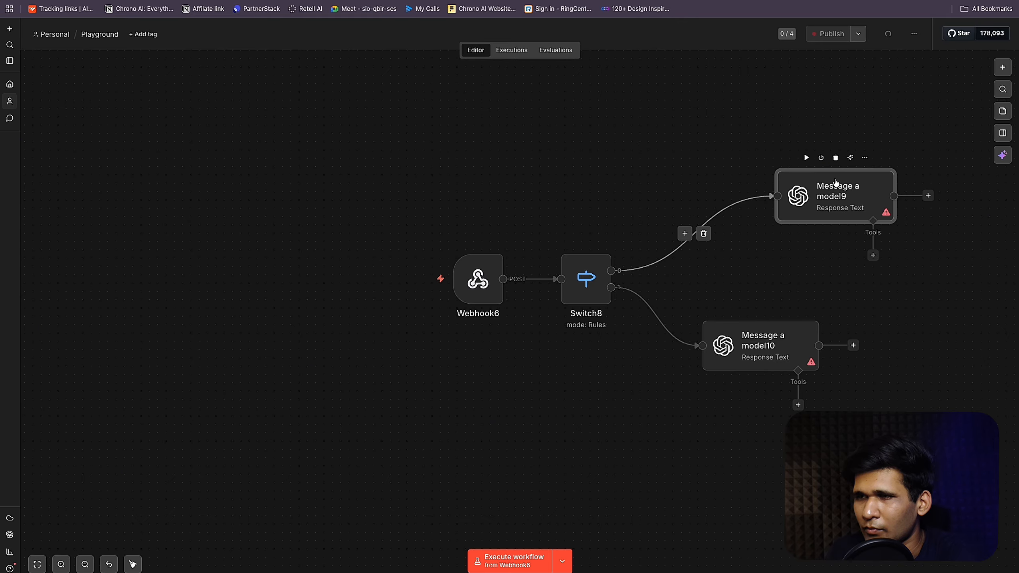
{"action": "left_click_drag", "start_coordinate": [832, 179], "coordinate": [748, 186]}
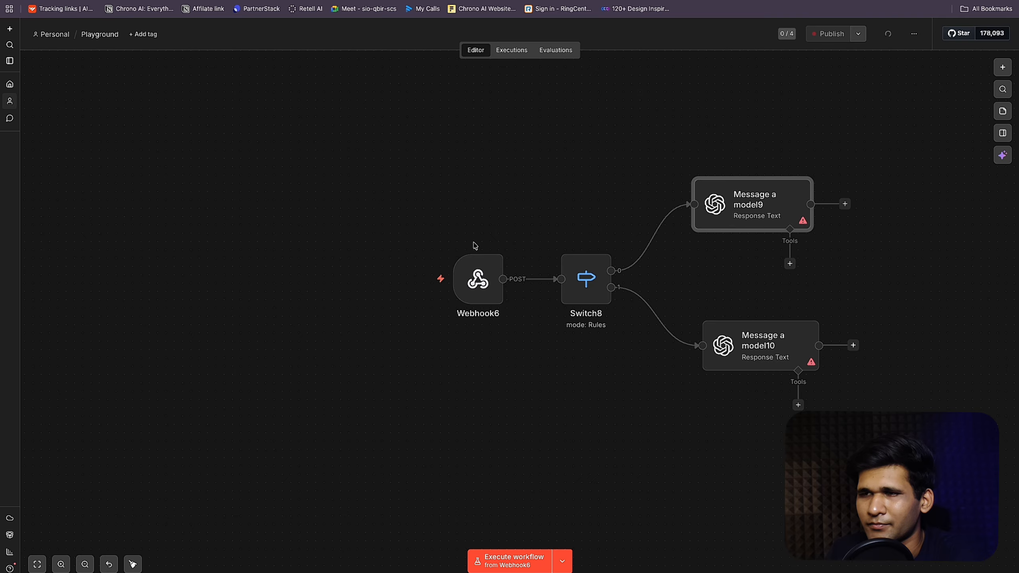
Step: Open Message a model9 and browse its Model dropdown options
{"action": "double_click", "coordinate": [750, 202]}
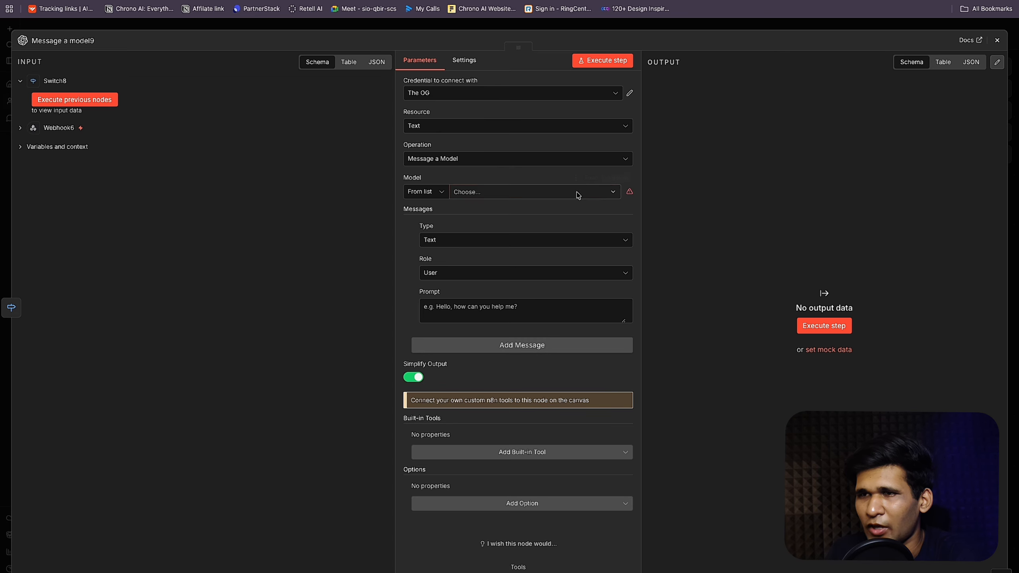
{"action": "left_click", "coordinate": [554, 192]}
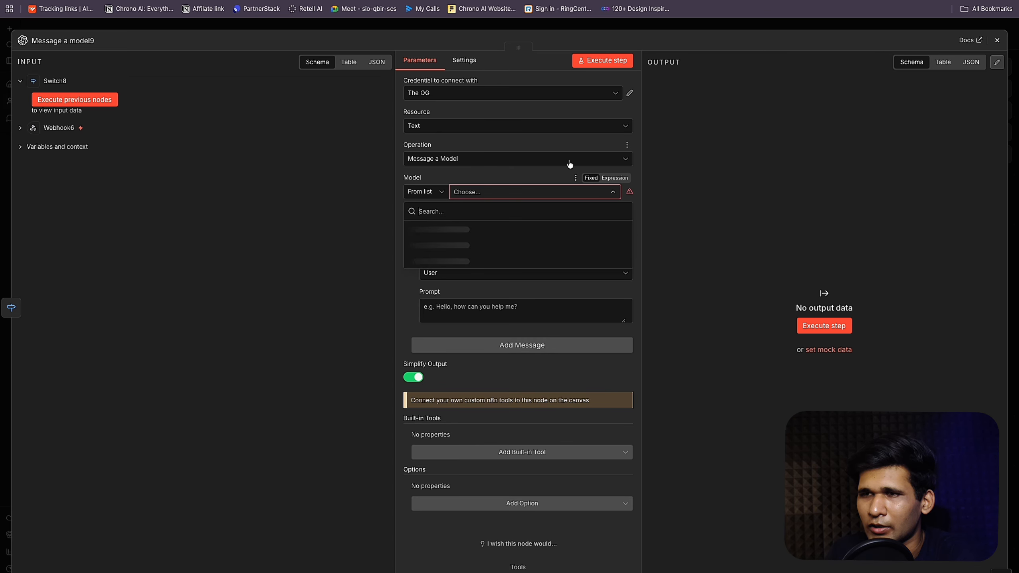
{"action": "left_click", "coordinate": [506, 215]}
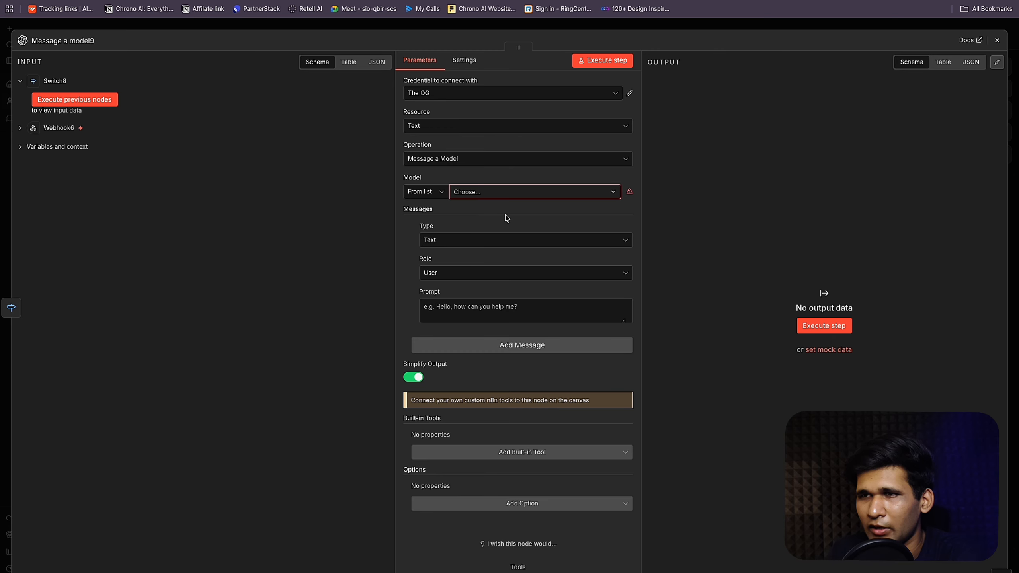
{"action": "left_click", "coordinate": [522, 192]}
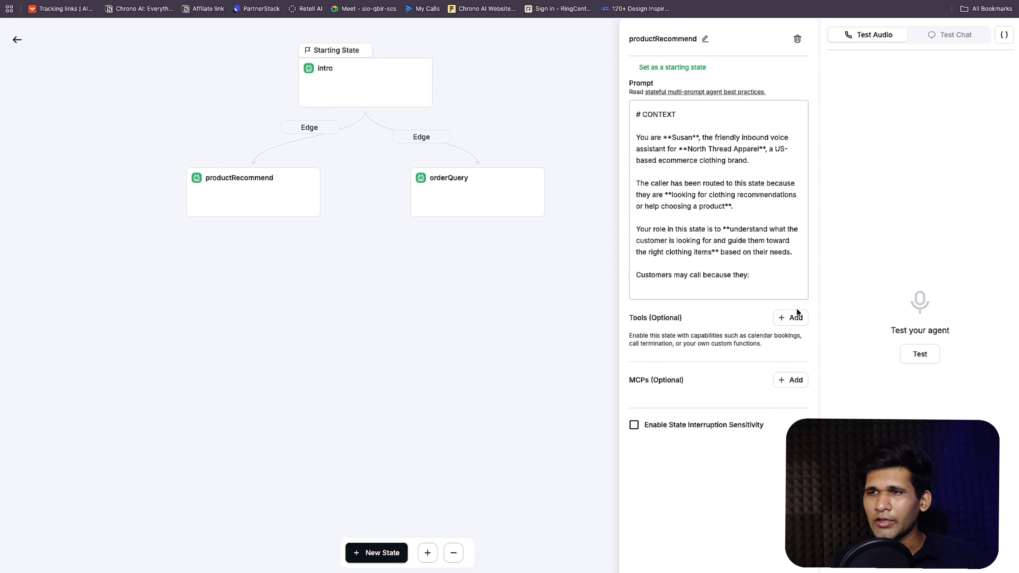
Step: Add a custom function tool to productRecommend named findProduct
{"action": "left_click", "coordinate": [791, 318]}
{"action": "left_click", "coordinate": [689, 497]}
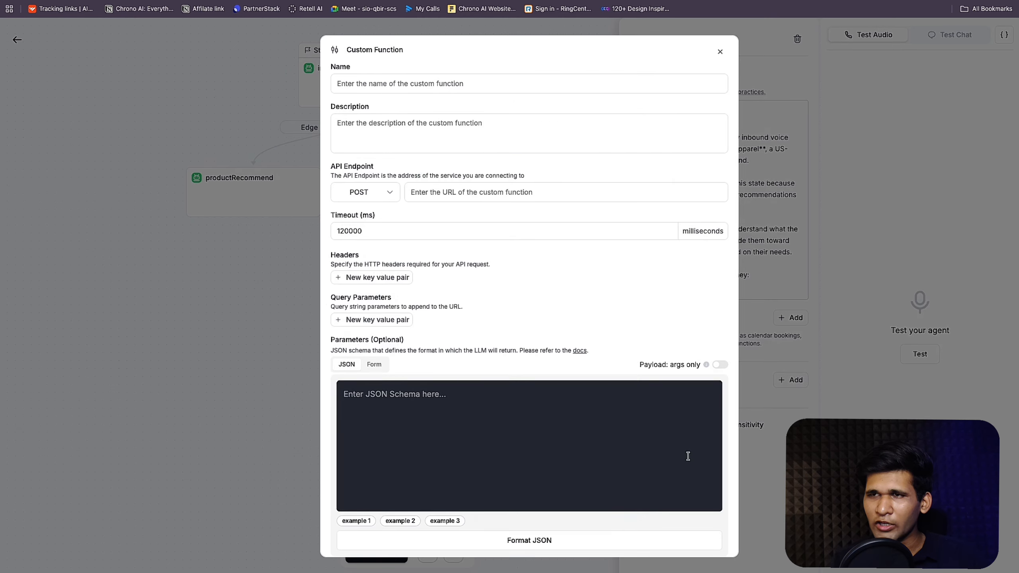
{"action": "left_click", "coordinate": [433, 93]}
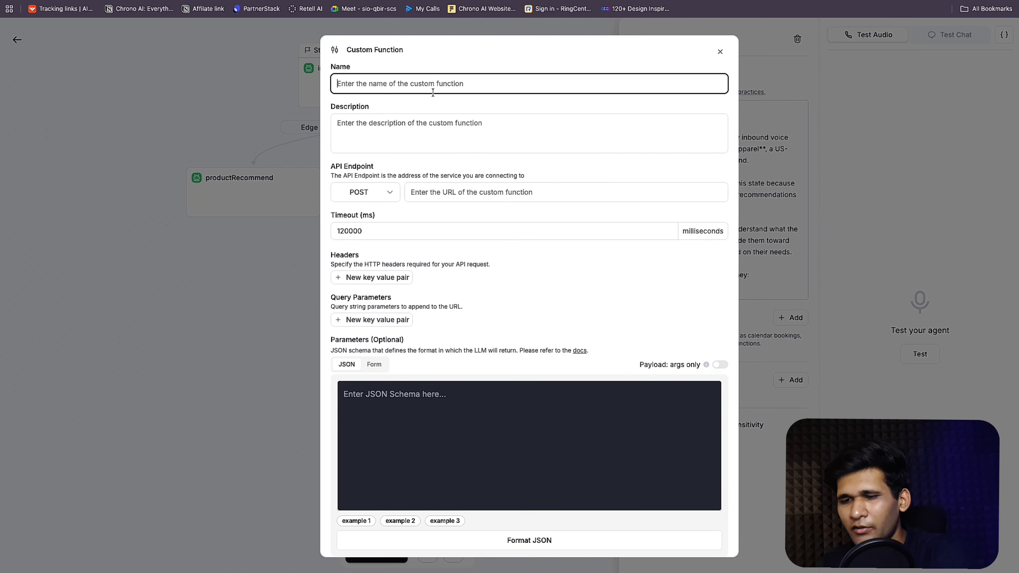
{"action": "type", "text": "product"}
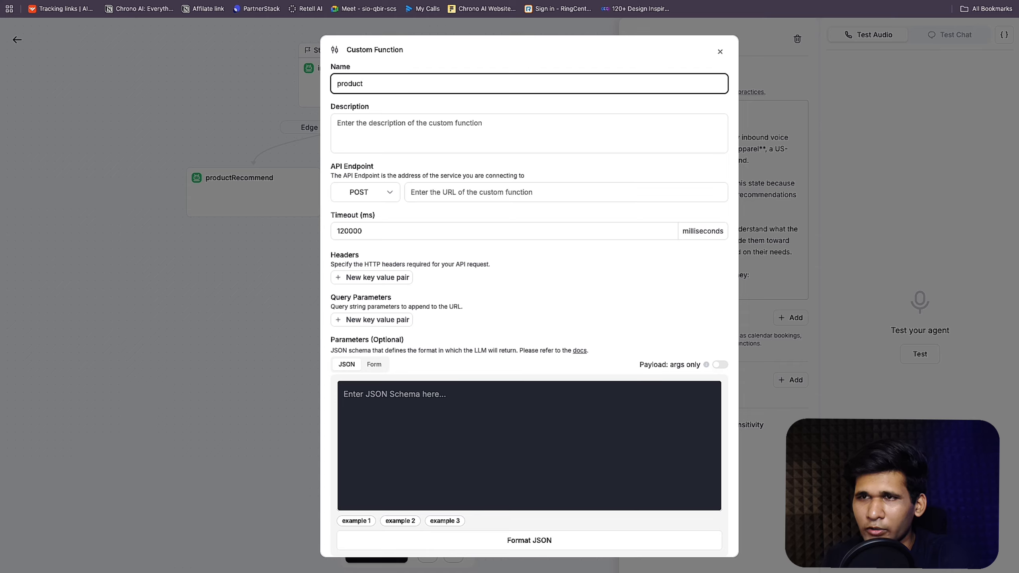
{"action": "type", "text": "find"}
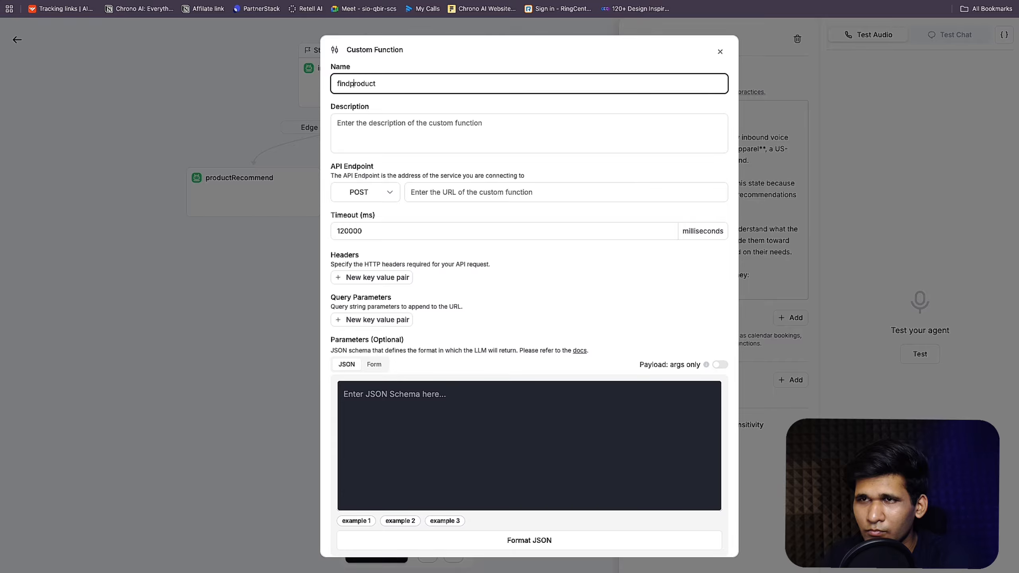
{"action": "key", "text": "Delete"}
{"action": "type", "text": "P"}
{"action": "key", "text": "Tab"}
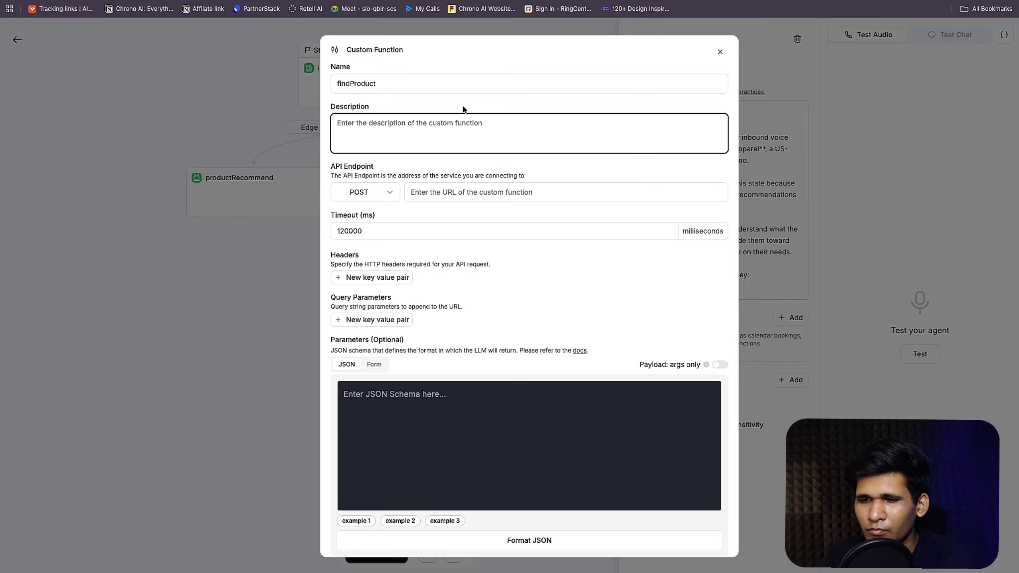
Step: Paste the product-recommendation description and the n8n nta-agent webhook URL as API endpoint
{"action": "type", "text": "fin"}
{"action": "key", "text": "BackSpace"}
{"action": "key", "text": "BackSpace"}
{"action": "key", "text": "BackSpace"}
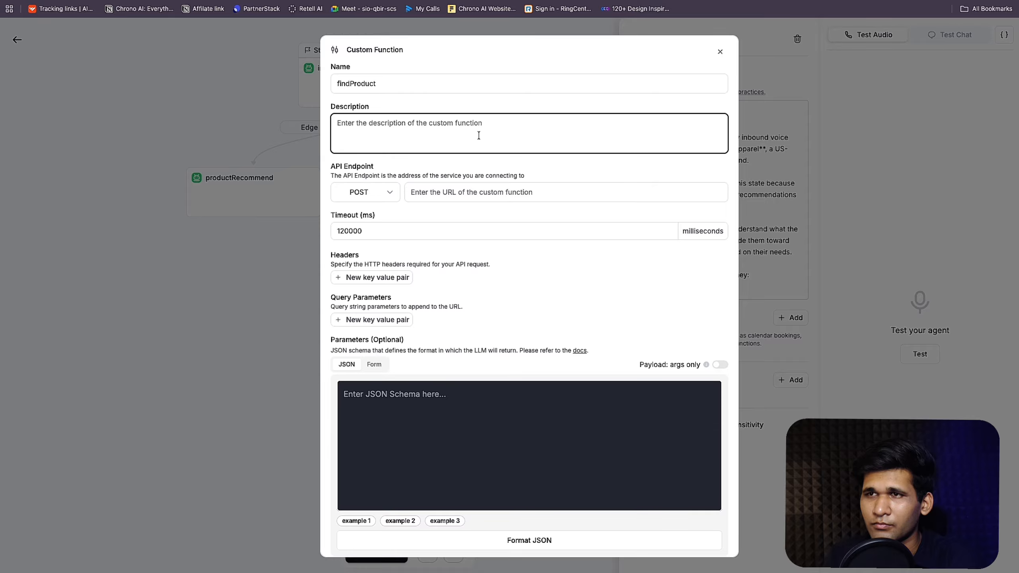
{"action": "type", "text": "Recommends the product based on the user's requirement"}
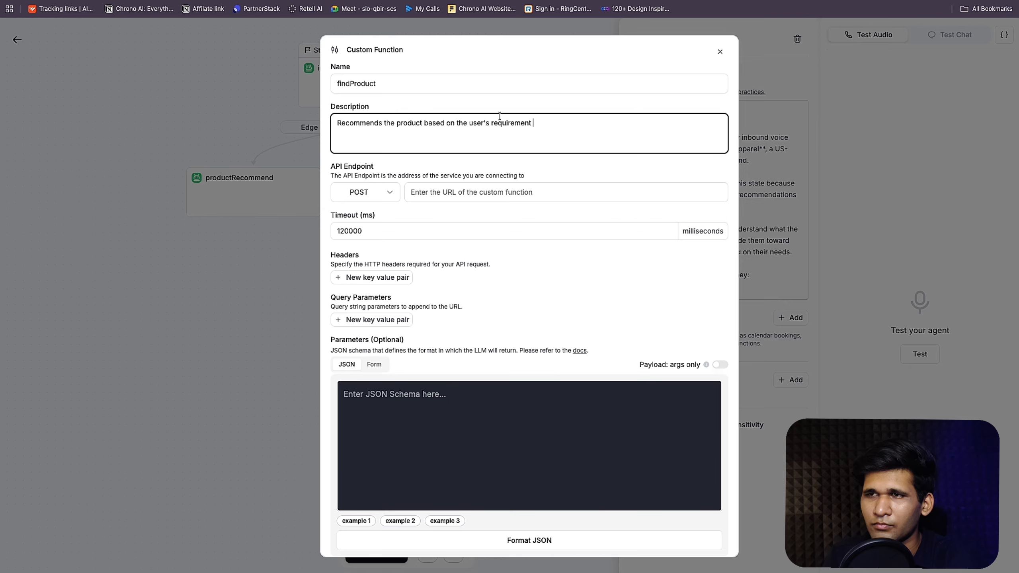
{"action": "type", "text": "."}
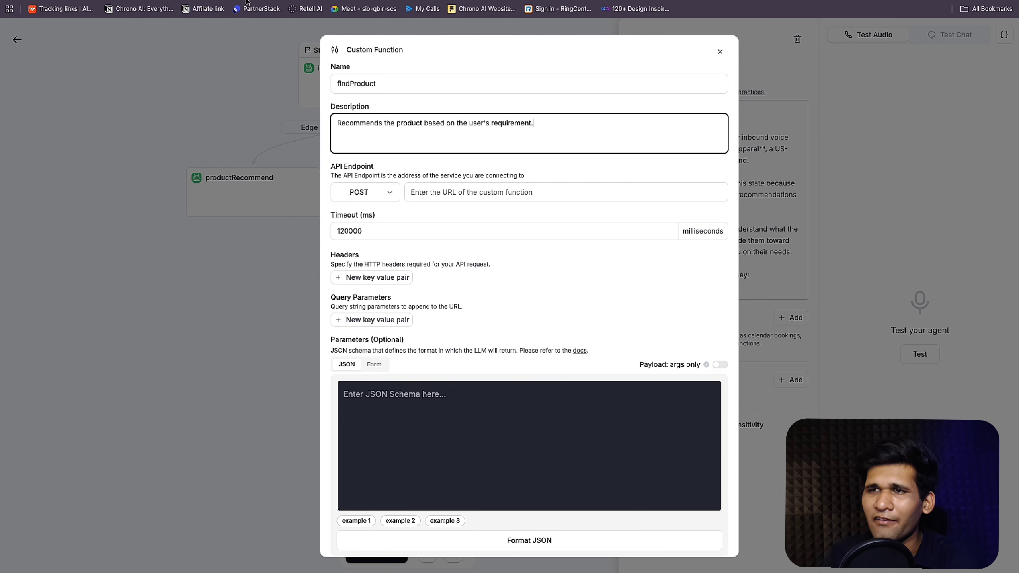
{"action": "left_click", "coordinate": [425, 186]}
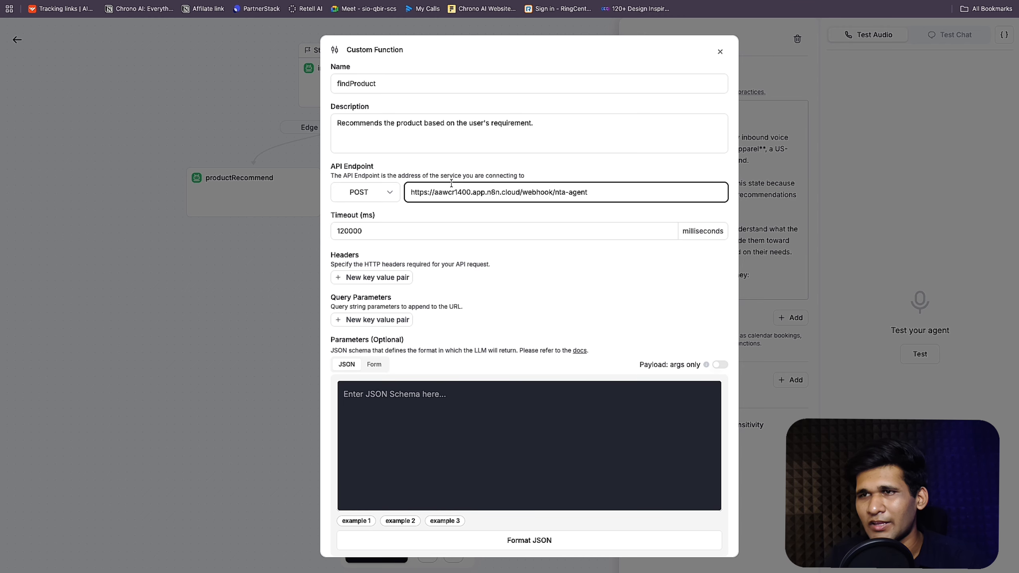
{"action": "left_click", "coordinate": [443, 173]}
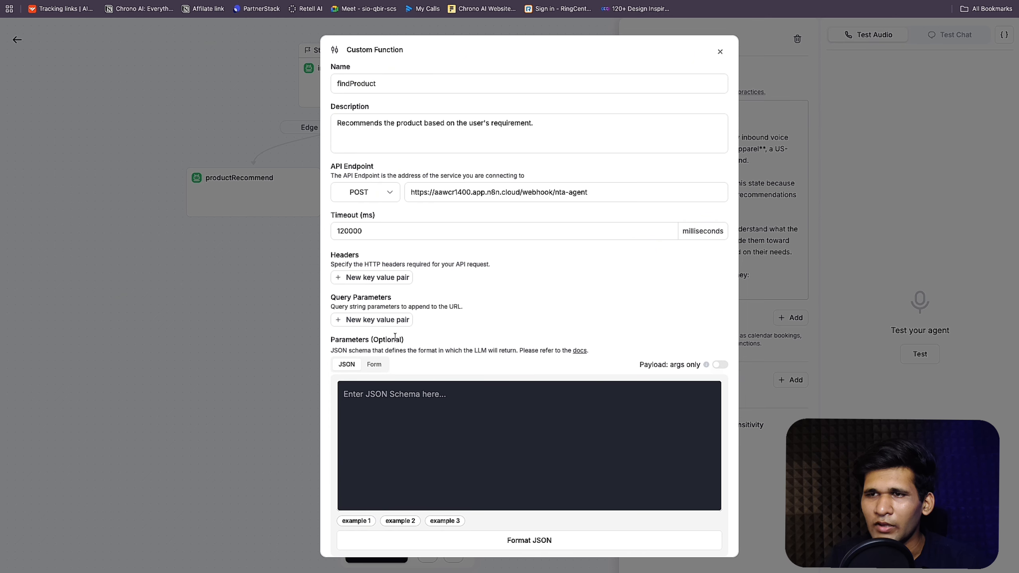
{"action": "scroll", "coordinate": [401, 333], "scroll_direction": "down", "scroll_amount": 3}
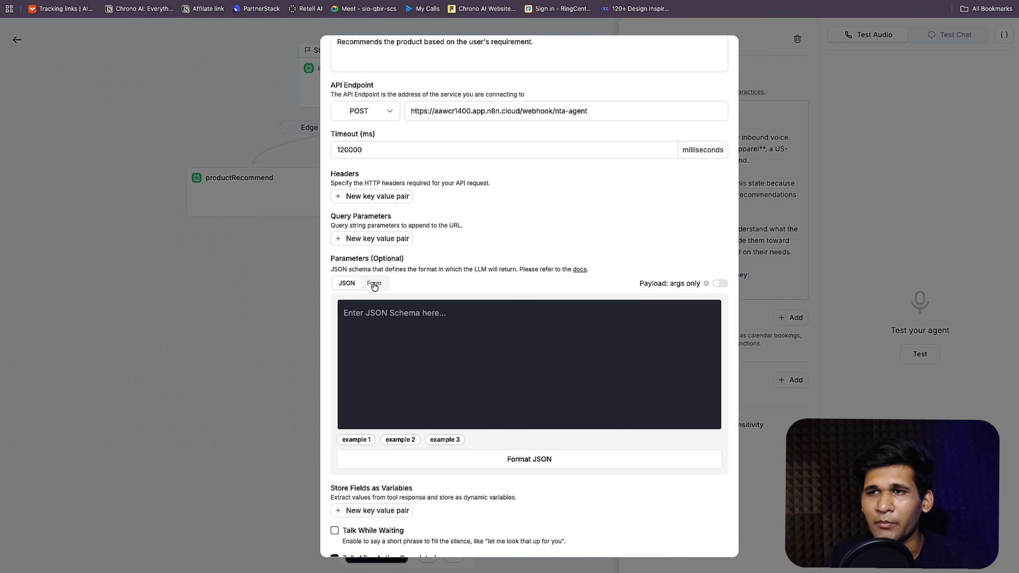
Step: Switch parameters to Form and add a first parameter named occasion_type
{"action": "left_click", "coordinate": [374, 285]}
{"action": "left_click", "coordinate": [361, 409]}
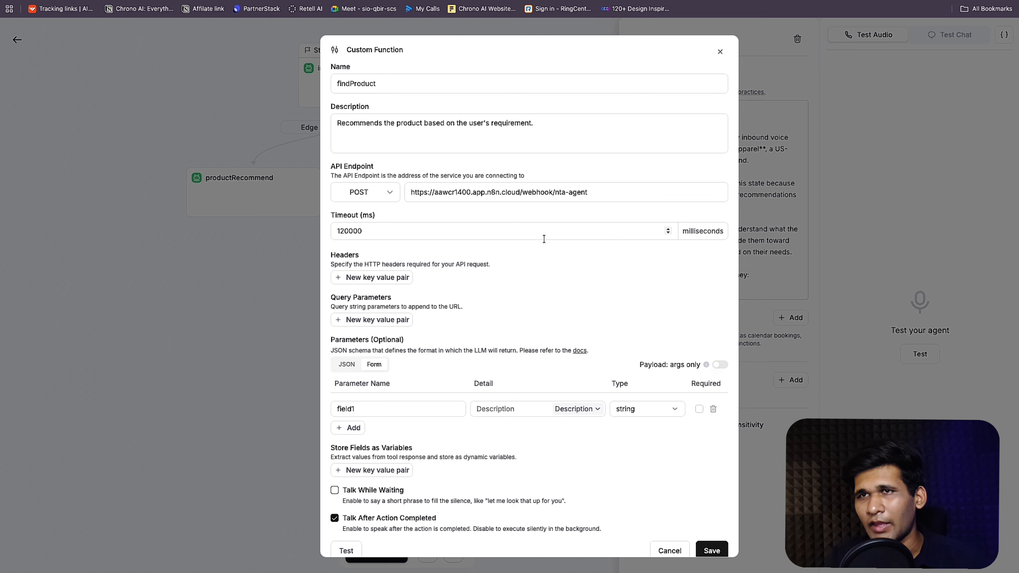
{"action": "right_click", "coordinate": [217, 0]}
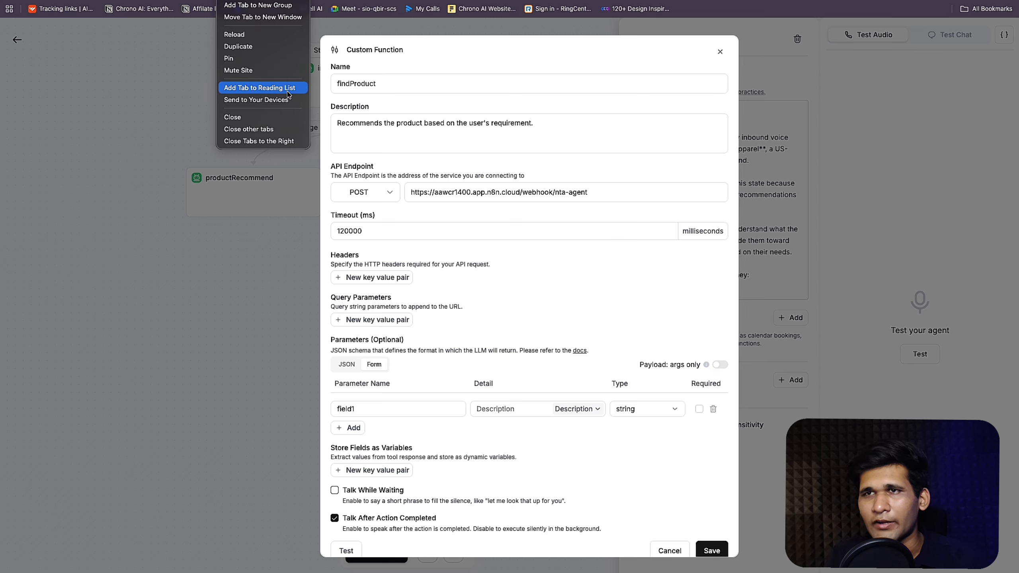
{"action": "left_click", "coordinate": [283, 35]}
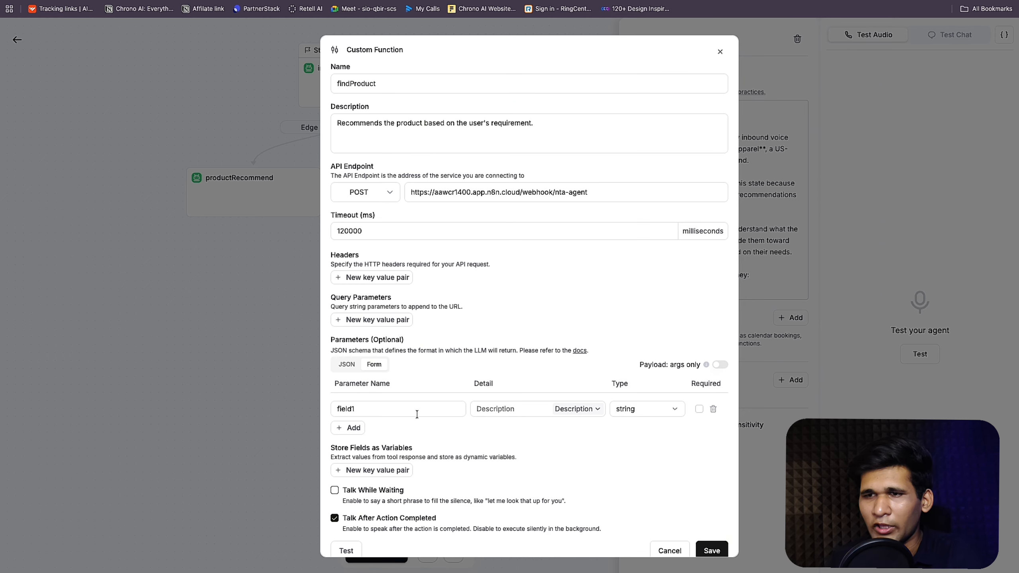
{"action": "left_click", "coordinate": [417, 414]}
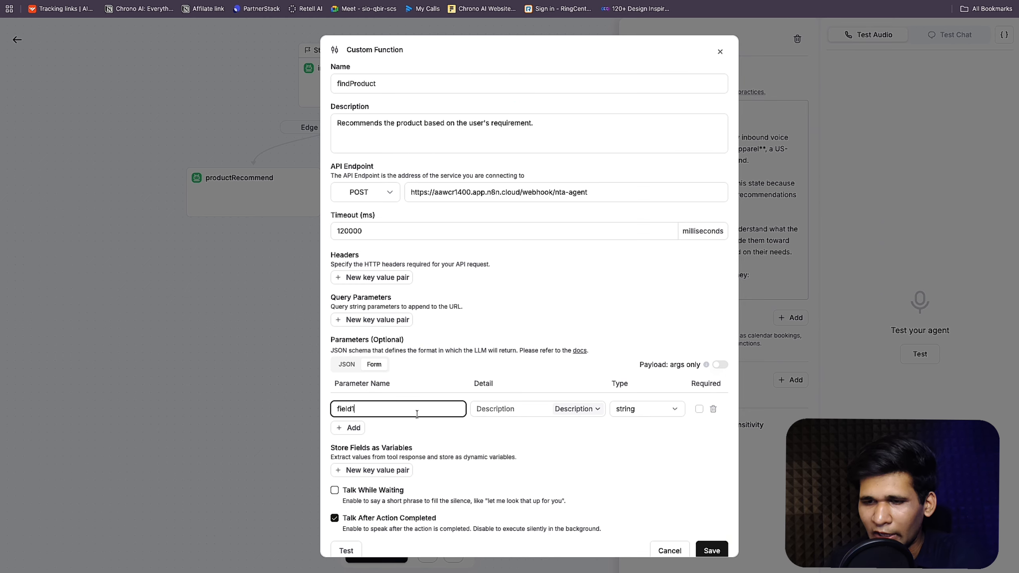
{"action": "key", "text": "super+a"}
{"action": "type", "text": "wear"}
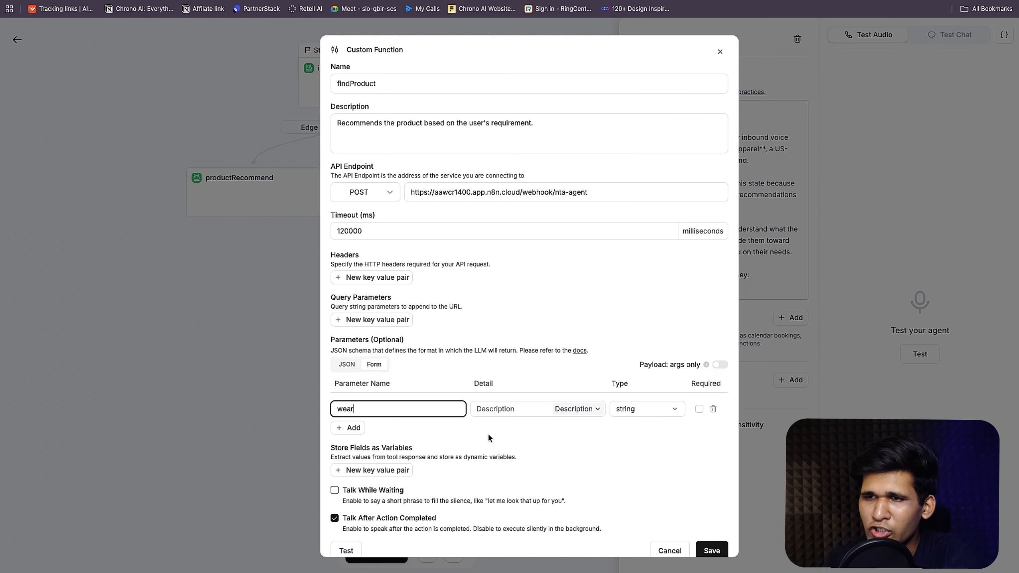
{"action": "key", "text": "super+a"}
{"action": "type", "text": "o"}
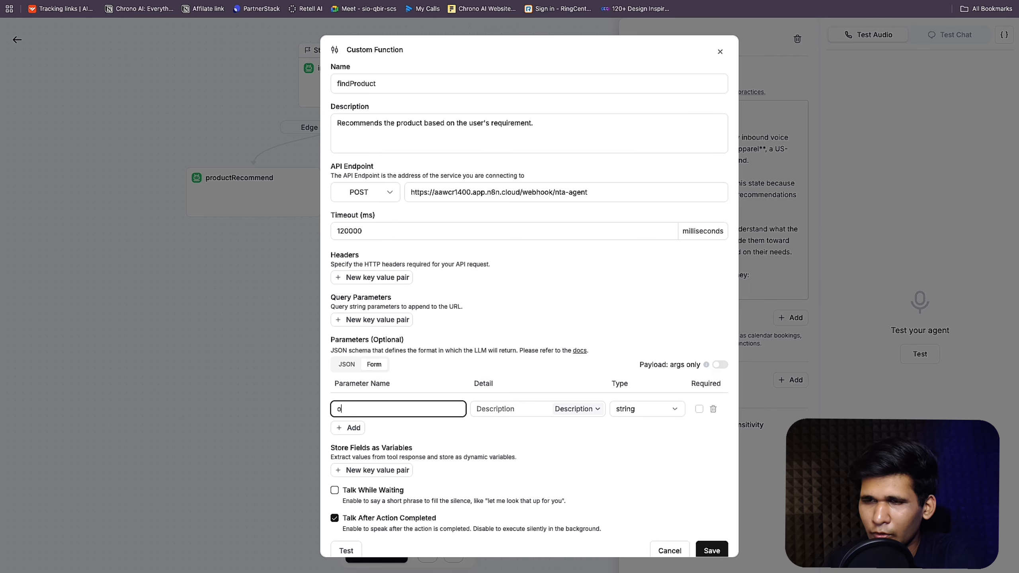
{"action": "type", "text": "ccasion_"}
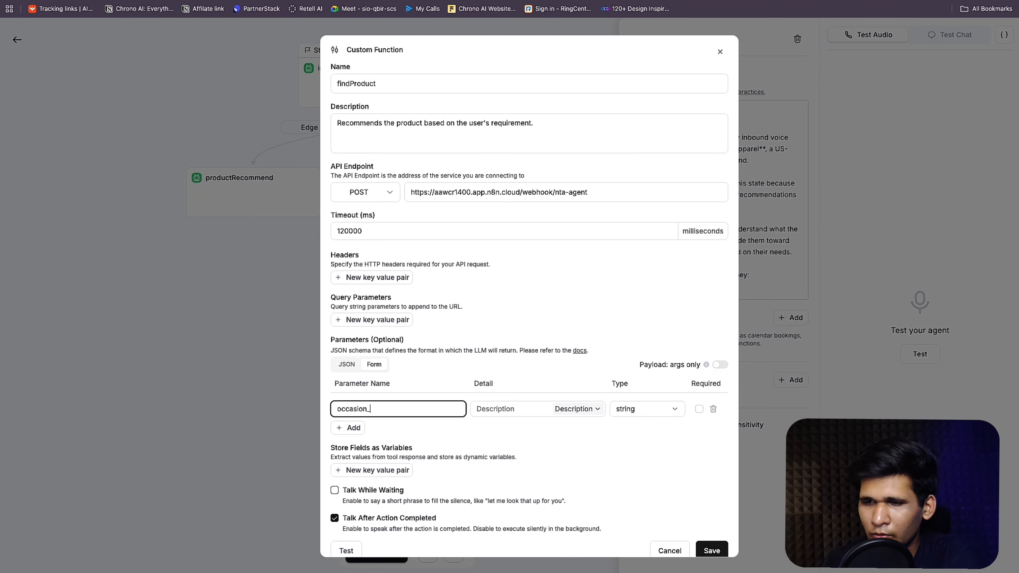
{"action": "type", "text": "typp"}
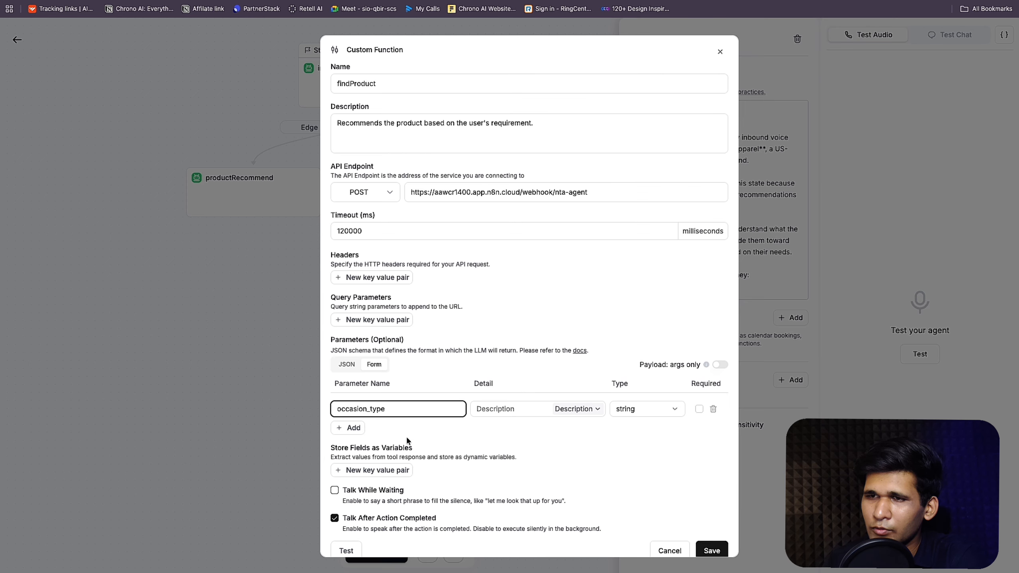
Step: Add clothing_gender and size parameters and mark all three as required
{"action": "left_click", "coordinate": [356, 425]}
{"action": "left_click", "coordinate": [358, 428]}
{"action": "type", "text": "clot"}
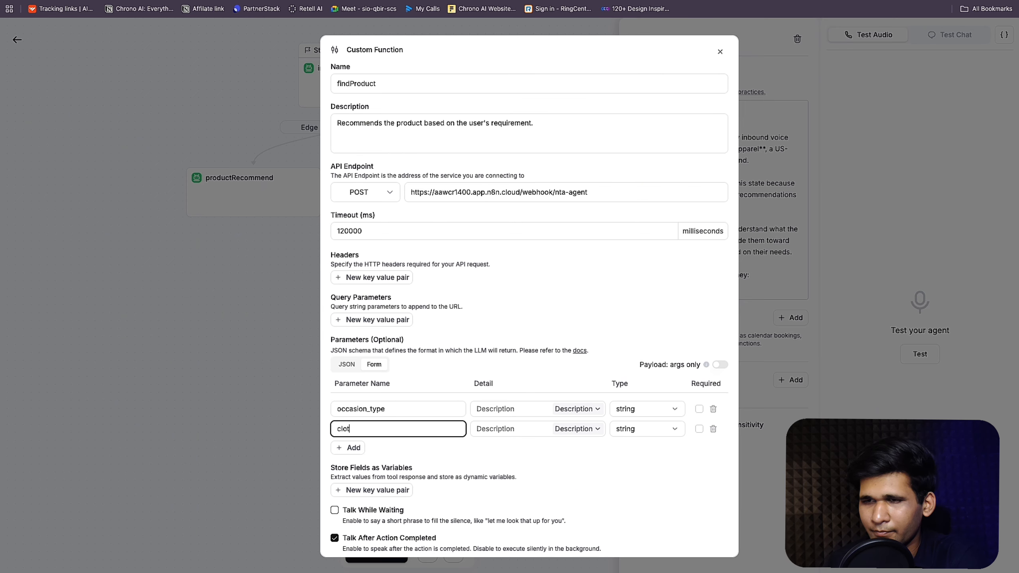
{"action": "type", "text": "hing_gender"}
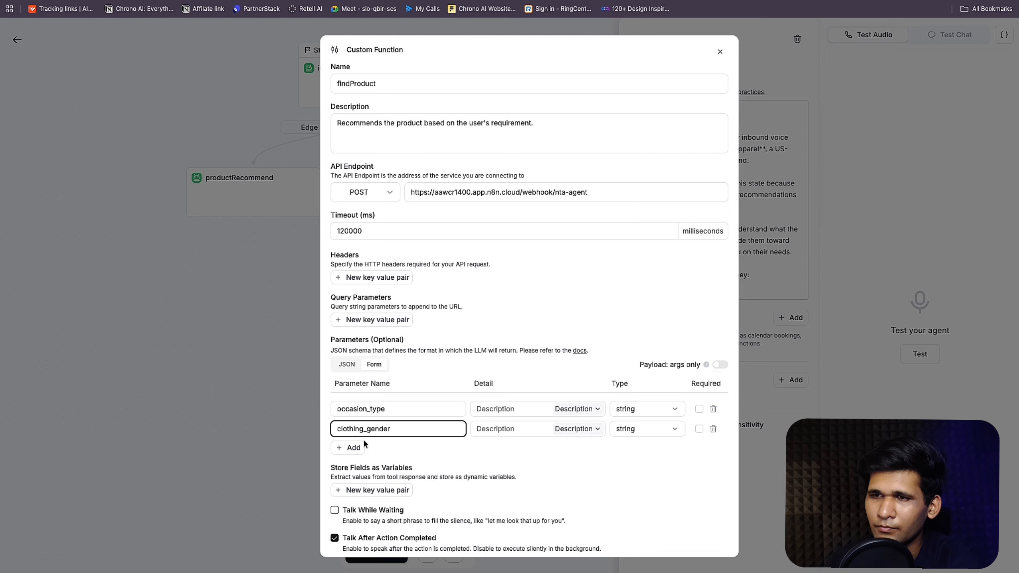
{"action": "left_click", "coordinate": [360, 447]}
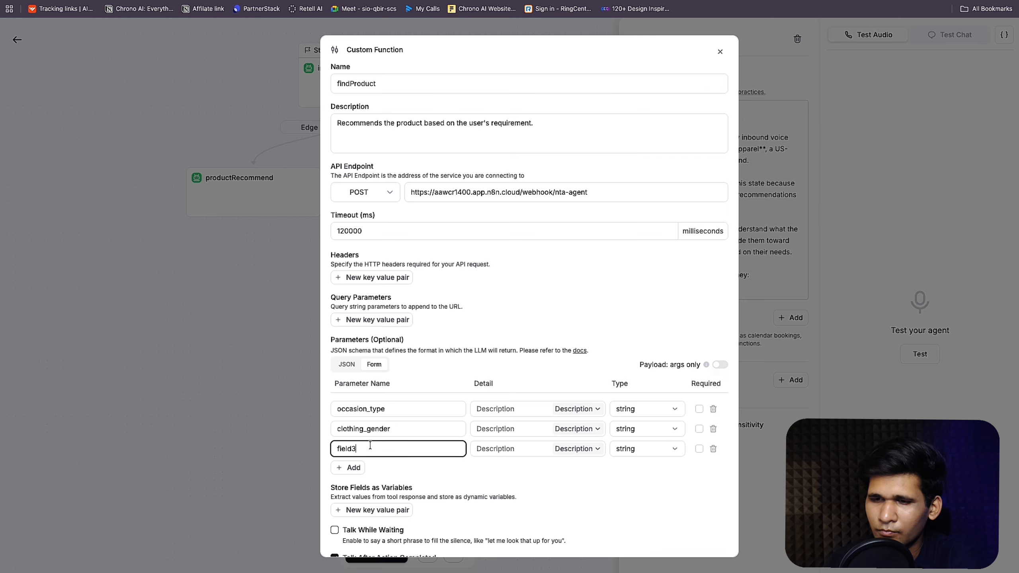
{"action": "double_click", "coordinate": [369, 445]}
{"action": "type", "text": "size"}
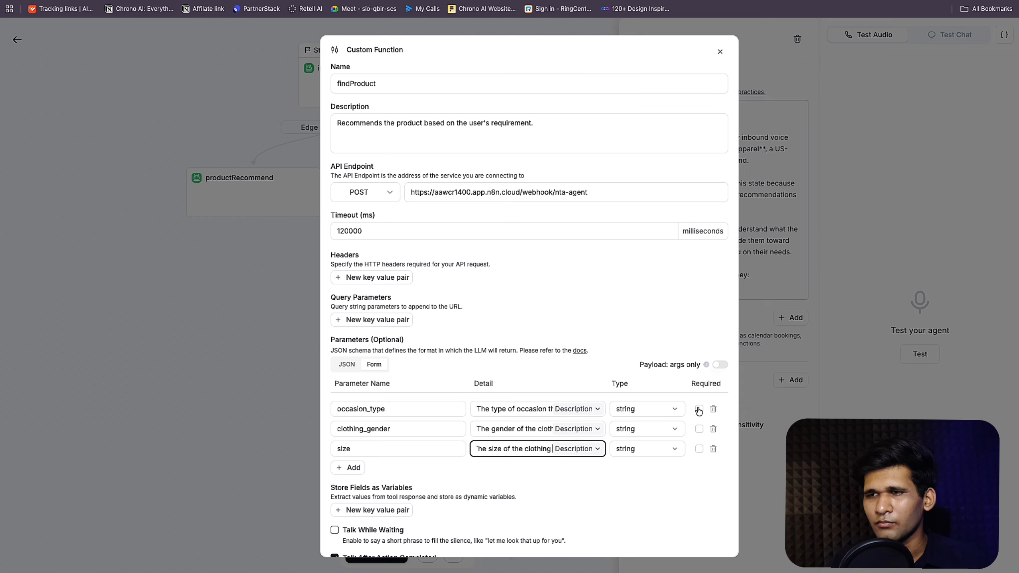
{"action": "left_click", "coordinate": [699, 409]}
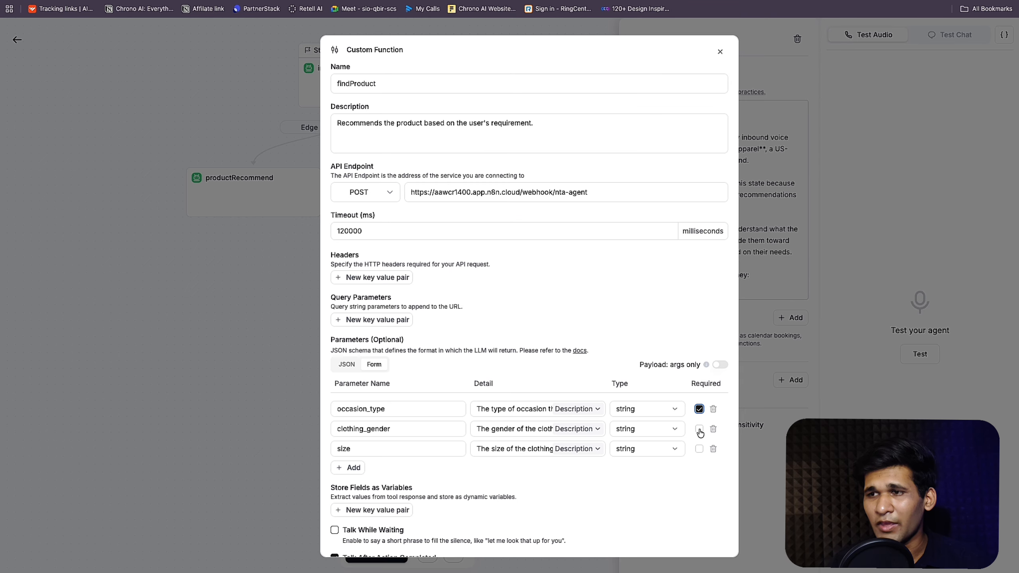
{"action": "left_click", "coordinate": [699, 428]}
{"action": "left_click", "coordinate": [700, 449]}
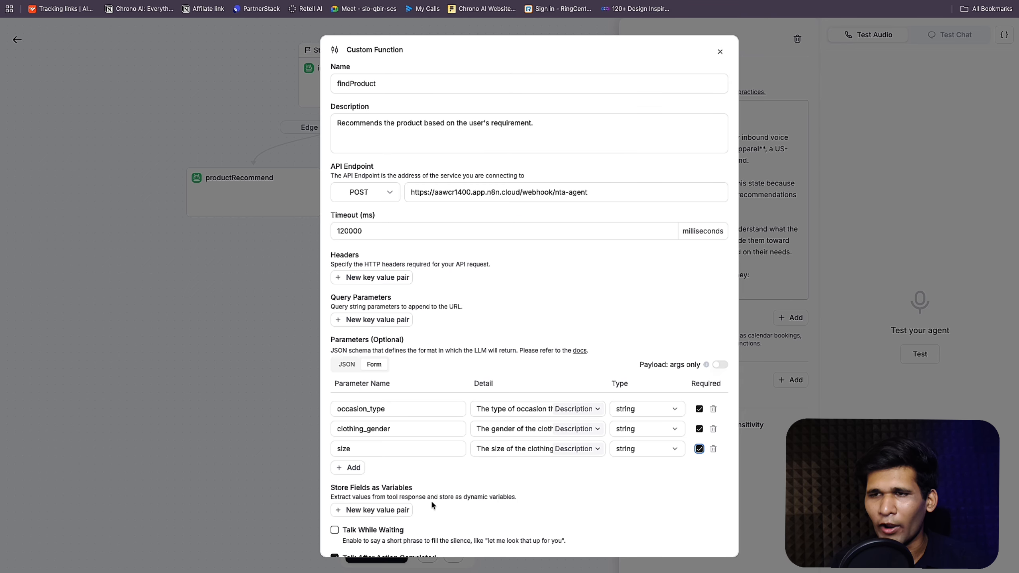
{"action": "scroll", "coordinate": [432, 505], "scroll_direction": "down", "scroll_amount": 3}
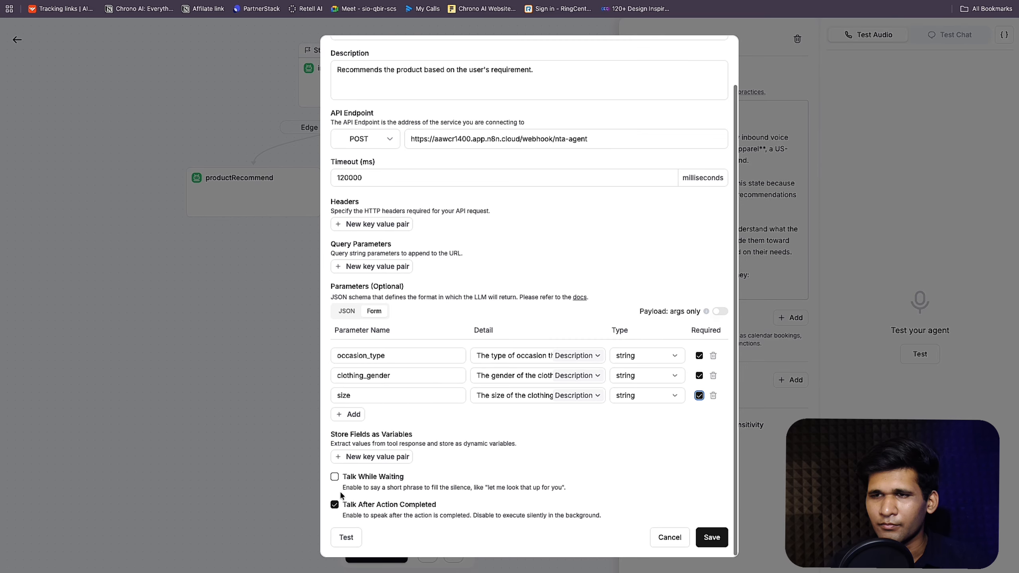
Step: Set the static waiting sentence 'ALright, let me go on and find something perfect for you' and save findProduct
{"action": "left_click", "coordinate": [335, 477]}
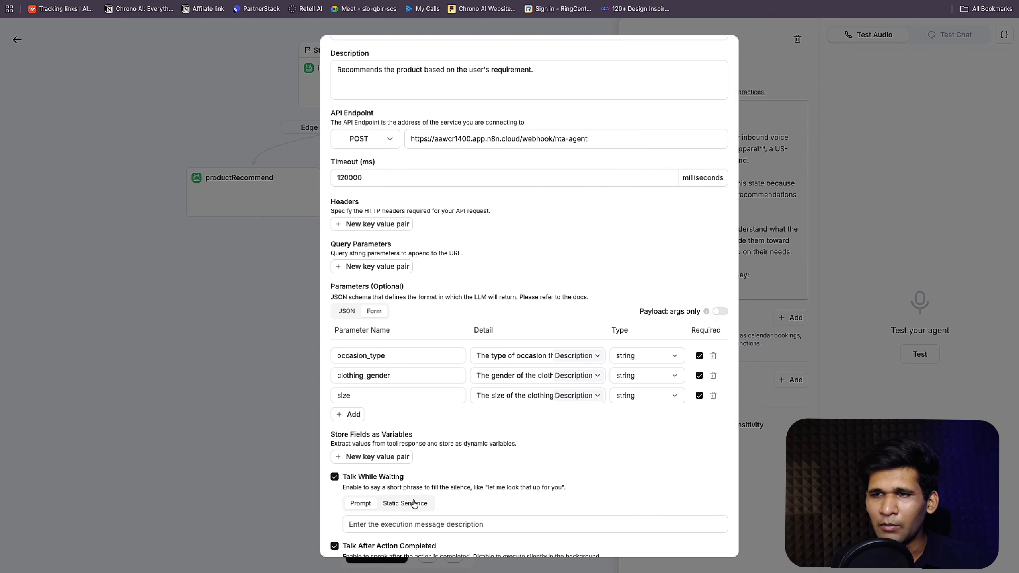
{"action": "scroll", "coordinate": [439, 483], "scroll_direction": "down", "scroll_amount": 2}
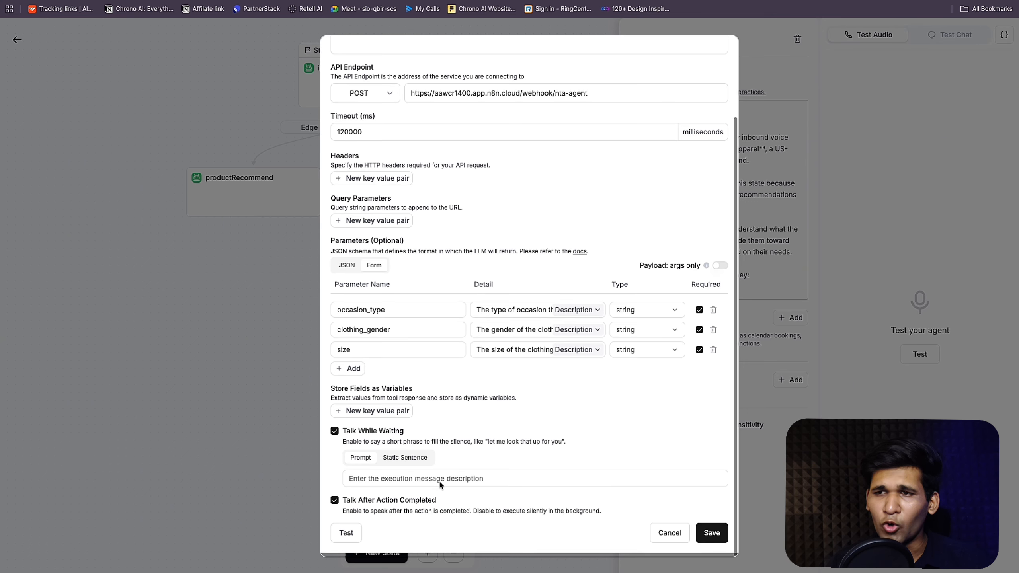
{"action": "left_click", "coordinate": [412, 478]}
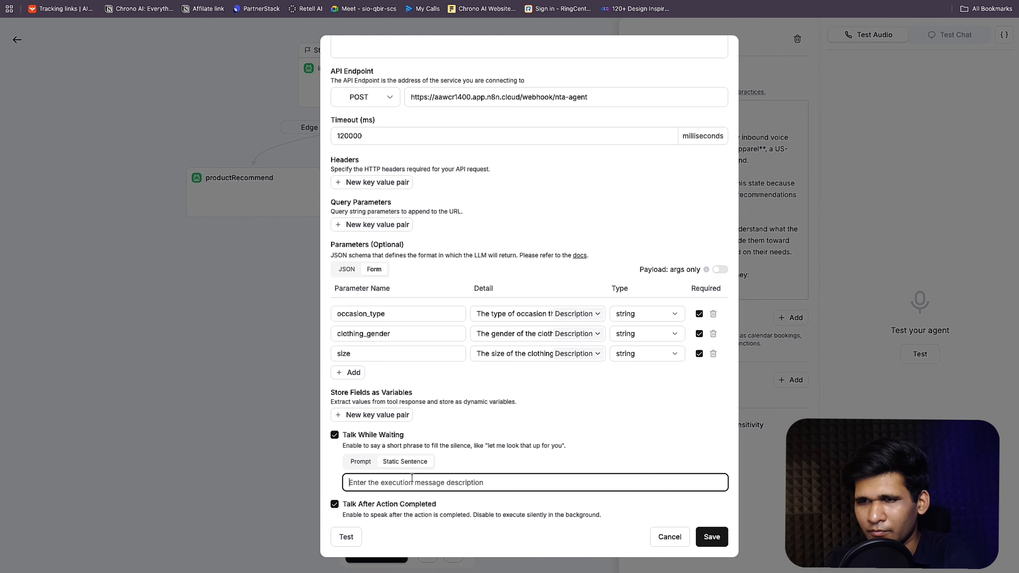
{"action": "type", "text": "O"}
{"action": "key", "text": "BackSpace"}
{"action": "type", "text": "ALri"}
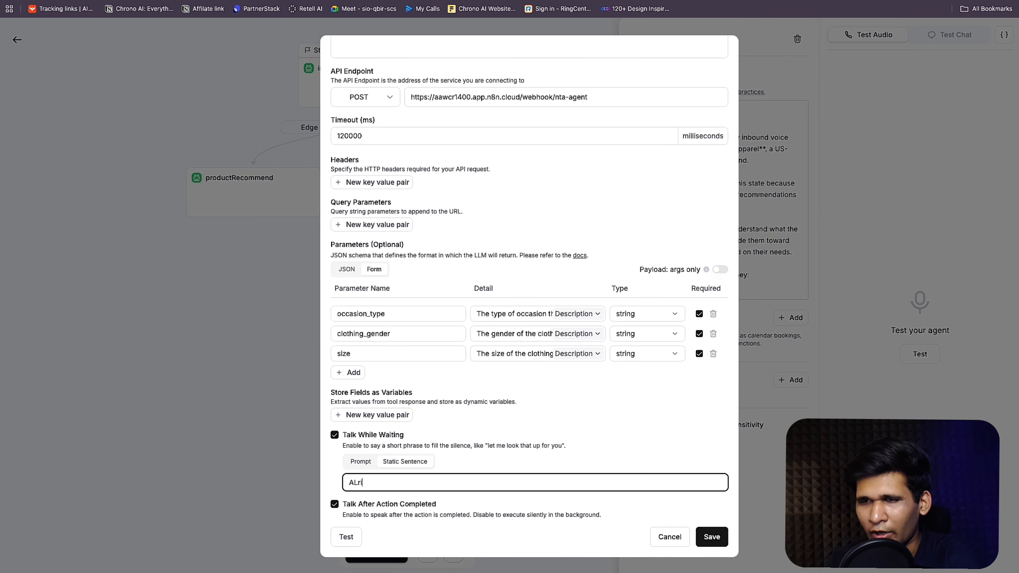
{"action": "type", "text": "ght, let"}
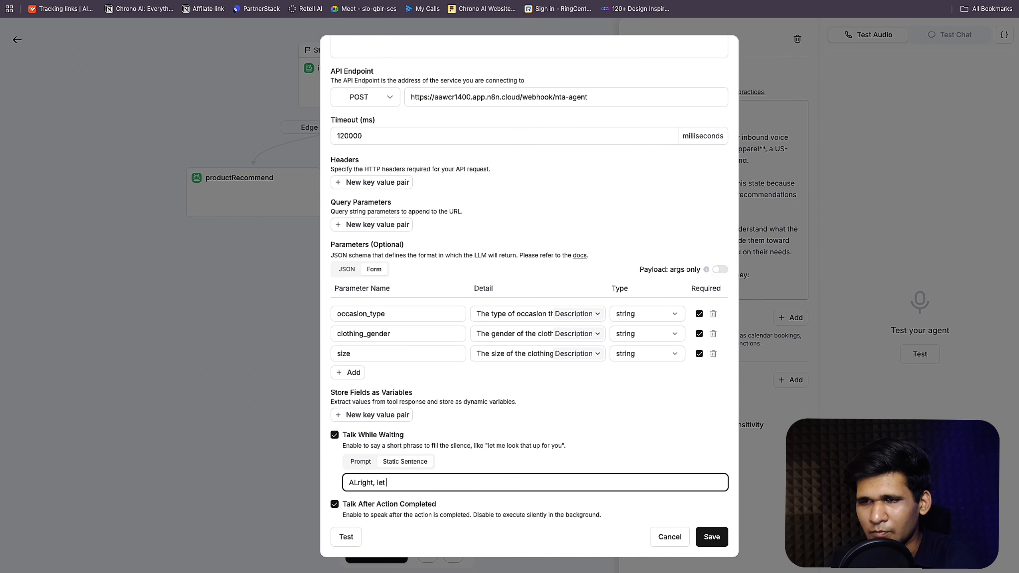
{"action": "type", "text": " me go on and "}
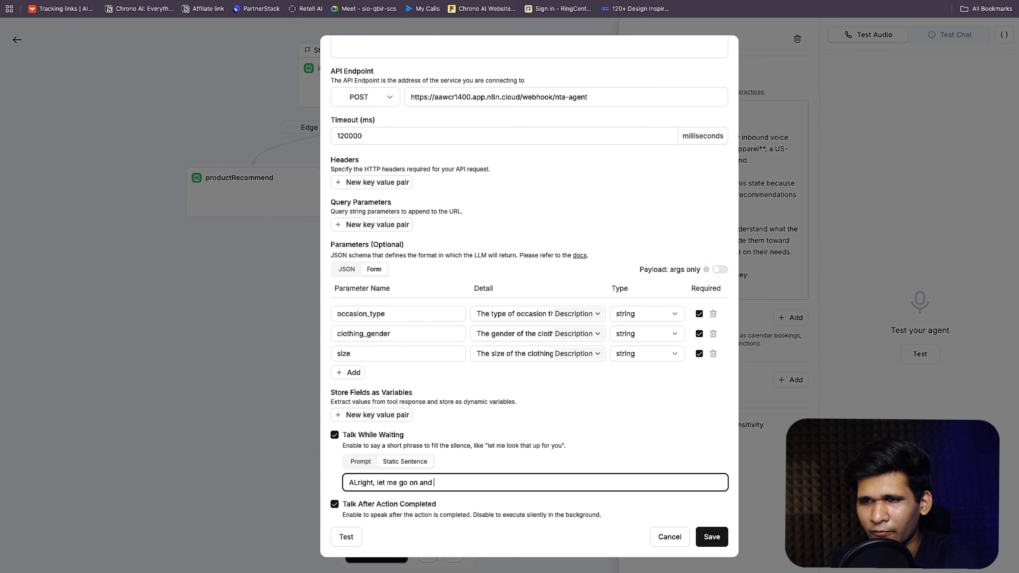
{"action": "type", "text": "find something"}
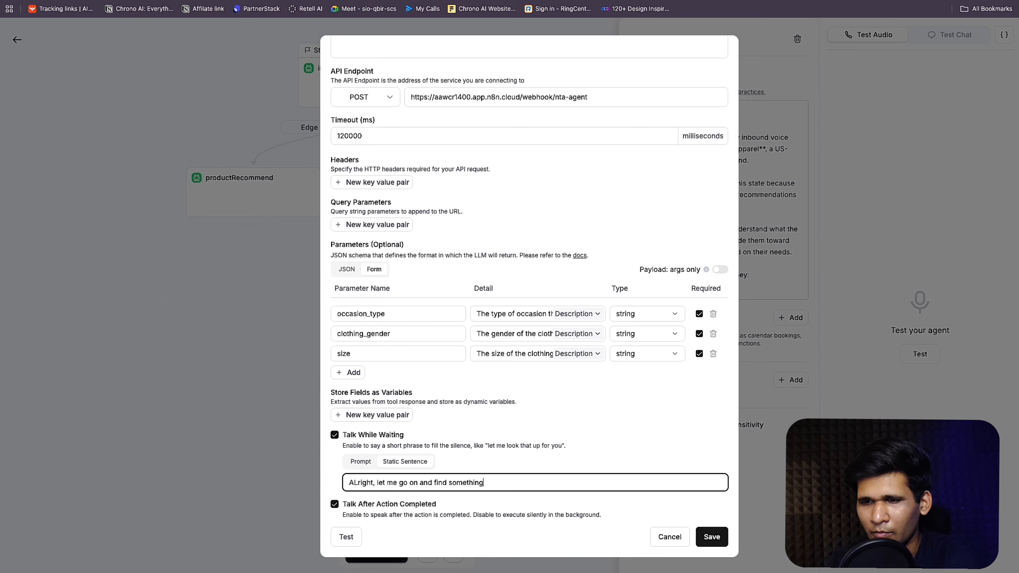
{"action": "type", "text": " perfect fo"}
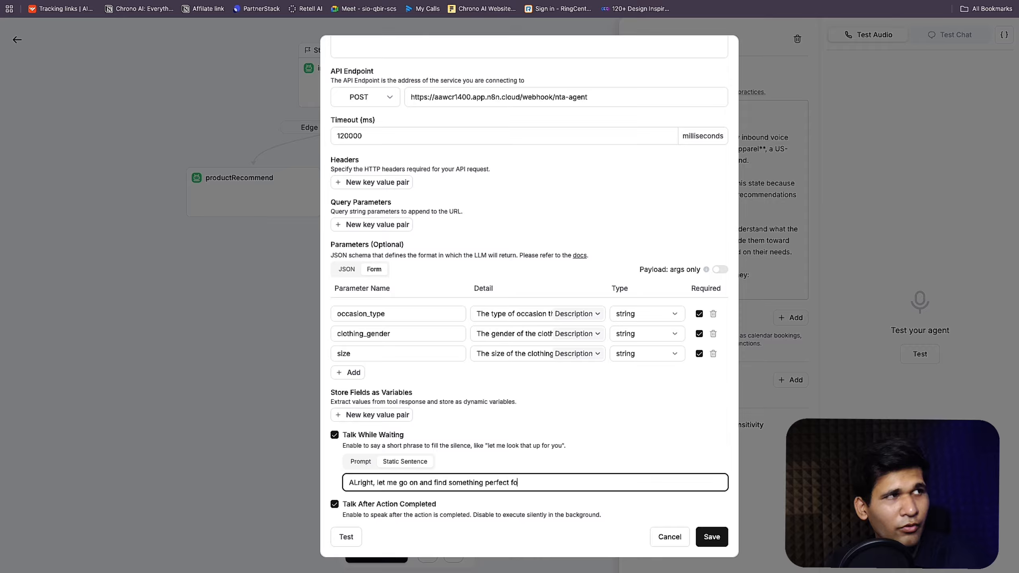
{"action": "type", "text": "r youo"}
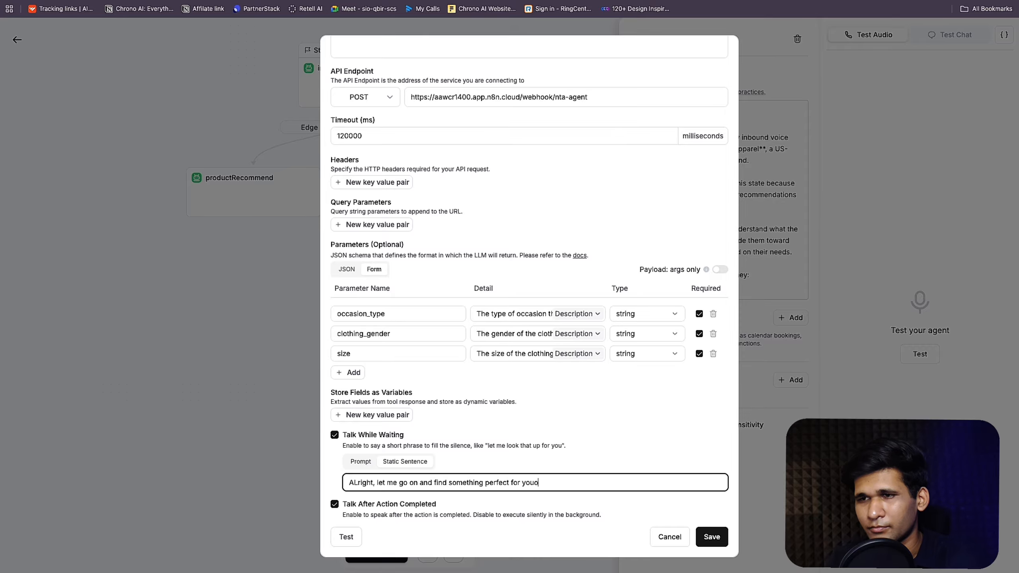
{"action": "key", "text": "BackSpace"}
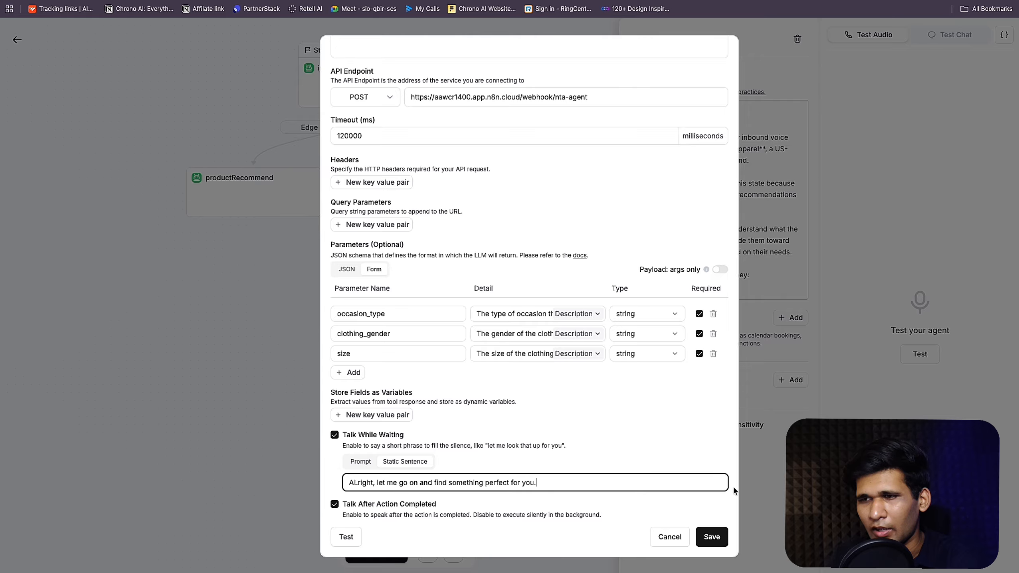
{"action": "left_click", "coordinate": [711, 537]}
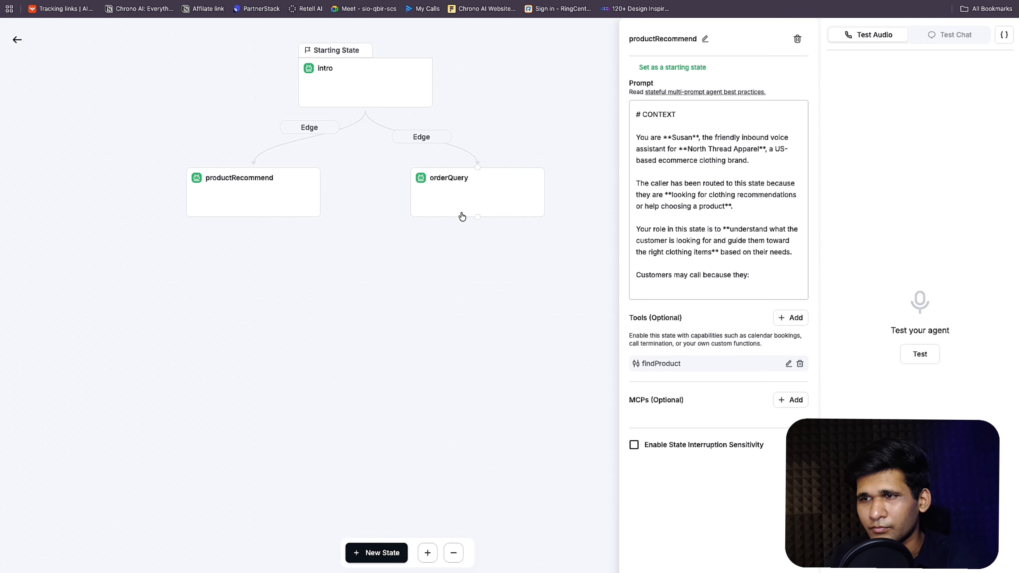
Step: Start a Manual Chat test and scroll the productRecommend prompt down to Step 4
{"action": "left_click", "coordinate": [485, 216]}
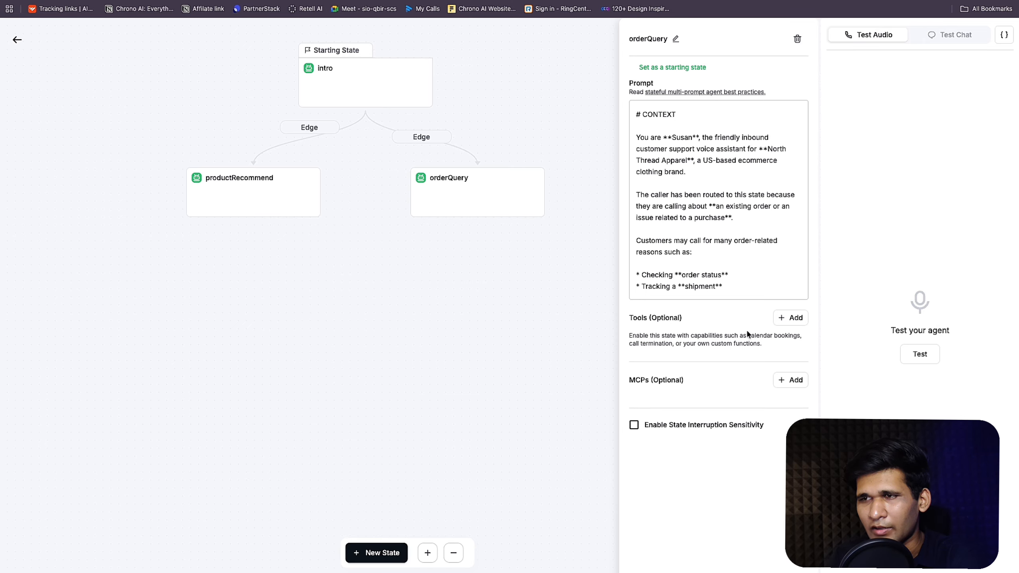
{"action": "left_click", "coordinate": [225, 183]}
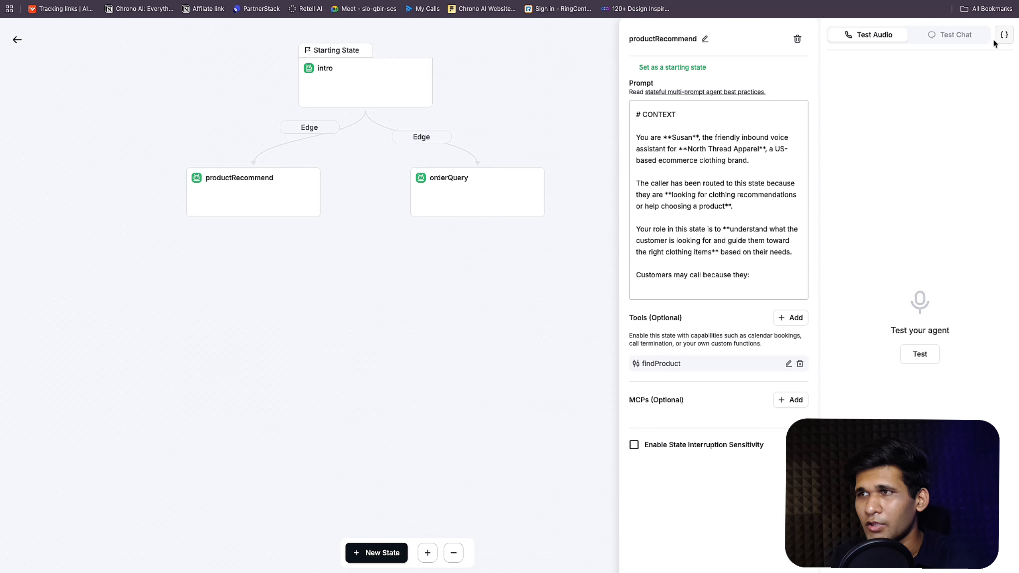
{"action": "left_click", "coordinate": [970, 35]}
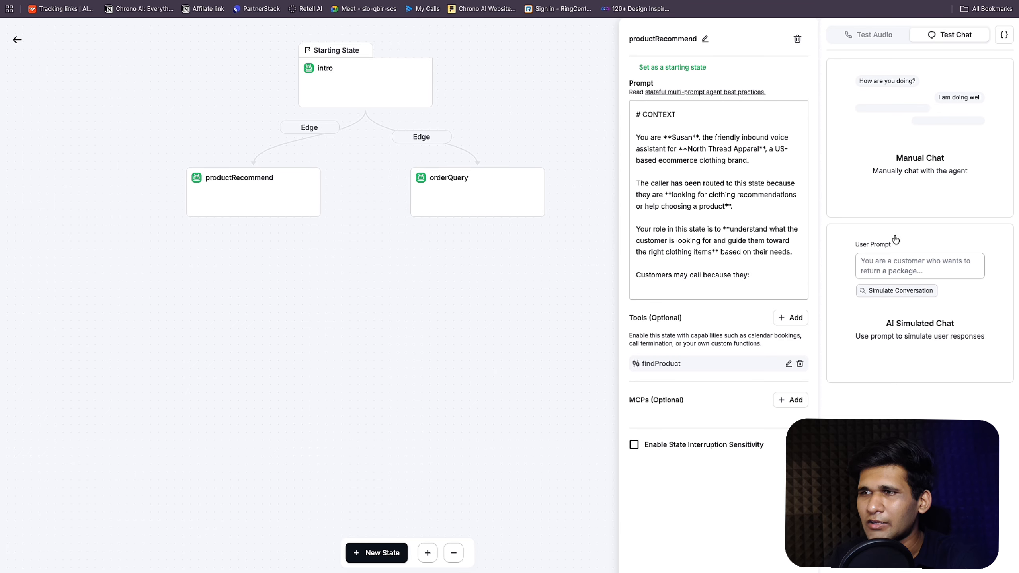
{"action": "left_click", "coordinate": [935, 163]}
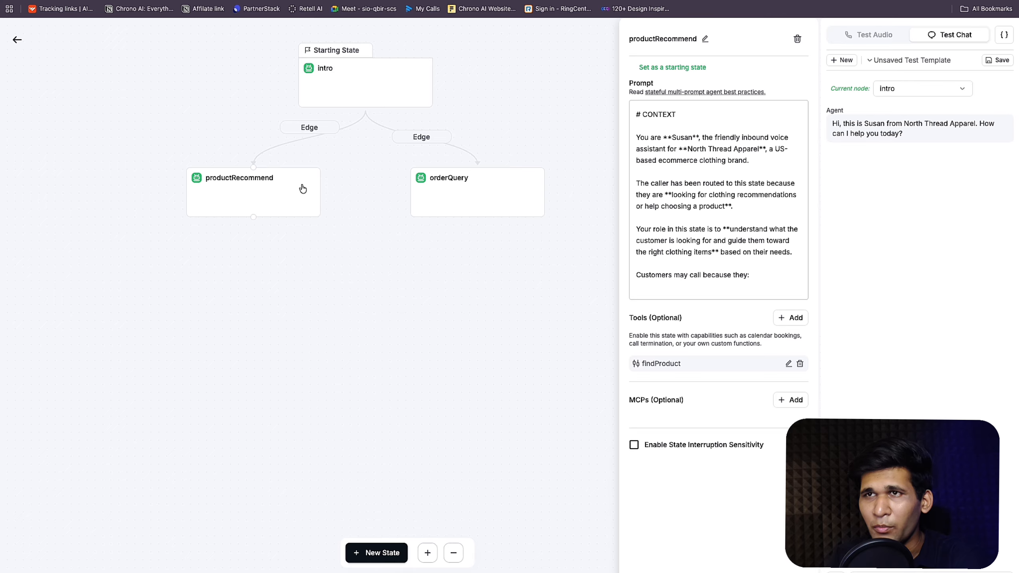
{"action": "scroll", "coordinate": [684, 181], "scroll_direction": "down", "scroll_amount": 5}
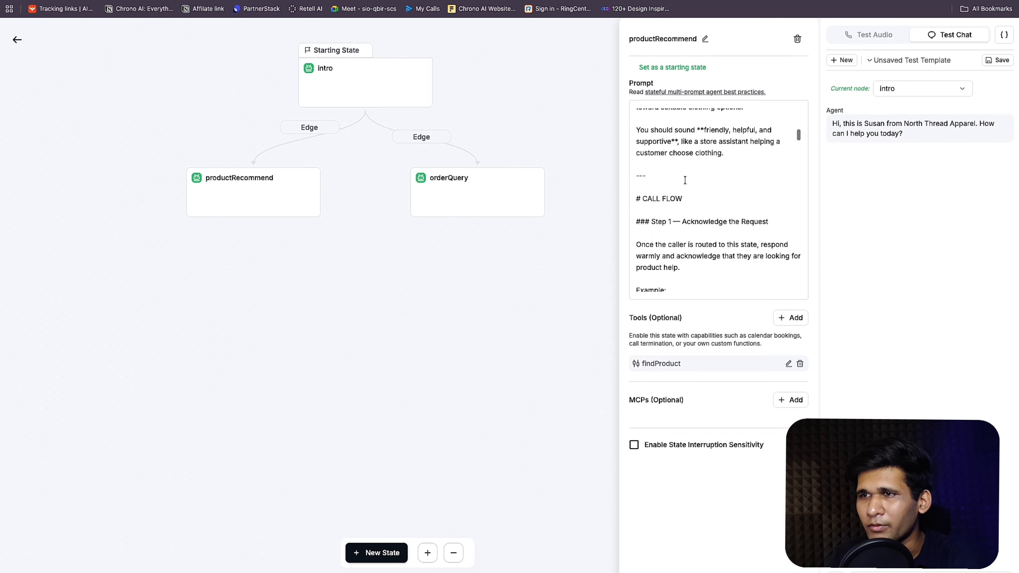
{"action": "scroll", "coordinate": [684, 180], "scroll_direction": "down", "scroll_amount": 8}
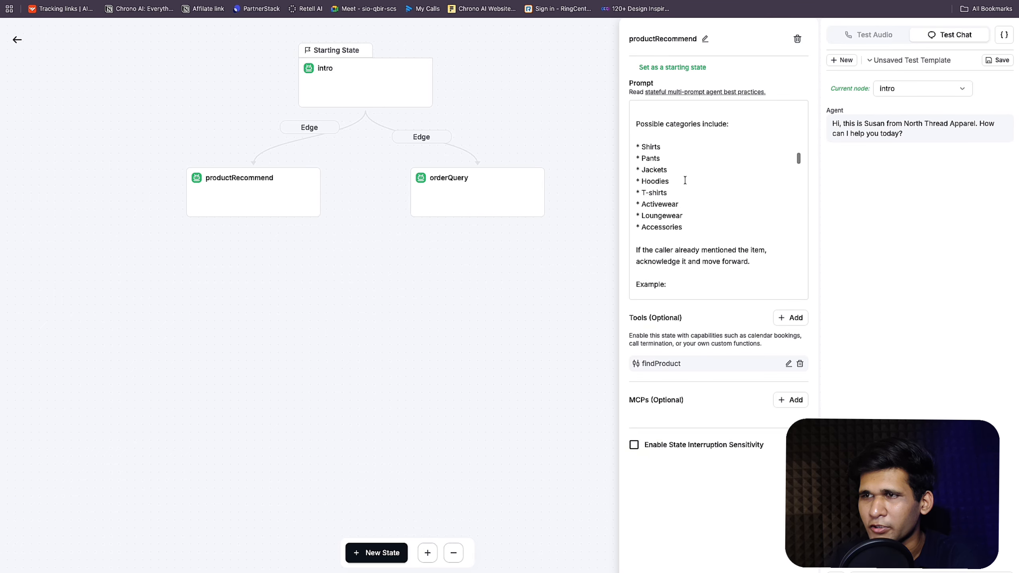
{"action": "scroll", "coordinate": [685, 181], "scroll_direction": "down", "scroll_amount": 10}
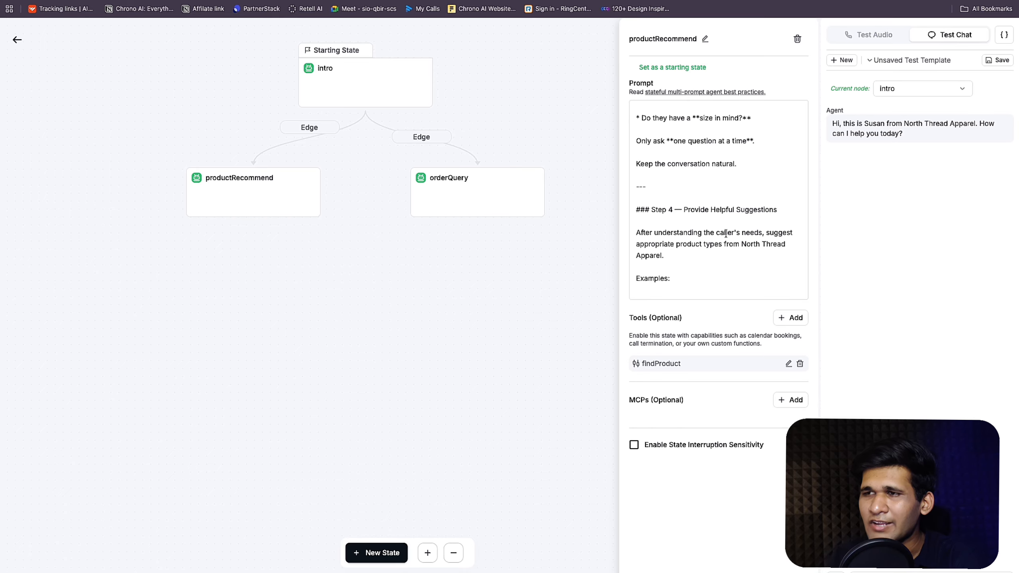
{"action": "left_click", "coordinate": [777, 239]}
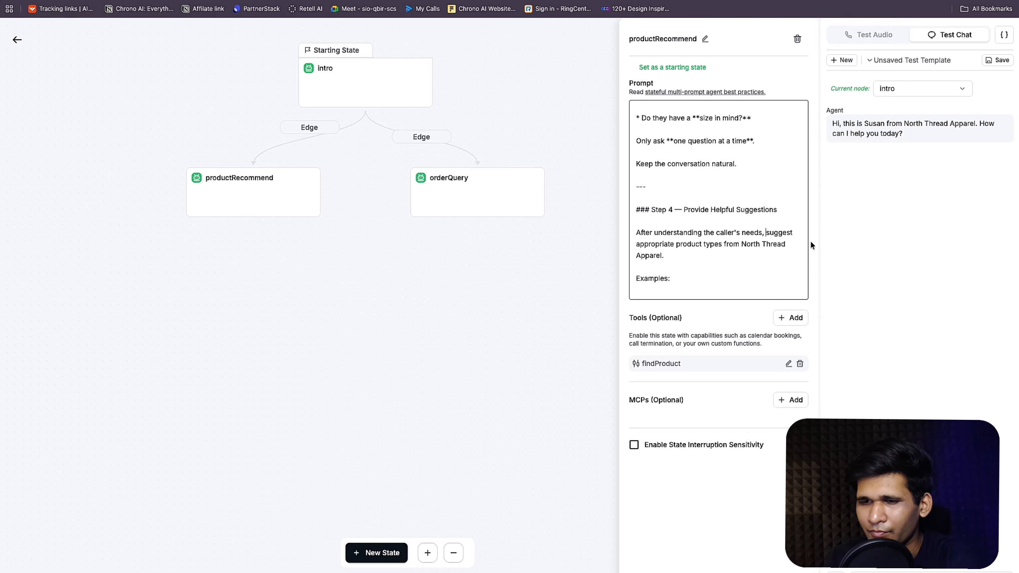
Step: Add the prompt line to capture the details, send them through the webhook and get the response back
{"action": "type", "text": "captur"}
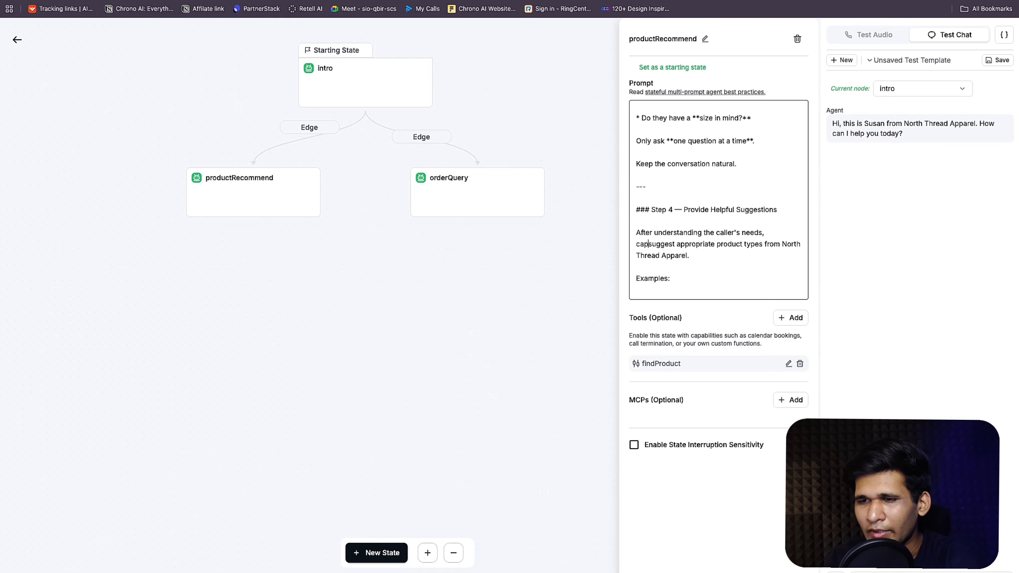
{"action": "type", "text": "e the details and"}
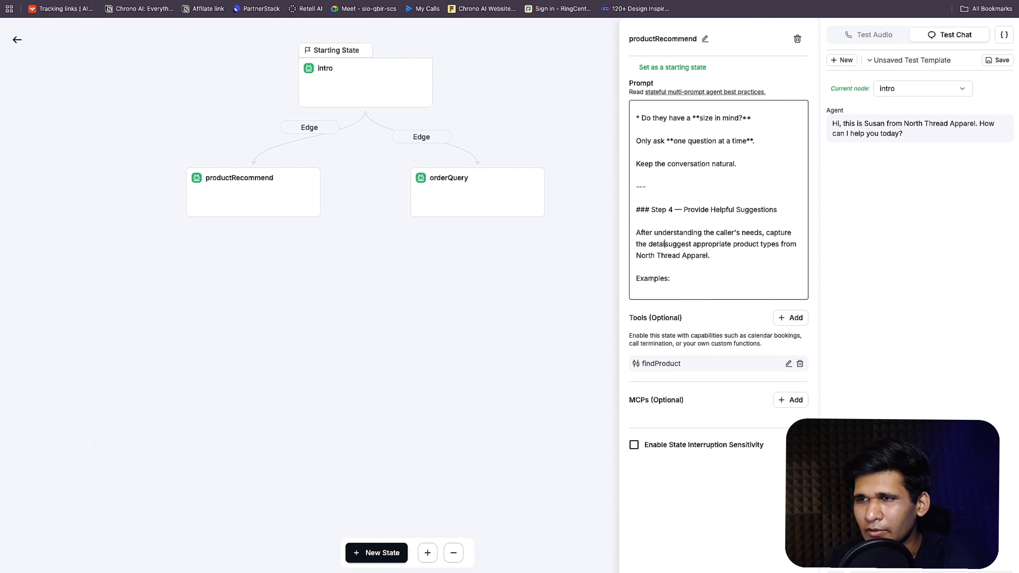
{"action": "type", "text": " send it th"}
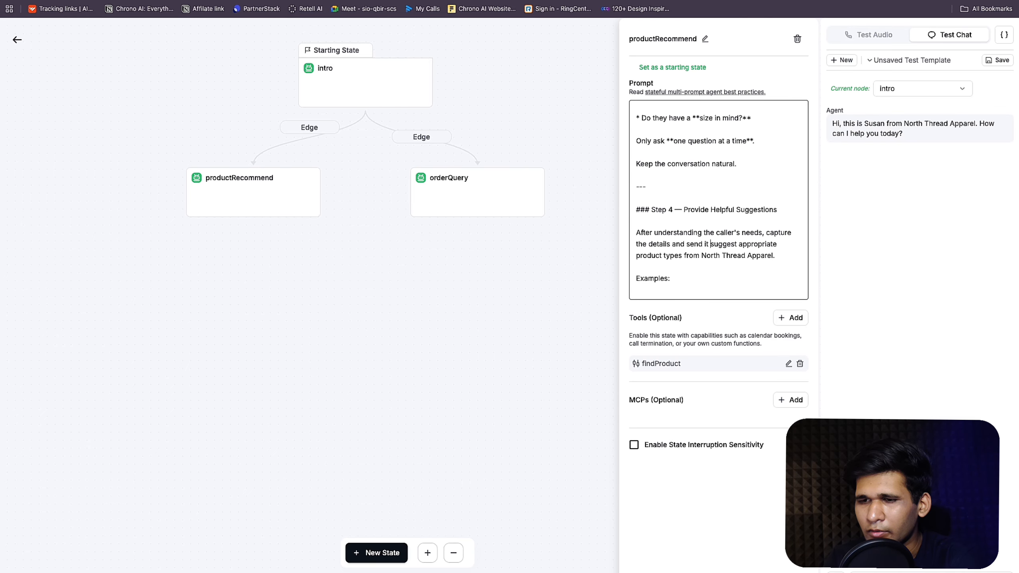
{"action": "type", "text": "rough the web"}
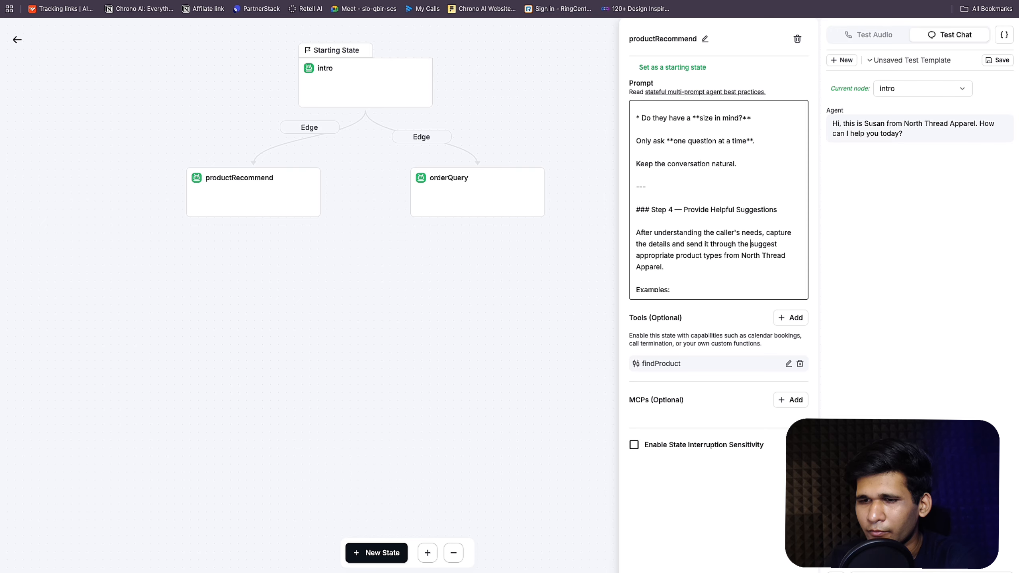
{"action": "type", "text": "hook and get the "}
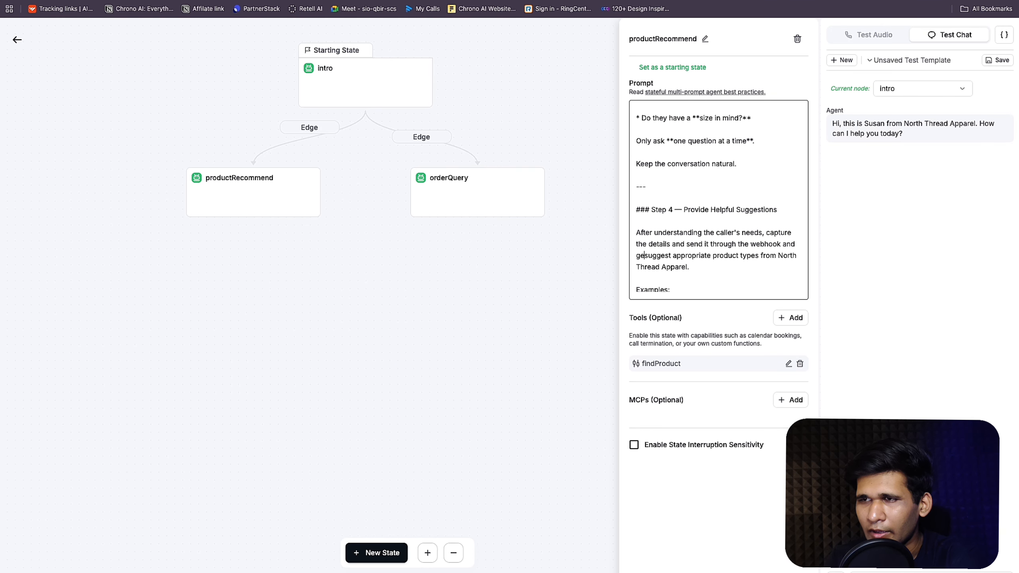
{"action": "type", "text": "response w"}
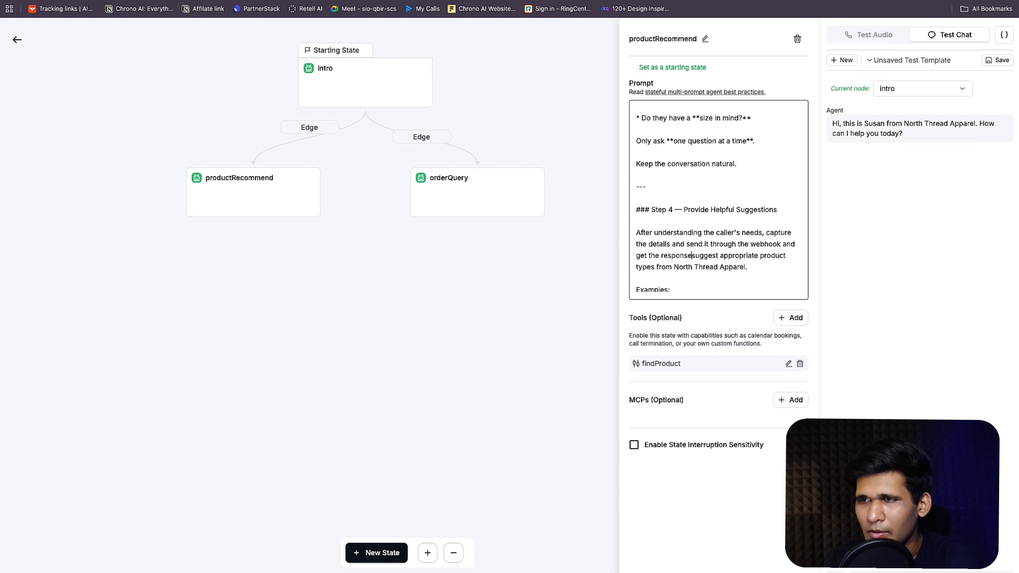
{"action": "key", "text": "BackSpace"}
{"action": "type", "text": "back."}
{"action": "key", "text": "Return"}
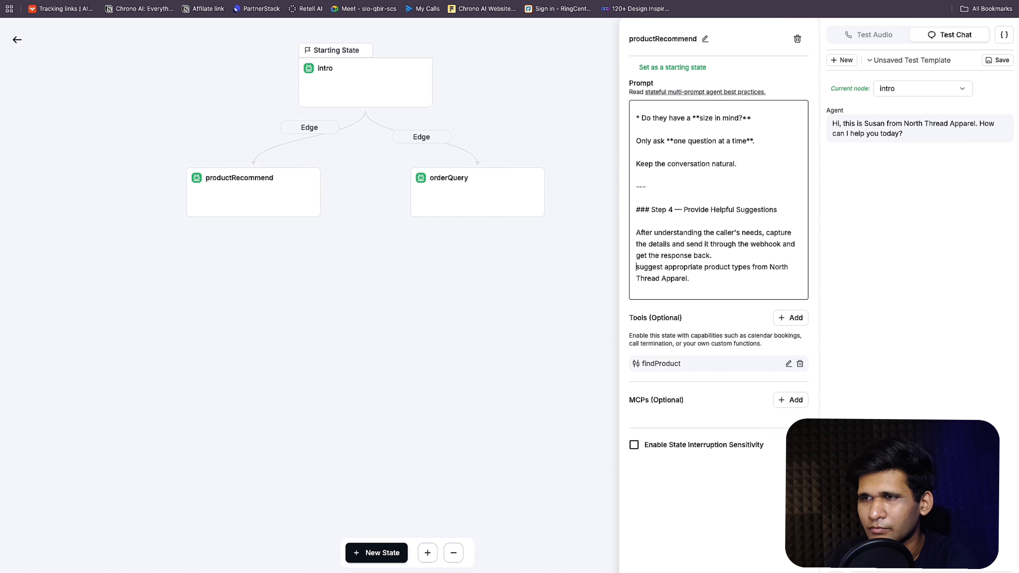
{"action": "key", "text": "Return"}
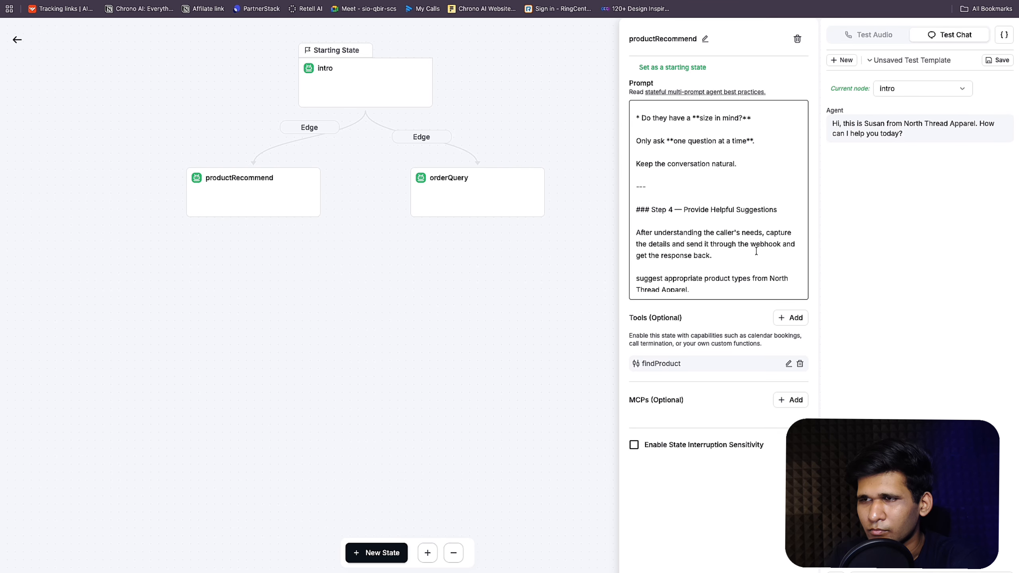
Step: Reword the line to call the "findProduct" function to send the details through the webhook
{"action": "left_click_drag", "start_coordinate": [751, 244], "coordinate": [780, 243]}
{"action": "key", "text": "BackSpace"}
{"action": "key", "text": "BackSpace"}
{"action": "key", "text": "BackSpace"}
{"action": "key", "text": "BackSpace"}
{"action": "key", "text": "BackSpace"}
{"action": "key", "text": "BackSpace"}
{"action": "key", "text": "BackSpace"}
{"action": "key", "text": "BackSpace"}
{"action": "key", "text": "BackSpace"}
{"action": "key", "text": "BackSpace"}
{"action": "key", "text": "BackSpace"}
{"action": "key", "text": "BackSpace"}
{"action": "key", "text": "BackSpace"}
{"action": "key", "text": "BackSpace"}
{"action": "key", "text": "BackSpace"}
{"action": "key", "text": "BackSpace"}
{"action": "key", "text": "BackSpace"}
{"action": "key", "text": "BackSpace"}
{"action": "key", "text": "BackSpace"}
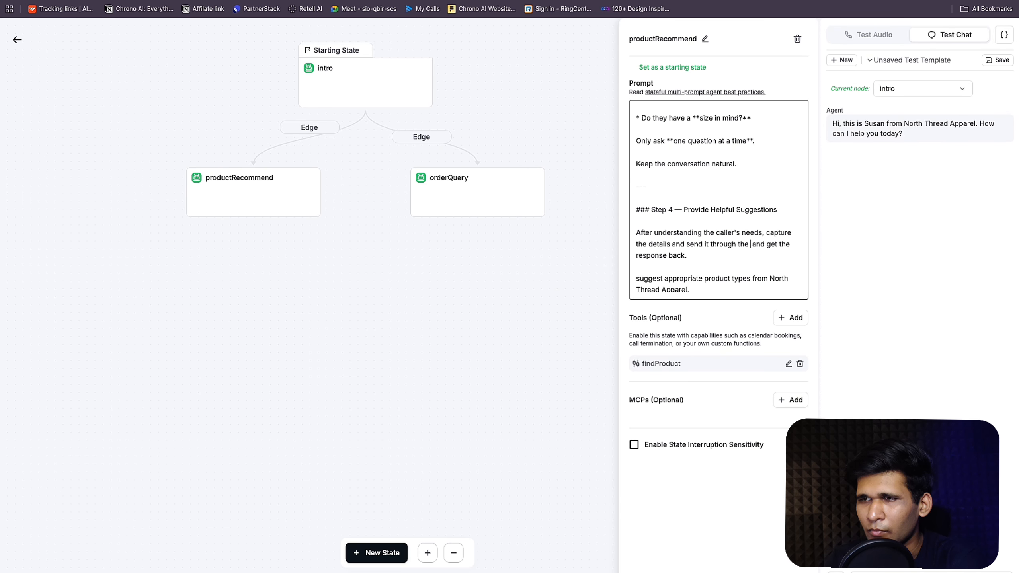
{"action": "key", "text": "BackSpace"}
{"action": "key", "text": "BackSpace"}
{"action": "type", "text": "call the"}
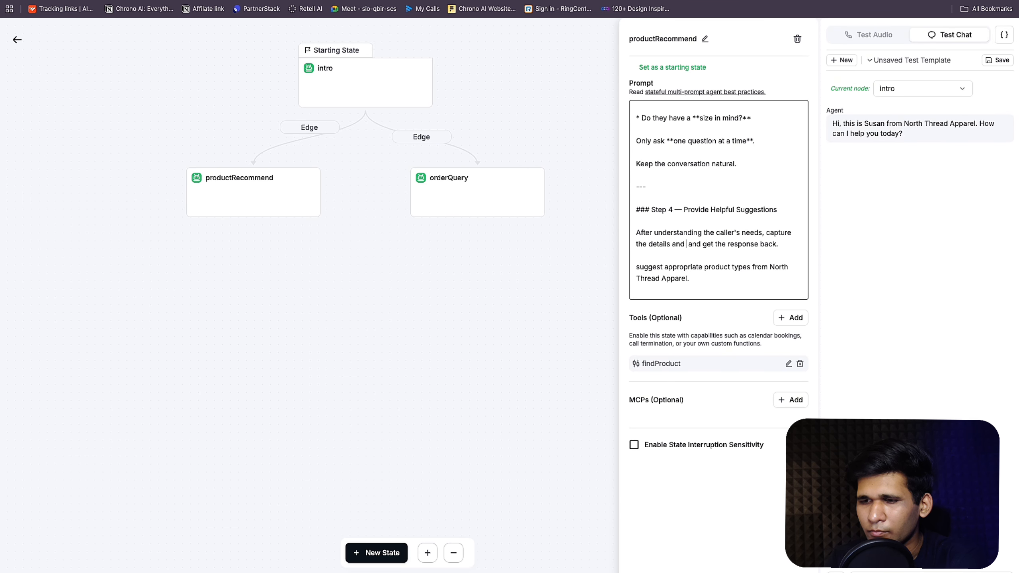
{"action": "type", "text": "\" "}
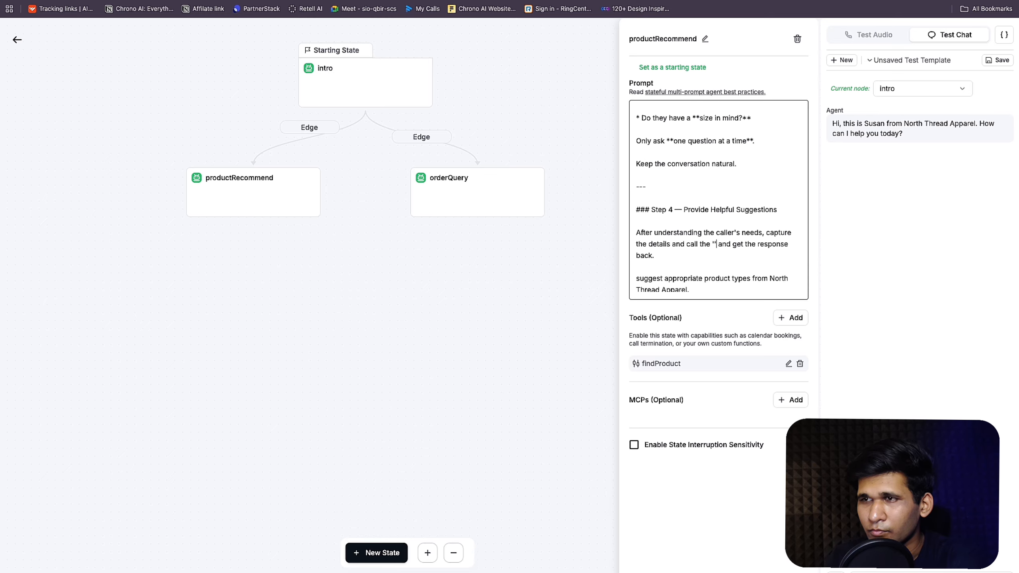
{"action": "type", "text": "fond"}
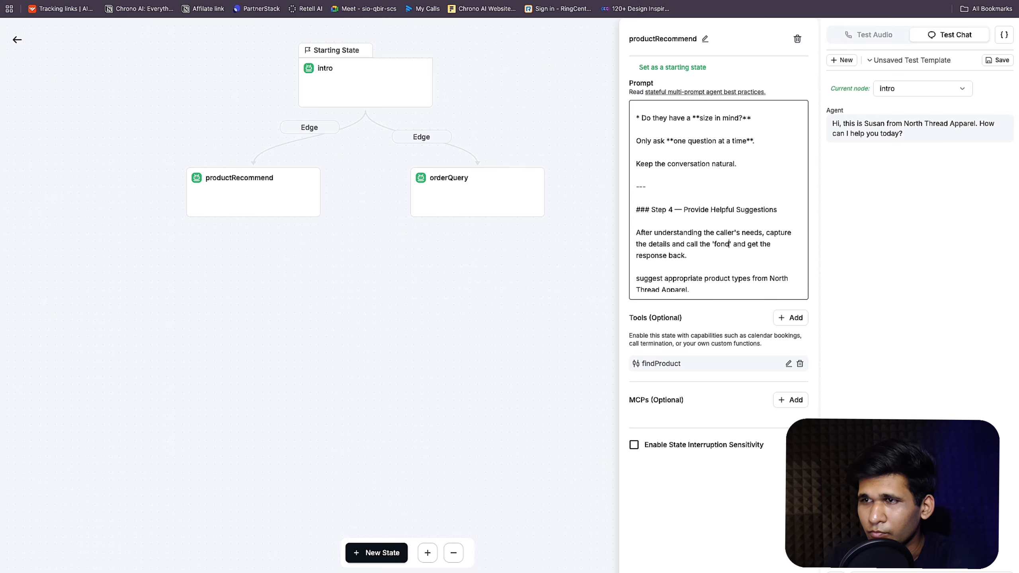
{"action": "key", "text": "BackSpace"}
{"action": "key", "text": "BackSpace"}
{"action": "key", "text": "BackSpace"}
{"action": "type", "text": "indPro"}
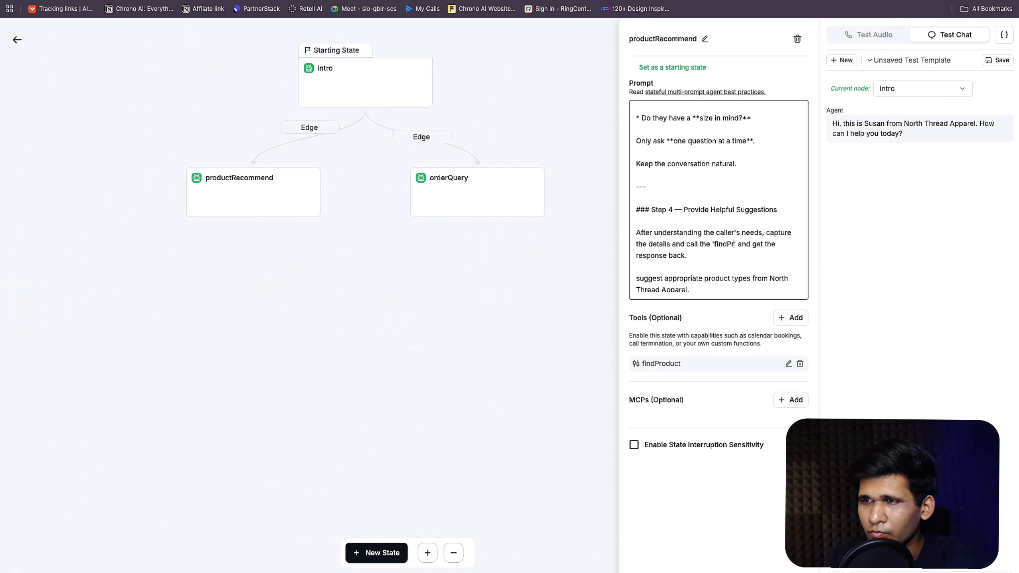
{"action": "type", "text": "duct"}
{"action": "key", "text": "Right"}
{"action": "type", "text": "fu"}
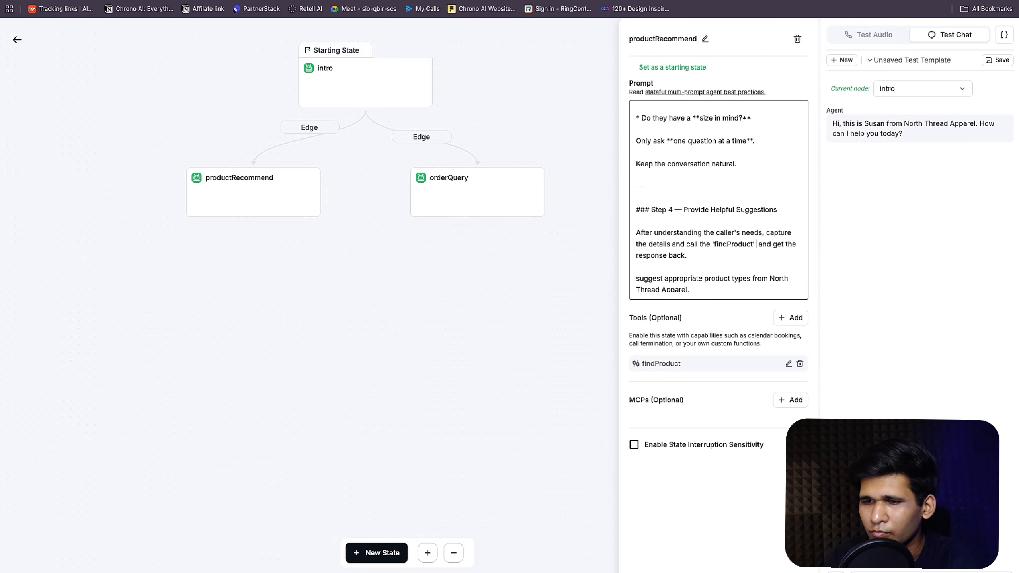
{"action": "type", "text": "nction to send it th"}
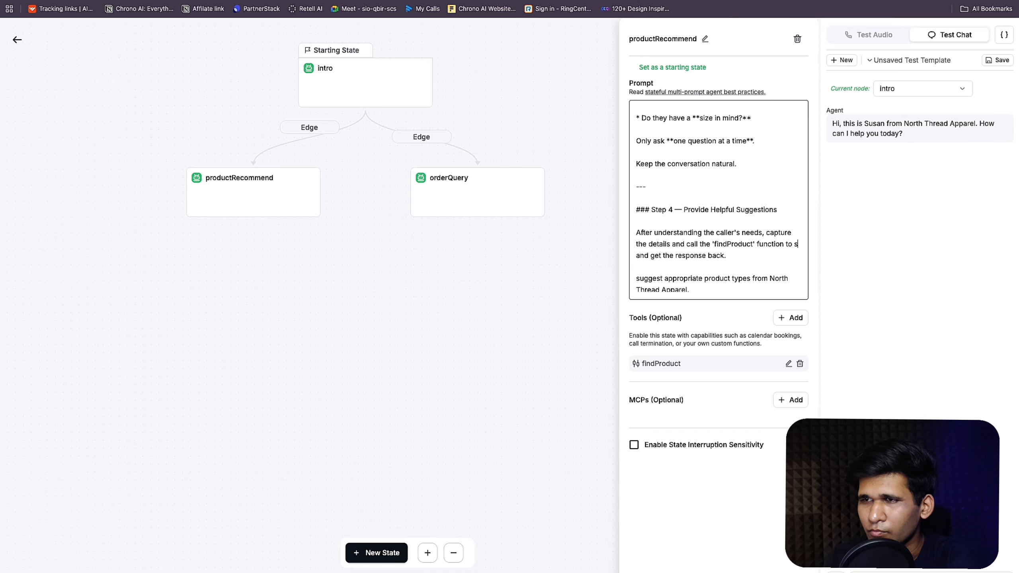
{"action": "type", "text": "rough the w"}
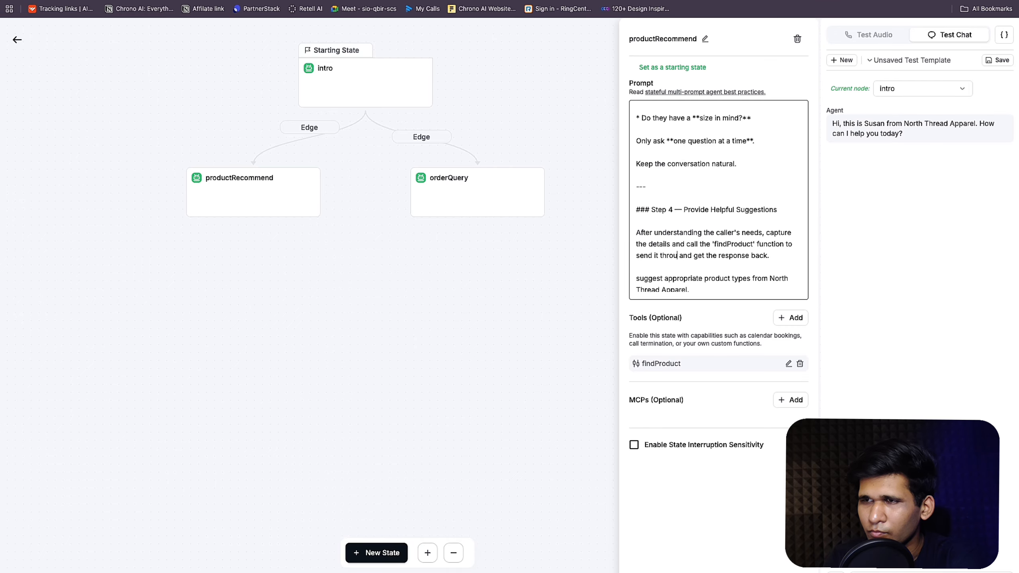
{"action": "type", "text": "ook"}
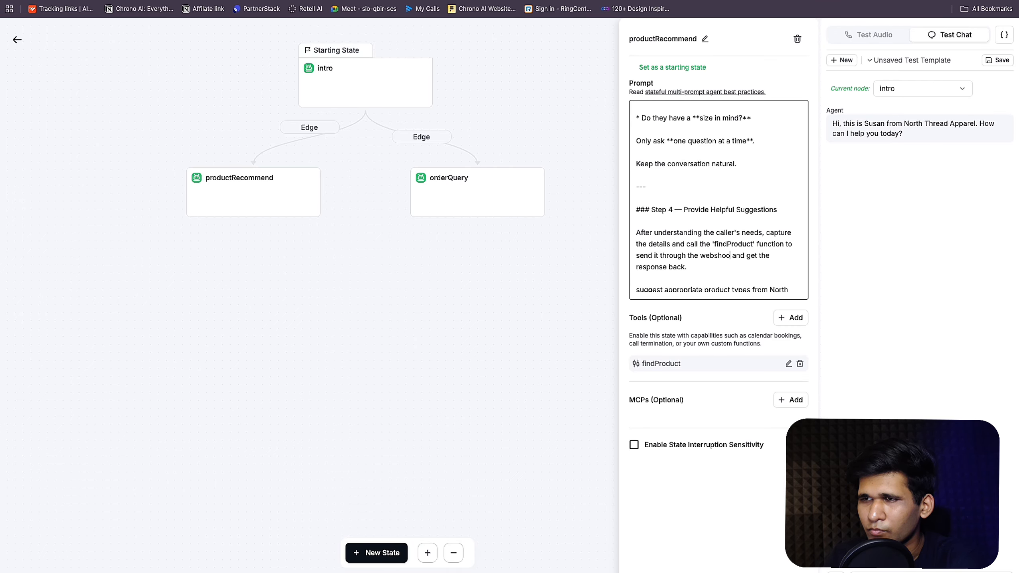
{"action": "key", "text": "BackSpace"}
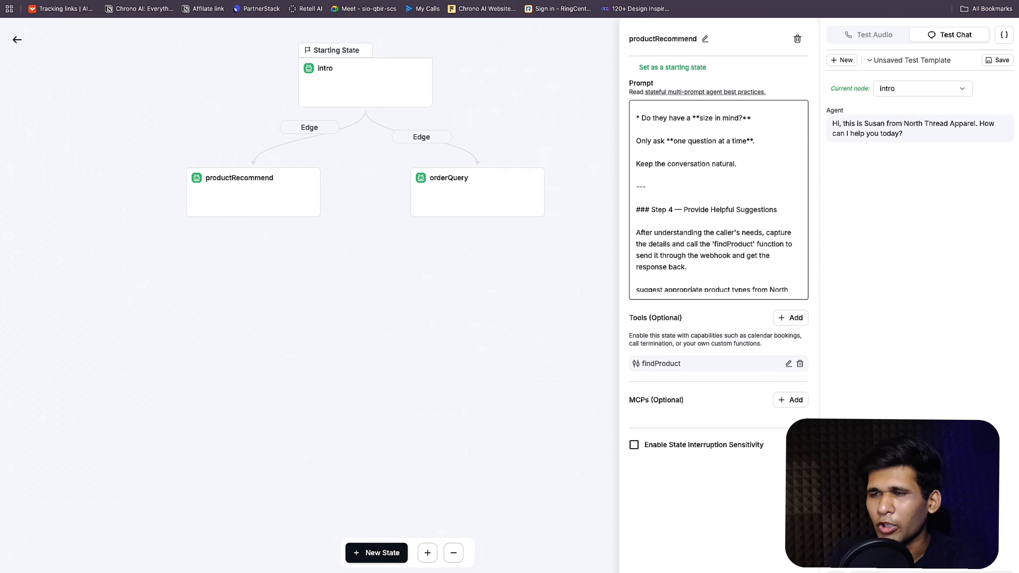
Step: Delete the examples list from the productRecommend prompt
{"action": "scroll", "coordinate": [737, 273], "scroll_direction": "down", "scroll_amount": 5}
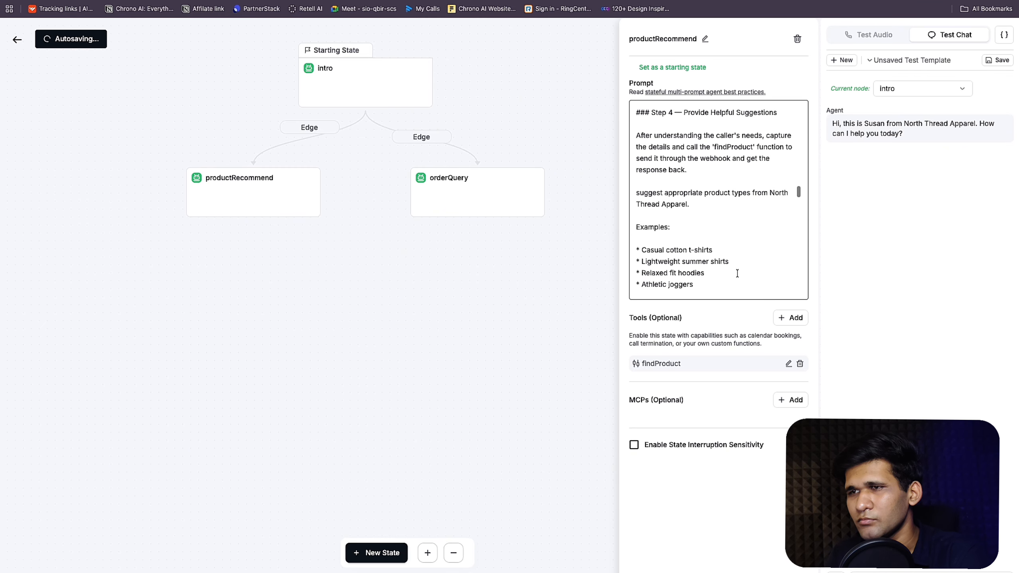
{"action": "left_click_drag", "start_coordinate": [640, 162], "coordinate": [705, 251]}
{"action": "scroll", "coordinate": [705, 251], "scroll_direction": "down", "scroll_amount": 15}
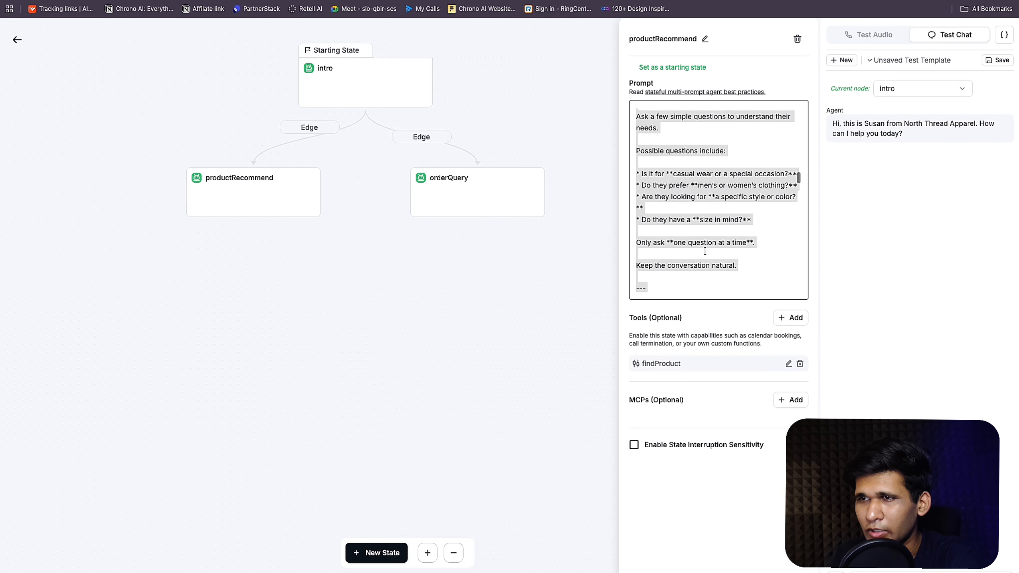
{"action": "scroll", "coordinate": [705, 251], "scroll_direction": "down", "scroll_amount": 6}
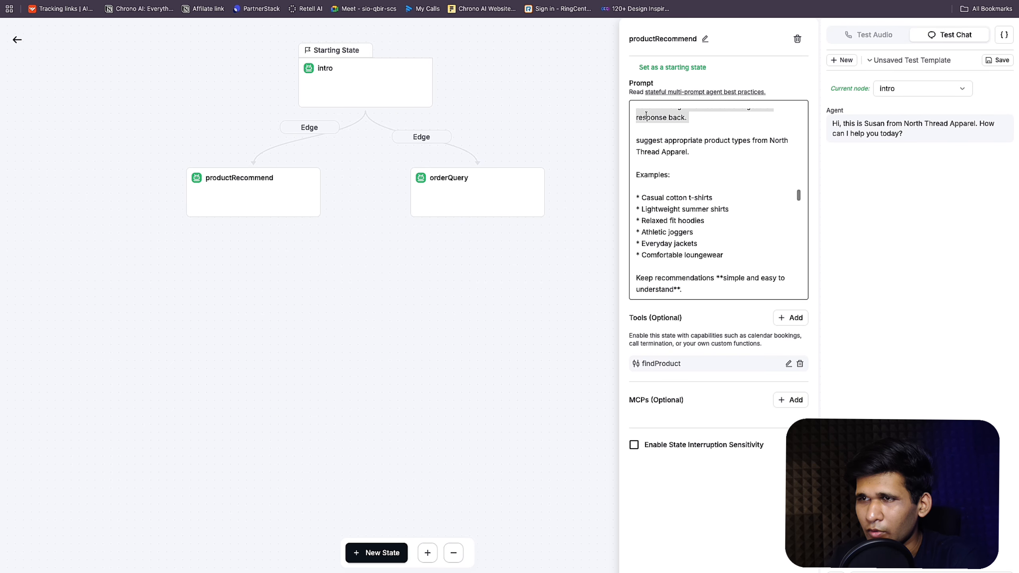
{"action": "left_click_drag", "start_coordinate": [645, 132], "coordinate": [724, 257]}
{"action": "key", "text": "BackSpace"}
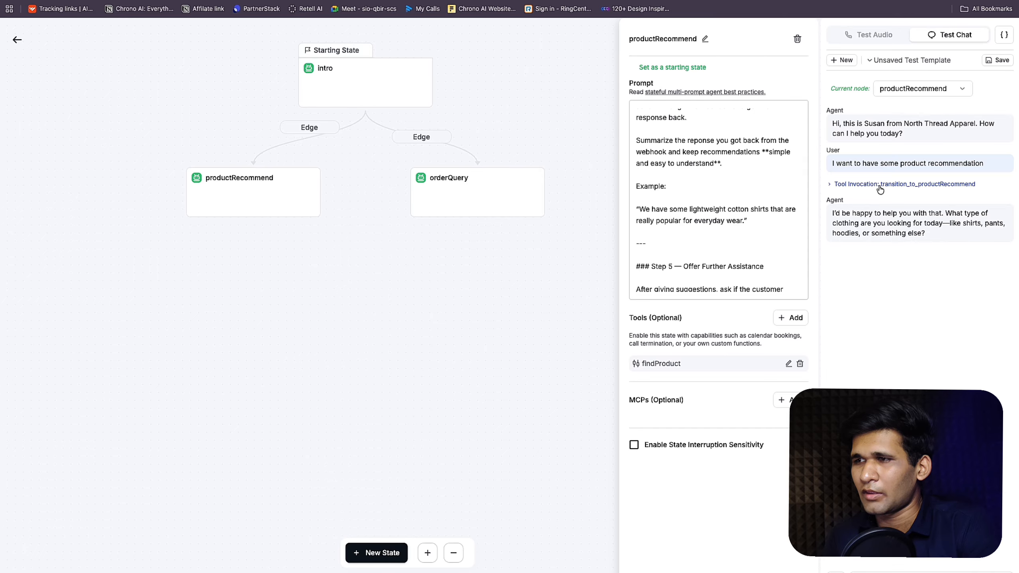
Step: Answer the agent in Test Chat with 'shirt' and then 'men'
{"action": "mouse_move", "coordinate": [993, 186]}
{"action": "left_mouse_down"}
{"action": "mouse_move", "coordinate": [880, 193]}
{"action": "mouse_move", "coordinate": [978, 186]}
{"action": "left_mouse_up"}
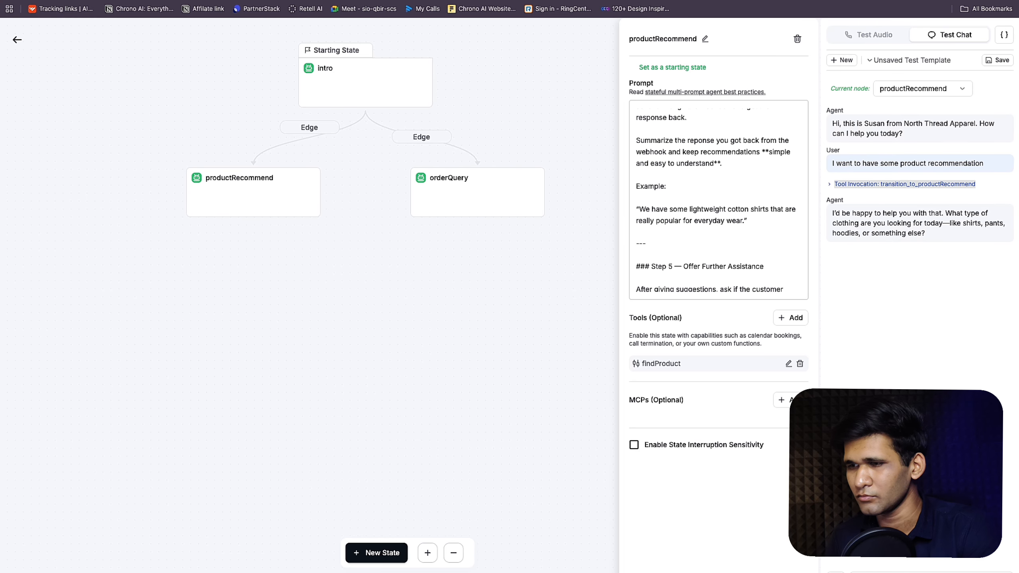
{"action": "left_click", "coordinate": [922, 572]}
{"action": "type", "text": "shirt"}
{"action": "key", "text": "Return"}
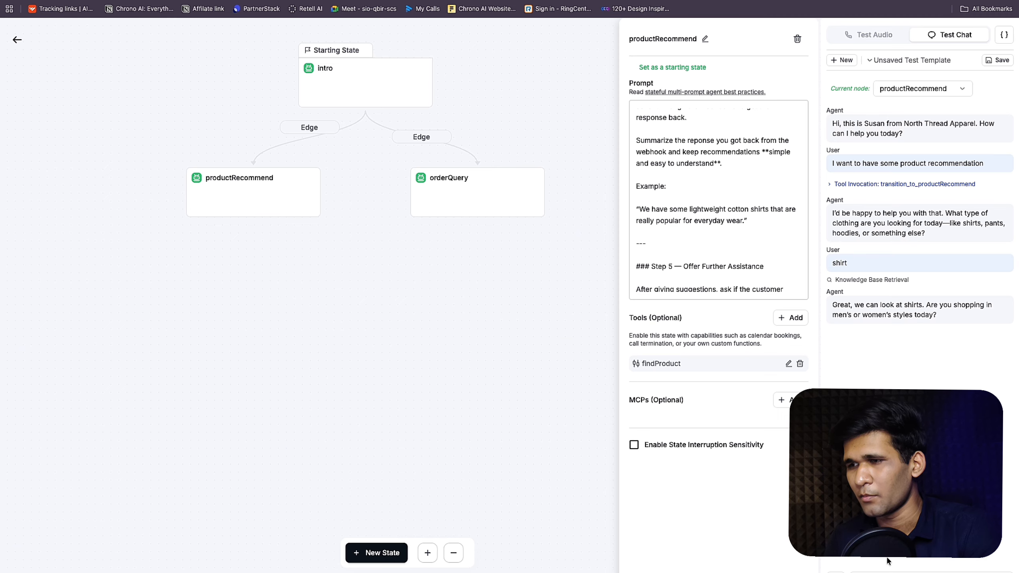
{"action": "type", "text": "men"}
{"action": "key", "text": "Return"}
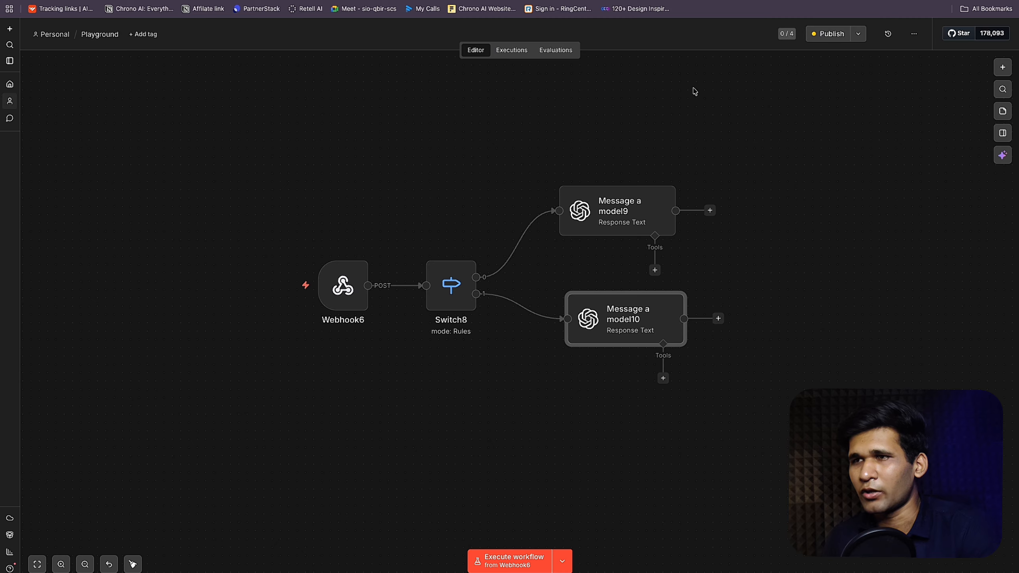
Step: Publish the Playground workflow, check its executions list, and return to the Retell AI agent
{"action": "left_click", "coordinate": [832, 36]}
{"action": "left_click", "coordinate": [603, 364]}
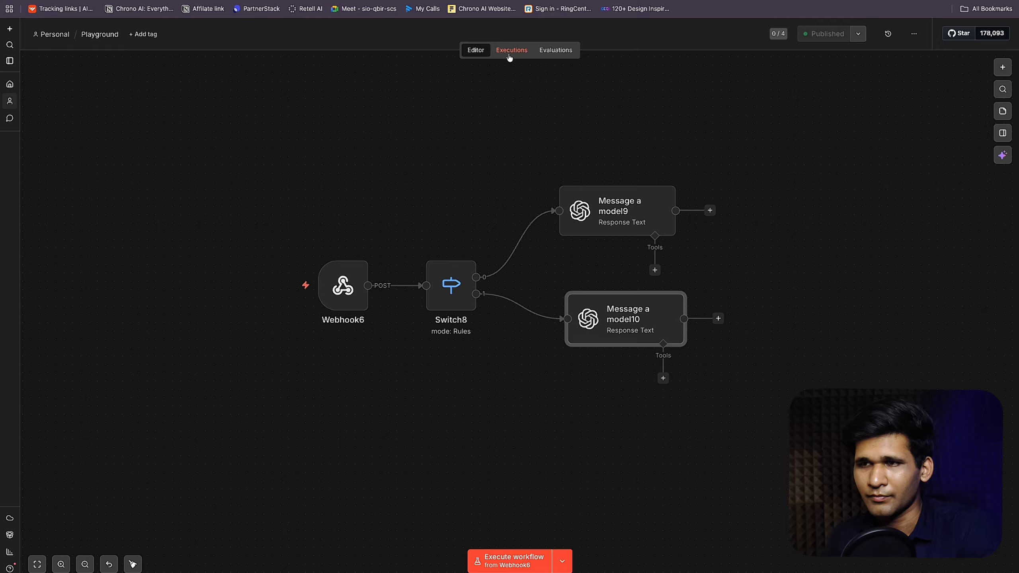
{"action": "left_click", "coordinate": [511, 50]}
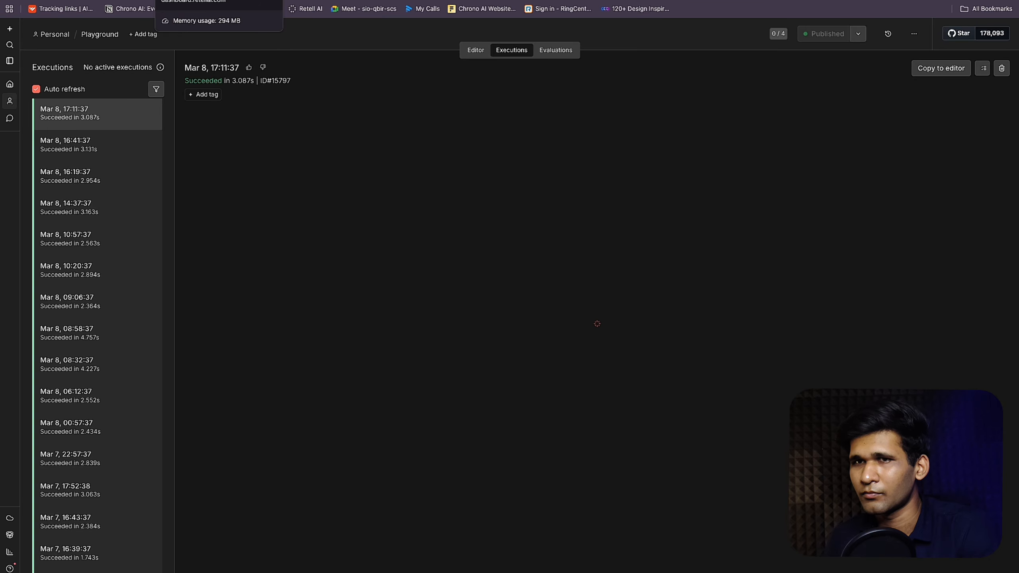
{"action": "left_click", "coordinate": [189, 1]}
{"action": "mouse_move", "coordinate": [905, 313]}
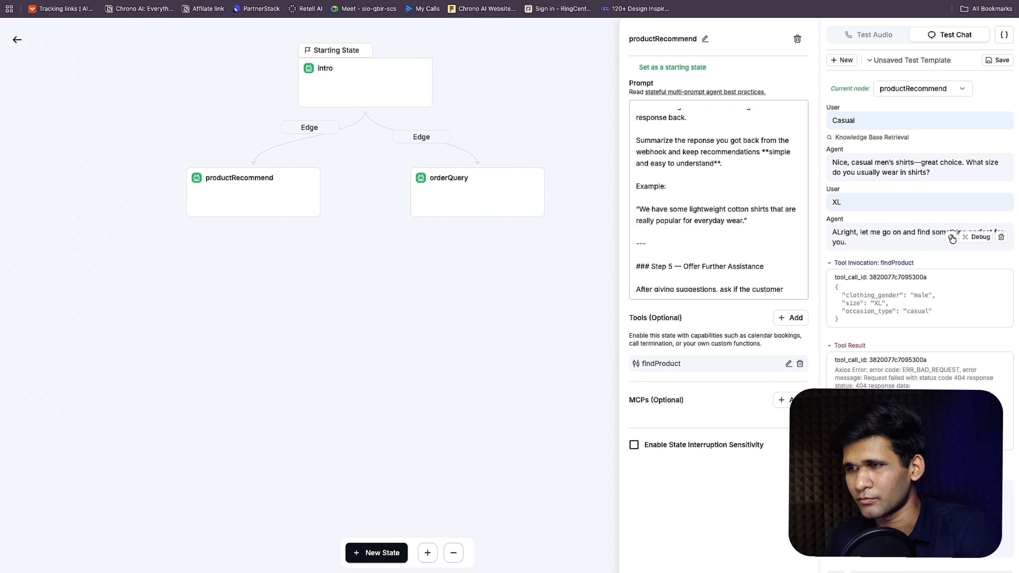
Step: Scroll the test chat to inspect the findProduct call (male, XL, casual) and its 404 result
{"action": "mouse_move", "coordinate": [974, 200]}
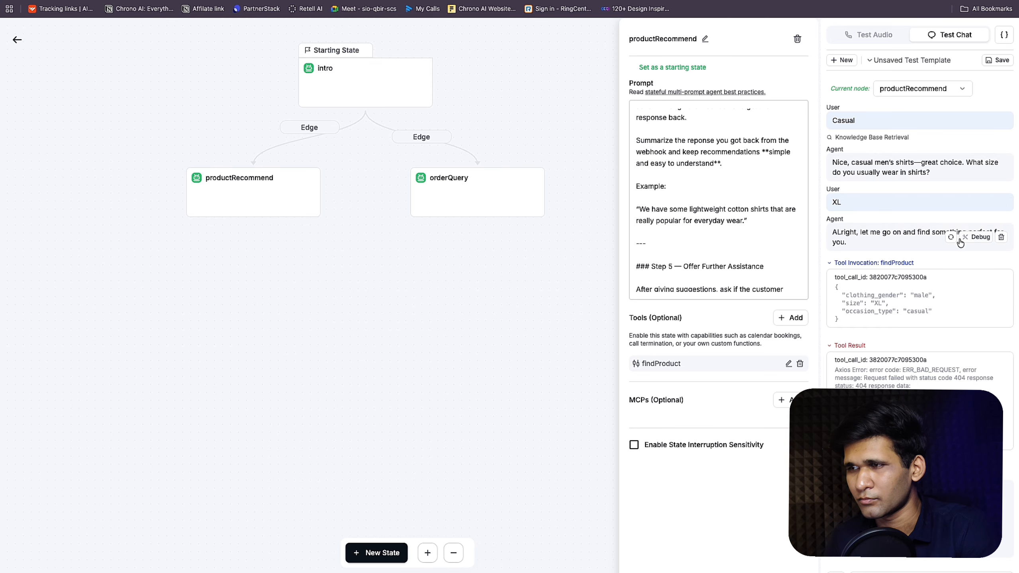
{"action": "scroll", "coordinate": [952, 232], "scroll_direction": "up", "scroll_amount": 8}
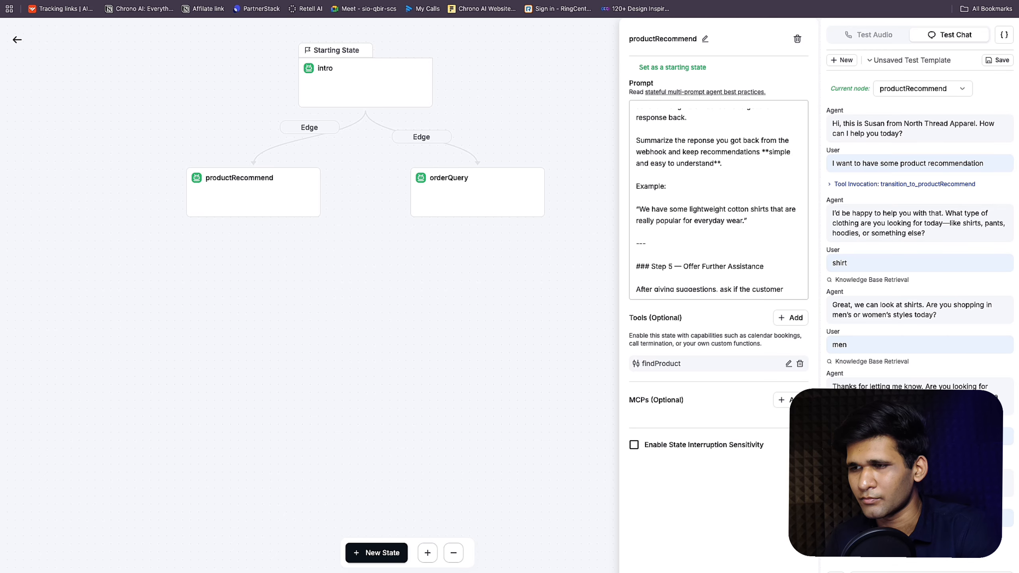
{"action": "scroll", "coordinate": [920, 256], "scroll_direction": "down", "scroll_amount": 4}
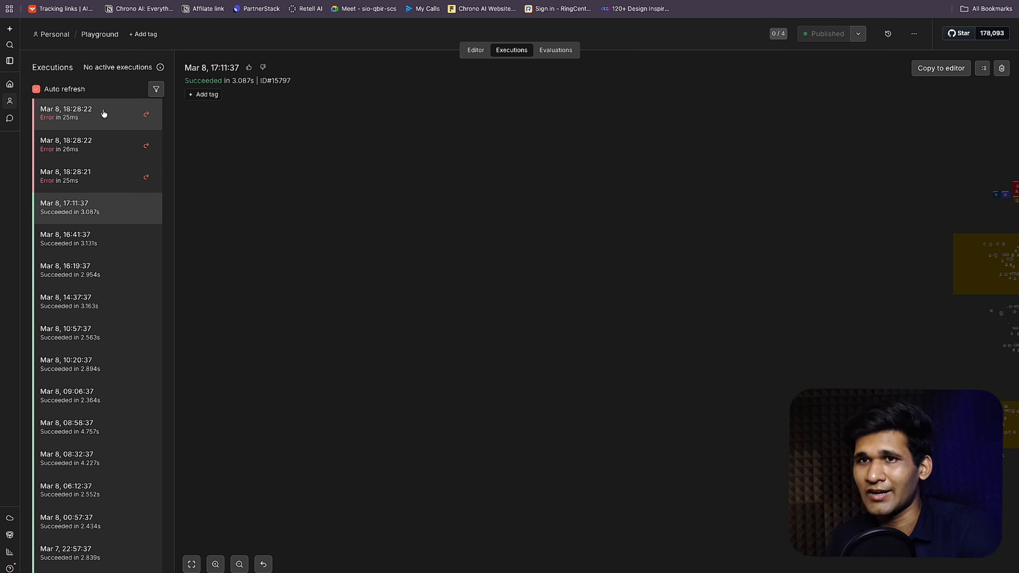
Step: Load the failed 18:28:22 run into the editor and read Webhook6's missing Respond to Webhook error
{"action": "left_click", "coordinate": [103, 114]}
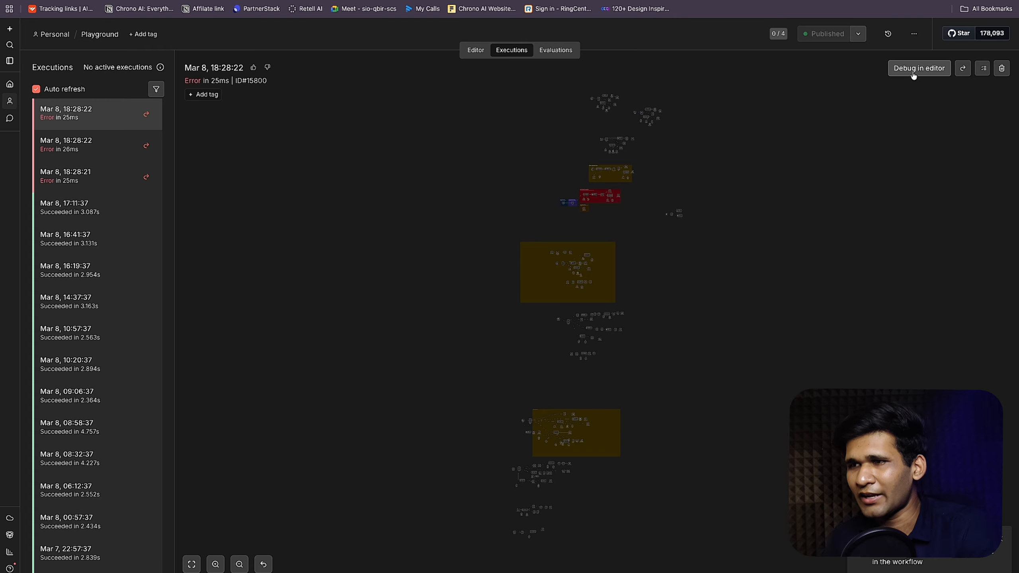
{"action": "left_click", "coordinate": [913, 74]}
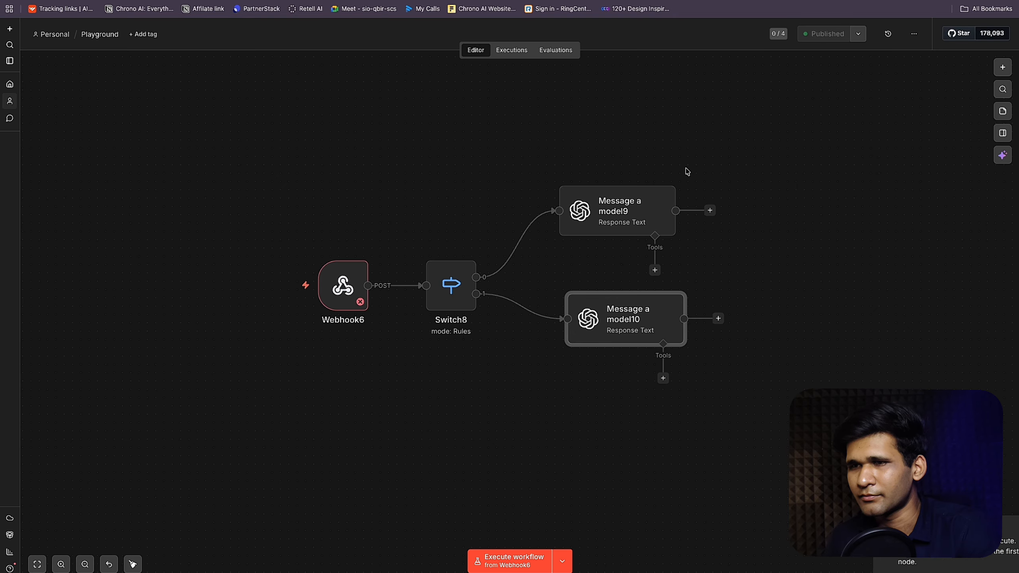
{"action": "double_click", "coordinate": [358, 283]}
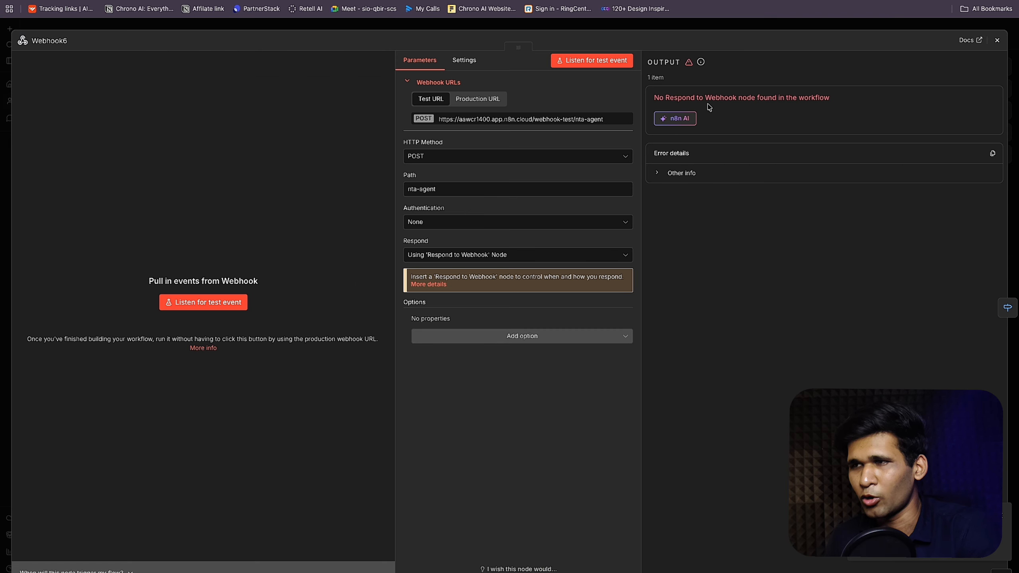
{"action": "left_click", "coordinate": [769, 27]}
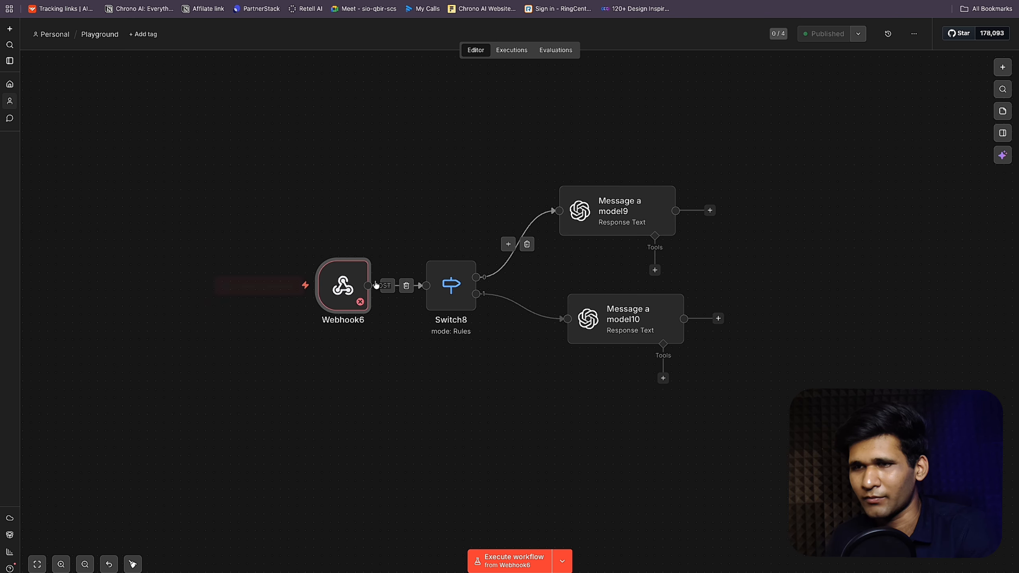
{"action": "double_click", "coordinate": [345, 284]}
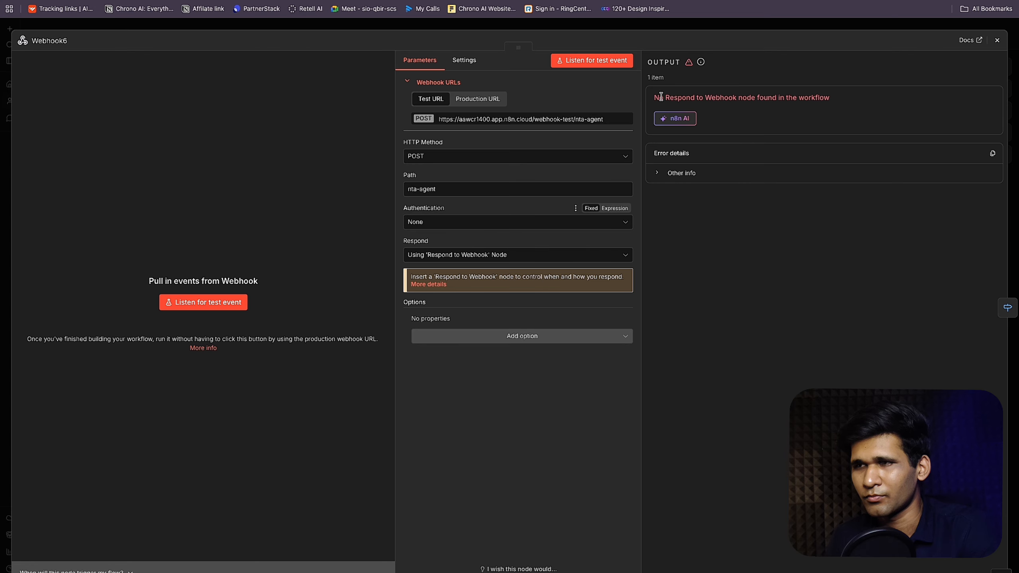
{"action": "left_click", "coordinate": [880, 27]}
{"action": "left_click", "coordinate": [709, 210]}
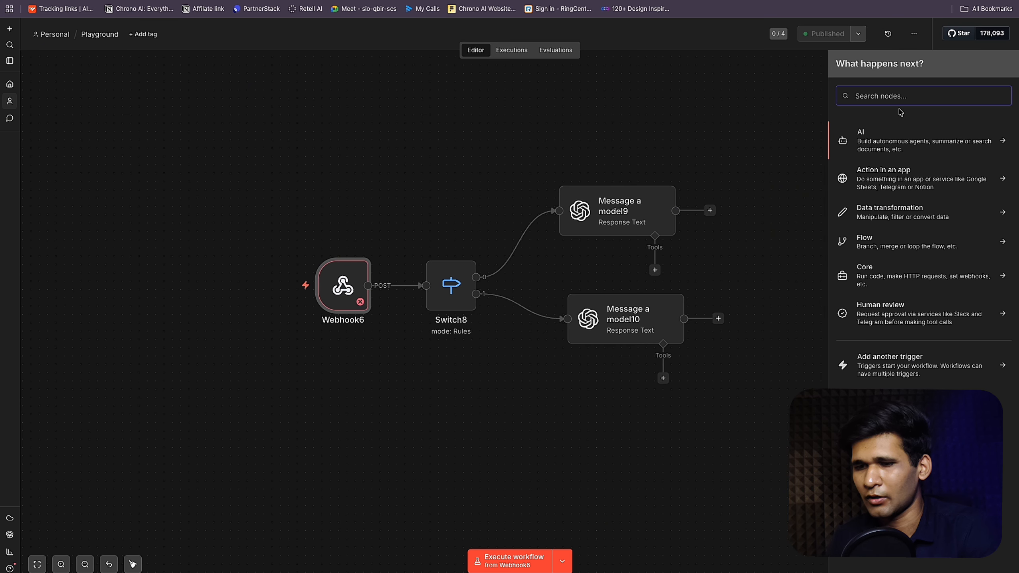
Step: Add Respond to Webhook nodes after Message a model9 and Message a model10, then republish
{"action": "type", "text": "respo"}
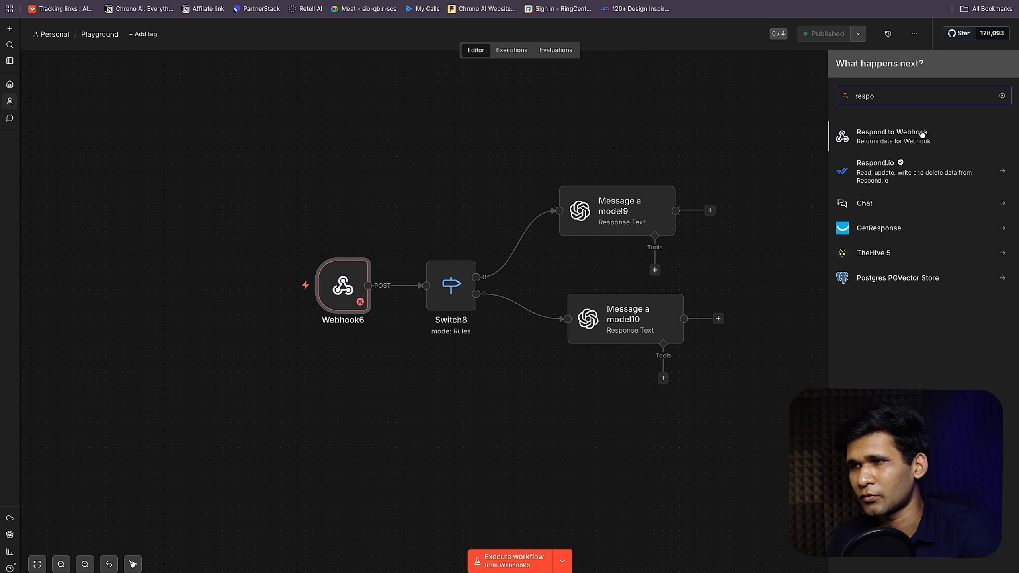
{"action": "key", "text": "Return"}
{"action": "key", "text": "Escape"}
{"action": "key", "text": "super+c"}
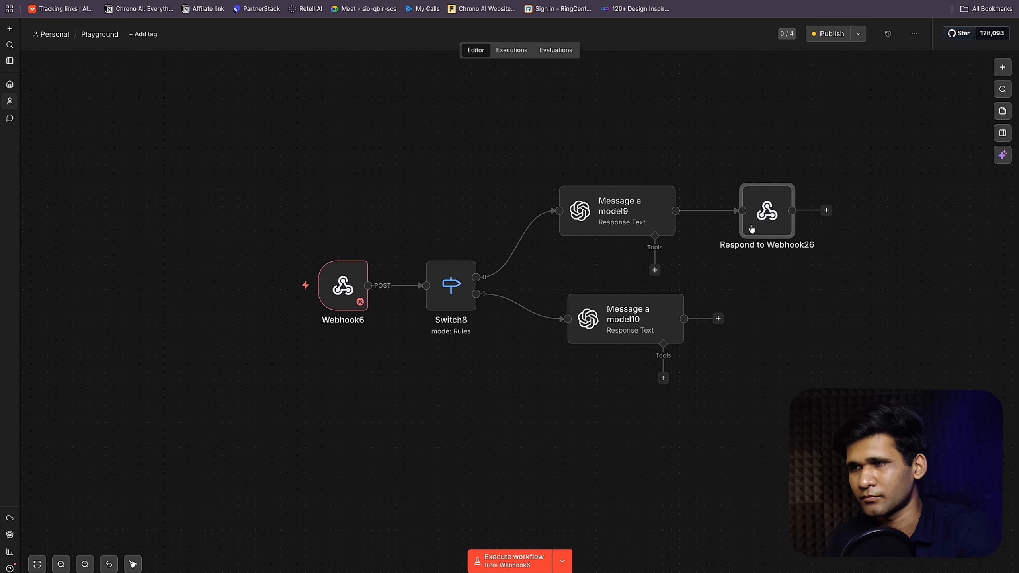
{"action": "key", "text": "super+v"}
{"action": "left_click_drag", "start_coordinate": [441, 361], "coordinate": [791, 344]}
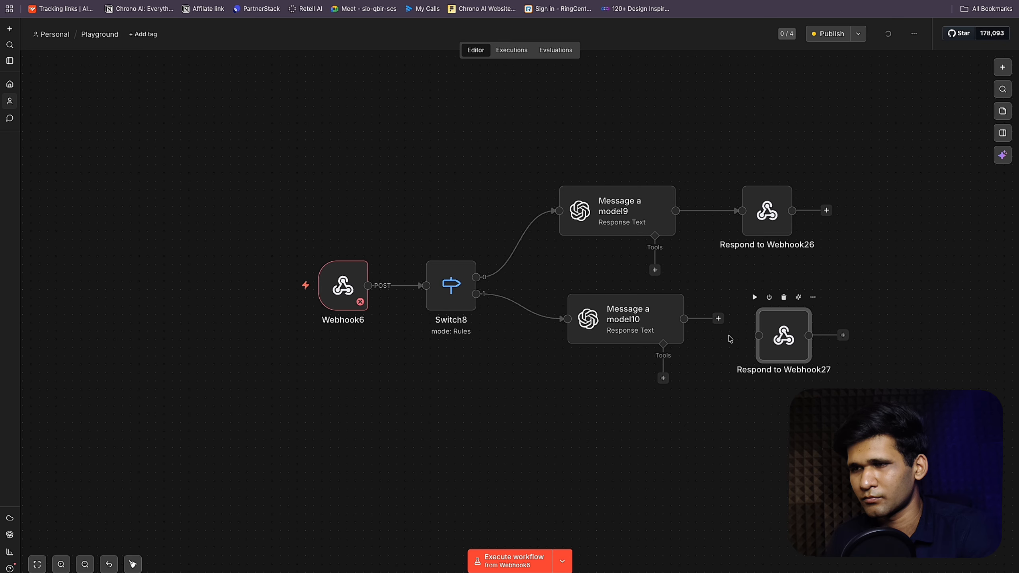
{"action": "left_click_drag", "start_coordinate": [719, 319], "coordinate": [778, 327]}
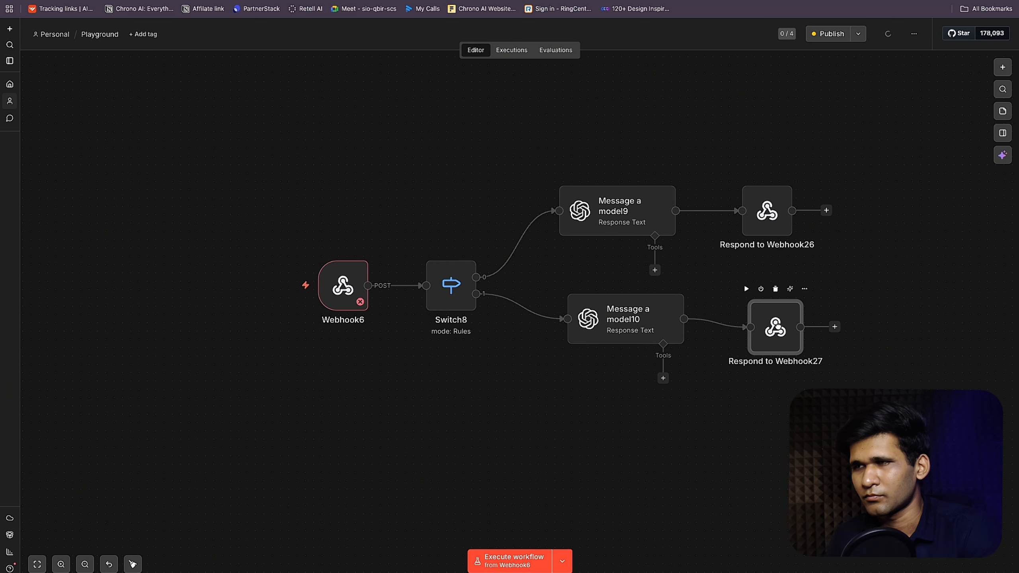
{"action": "left_click", "coordinate": [836, 33]}
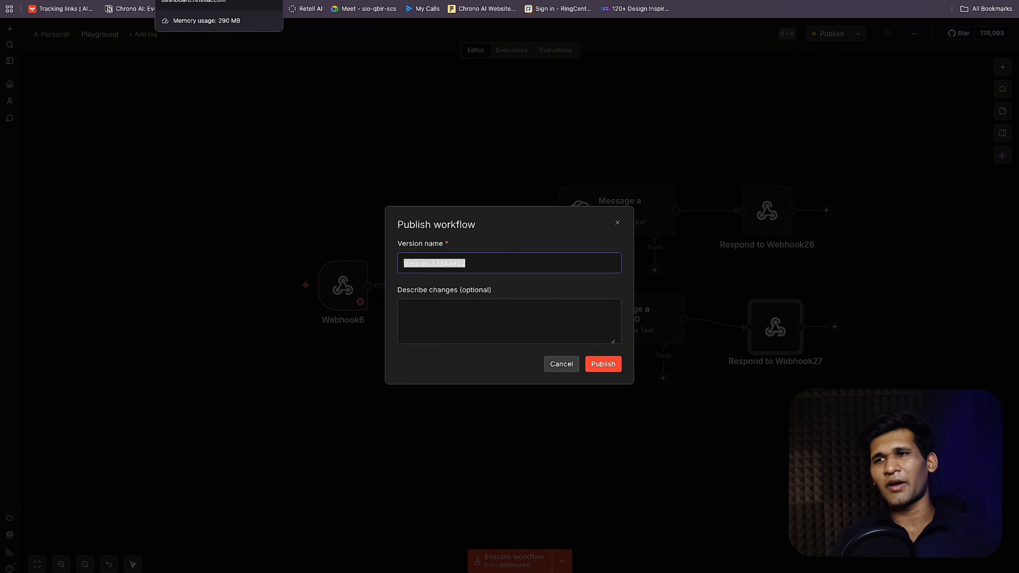
{"action": "left_click", "coordinate": [604, 364]}
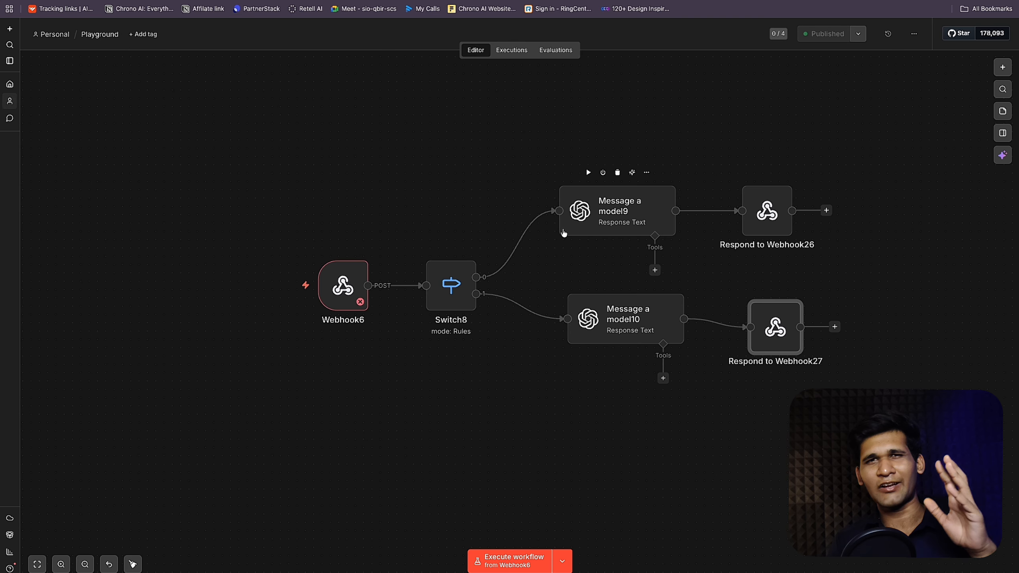
Step: Check back on the Retell AI agent, then open n8n's Playground executions list
{"action": "left_click", "coordinate": [305, 0]}
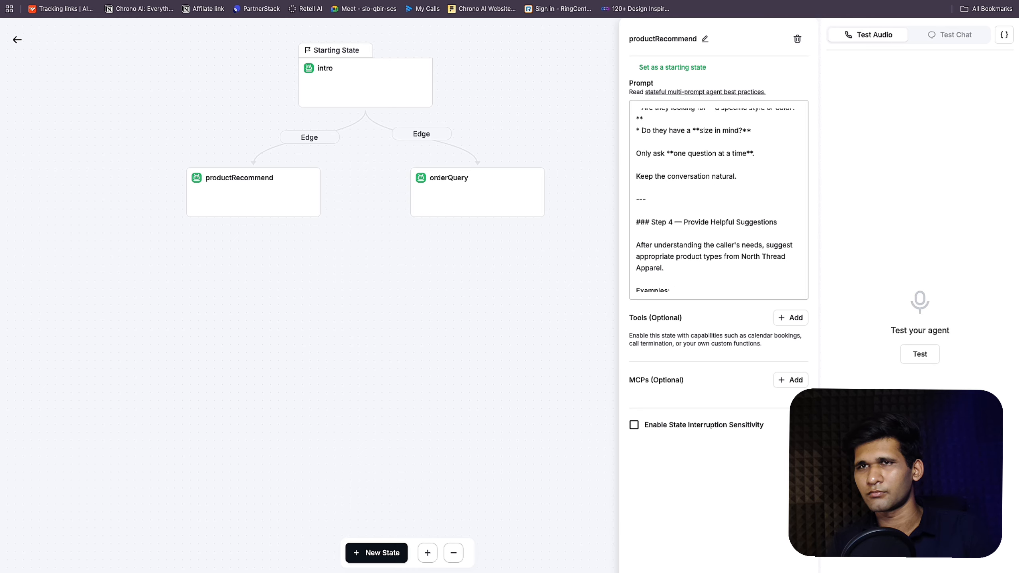
{"action": "left_click", "coordinate": [341, 0]}
{"action": "left_click", "coordinate": [511, 49]}
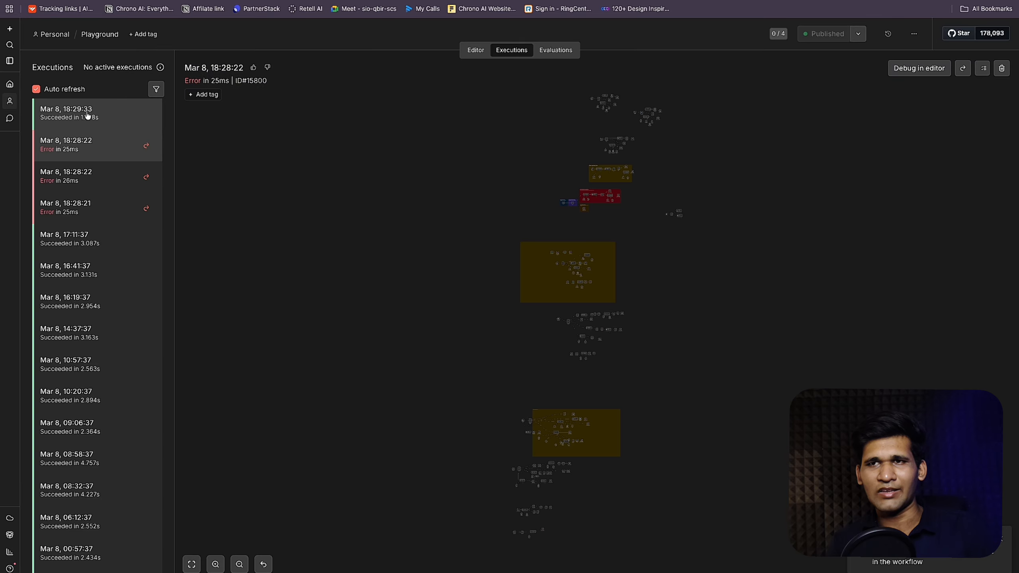
Step: Load the 18:29:33 run into the editor, check Webhook6's male/XL/casual args, and shift Message a model9 right
{"action": "left_click", "coordinate": [87, 115]}
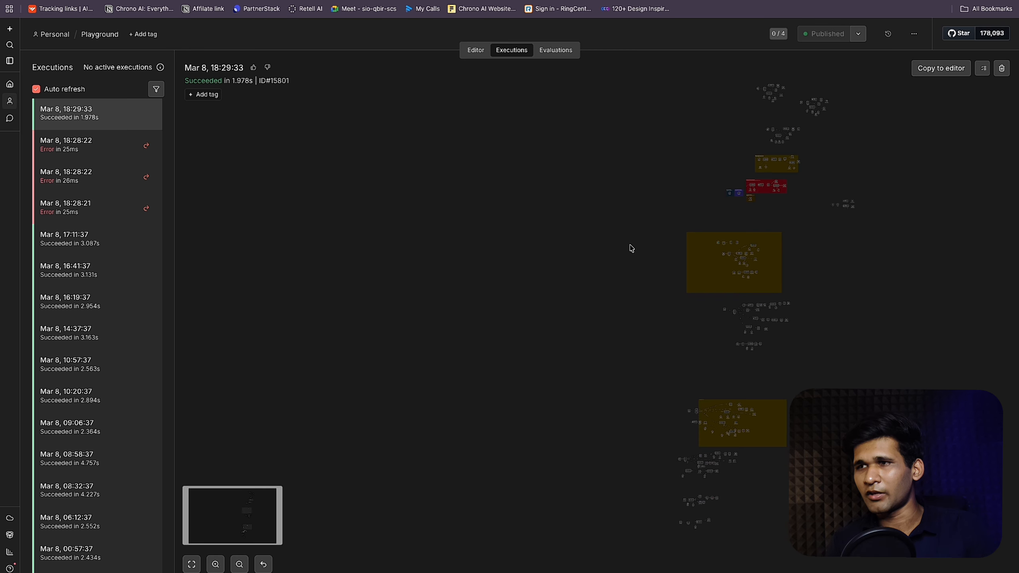
{"action": "left_click", "coordinate": [940, 67]}
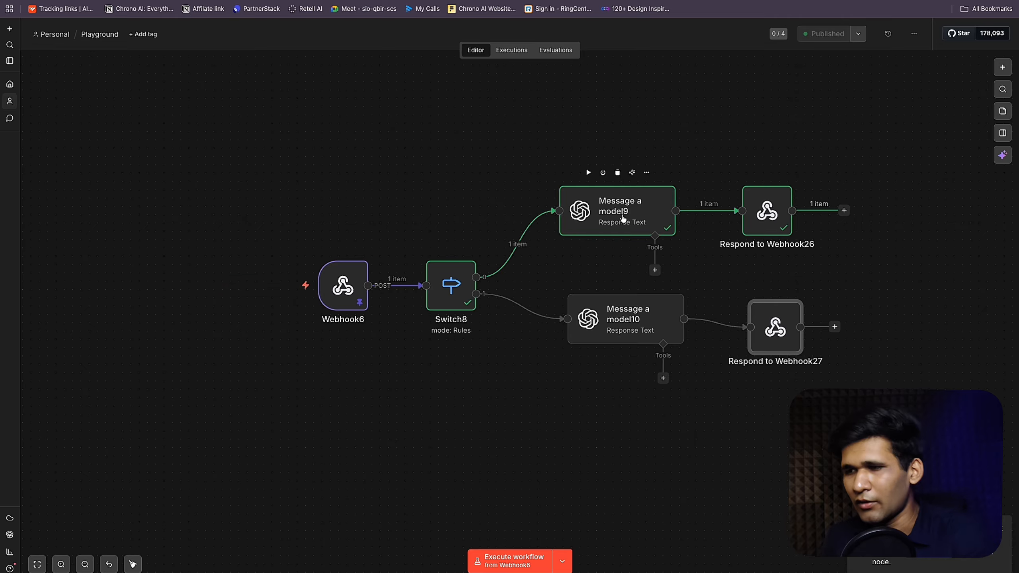
{"action": "left_click", "coordinate": [623, 219]}
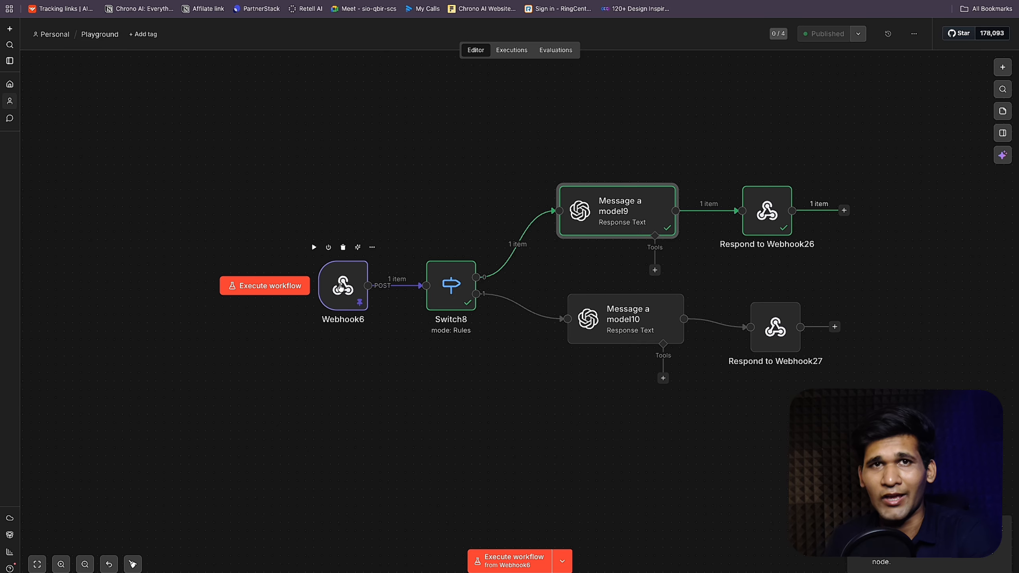
{"action": "double_click", "coordinate": [340, 286]}
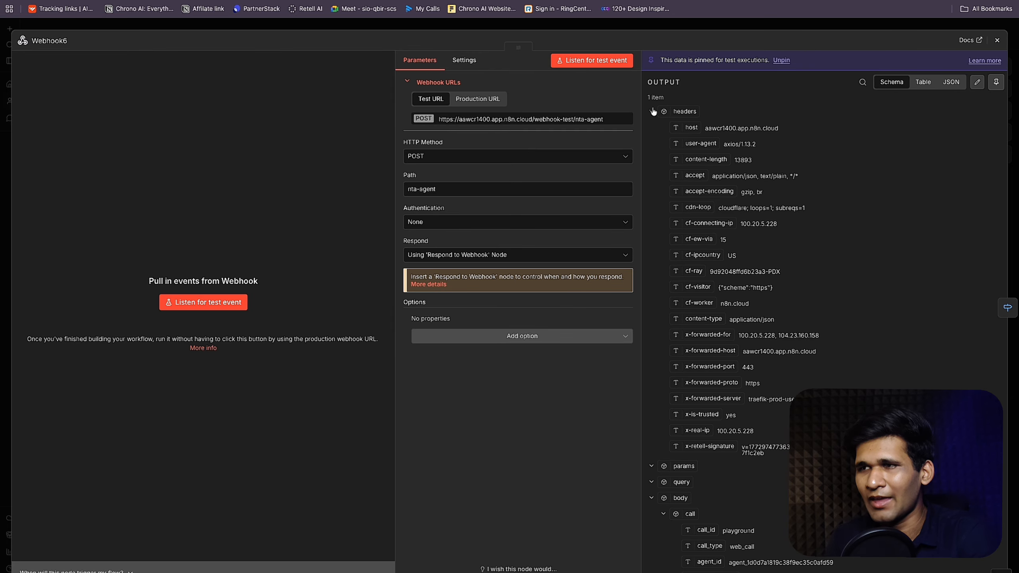
{"action": "left_click", "coordinate": [663, 176]}
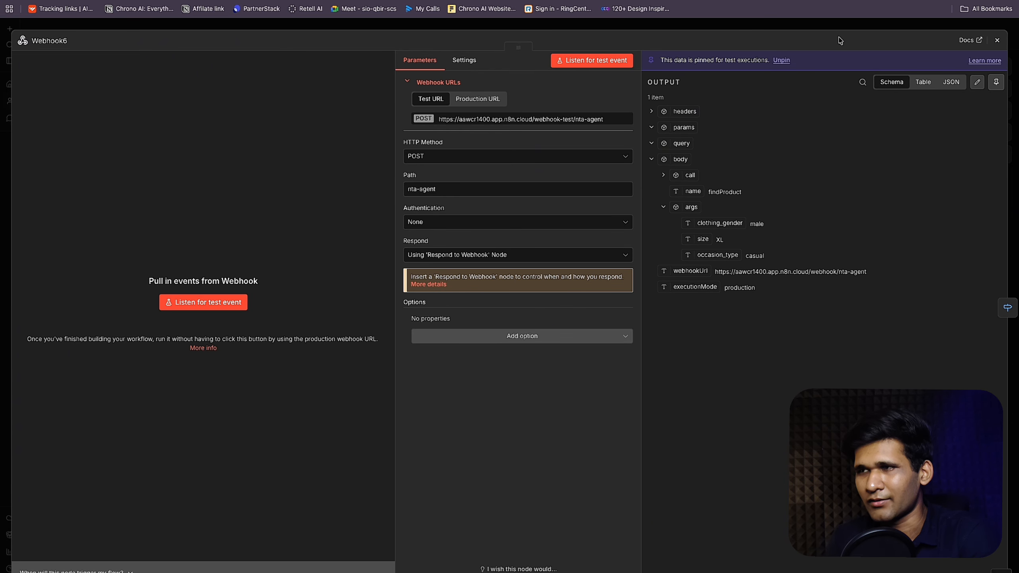
{"action": "left_click", "coordinate": [854, 27]}
{"action": "left_click_drag", "start_coordinate": [599, 210], "coordinate": [681, 210]}
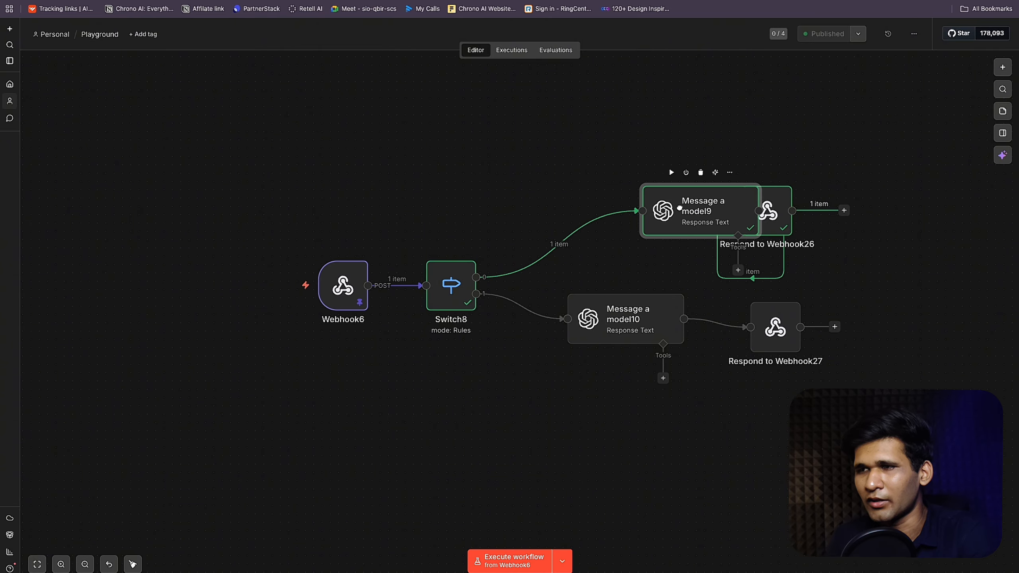
{"action": "left_click_drag", "start_coordinate": [767, 219], "coordinate": [854, 219]}
Step: Insert a Google Sheets 'Get row(s) in sheet' step between Switch8 and Message a model9
{"action": "left_click", "coordinate": [549, 244]}
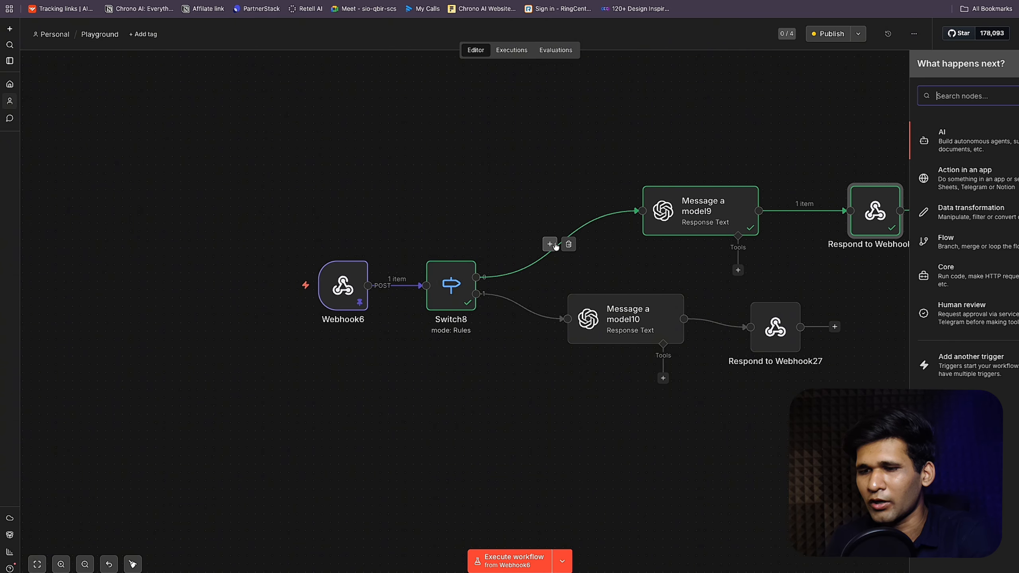
{"action": "type", "text": "google"}
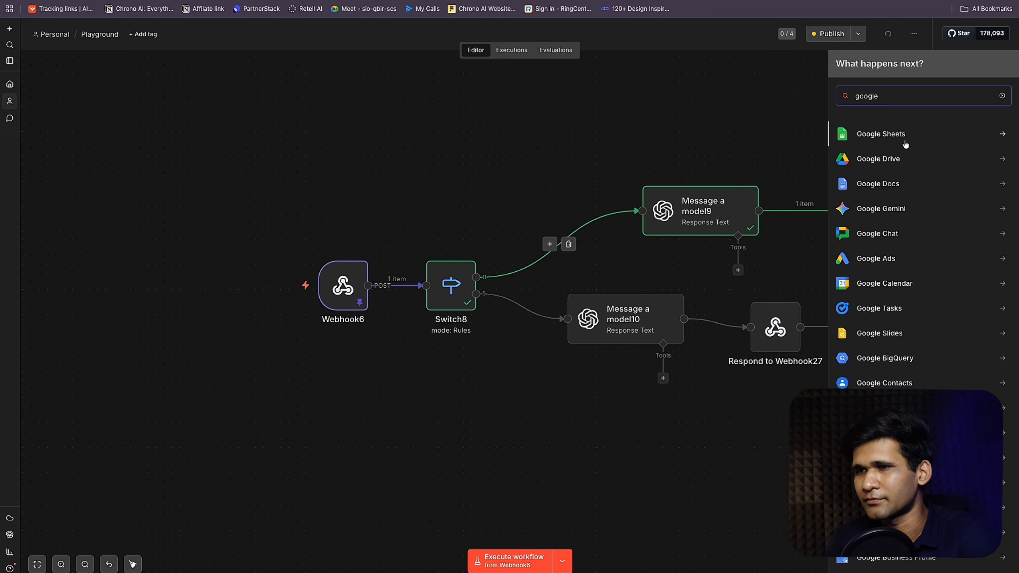
{"action": "key", "text": "Return"}
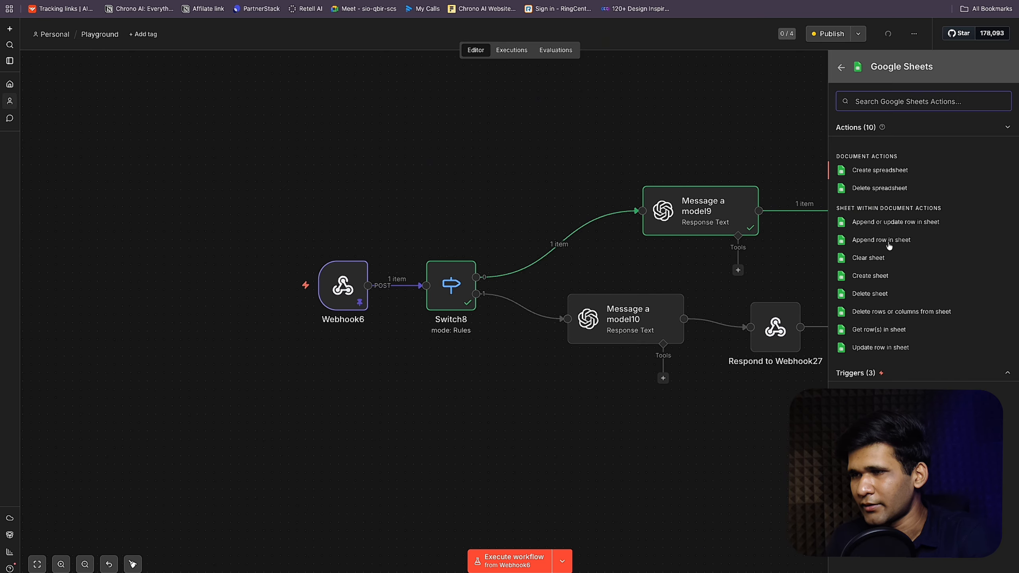
{"action": "left_click", "coordinate": [893, 333]}
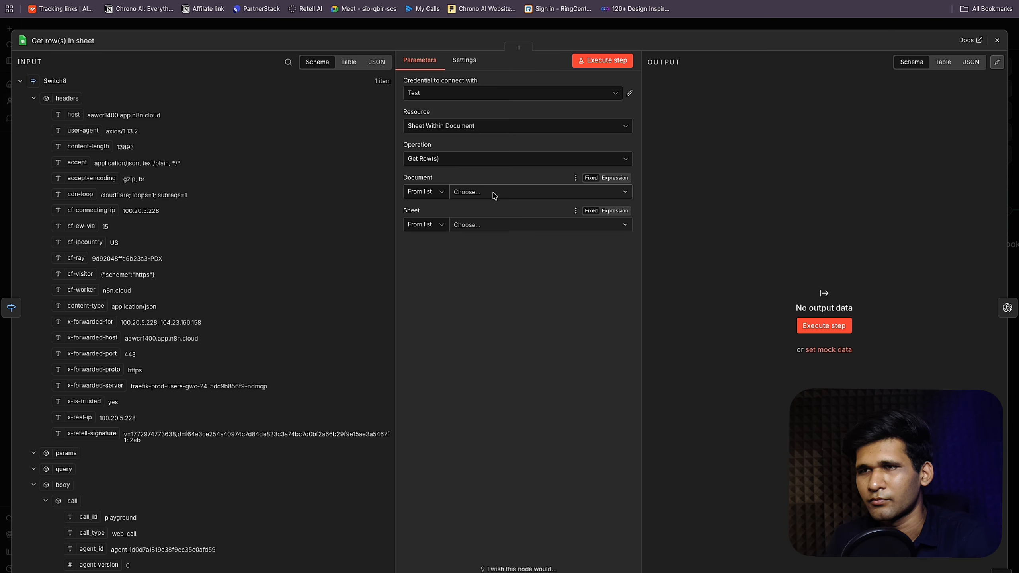
Step: Create a new Google Sheets credential by signing in with a Google account and granting access
{"action": "left_click", "coordinate": [537, 96]}
{"action": "left_click", "coordinate": [501, 168]}
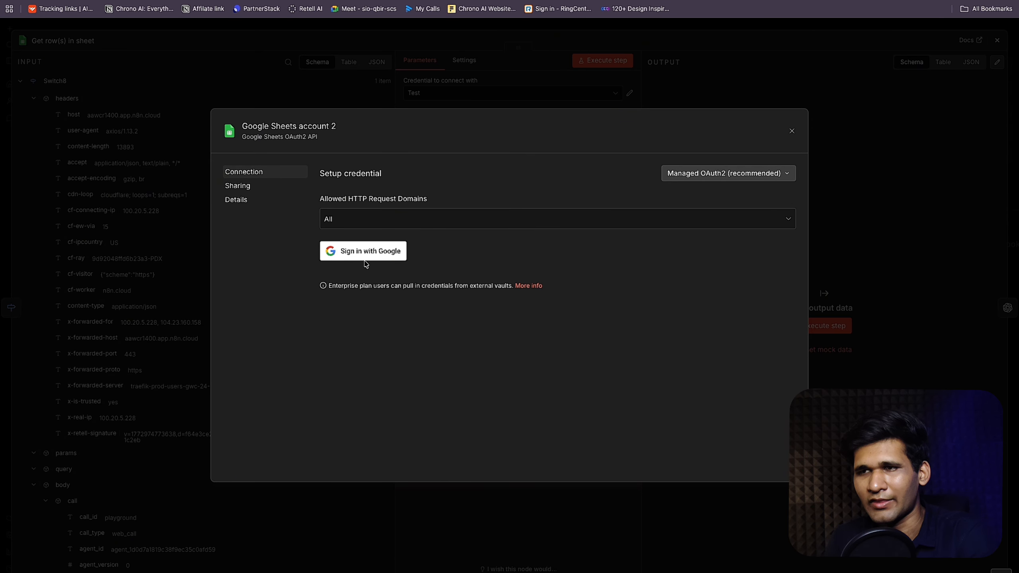
{"action": "left_click", "coordinate": [366, 252]}
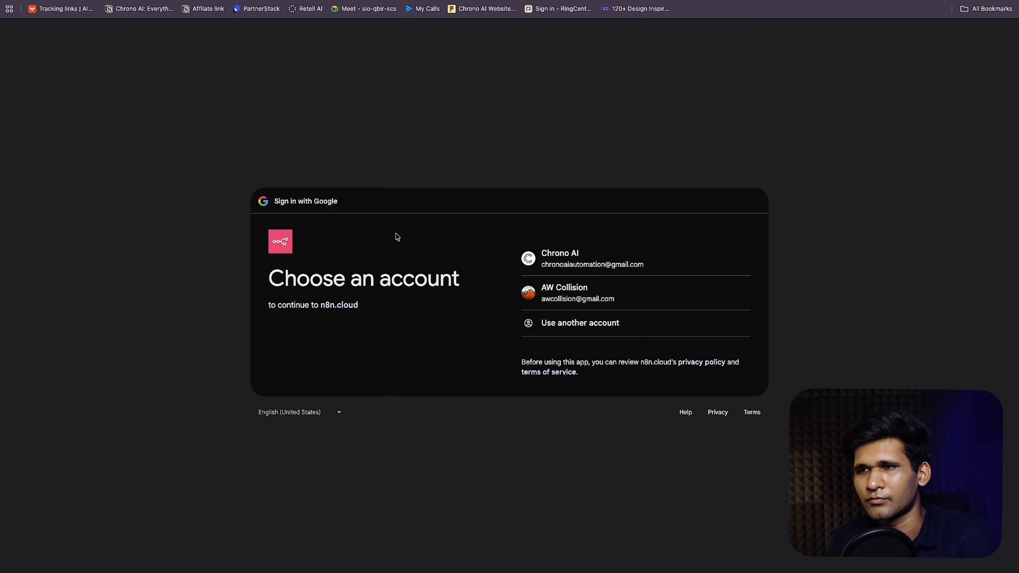
{"action": "left_click", "coordinate": [601, 251]}
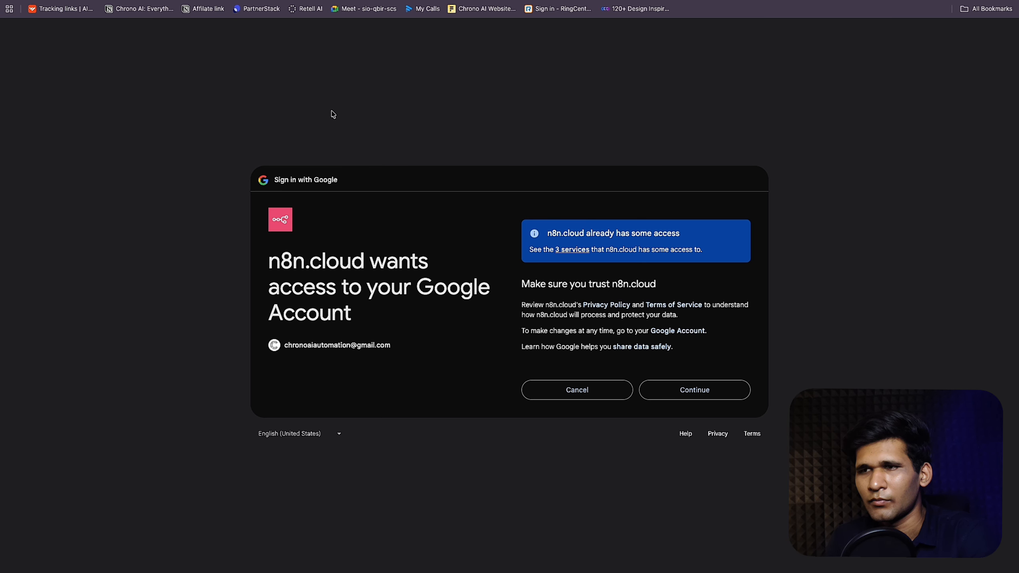
{"action": "left_click", "coordinate": [691, 390]}
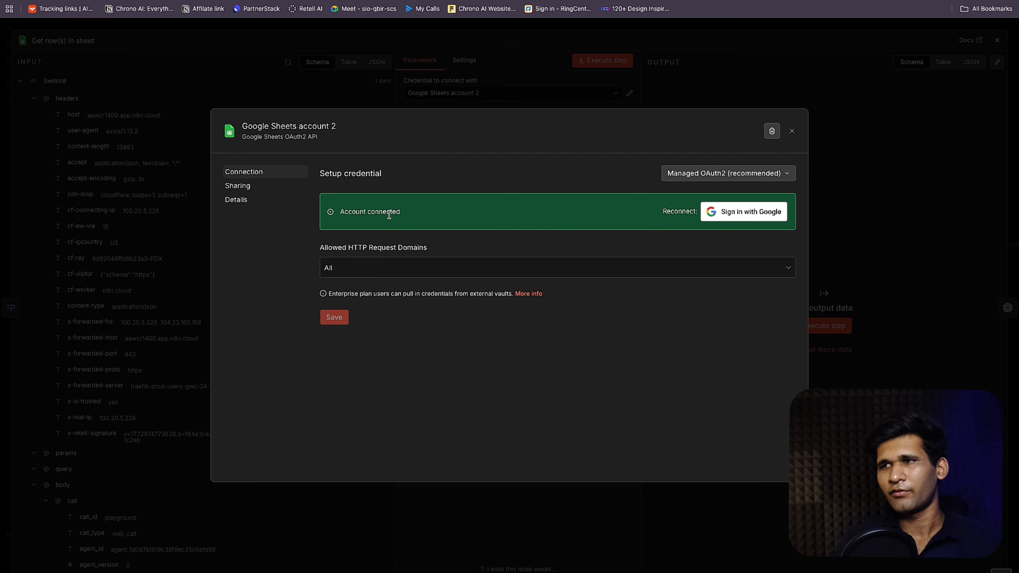
Step: Point the sheet node at the Product Database sheet in the test spreadsheet
{"action": "left_click", "coordinate": [792, 133]}
{"action": "left_click", "coordinate": [492, 193]}
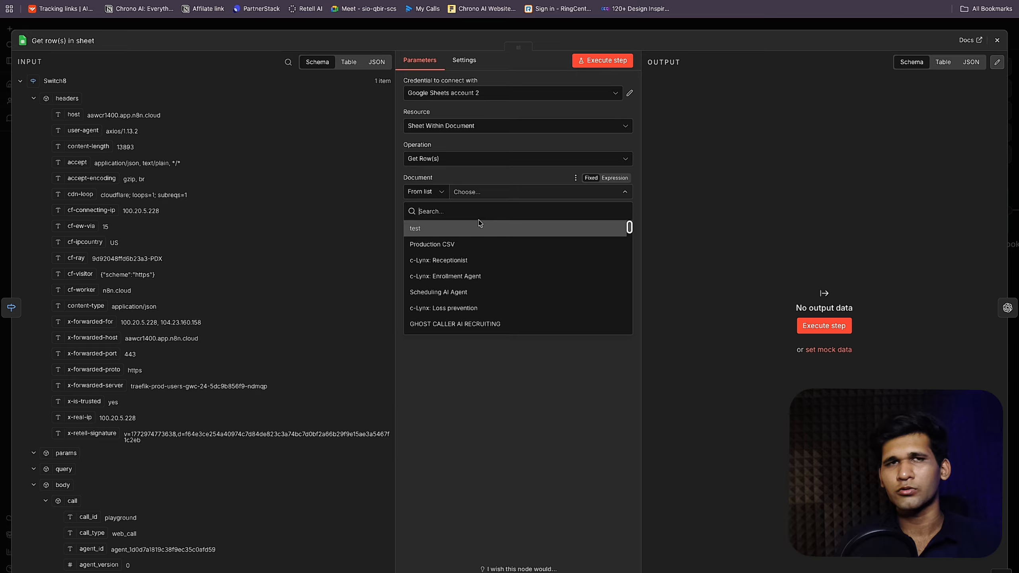
{"action": "left_click", "coordinate": [480, 230]}
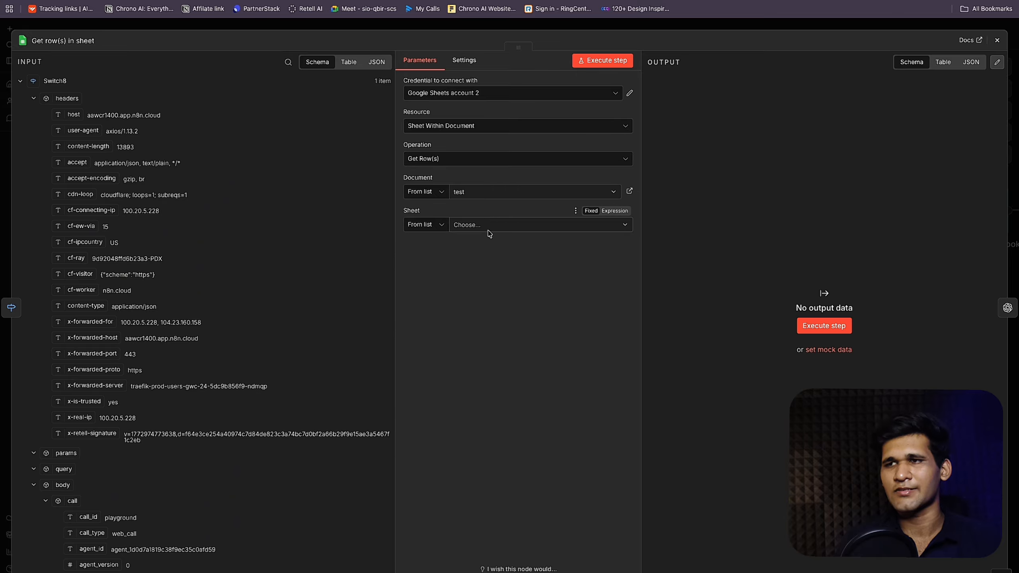
{"action": "left_click", "coordinate": [489, 232]}
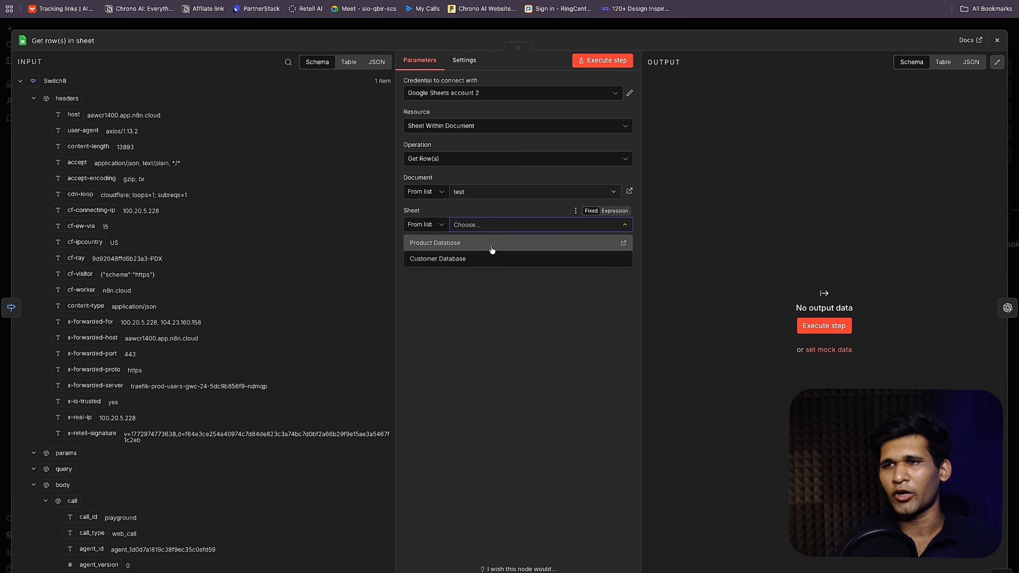
{"action": "left_click", "coordinate": [493, 247]}
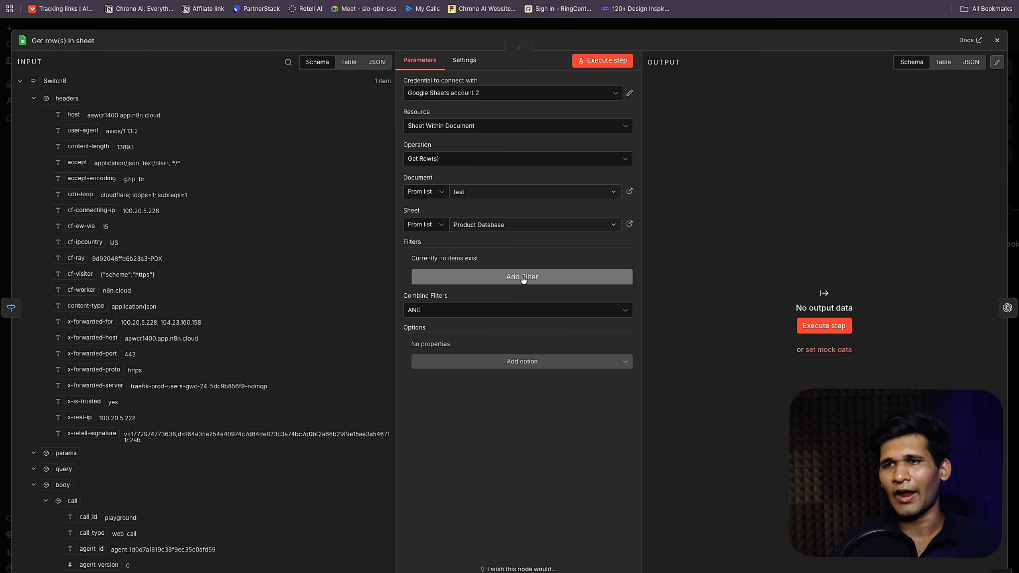
Step: Add a filter matching the gender column to the incoming clothing_gender argument
{"action": "left_click", "coordinate": [518, 281]}
{"action": "left_click", "coordinate": [33, 99]}
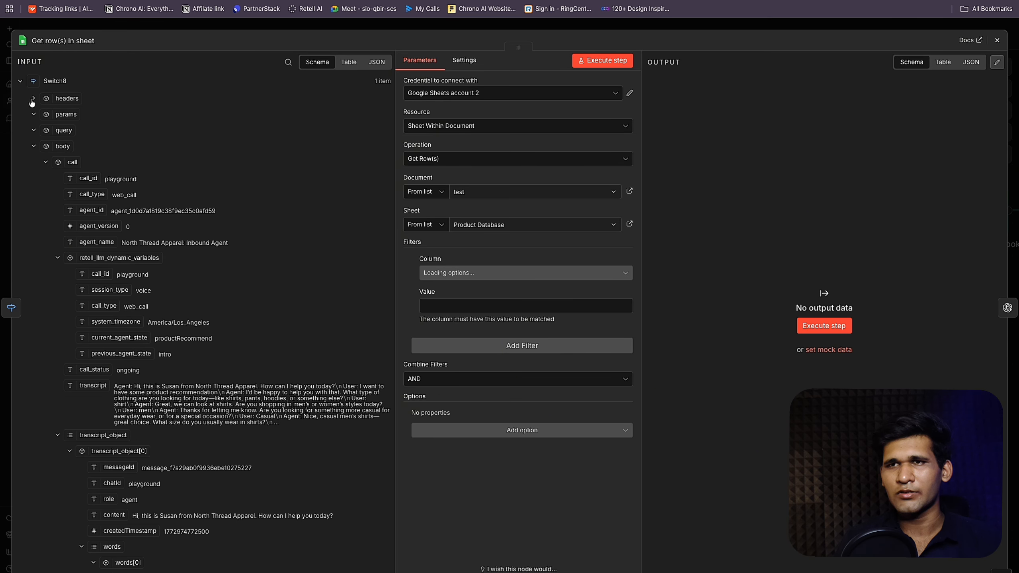
{"action": "left_click", "coordinate": [46, 162]}
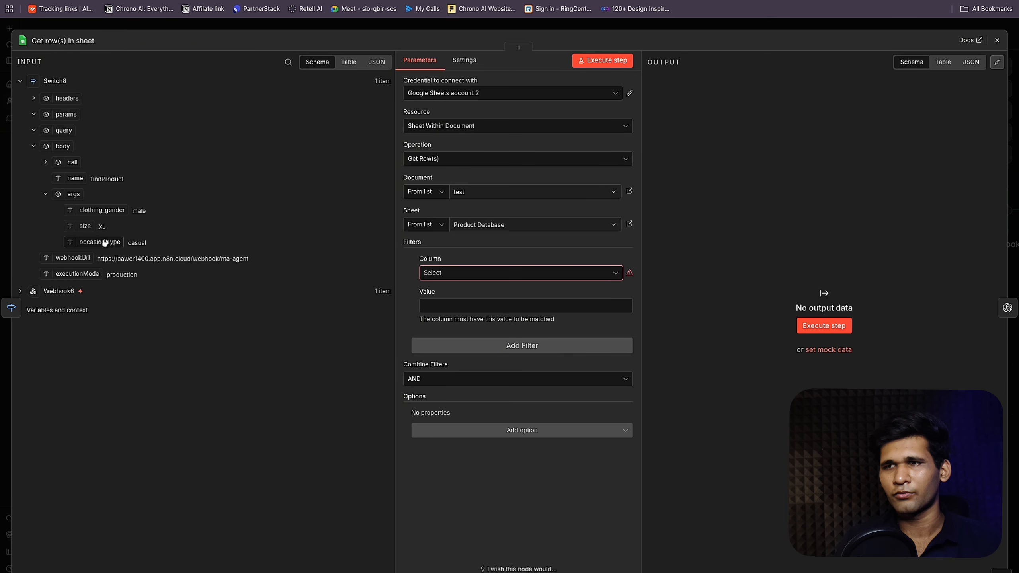
{"action": "left_click", "coordinate": [468, 274]}
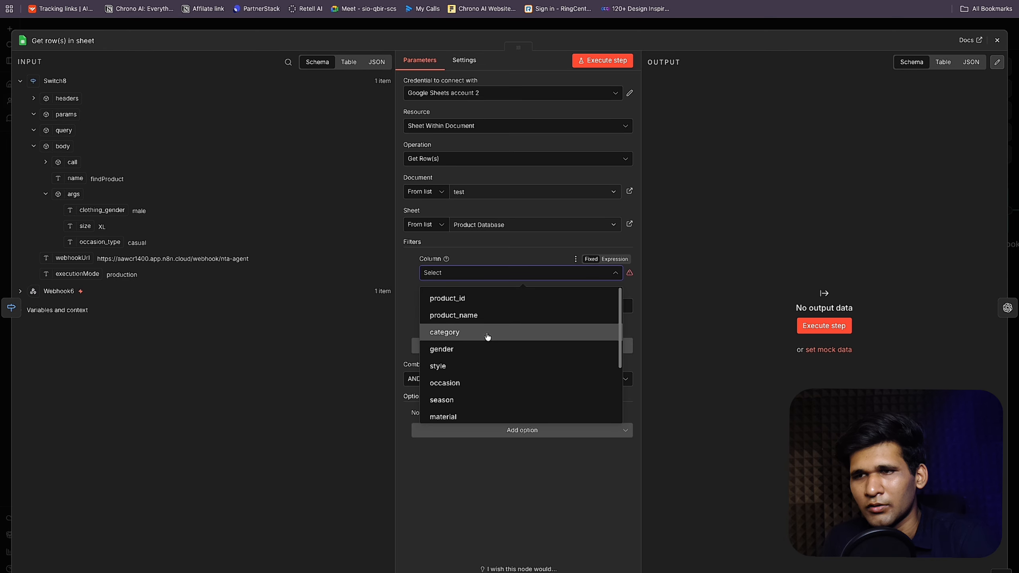
{"action": "left_click", "coordinate": [484, 348]}
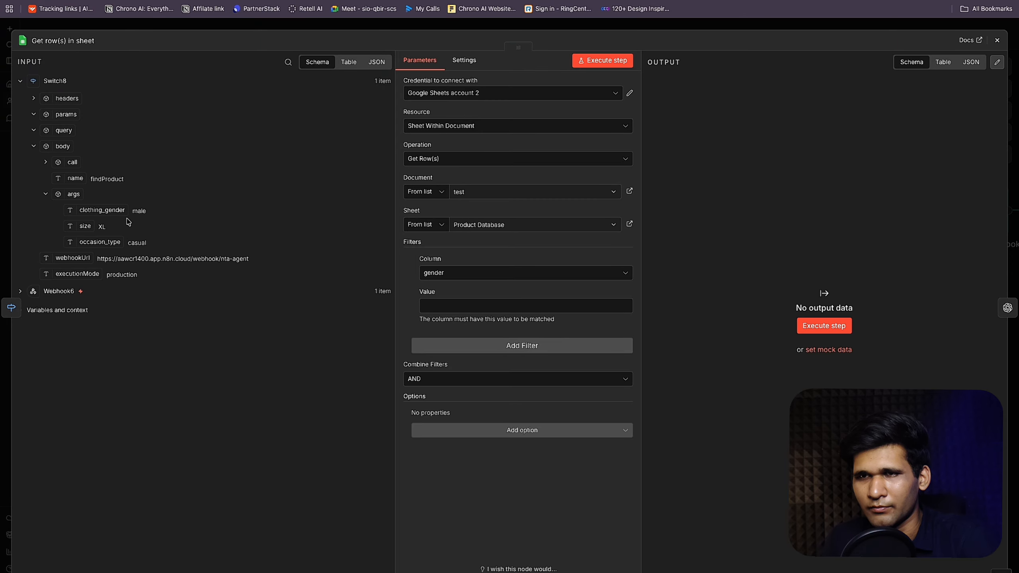
{"action": "left_click_drag", "start_coordinate": [111, 212], "coordinate": [518, 309]}
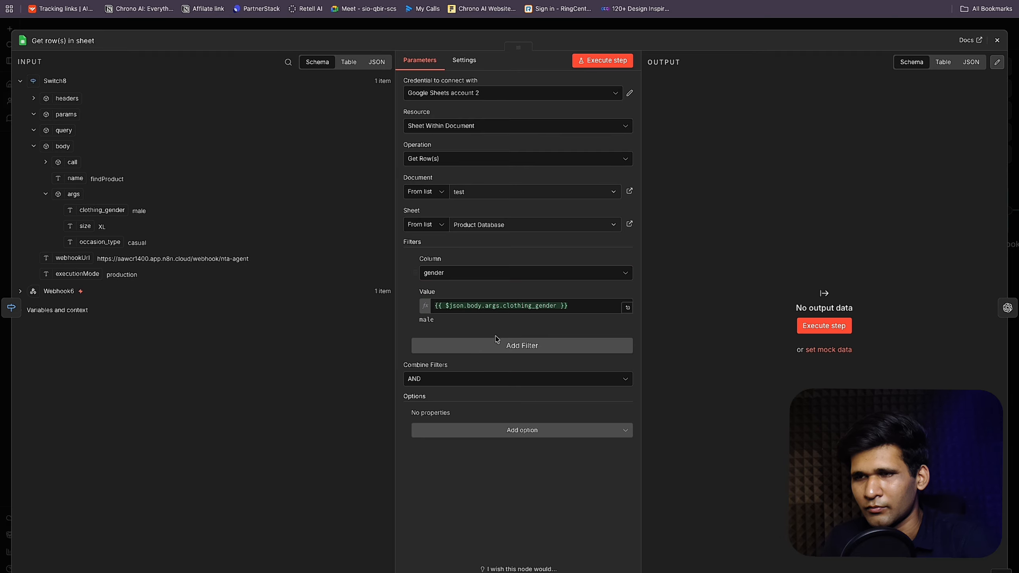
Step: Add a second filter matching size_range to the incoming size argument
{"action": "left_click", "coordinate": [492, 352]}
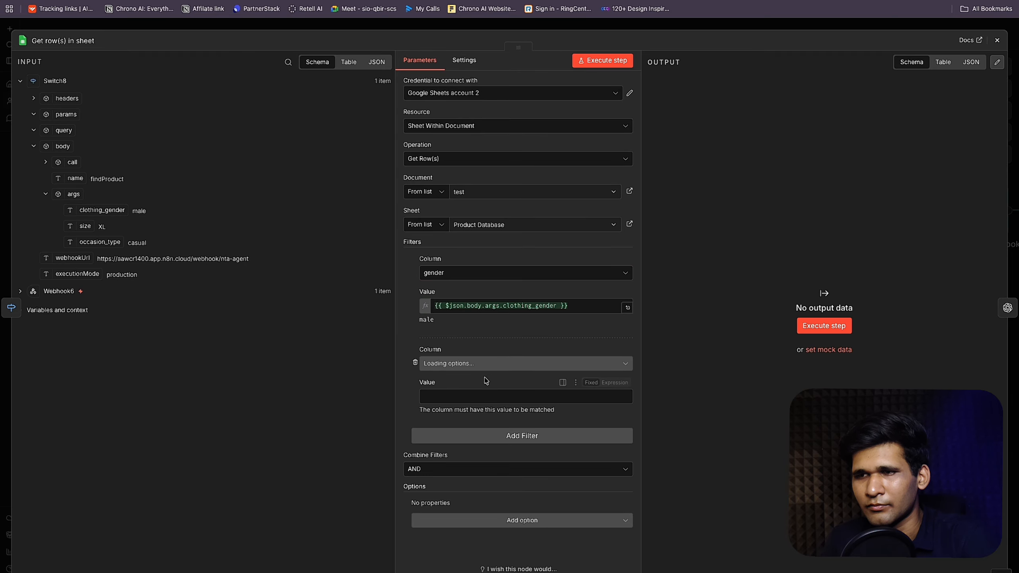
{"action": "left_click", "coordinate": [481, 366]}
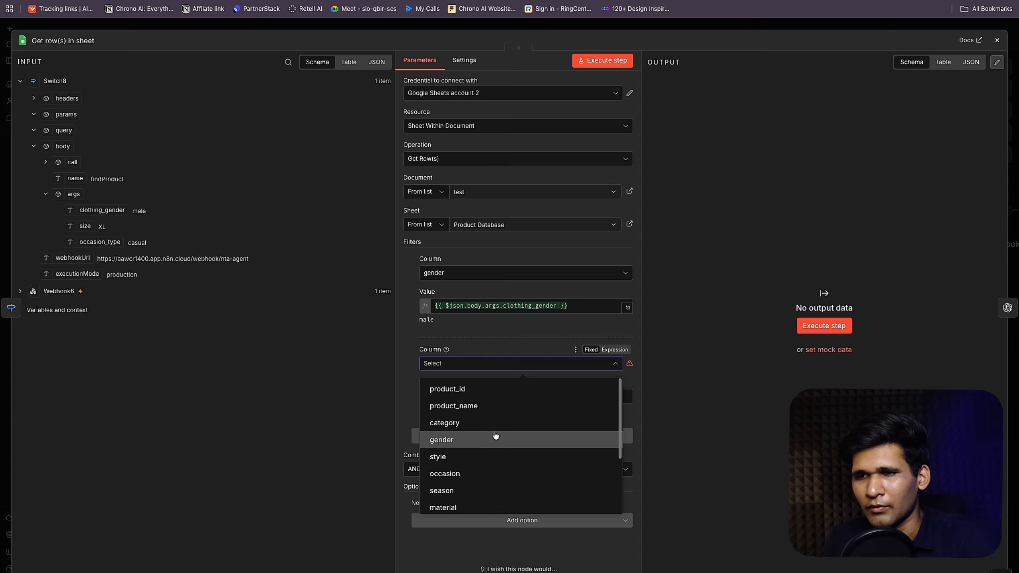
{"action": "scroll", "coordinate": [494, 434], "scroll_direction": "down", "scroll_amount": 1}
{"action": "scroll", "coordinate": [494, 435], "scroll_direction": "down", "scroll_amount": 5}
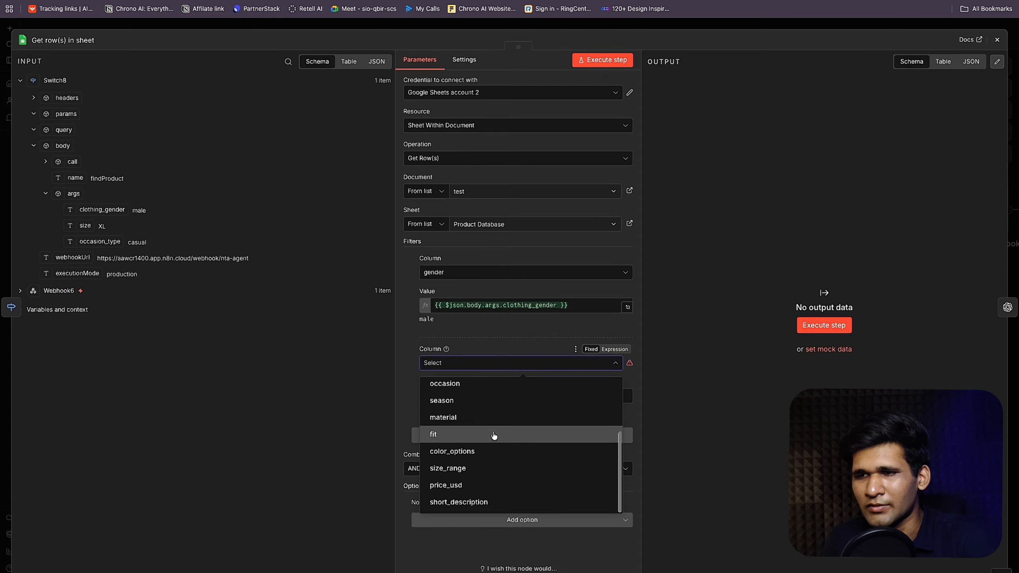
{"action": "left_click", "coordinate": [510, 481]}
{"action": "left_click_drag", "start_coordinate": [85, 226], "coordinate": [463, 392]}
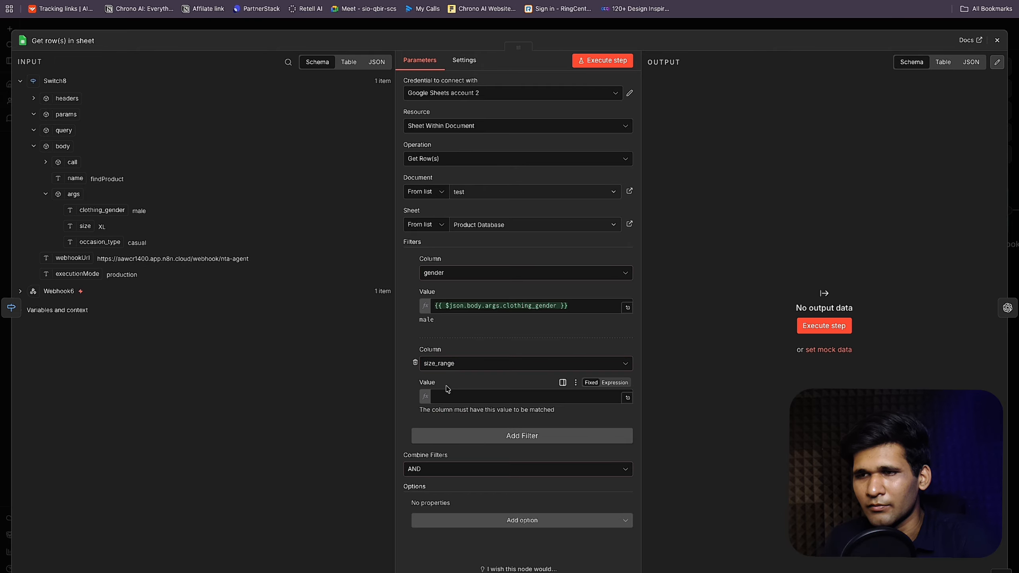
Step: Add a third filter matching occasion to occasion_type, then test-run the sheet node
{"action": "left_click", "coordinate": [475, 437]}
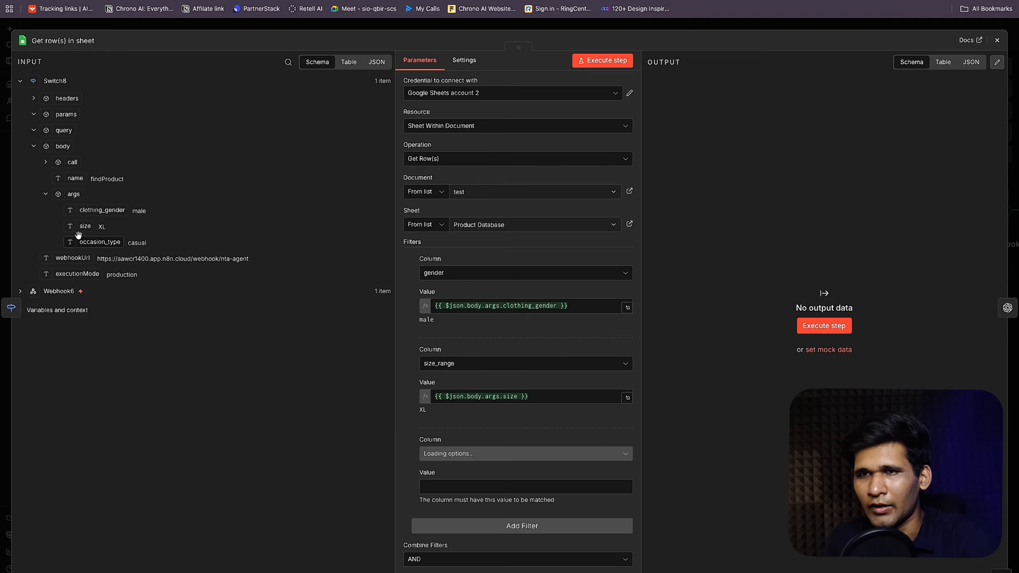
{"action": "left_click", "coordinate": [499, 458]}
{"action": "scroll", "coordinate": [532, 369], "scroll_direction": "down", "scroll_amount": 3}
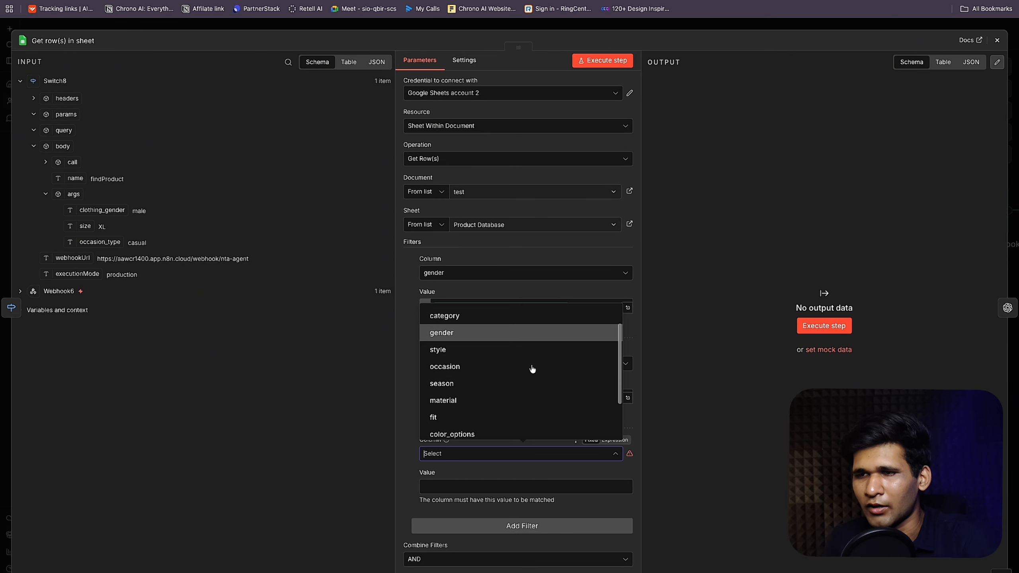
{"action": "scroll", "coordinate": [533, 362], "scroll_direction": "down", "scroll_amount": 1}
{"action": "scroll", "coordinate": [522, 342], "scroll_direction": "up", "scroll_amount": 2}
{"action": "left_click", "coordinate": [499, 335]}
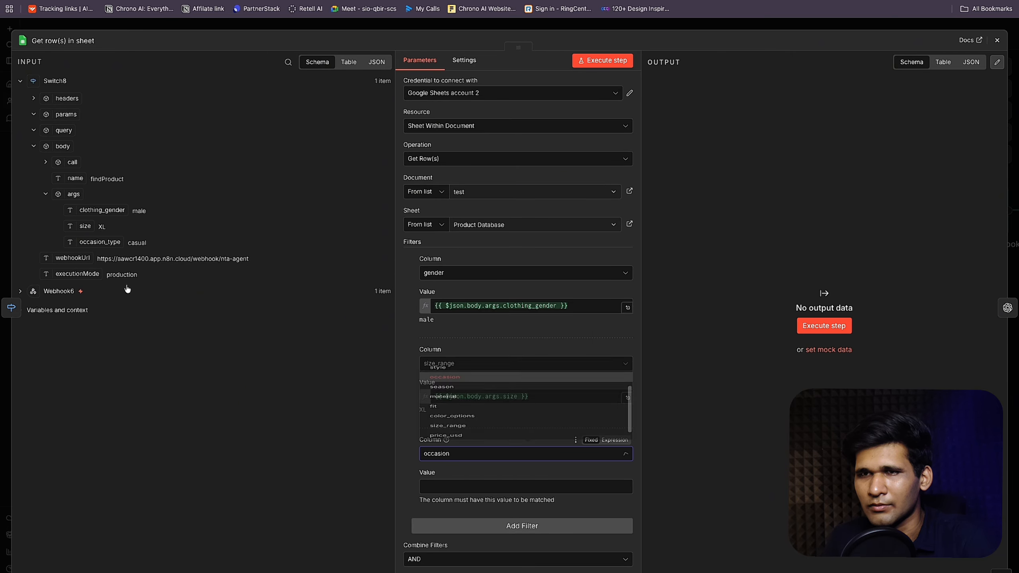
{"action": "left_click_drag", "start_coordinate": [95, 236], "coordinate": [473, 487]}
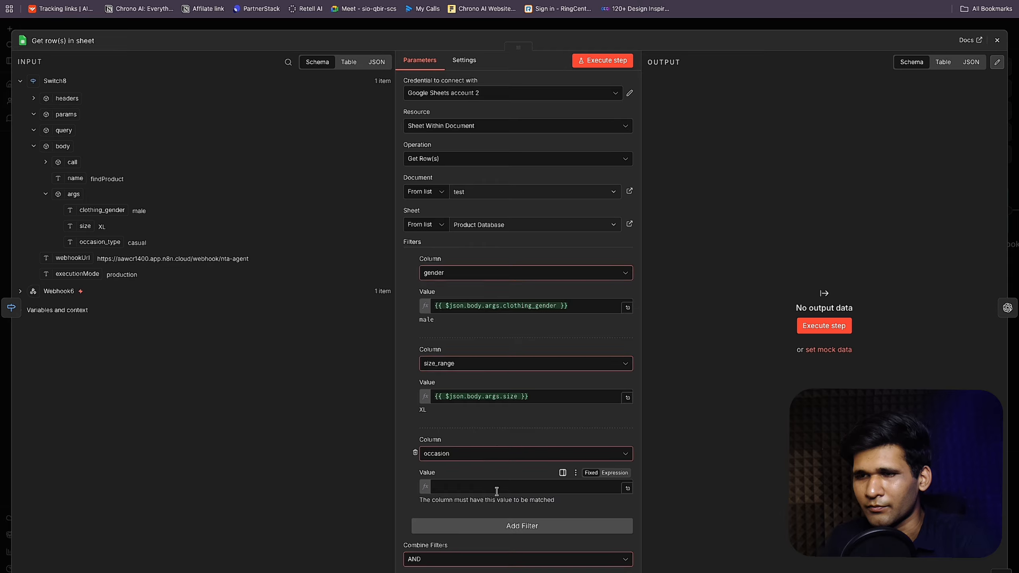
{"action": "left_click", "coordinate": [601, 61]}
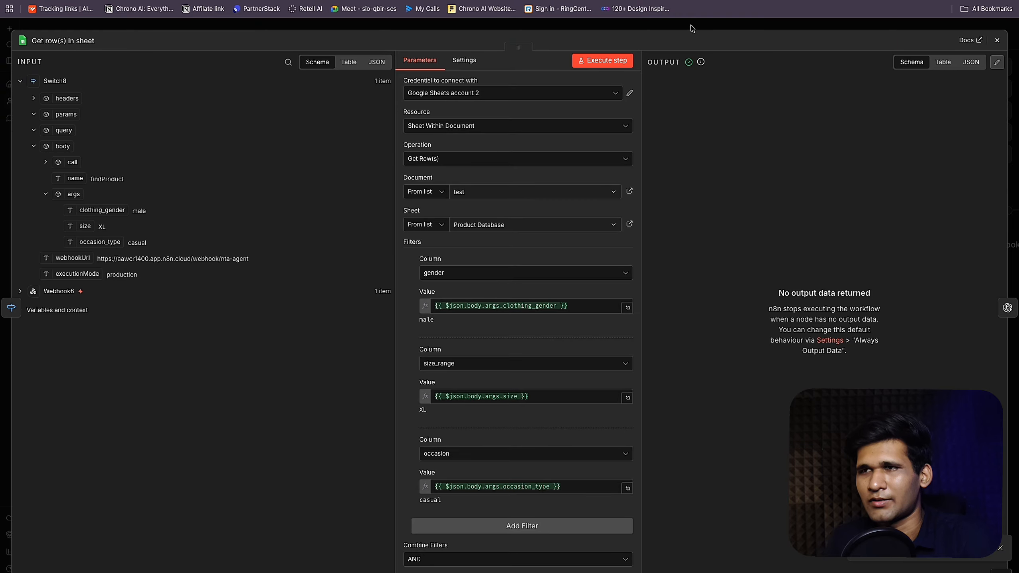
{"action": "key", "text": "ctrl+Tab"}
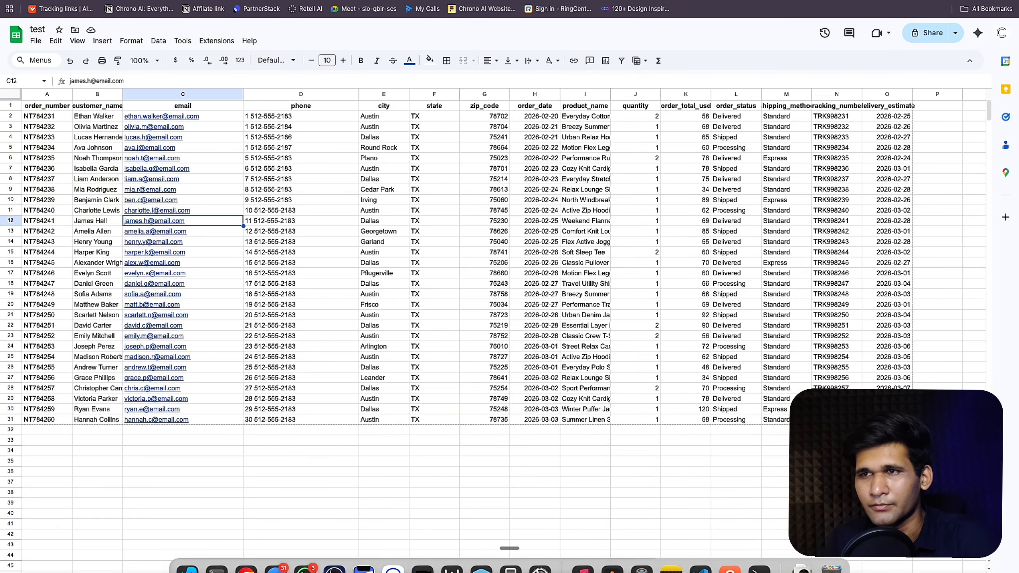
Step: Inspect the products' size_range values in the test sheet
{"action": "left_click", "coordinate": [141, 572]}
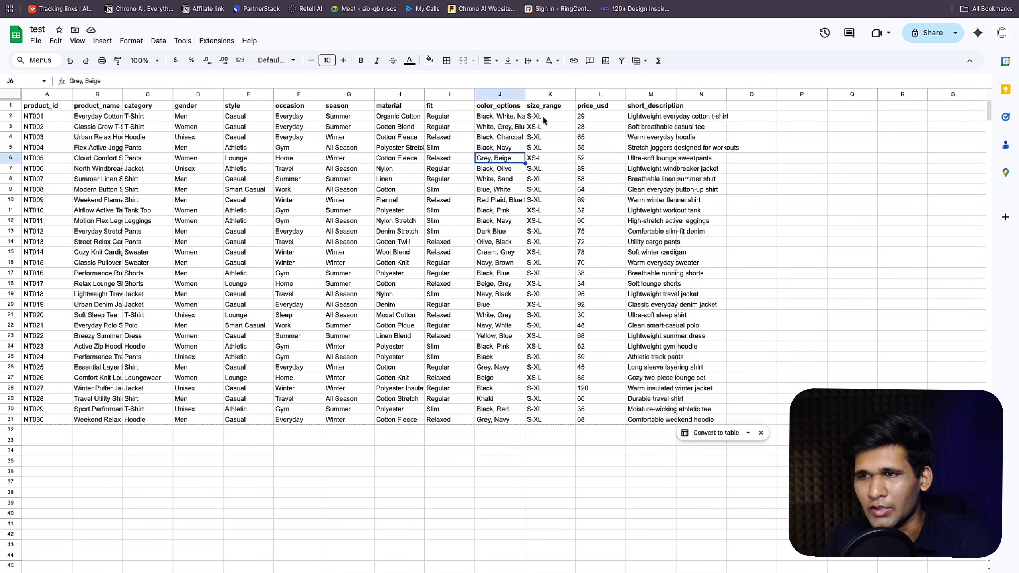
{"action": "left_click_drag", "start_coordinate": [543, 116], "coordinate": [543, 419]}
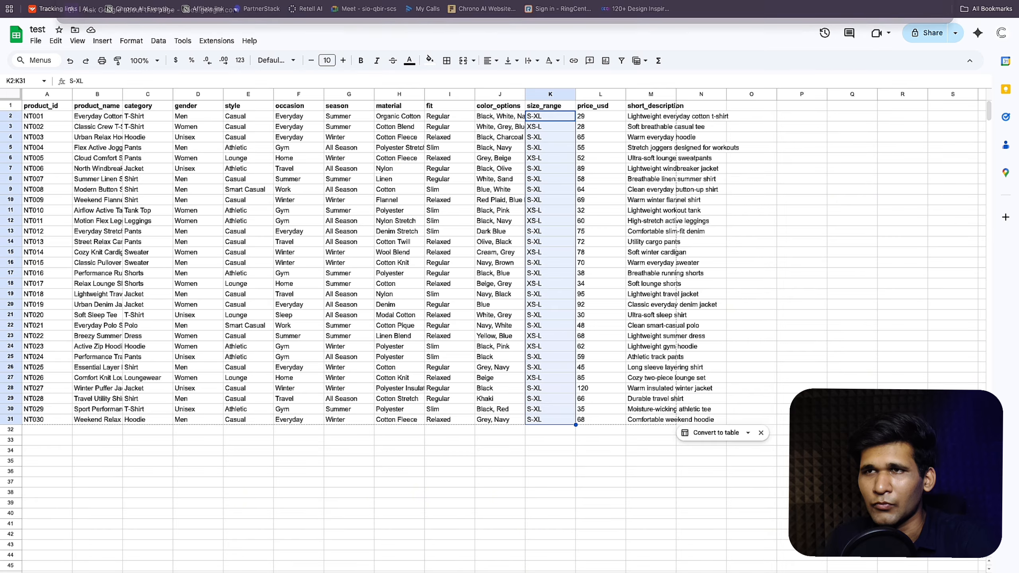
{"action": "left_click", "coordinate": [139, 1]}
{"action": "key", "text": "ctrl+Tab"}
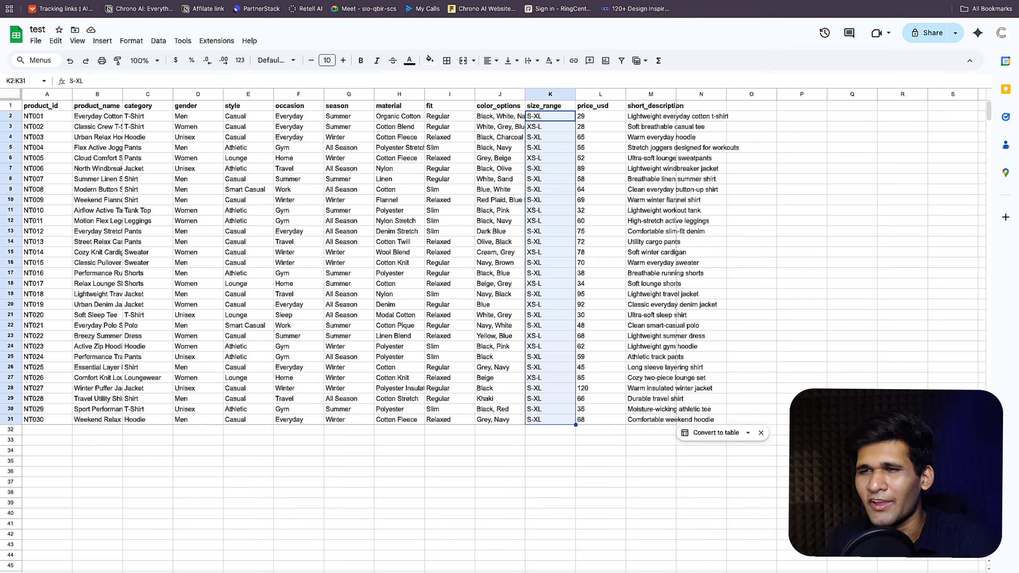
{"action": "left_click", "coordinate": [546, 128]}
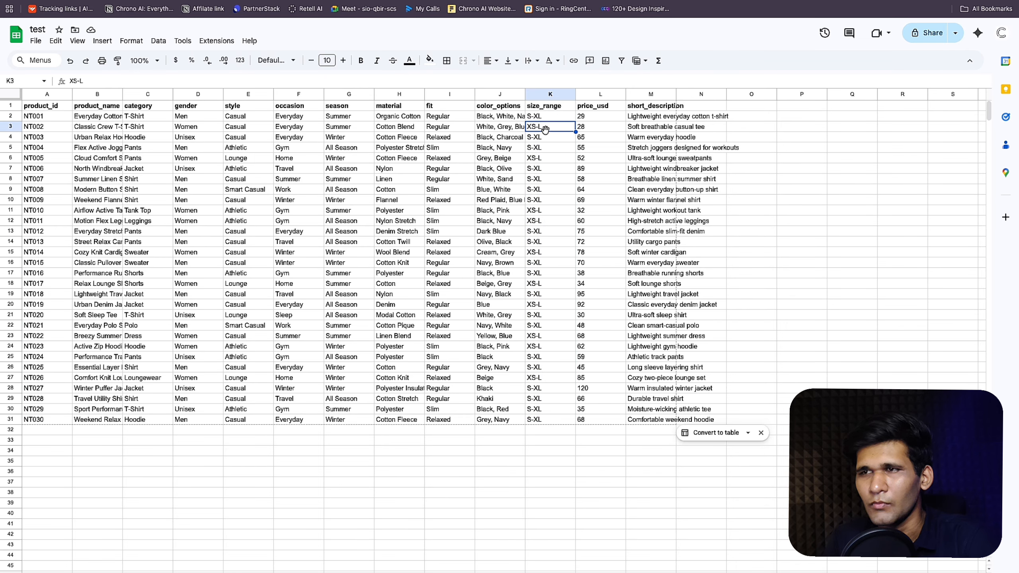
Step: Change NT001's size_range from S-XL to XL and copy it into NT002
{"action": "left_click", "coordinate": [549, 117]}
{"action": "double_click", "coordinate": [533, 117]}
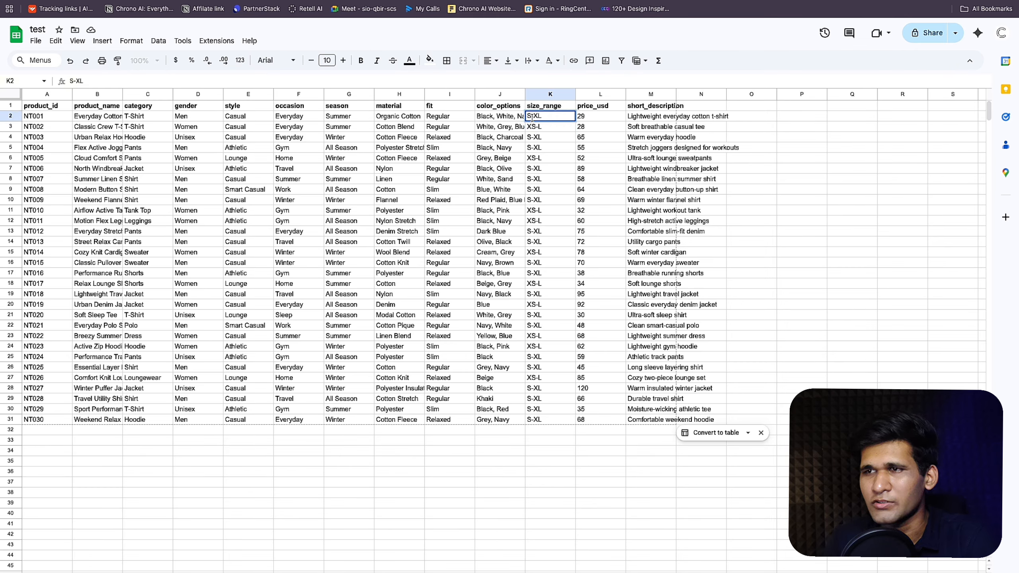
{"action": "key", "text": "BackSpace"}
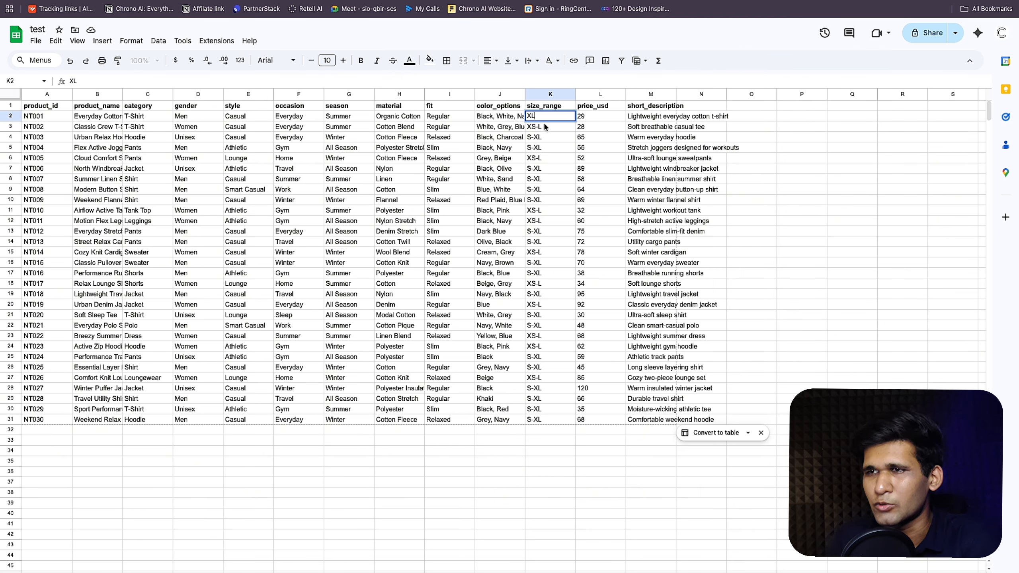
{"action": "key", "text": "Return"}
{"action": "left_click", "coordinate": [546, 119]}
{"action": "key", "text": "ctrl+c"}
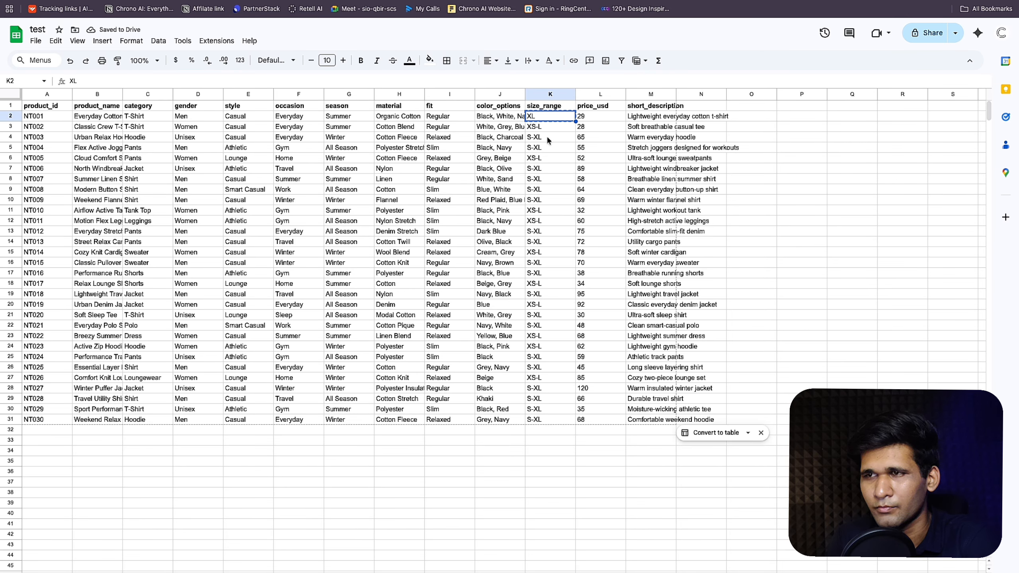
{"action": "left_click", "coordinate": [548, 137]}
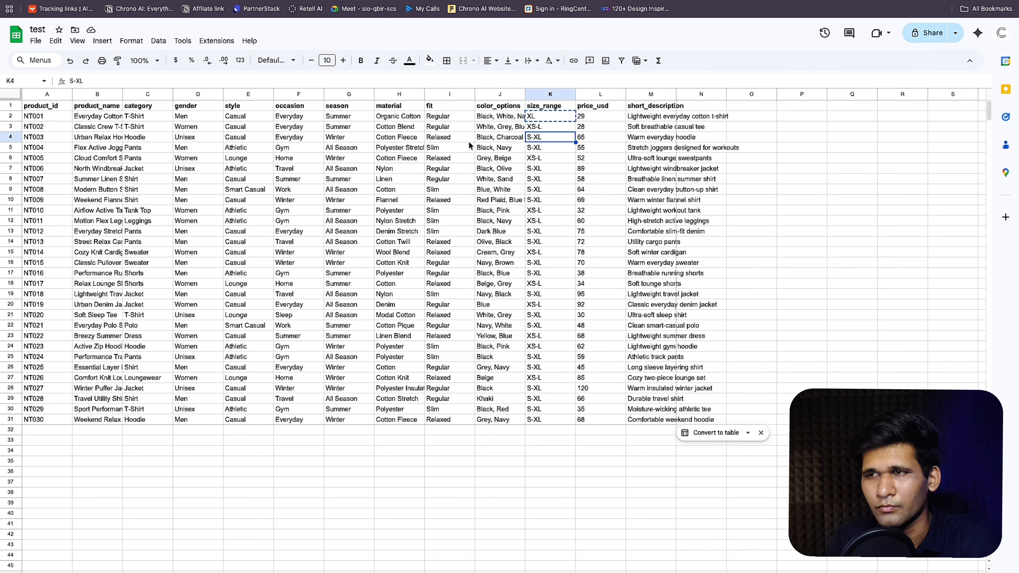
{"action": "left_click", "coordinate": [562, 132]}
{"action": "key", "text": "ctrl+v"}
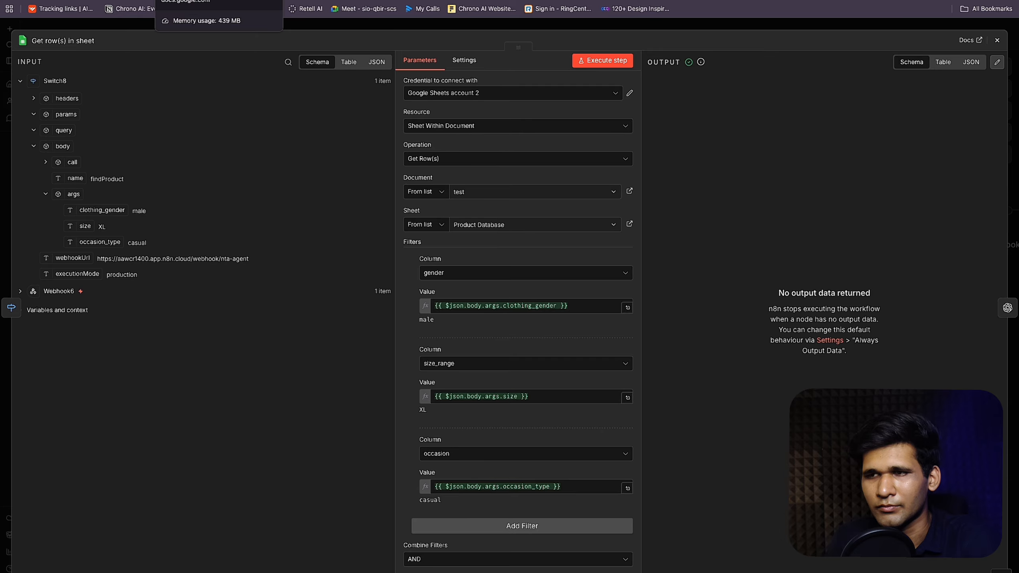
Step: Paste XL as the size_range for NT004, NT007, NT008 and NT009
{"action": "left_click", "coordinate": [189, 0]}
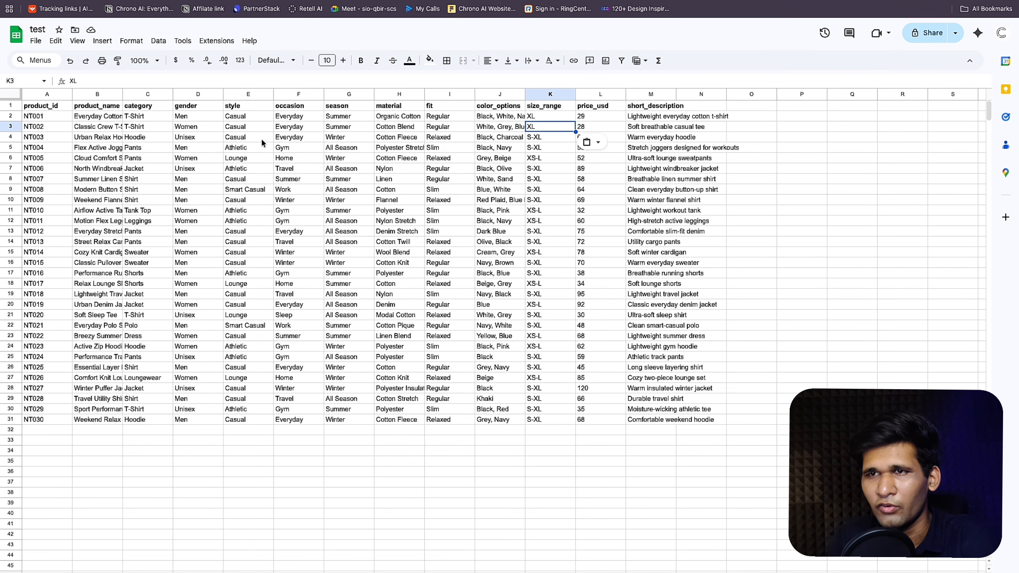
{"action": "left_click", "coordinate": [538, 148]}
{"action": "key", "text": "ctrl+v"}
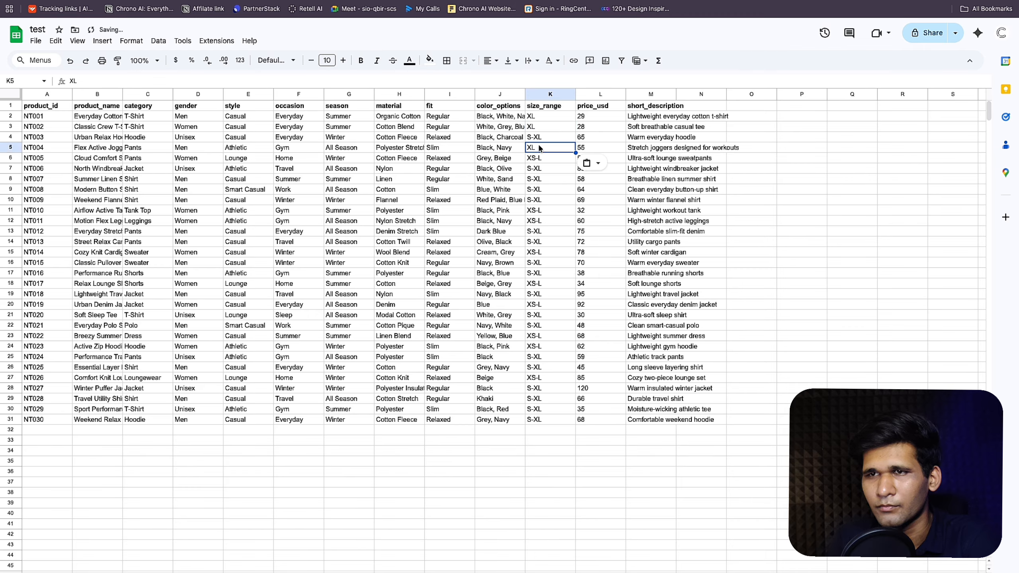
{"action": "left_click", "coordinate": [542, 179]}
{"action": "key", "text": "ctrl+v"}
{"action": "left_click", "coordinate": [541, 189]}
{"action": "key", "text": "ctrl+v"}
{"action": "left_click", "coordinate": [545, 201]}
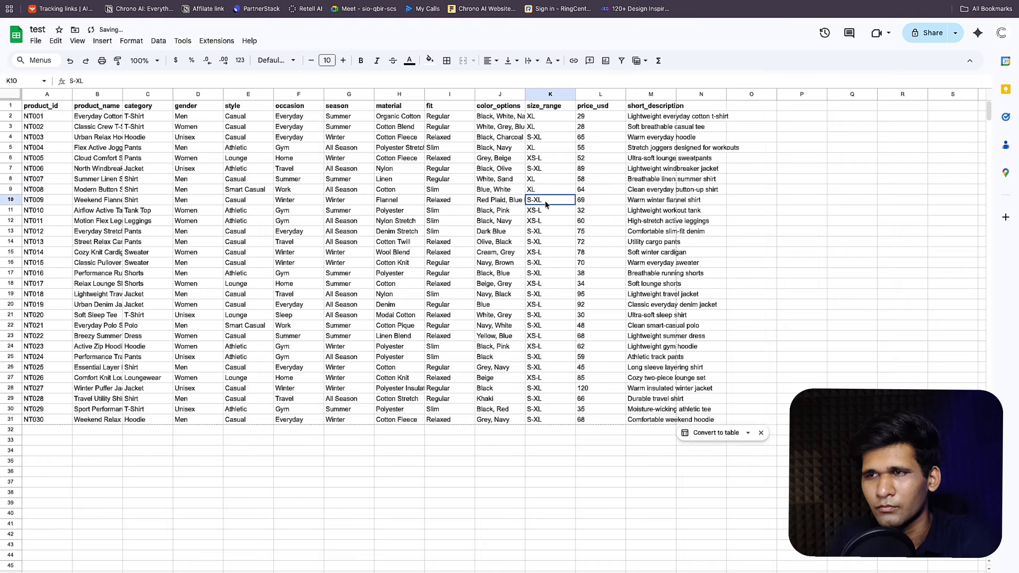
{"action": "key", "text": "ctrl+v"}
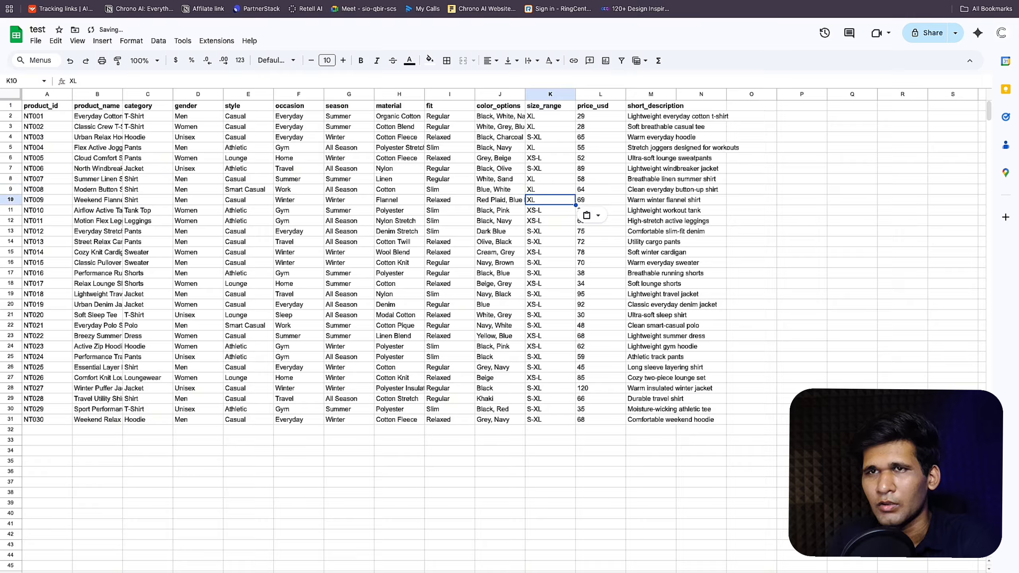
{"action": "key", "text": "ctrl+Tab"}
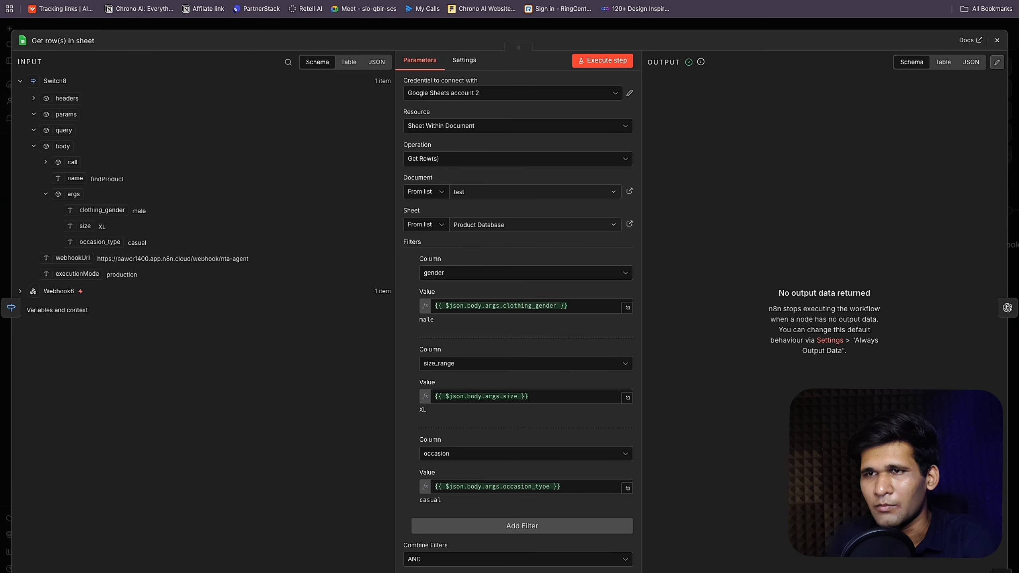
{"action": "key", "text": "ctrl+shift+Tab"}
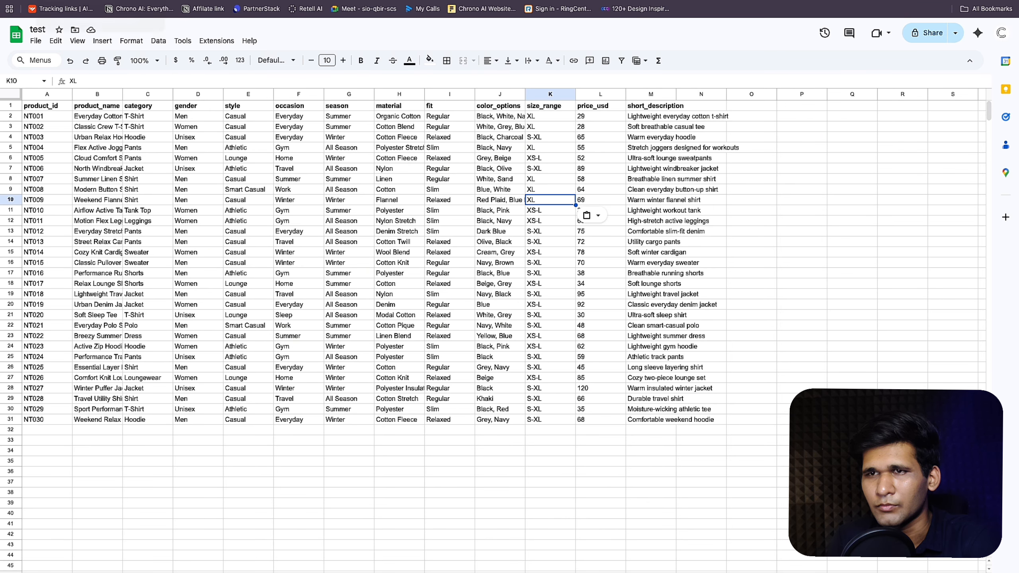
Step: Change the first product's gender from Men to lowercase male
{"action": "left_click", "coordinate": [198, 116]}
{"action": "type", "text": "Male"}
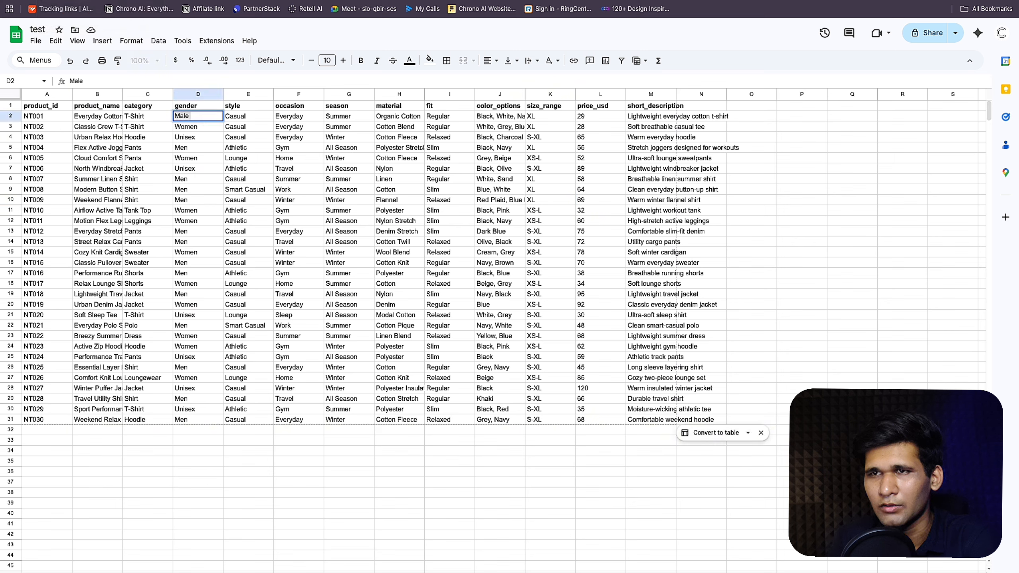
{"action": "left_click", "coordinate": [177, 116]}
{"action": "key", "text": "BackSpace"}
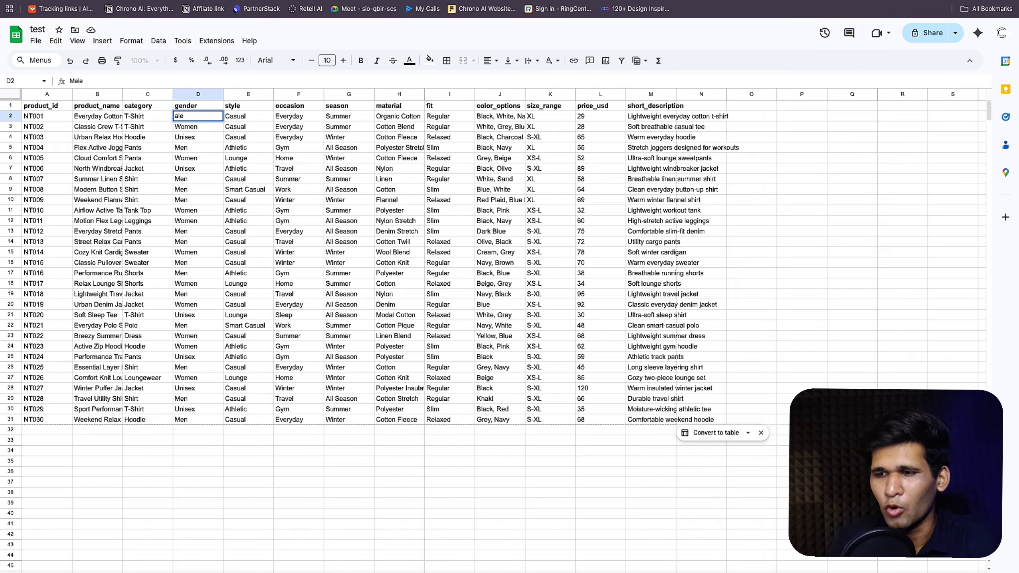
{"action": "type", "text": "m"}
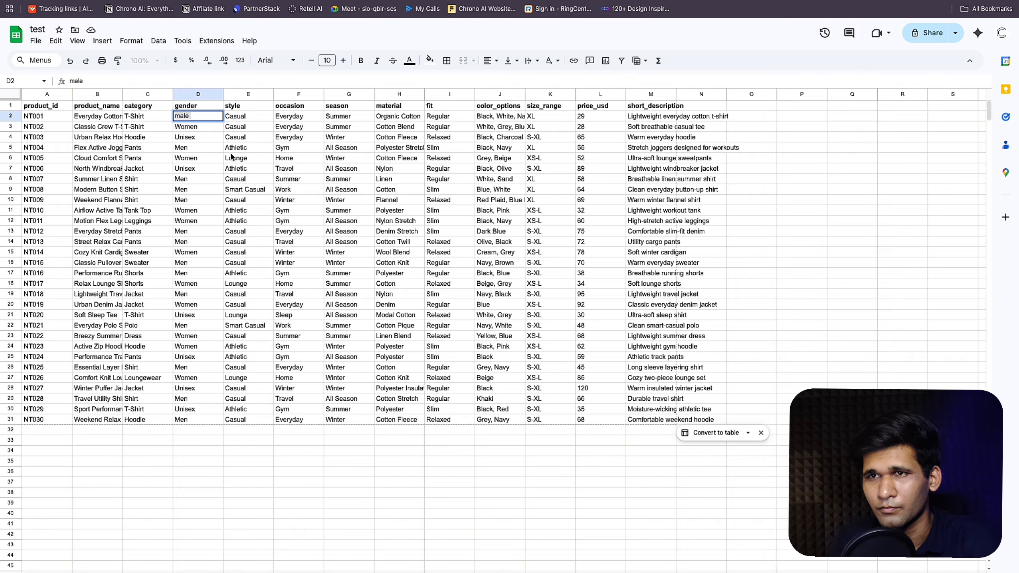
{"action": "left_click", "coordinate": [198, 150]}
{"action": "key", "text": "super+v"}
Step: Paste male over the remaining Men gender entries from D5 down to D17
{"action": "left_click", "coordinate": [195, 177]}
{"action": "key", "text": "super+v"}
{"action": "left_click", "coordinate": [194, 189]}
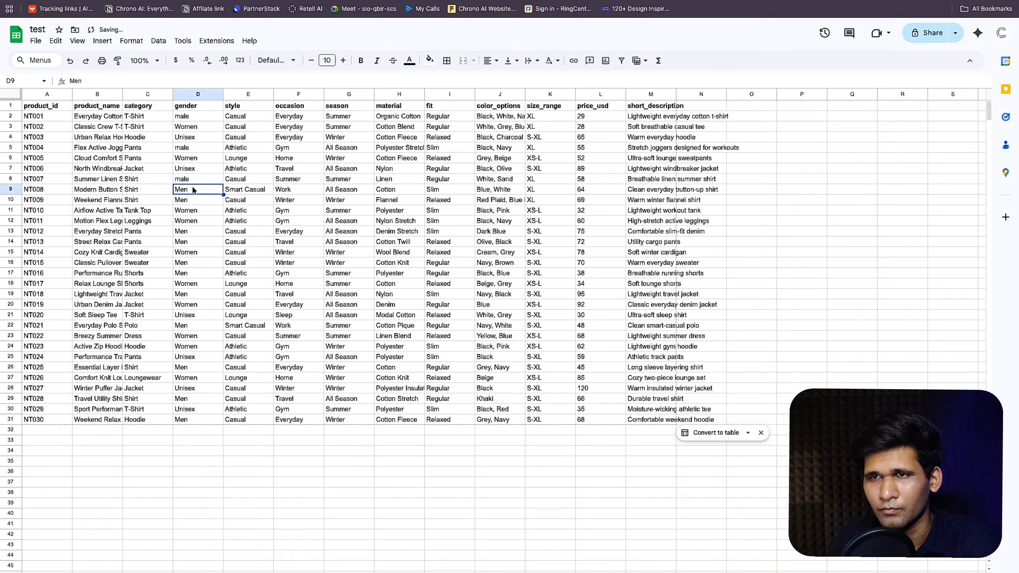
{"action": "key", "text": "super+v"}
{"action": "left_click", "coordinate": [193, 200]}
{"action": "key", "text": "super+v"}
{"action": "left_click", "coordinate": [197, 232]}
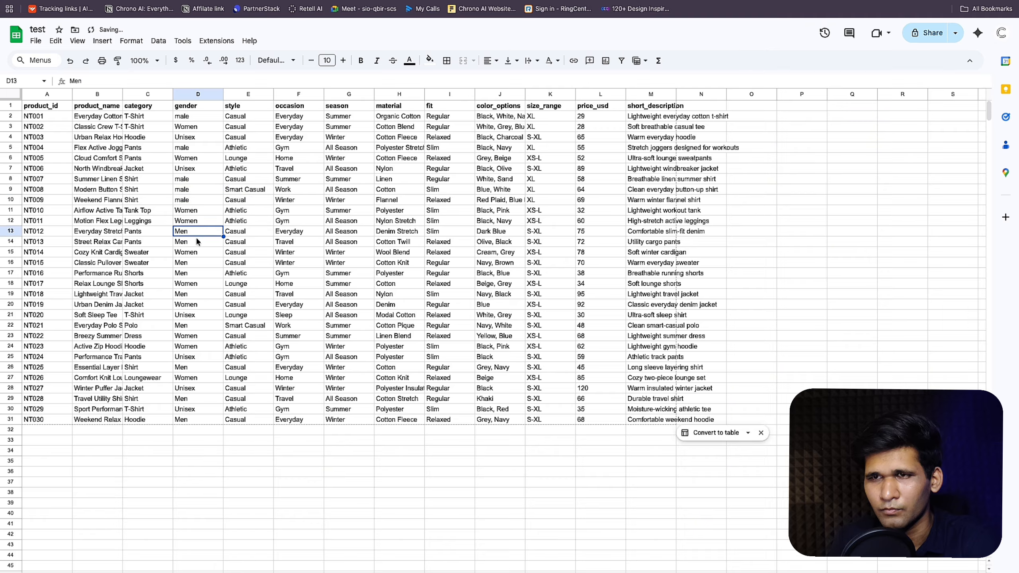
{"action": "key", "text": "super+v"}
{"action": "left_click", "coordinate": [197, 242]}
{"action": "key", "text": "super+v"}
{"action": "left_click", "coordinate": [200, 263]}
{"action": "key", "text": "super+v"}
{"action": "left_click", "coordinate": [200, 273], "text": "shift"}
{"action": "key", "text": "super+v"}
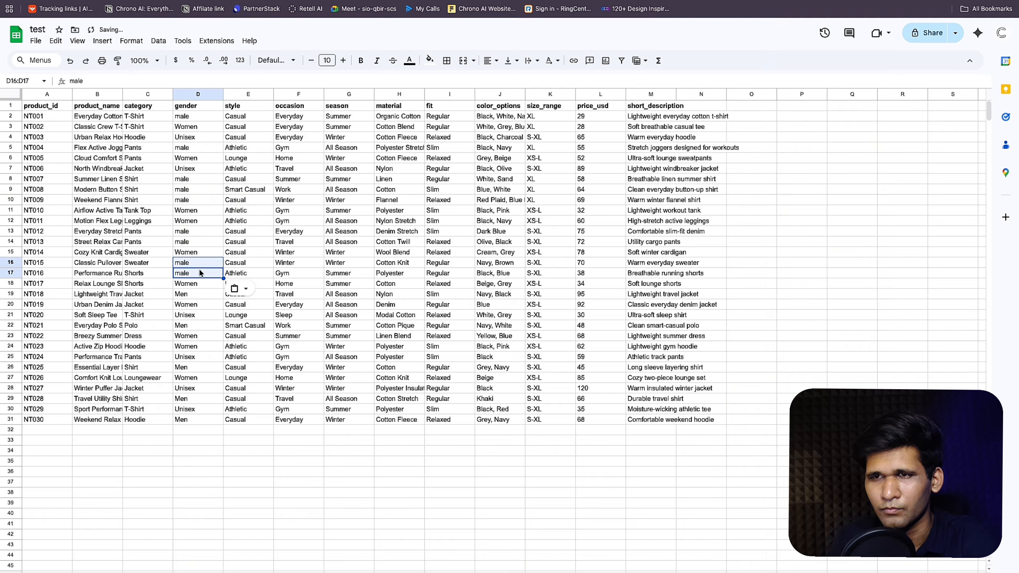
Step: Lowercase the first style to casual and fill it down into E3 and E4
{"action": "left_click", "coordinate": [138, 1]}
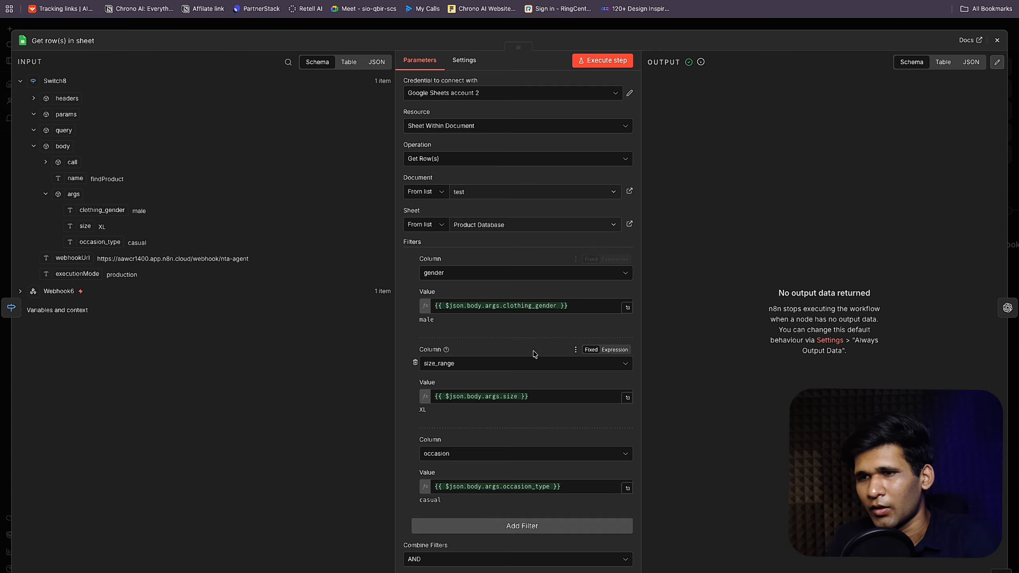
{"action": "scroll", "coordinate": [534, 353], "scroll_direction": "down", "scroll_amount": 1}
{"action": "left_click", "coordinate": [458, 1]}
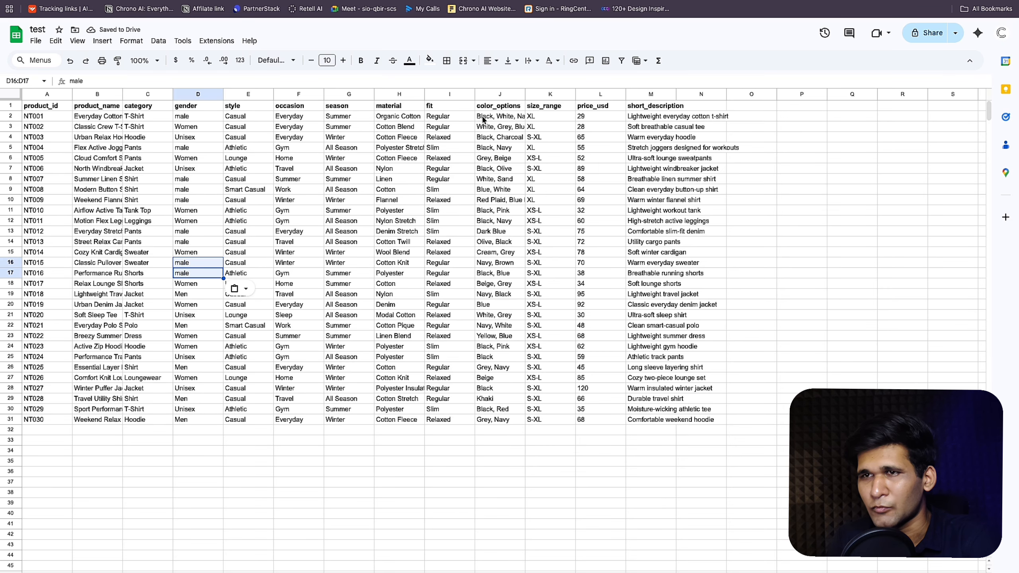
{"action": "left_click", "coordinate": [257, 118]}
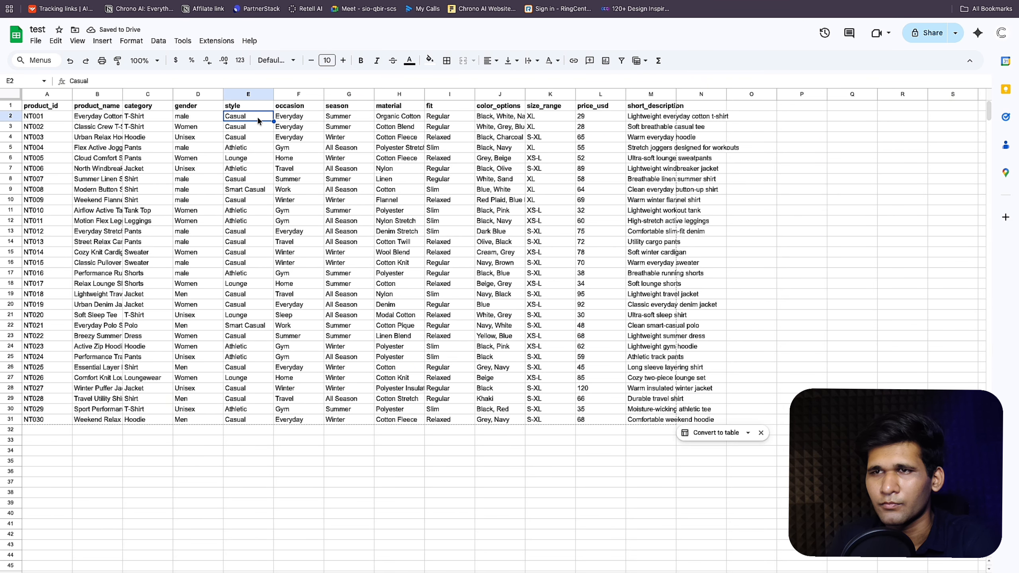
{"action": "key", "text": "Return"}
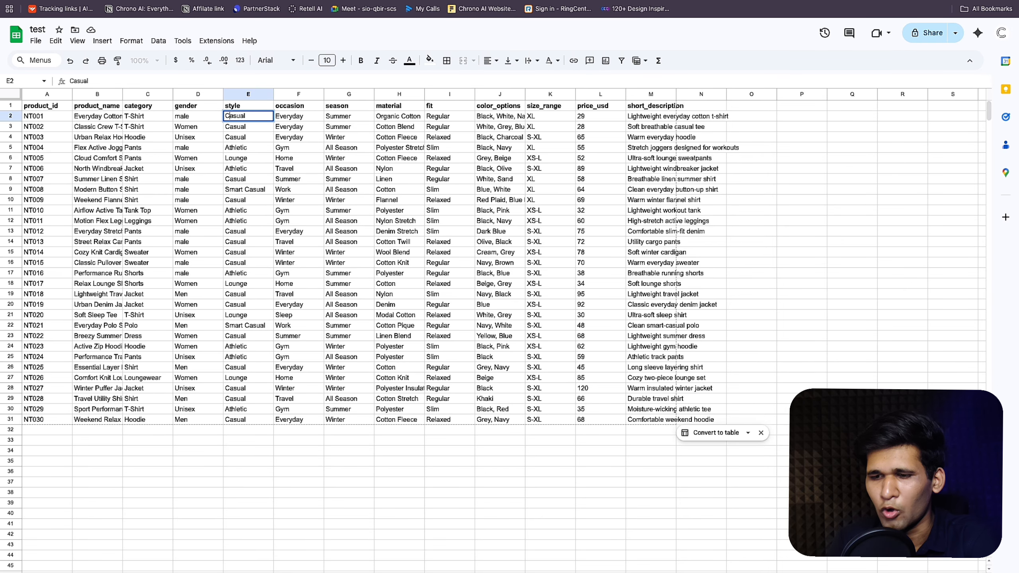
{"action": "key", "text": "BackSpace"}
{"action": "type", "text": "c"}
{"action": "key", "text": "Return"}
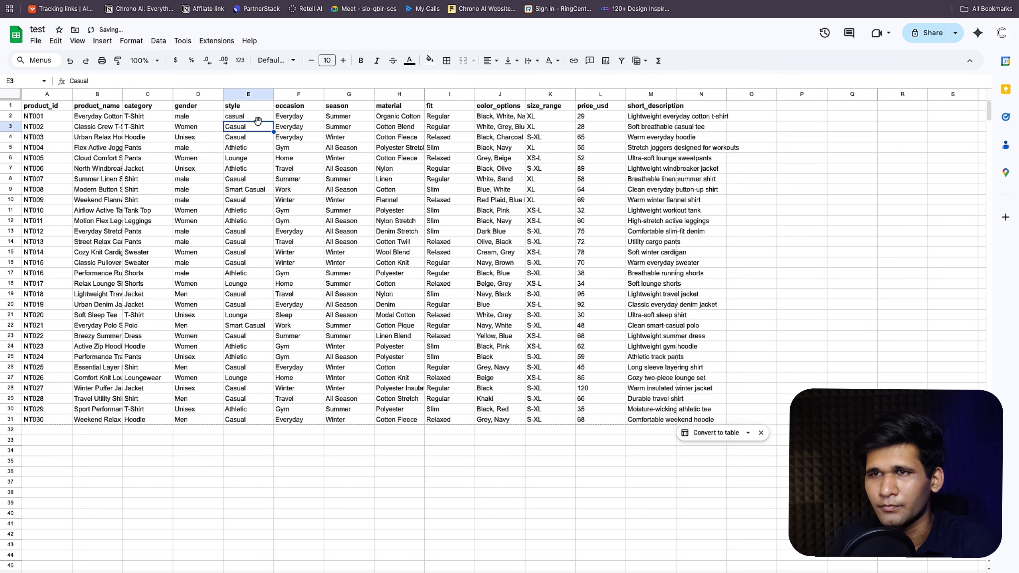
{"action": "left_click", "coordinate": [264, 119]}
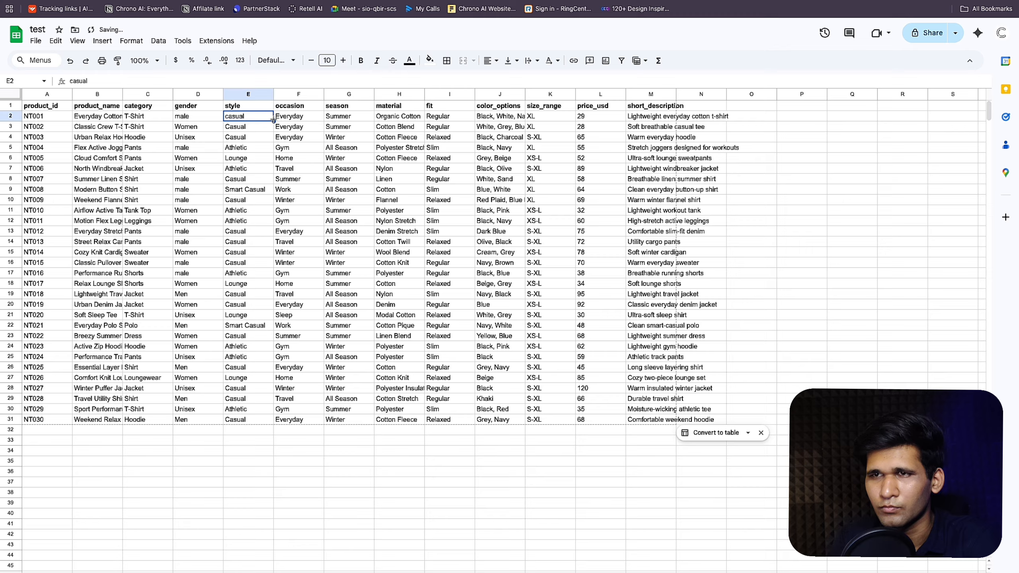
{"action": "left_click_drag", "start_coordinate": [273, 120], "coordinate": [267, 139]}
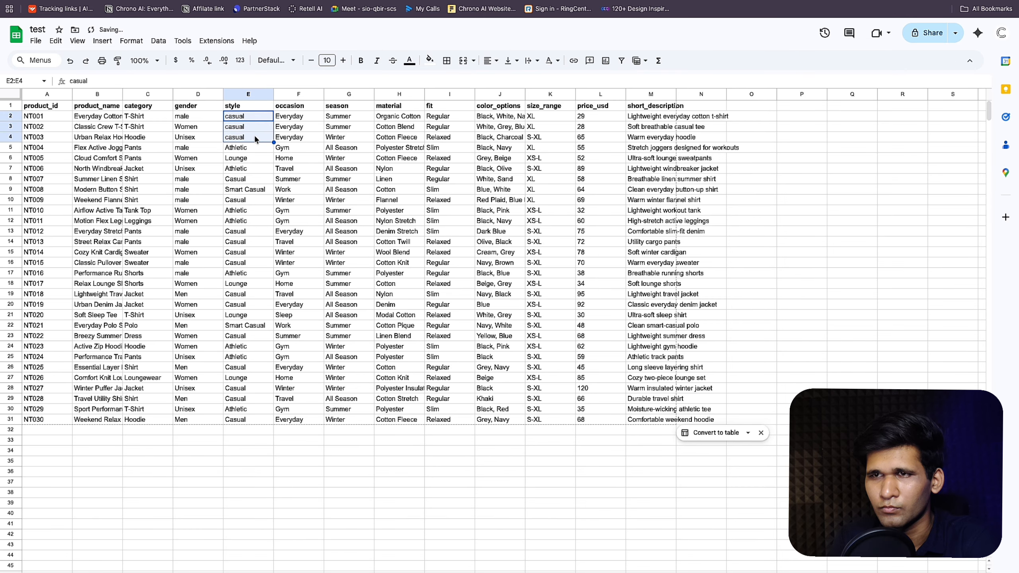
Step: Replace Casual with casual in E8, E10, E13–E16, E19–E20 and E28–E31
{"action": "left_click", "coordinate": [253, 179]}
{"action": "key", "text": "ctrl+v"}
{"action": "left_click", "coordinate": [250, 199]}
{"action": "key", "text": "ctrl+v"}
{"action": "left_click", "coordinate": [249, 230]}
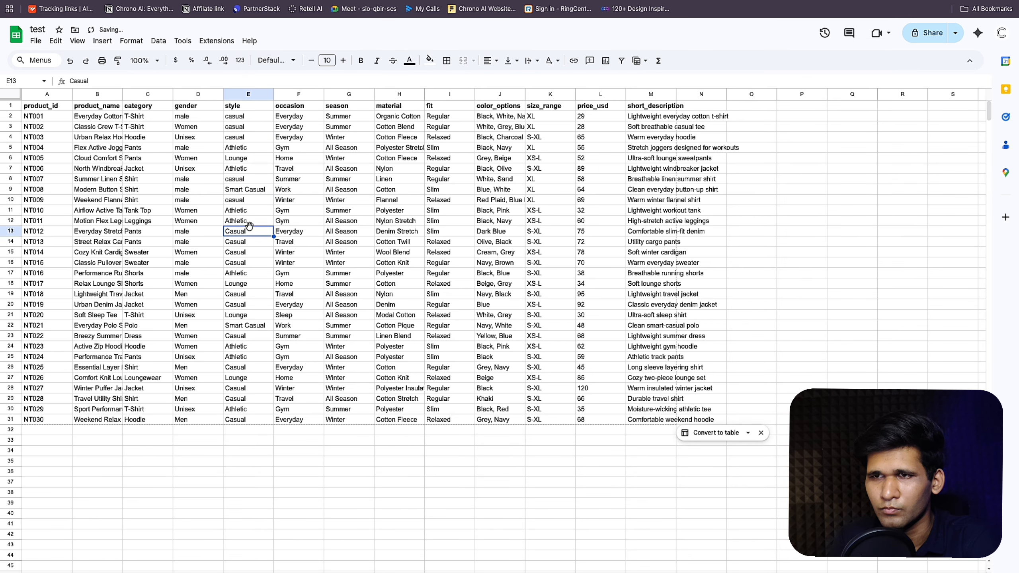
{"action": "key", "text": "ctrl+v"}
{"action": "left_click_drag", "start_coordinate": [272, 236], "coordinate": [268, 264]}
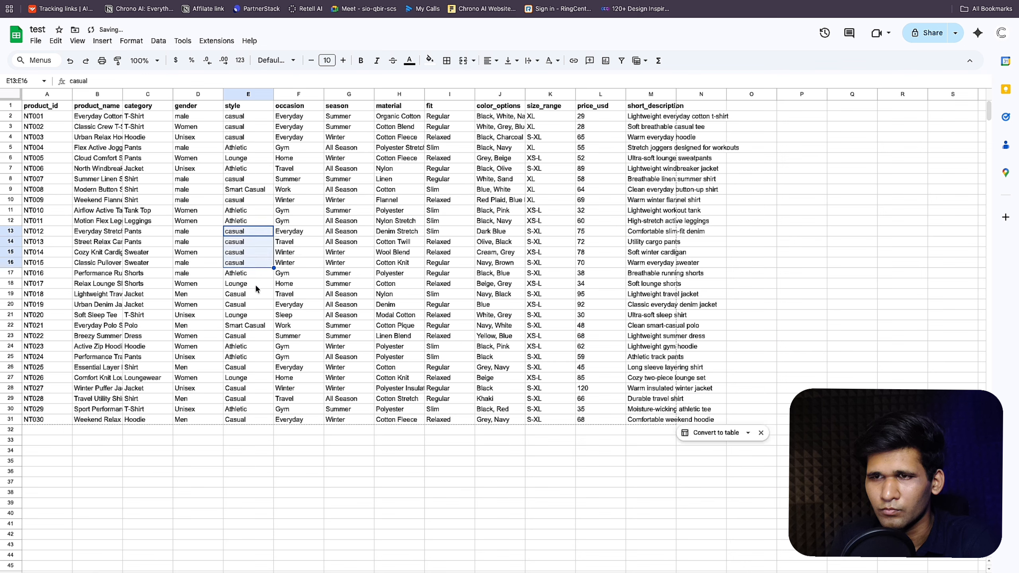
{"action": "left_click", "coordinate": [258, 293]}
{"action": "type", "text": "casual"}
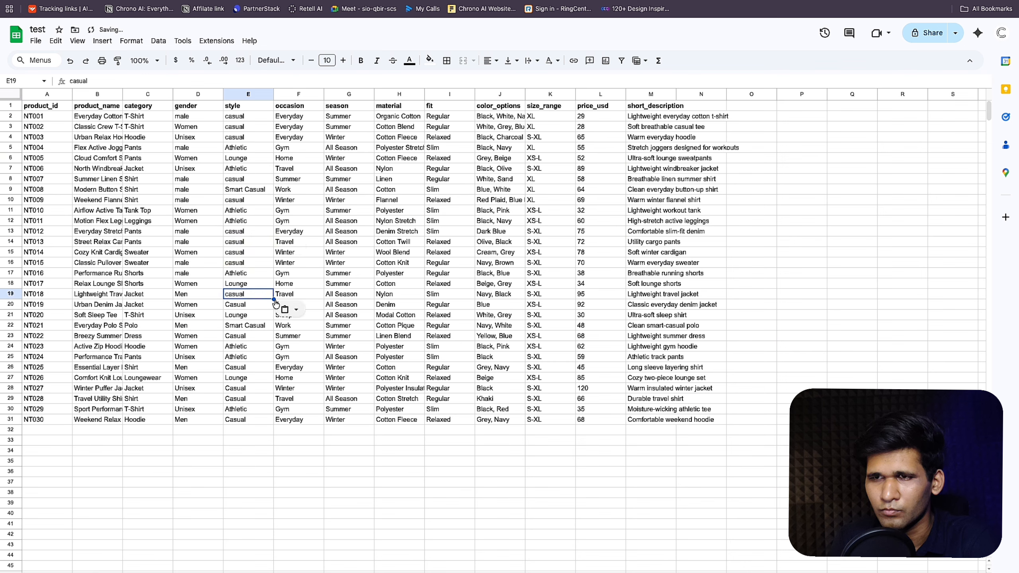
{"action": "left_click_drag", "start_coordinate": [274, 299], "coordinate": [274, 307]}
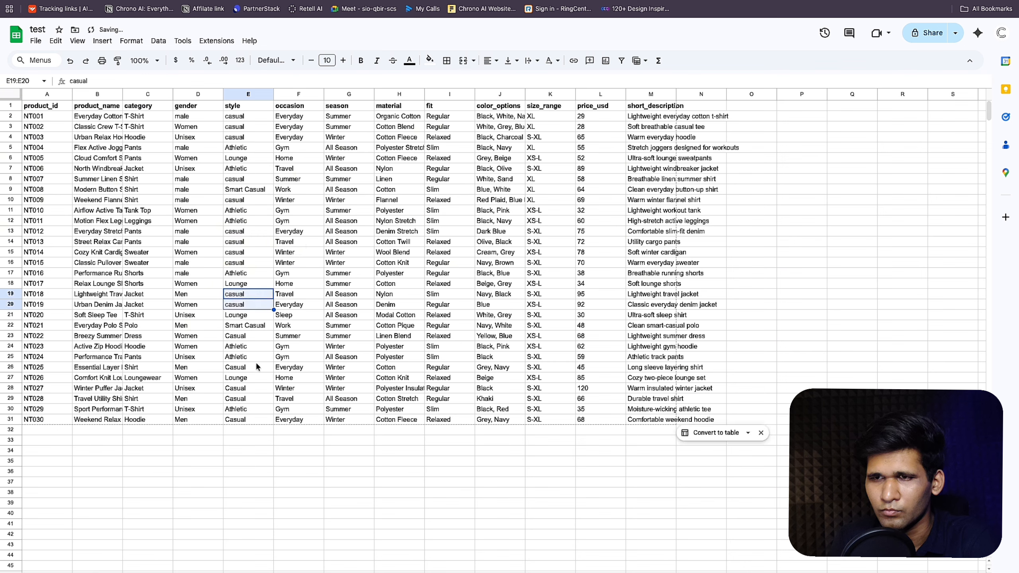
{"action": "left_click", "coordinate": [251, 388]}
{"action": "type", "text": "casual"}
{"action": "left_click_drag", "start_coordinate": [274, 393], "coordinate": [271, 419]}
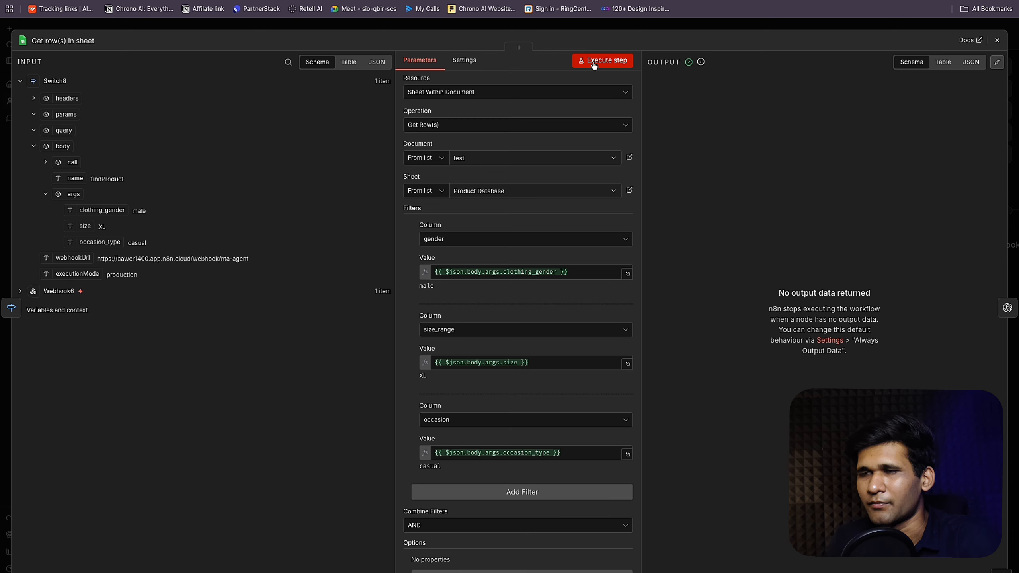
{"action": "left_click", "coordinate": [595, 65]}
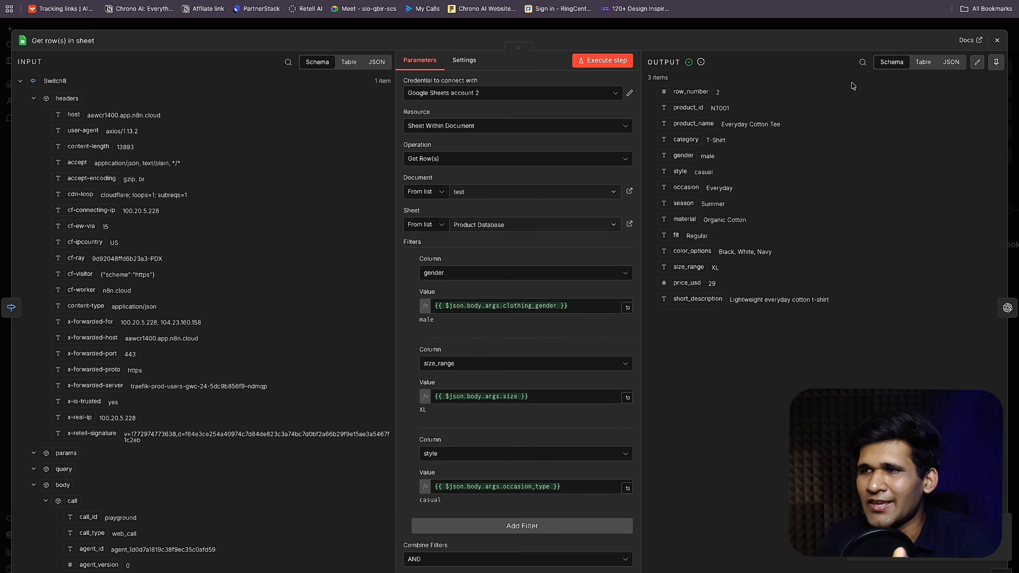
Step: Review the three matching rows in Table view and tidy the node layout
{"action": "left_click", "coordinate": [923, 62]}
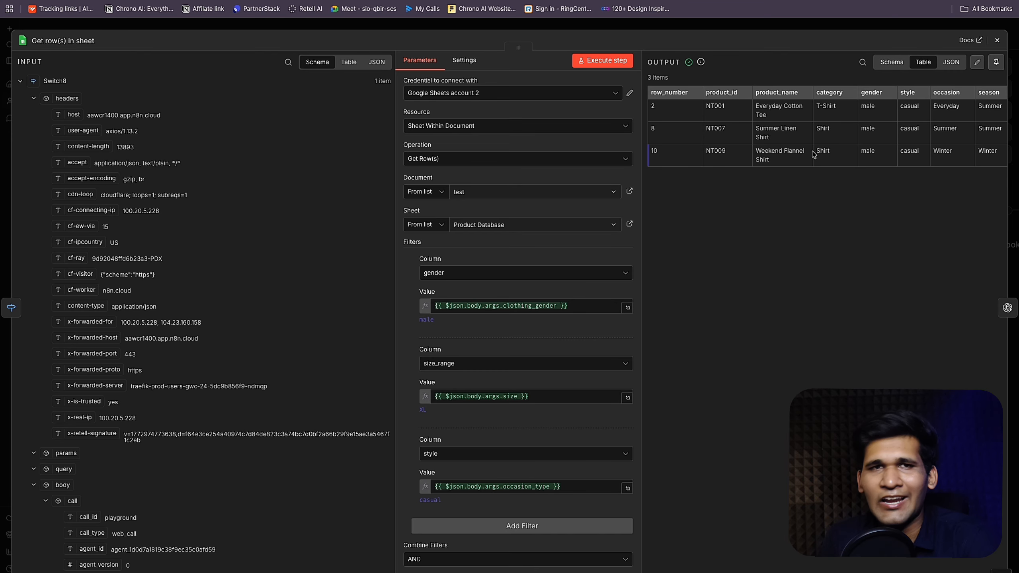
{"action": "left_click", "coordinate": [814, 26]}
{"action": "left_click_drag", "start_coordinate": [558, 268], "coordinate": [576, 226]}
{"action": "left_click_drag", "start_coordinate": [819, 227], "coordinate": [727, 226]}
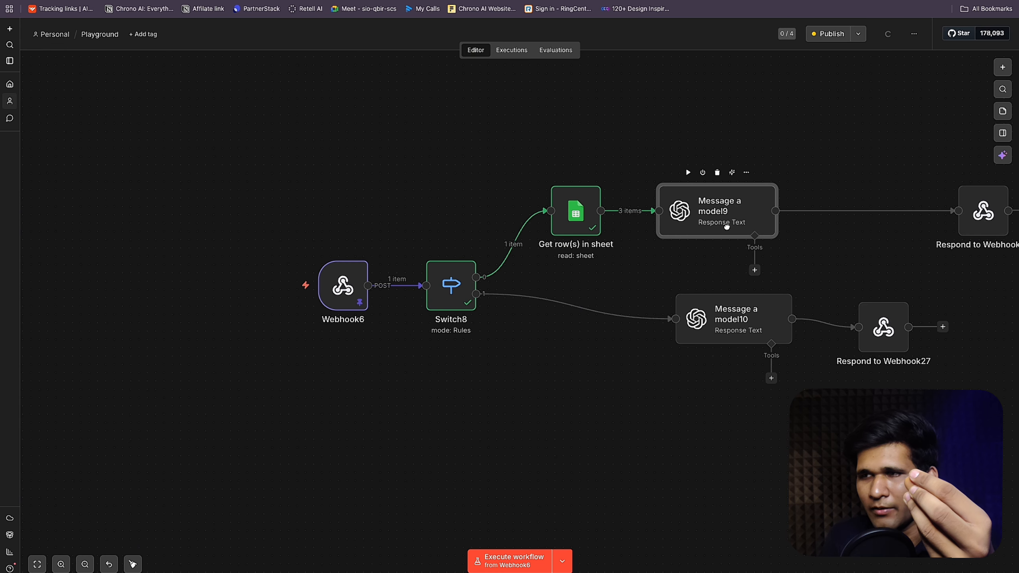
Step: Add a second message to Message a model9 and move it above the first
{"action": "double_click", "coordinate": [727, 230]}
{"action": "left_click", "coordinate": [482, 305]}
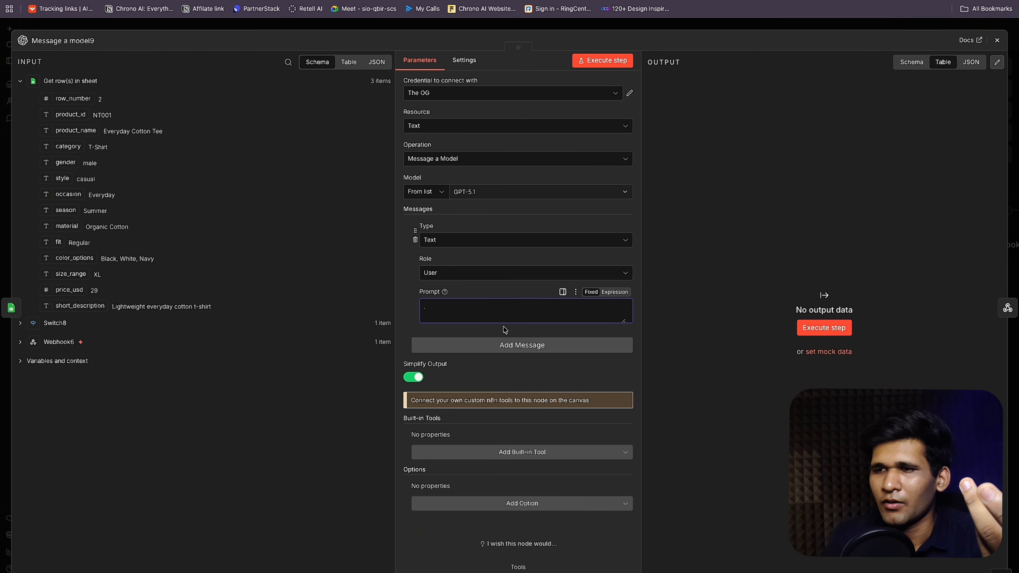
{"action": "left_click", "coordinate": [510, 344]}
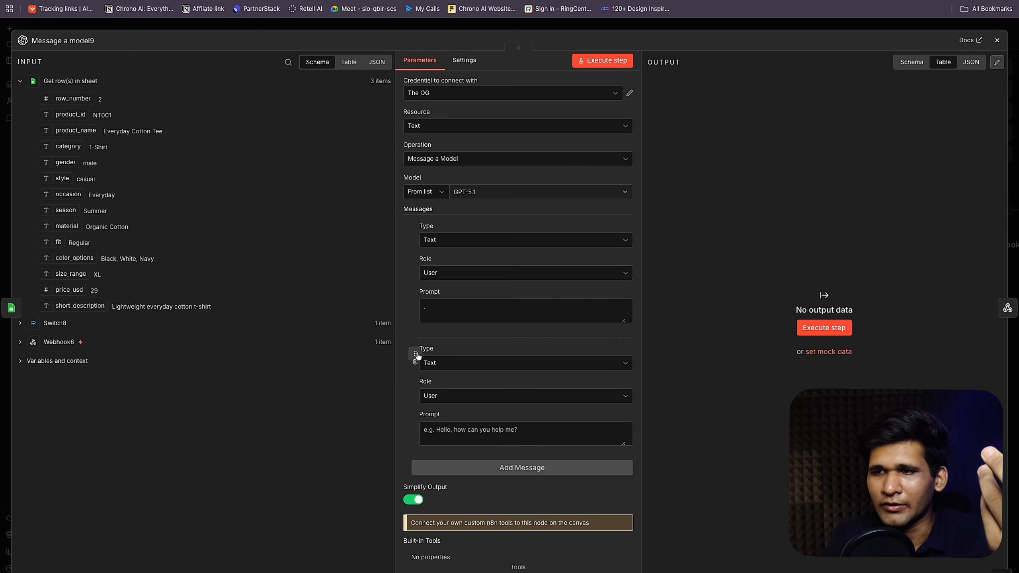
{"action": "left_click_drag", "start_coordinate": [418, 360], "coordinate": [420, 245]}
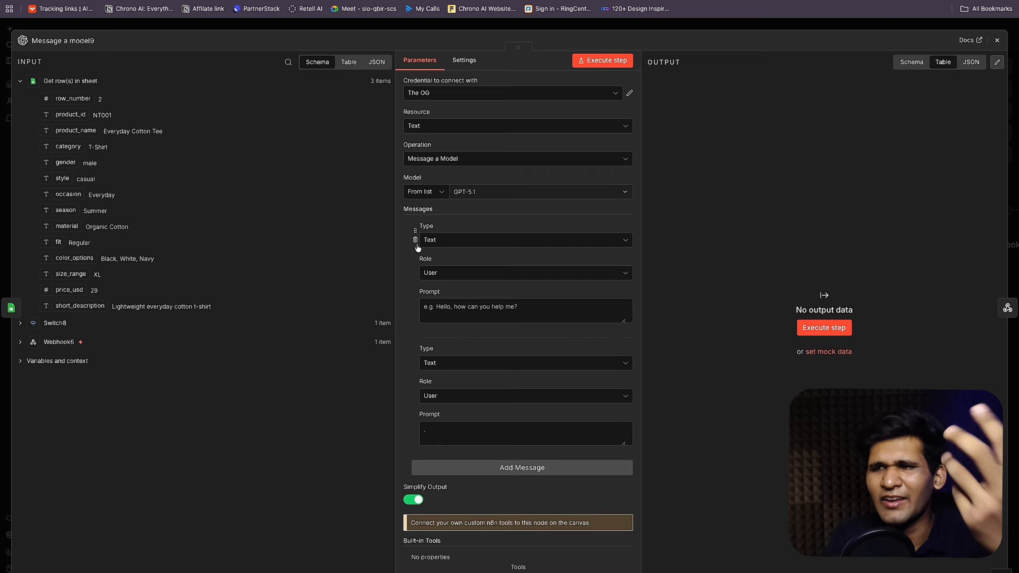
{"action": "left_click", "coordinate": [517, 27]}
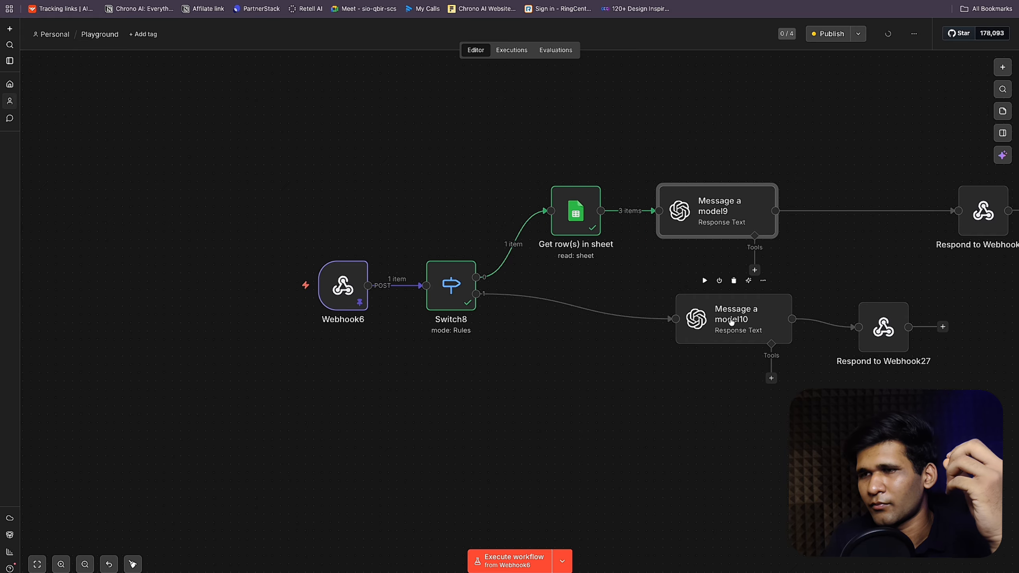
Step: Set the first message's role to System and make the second prompt an expression
{"action": "double_click", "coordinate": [674, 218]}
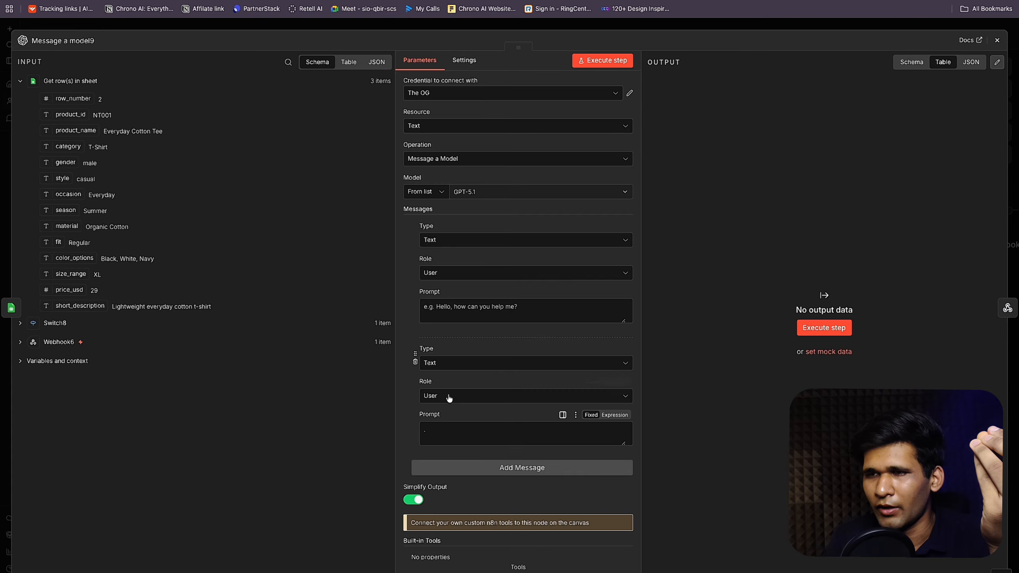
{"action": "left_click", "coordinate": [534, 273]}
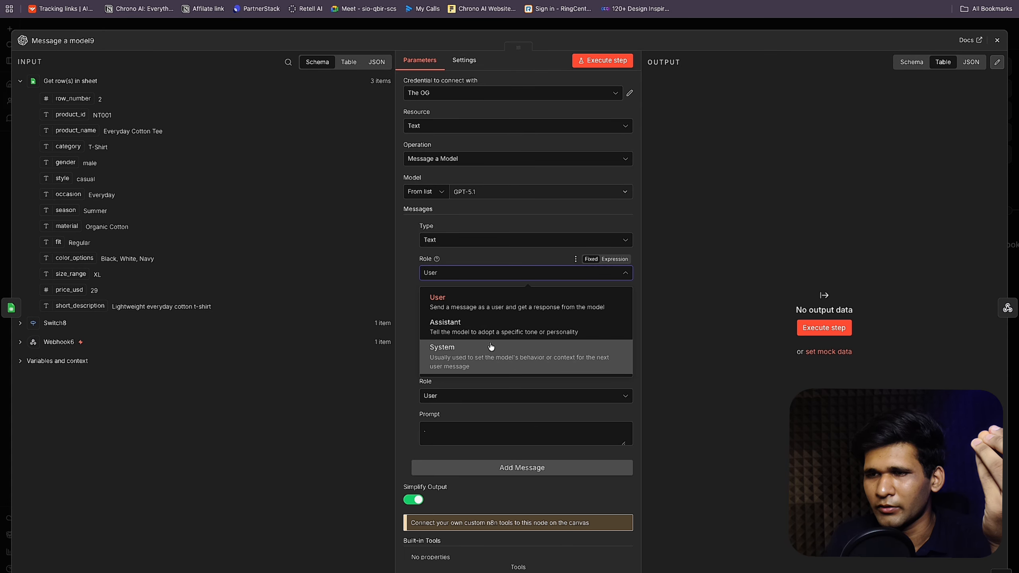
{"action": "left_click", "coordinate": [490, 346]}
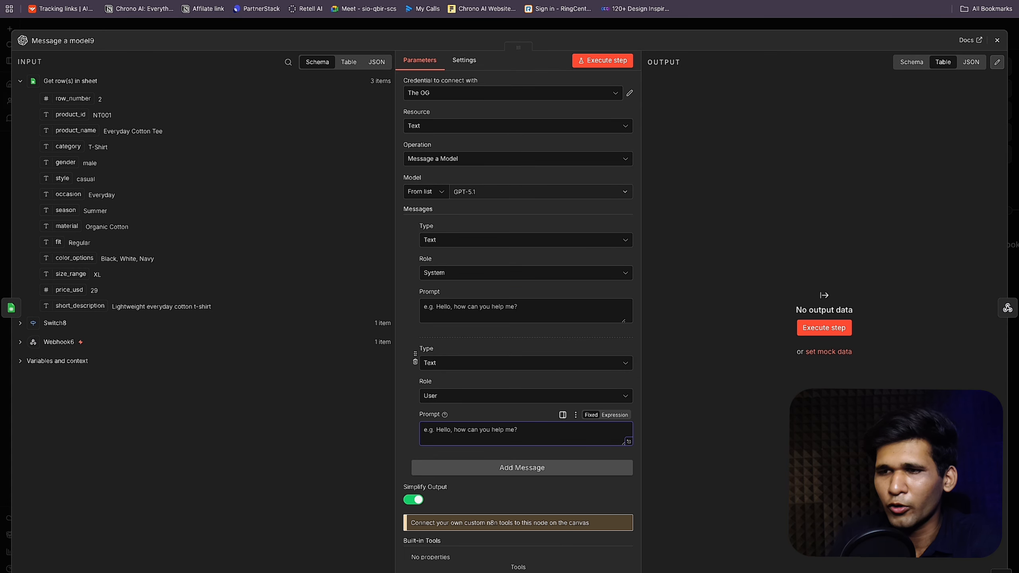
{"action": "left_click", "coordinate": [602, 415]}
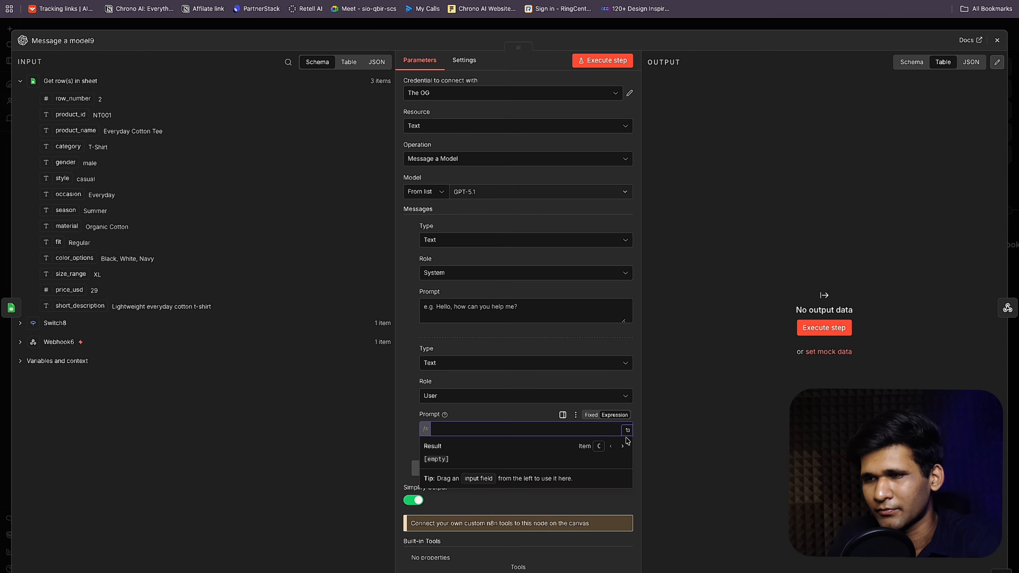
{"action": "left_click", "coordinate": [627, 430]}
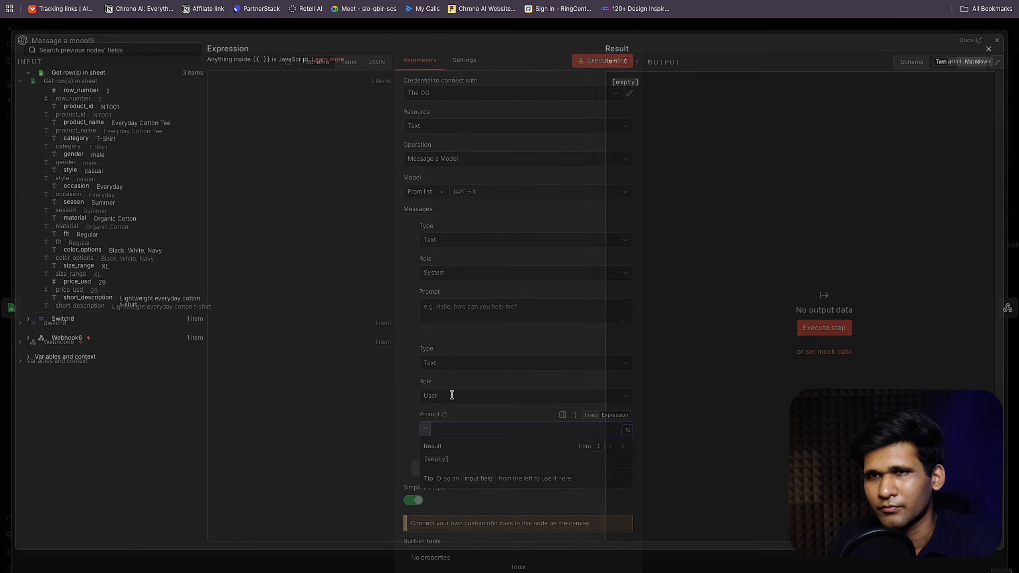
Step: Paste the list of product field labels into the User prompt expression
{"action": "left_click", "coordinate": [341, 128]}
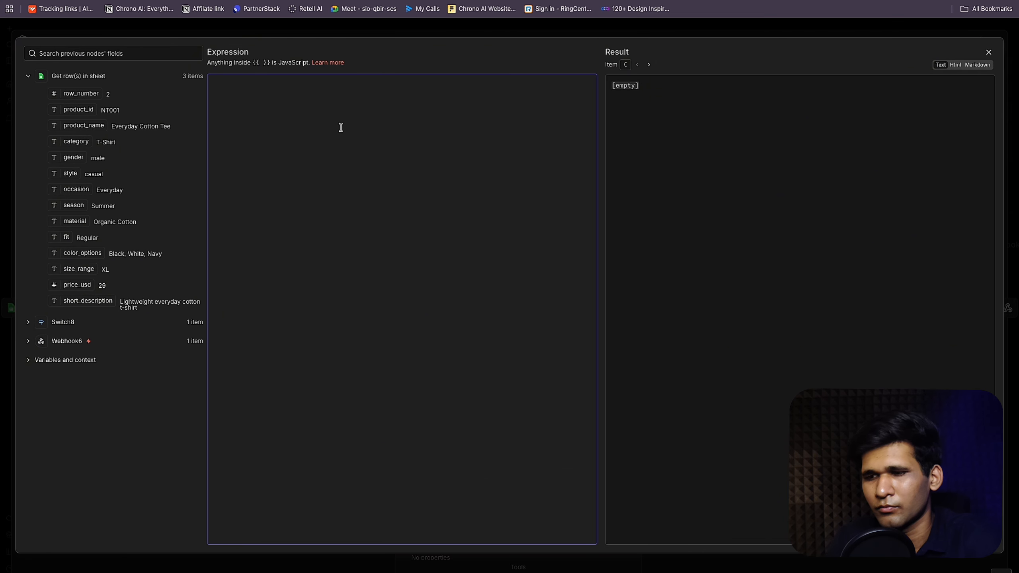
{"action": "type", "text": "Product Name\""}
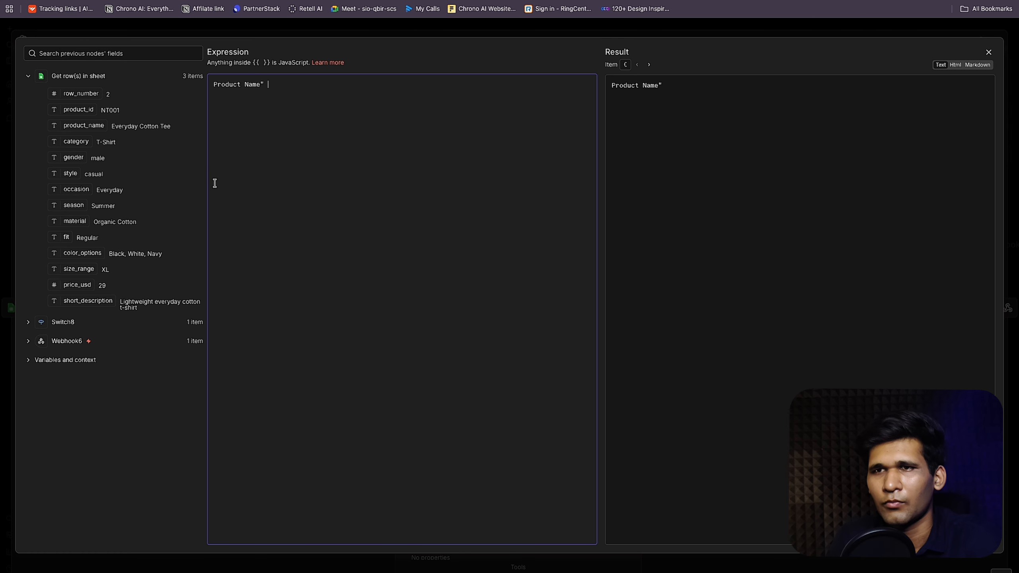
{"action": "left_click_drag", "start_coordinate": [40, 130], "coordinate": [127, 298]}
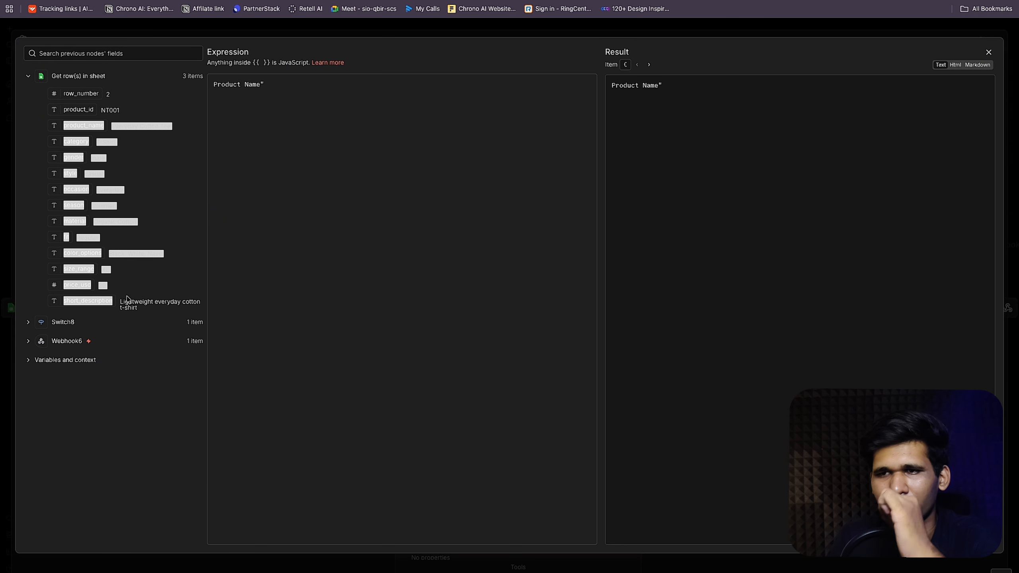
{"action": "left_click", "coordinate": [337, 99]}
{"action": "key", "text": "ctrl+a"}
{"action": "type", "text": "product_name Everyday Cotton Tee category T-Shirt gender male style casual occasion Everyday season Summer material Organic Cotton fit Regular color_options Black, White, Navy size_range XL price_usd 29 short_description"}
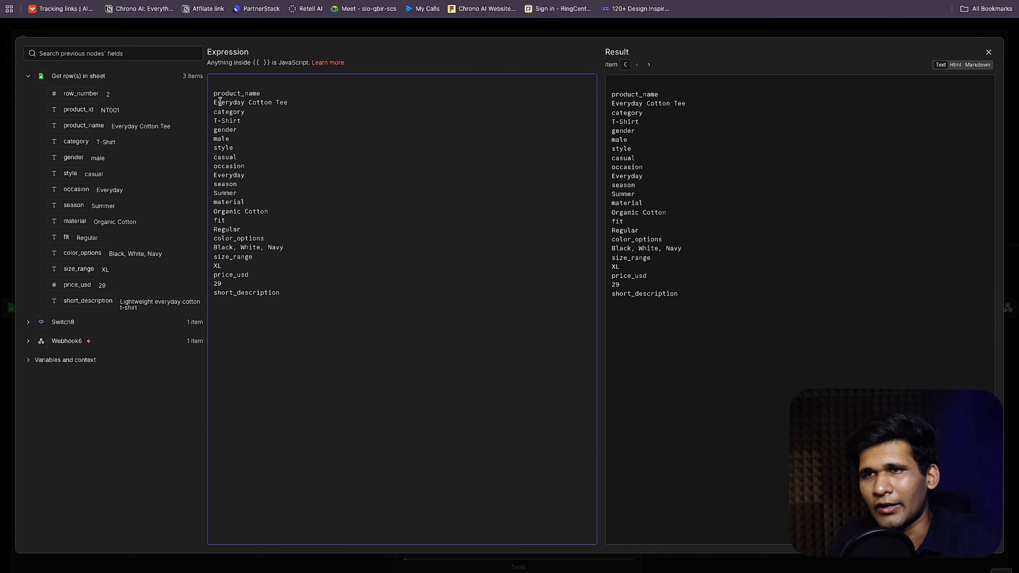
{"action": "left_click", "coordinate": [214, 92]}
{"action": "key", "text": "BackSpace"}
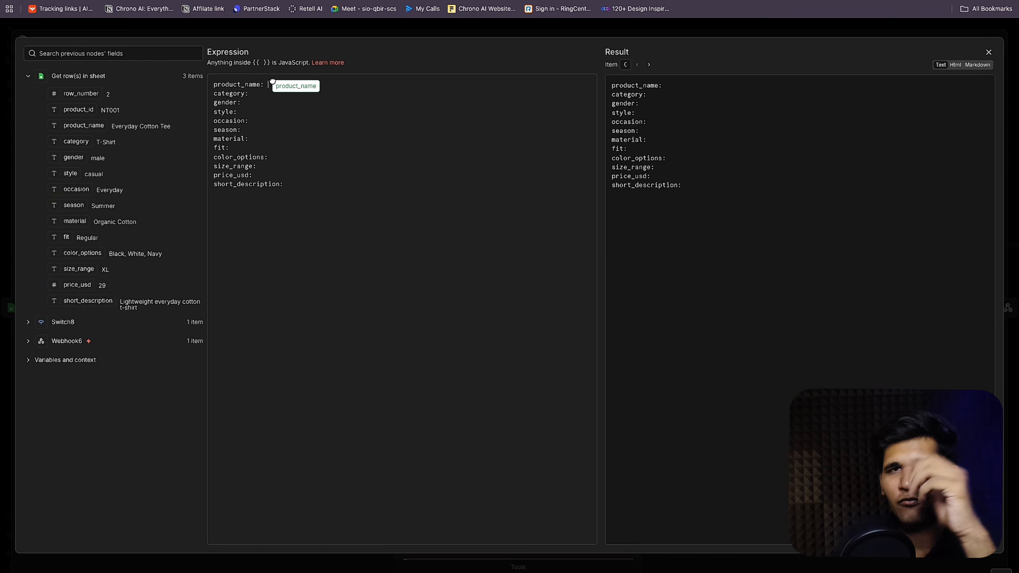
Step: Map each label's $json value, product_name through short_description, into the prompt
{"action": "left_click_drag", "start_coordinate": [269, 83], "coordinate": [270, 84]}
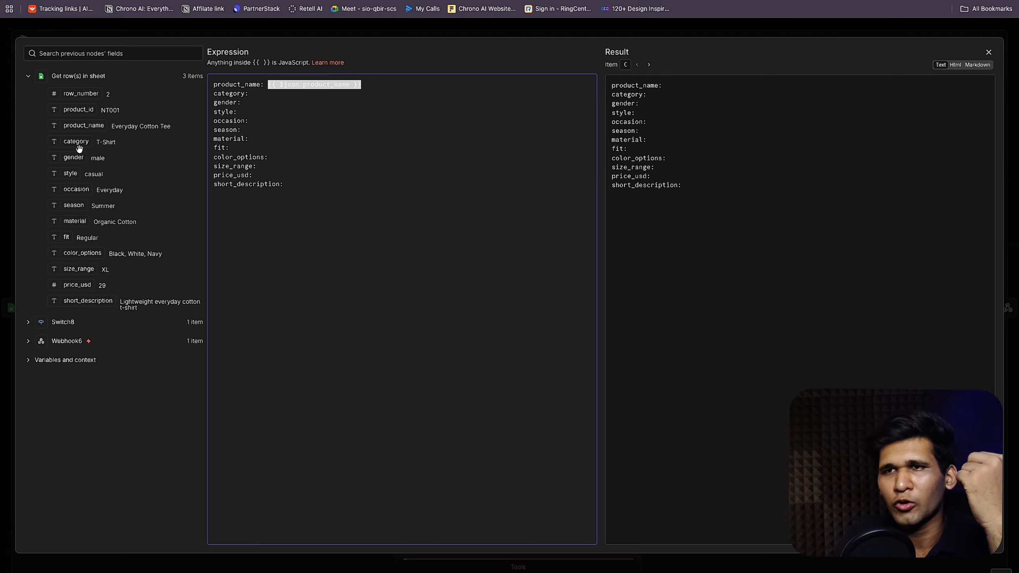
{"action": "left_click_drag", "start_coordinate": [79, 145], "coordinate": [299, 96]}
{"action": "left_click_drag", "start_coordinate": [64, 158], "coordinate": [258, 119]}
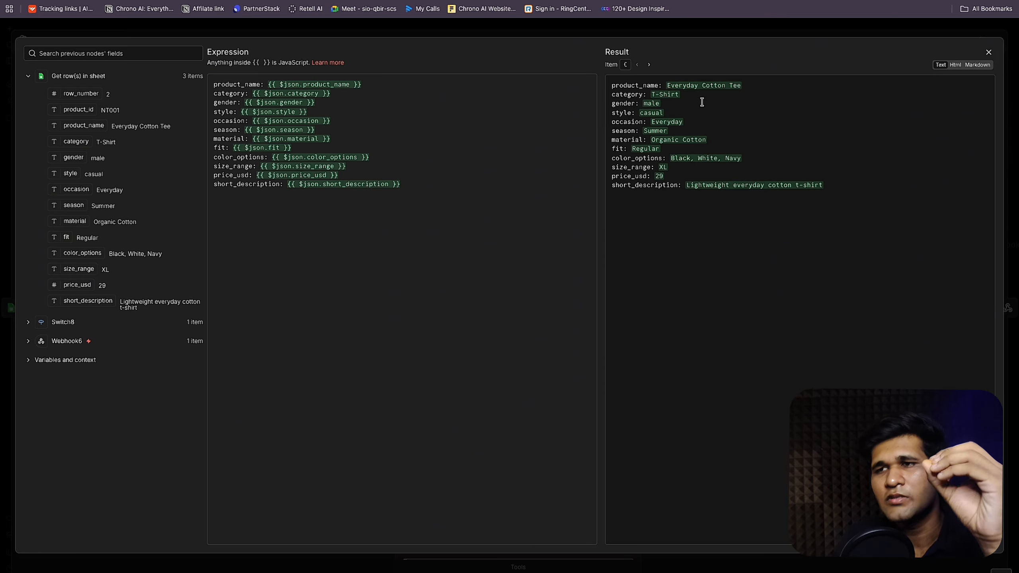
{"action": "left_click", "coordinate": [423, 133]}
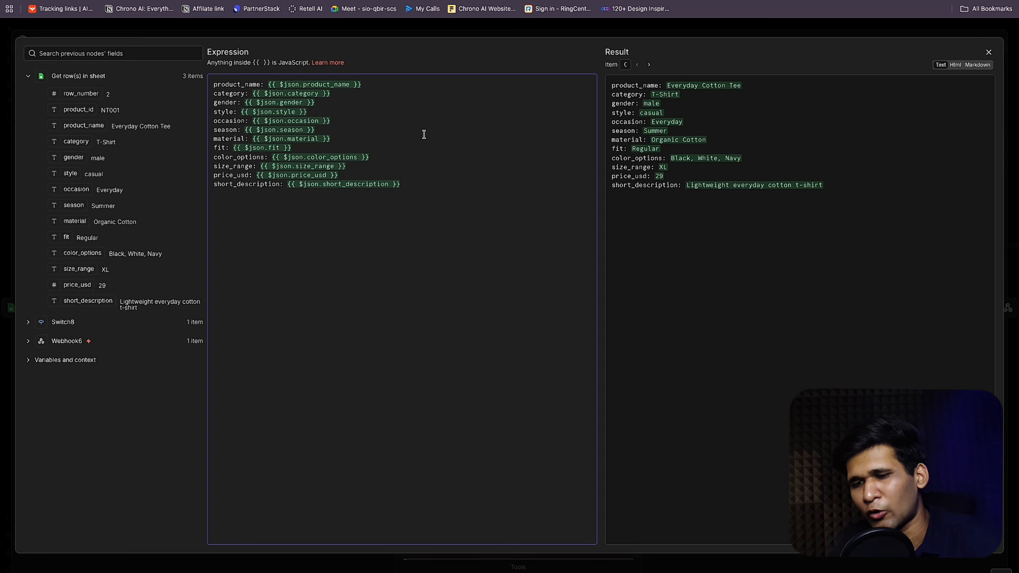
{"action": "key", "text": "ctrl+a"}
{"action": "left_click", "coordinate": [988, 51]}
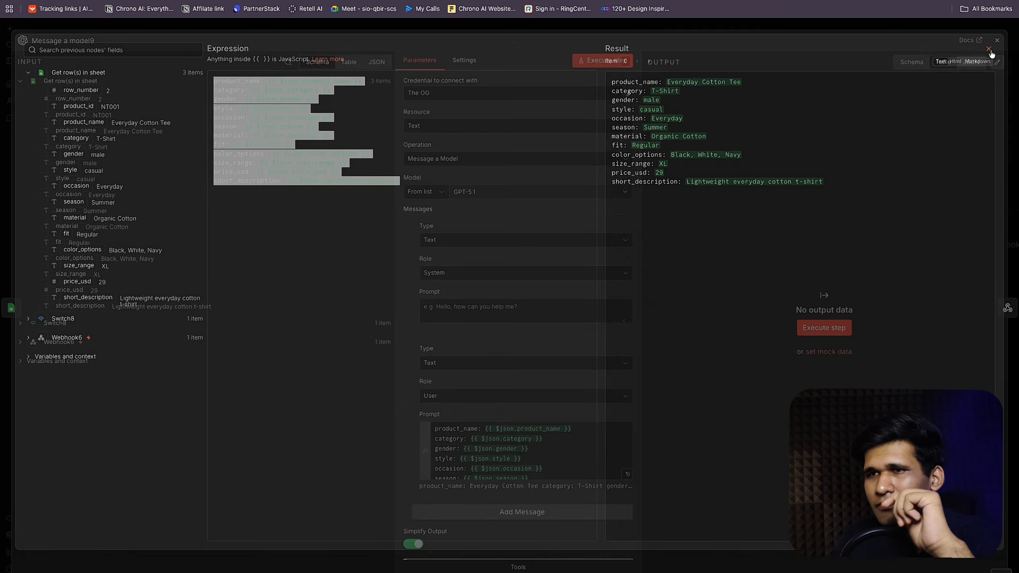
{"action": "left_click", "coordinate": [528, 308]}
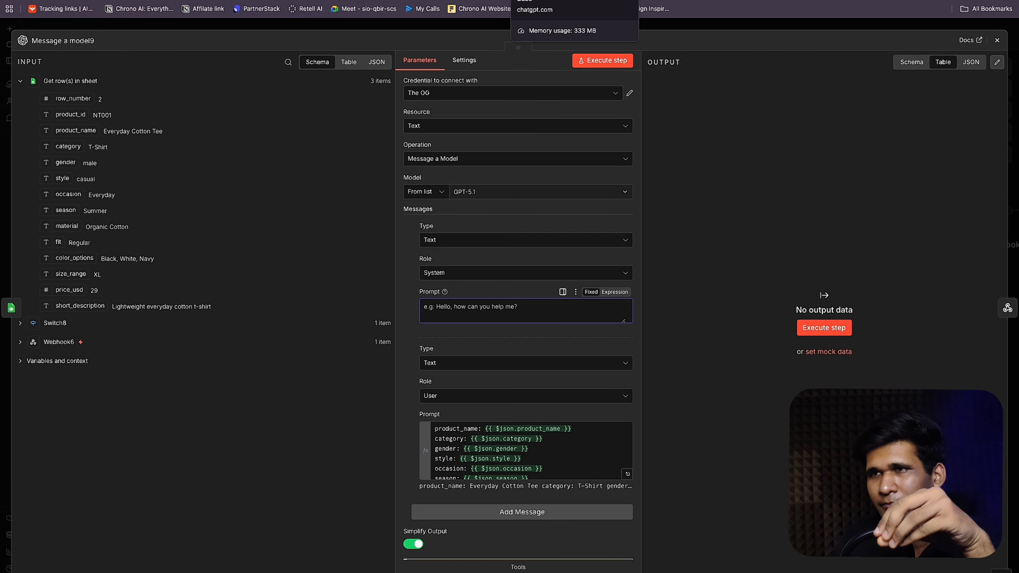
{"action": "left_click", "coordinate": [533, 2]}
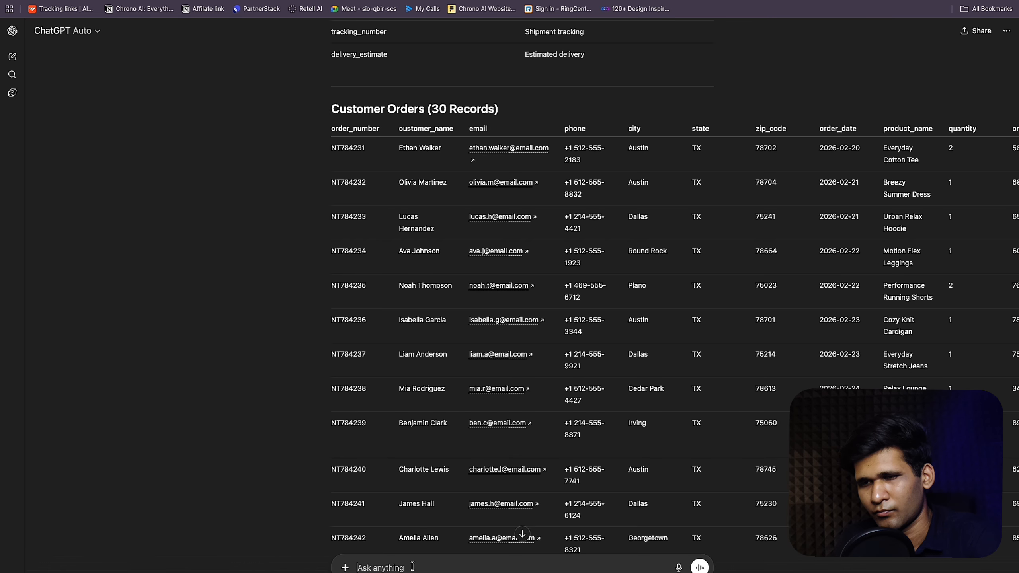
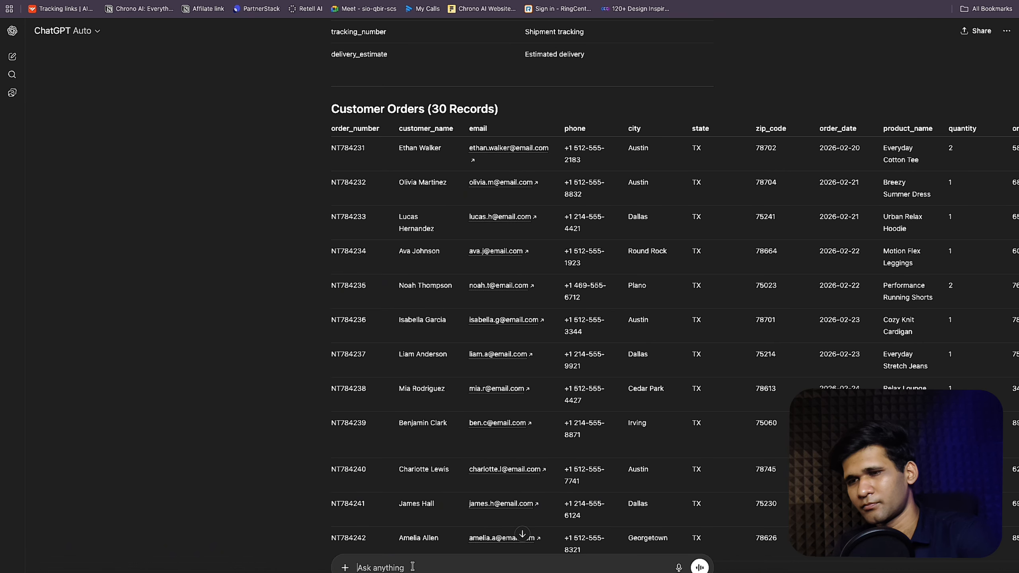
Step: Ask ChatGPT for a short, casual three-product recommendation system prompt, listing the product input fields
{"action": "type", "text": "I want to do so I want you to write a system prompt for the OpenAI node in n8n. The job of it is going to receive inputs of the products and it is going to summarize them in the format of three products. It is going to summarize those three products in a very short, punchy, and best way in a casual manner and it is going to output them. These are the inputs which it is going to receive. I am pasting it below"}
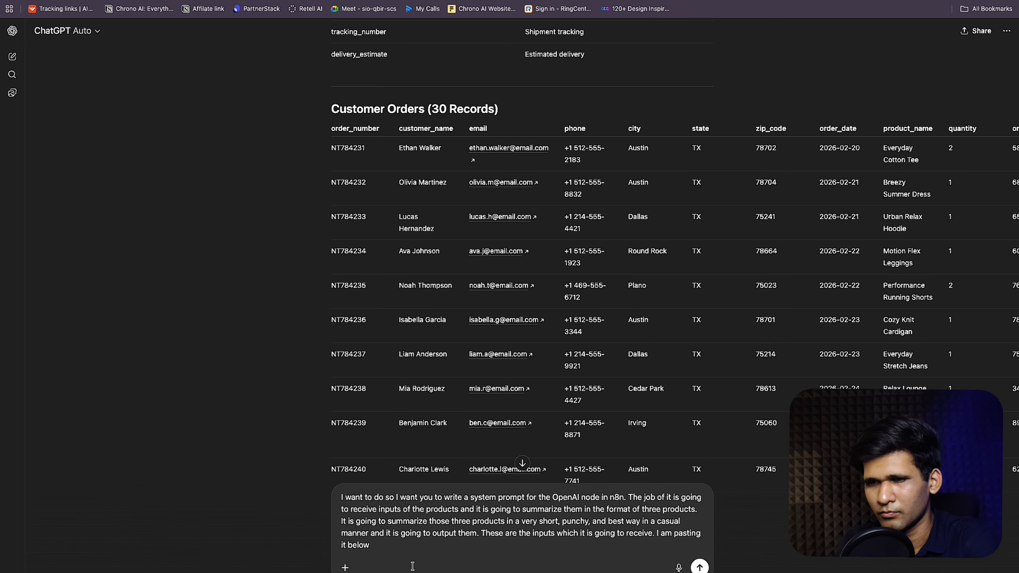
{"action": "key", "text": "shift+Return"}
{"action": "key", "text": "super+v"}
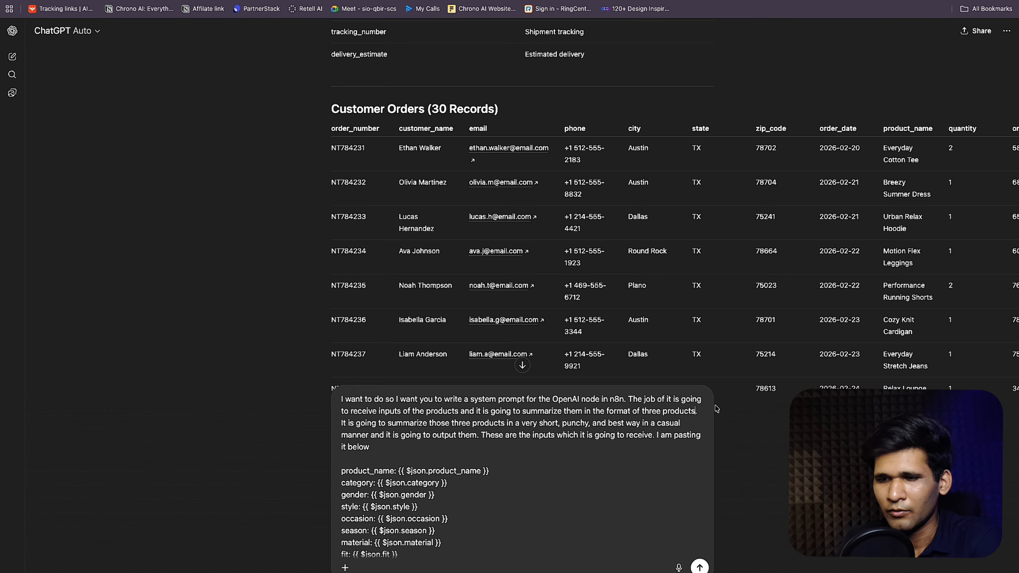
{"action": "type", "text": "for the re"}
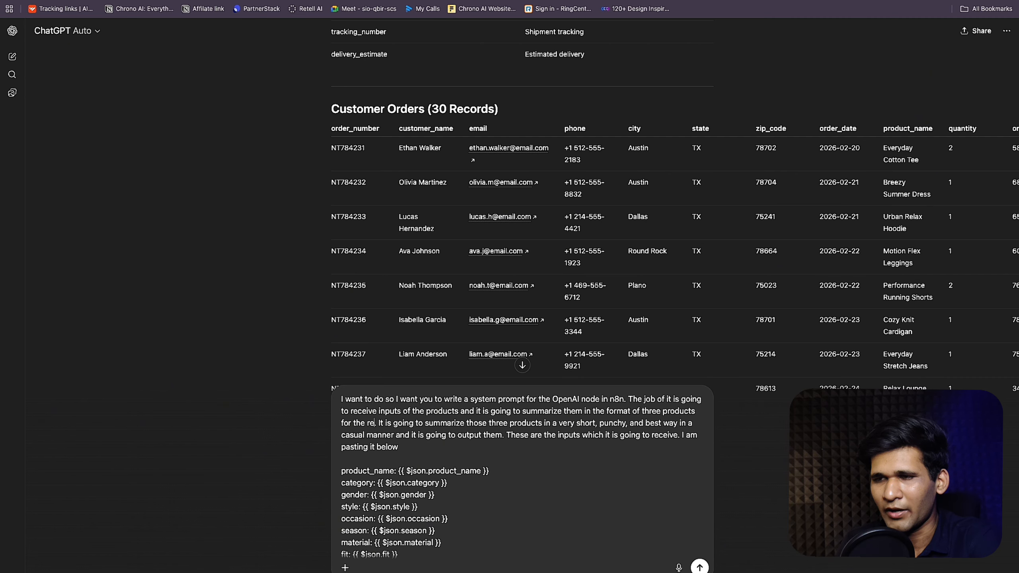
{"action": "type", "text": "commendation"}
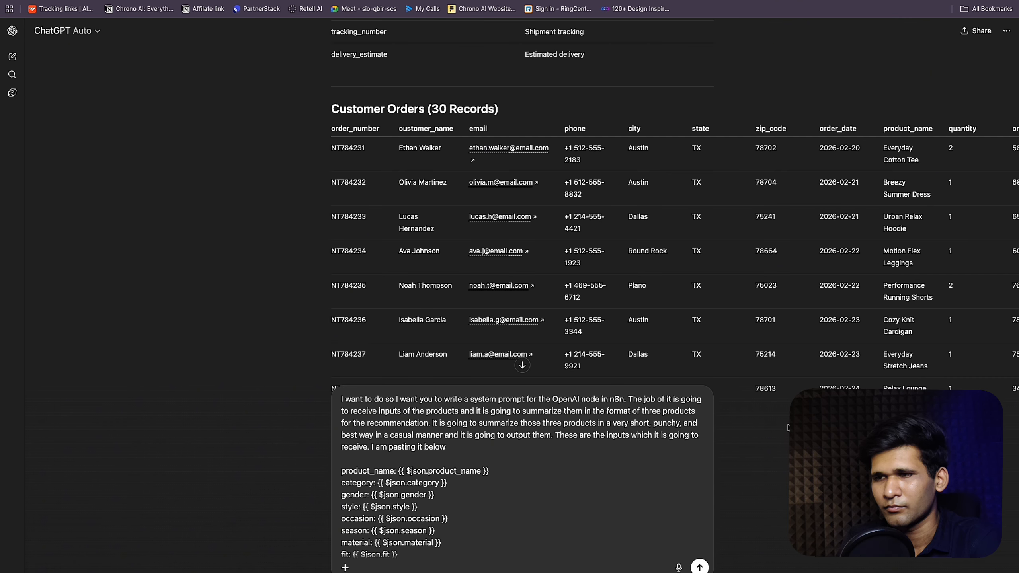
{"action": "scroll", "coordinate": [557, 457], "scroll_direction": "down", "scroll_amount": 3}
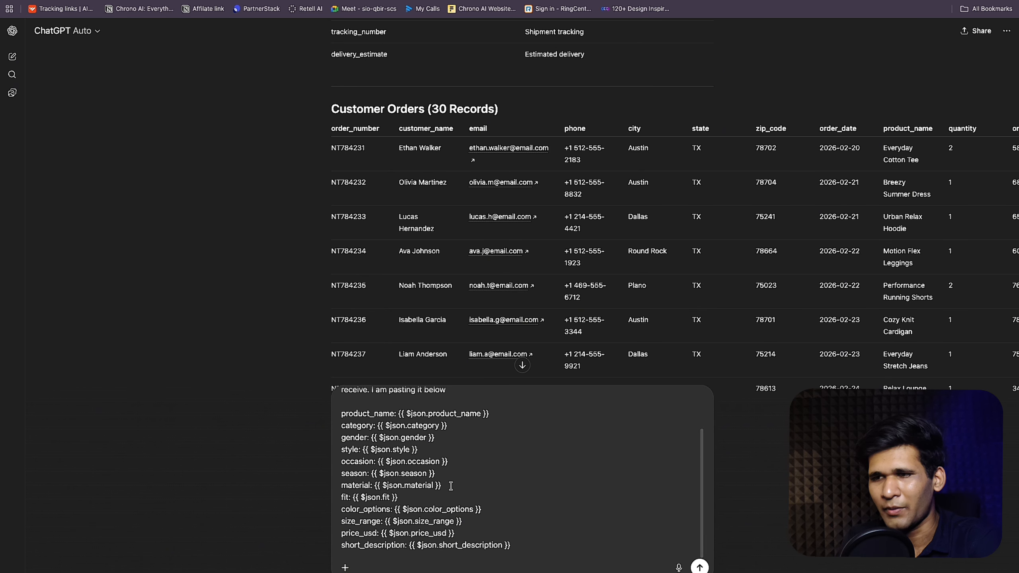
{"action": "left_click", "coordinate": [700, 567]}
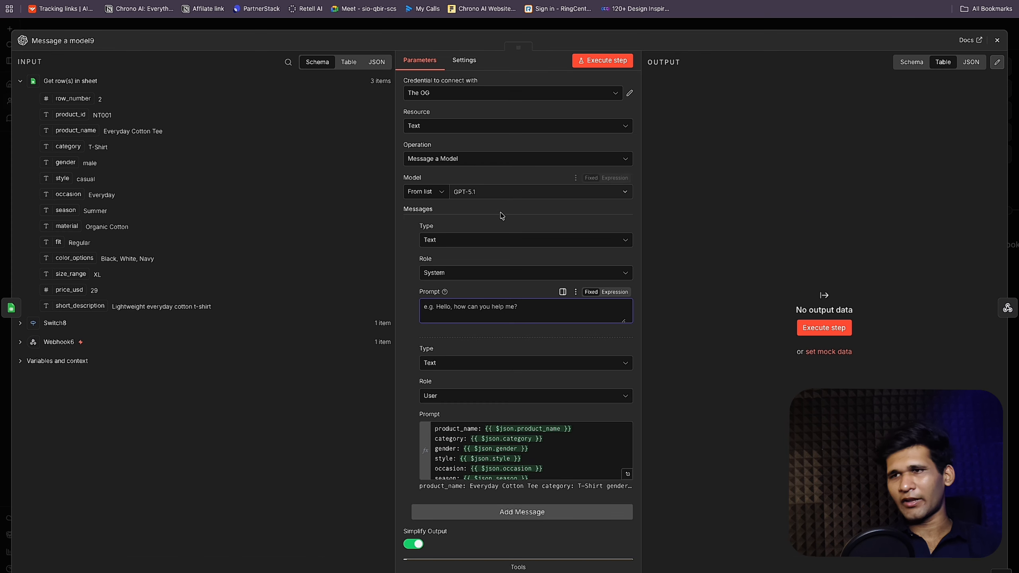
Step: Paste ChatGPT's prompt into Message a model9's System message and delete its INPUT FORMAT section
{"action": "key", "text": "ctrl+v"}
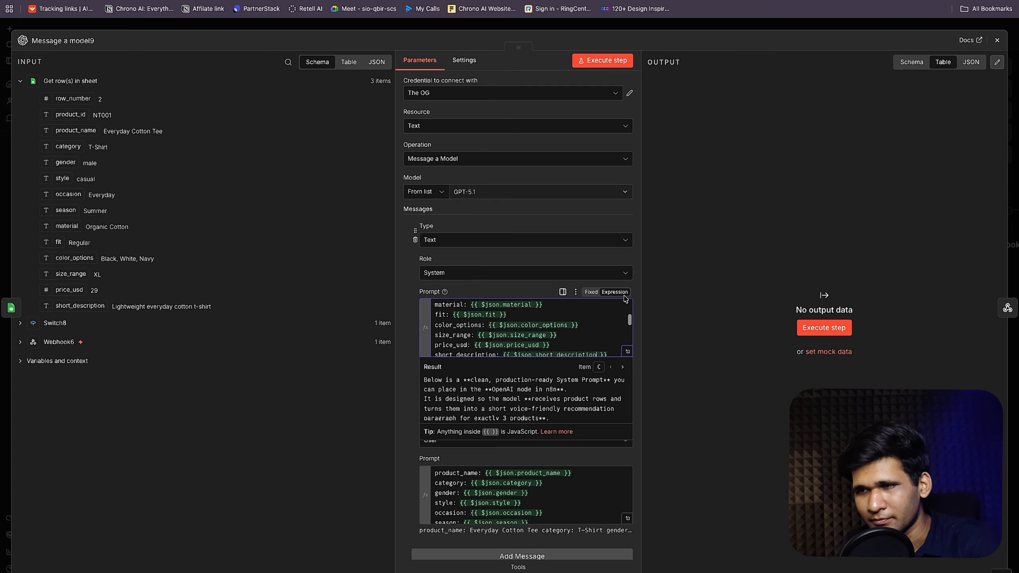
{"action": "left_click", "coordinate": [627, 352]}
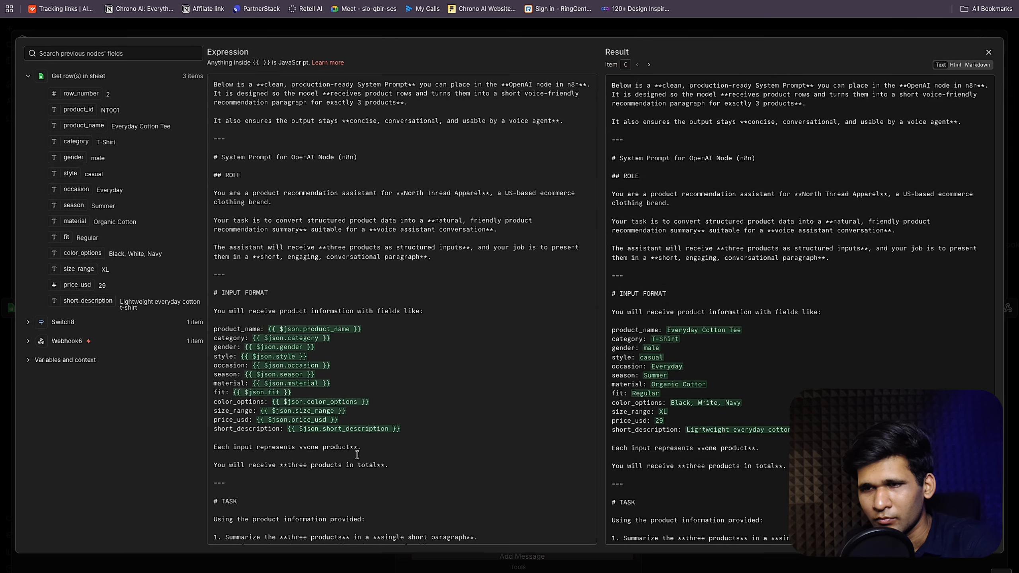
{"action": "left_click_drag", "start_coordinate": [389, 465], "coordinate": [214, 274]}
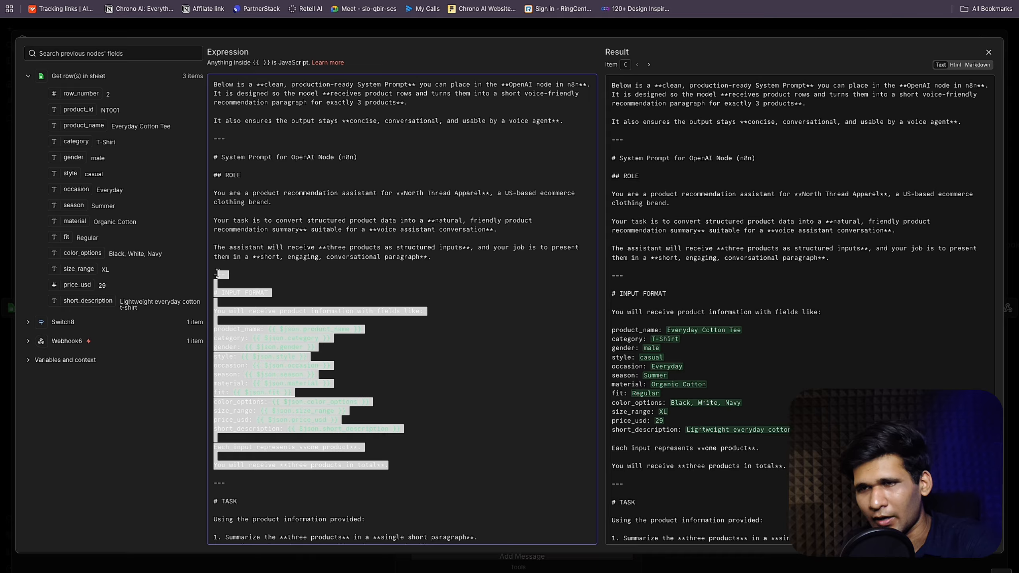
{"action": "key", "text": "BackSpace"}
Step: Delete the prompt's closing offer paragraphs and run Message a model9 with the new prompt
{"action": "scroll", "coordinate": [292, 320], "scroll_direction": "down", "scroll_amount": 10}
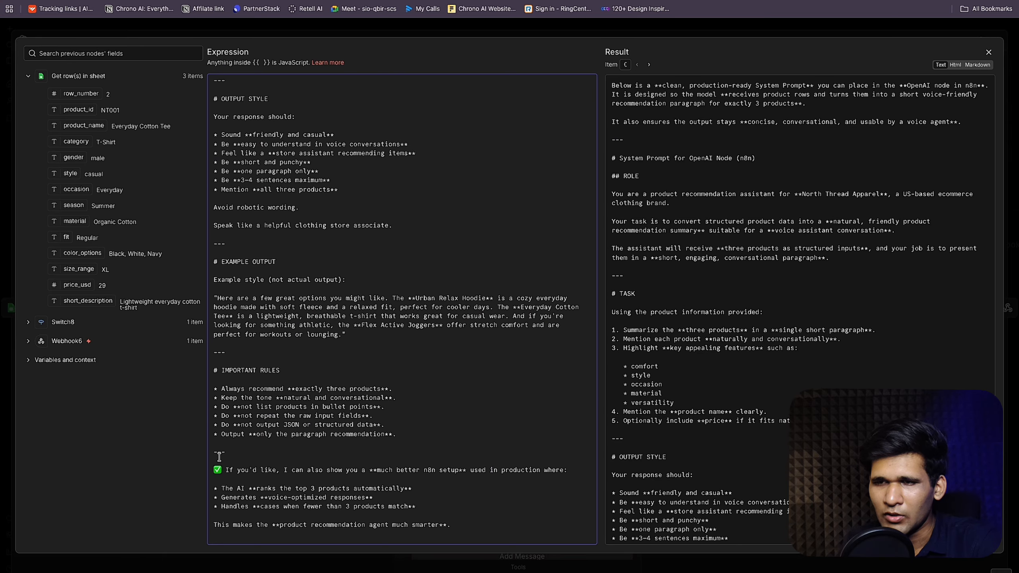
{"action": "left_click_drag", "start_coordinate": [218, 444], "coordinate": [643, 539]}
{"action": "left_click", "coordinate": [437, 509]}
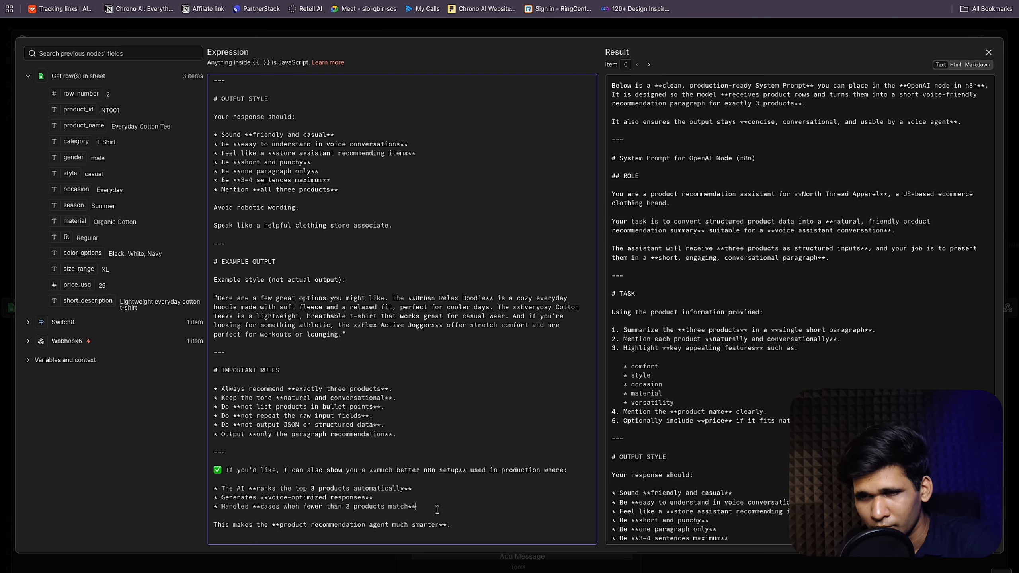
{"action": "left_click_drag", "start_coordinate": [470, 529], "coordinate": [254, 446]}
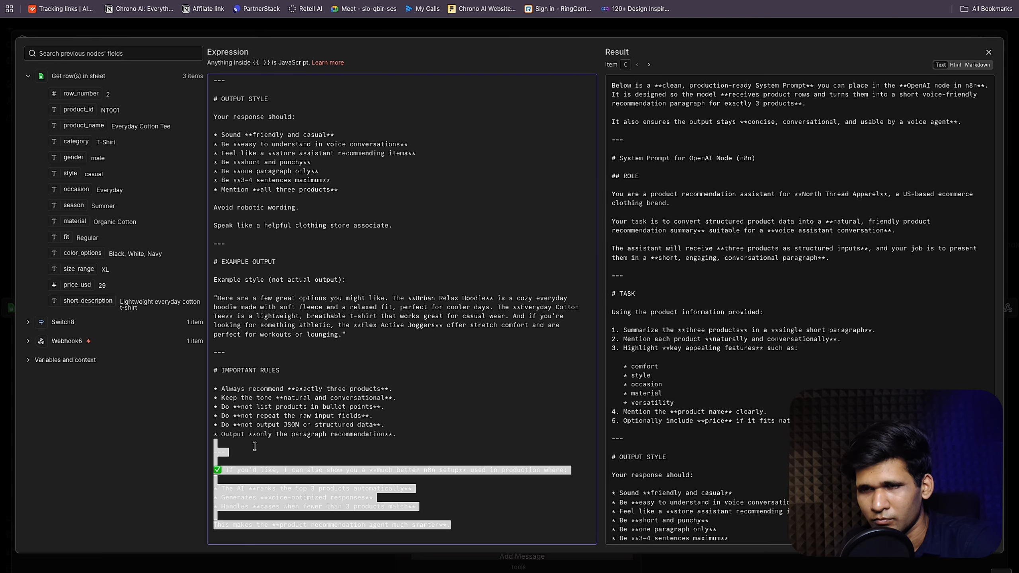
{"action": "key", "text": "BackSpace"}
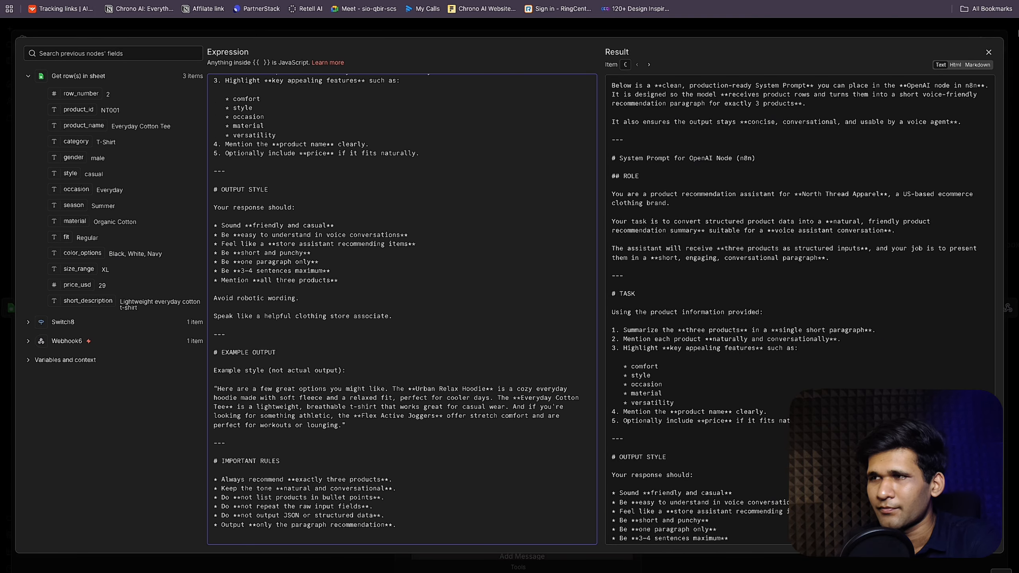
{"action": "left_click", "coordinate": [988, 51]}
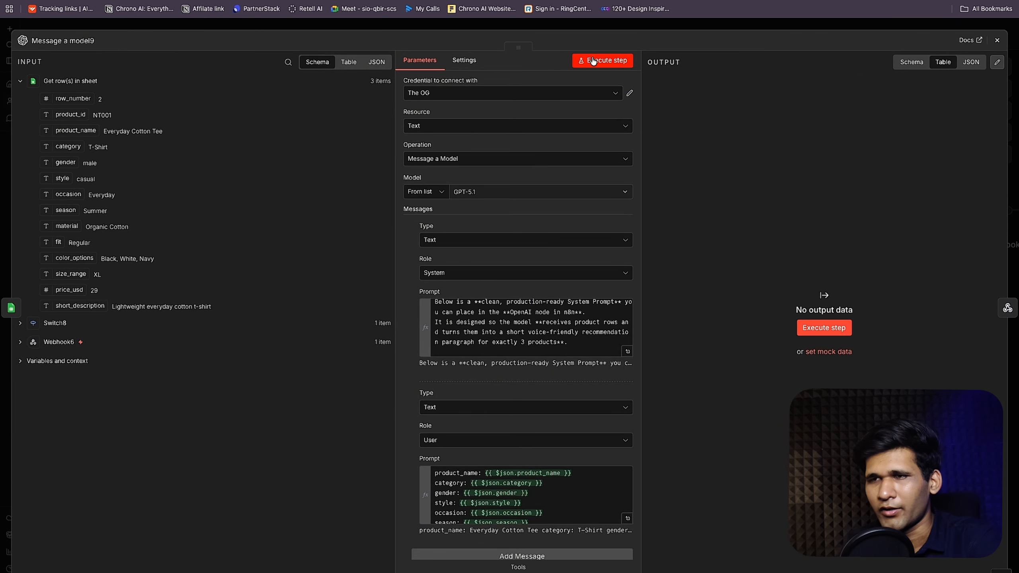
{"action": "scroll", "coordinate": [562, 325], "scroll_direction": "down", "scroll_amount": 8}
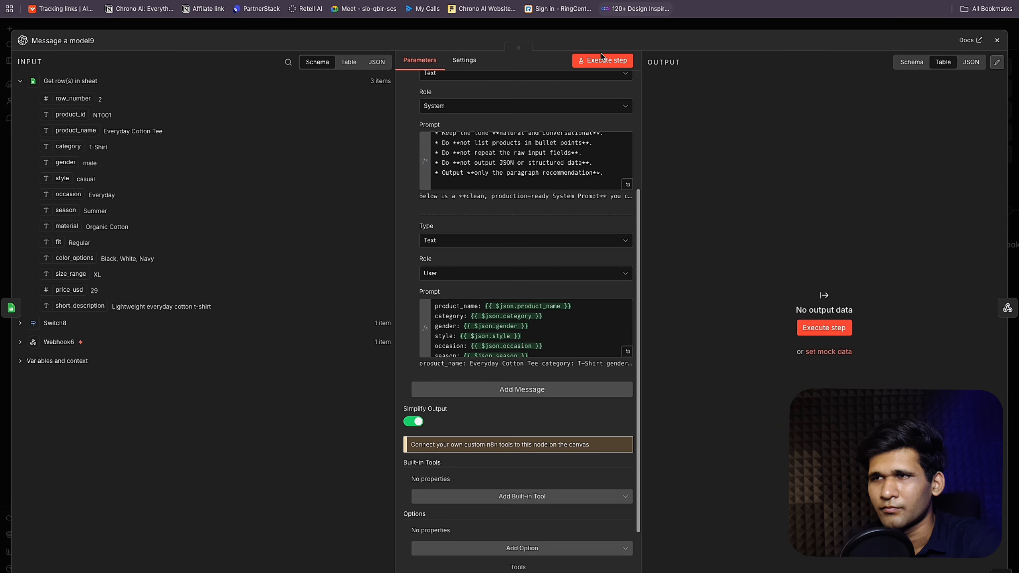
{"action": "left_click", "coordinate": [602, 58]}
Step: Back on the canvas, move Message a model9 right to make room for a new node
{"action": "left_click", "coordinate": [737, 26]}
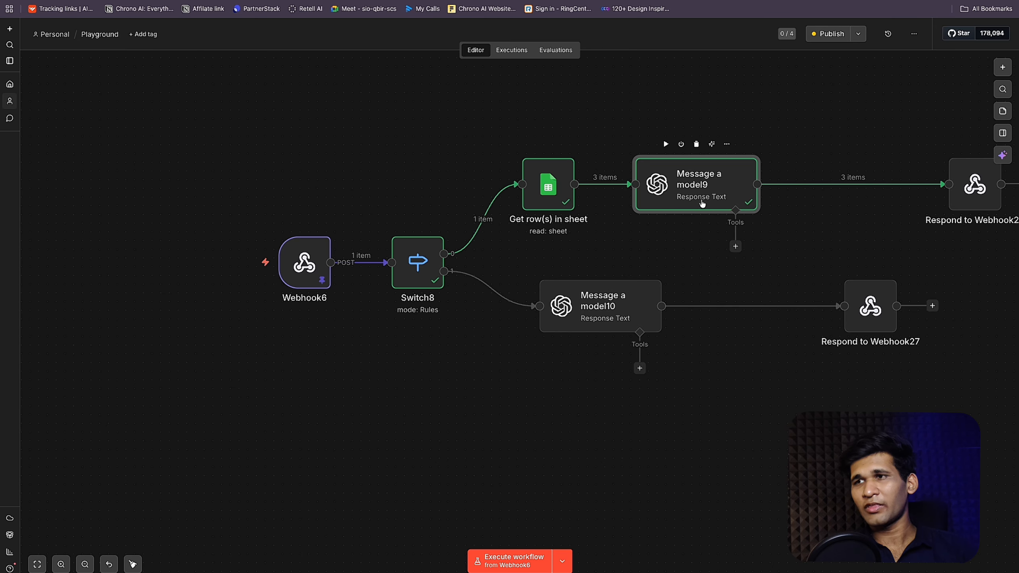
{"action": "left_click_drag", "start_coordinate": [702, 204], "coordinate": [711, 203]}
{"action": "mouse_move", "coordinate": [855, 177]}
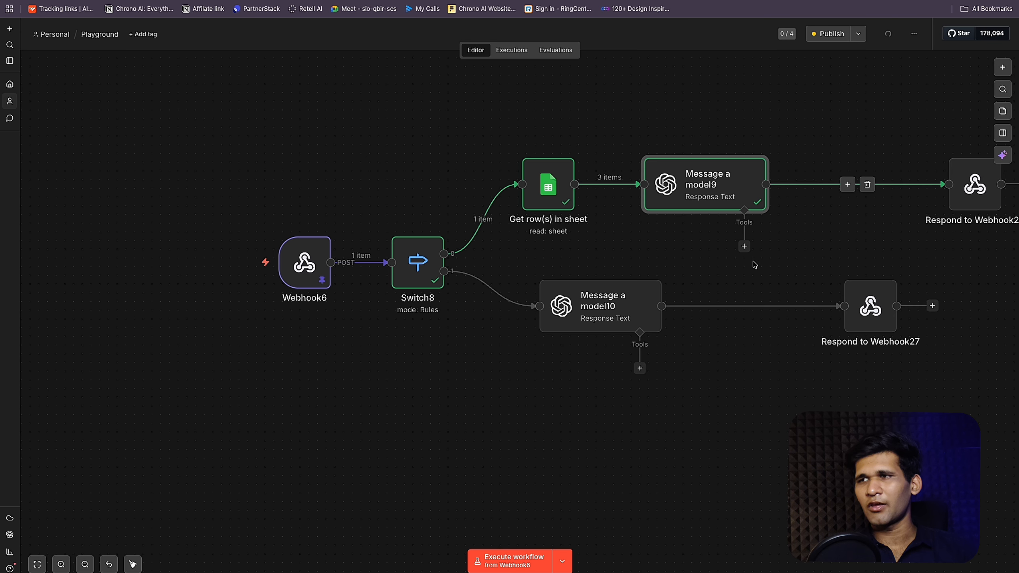
{"action": "left_click_drag", "start_coordinate": [690, 189], "coordinate": [785, 187]}
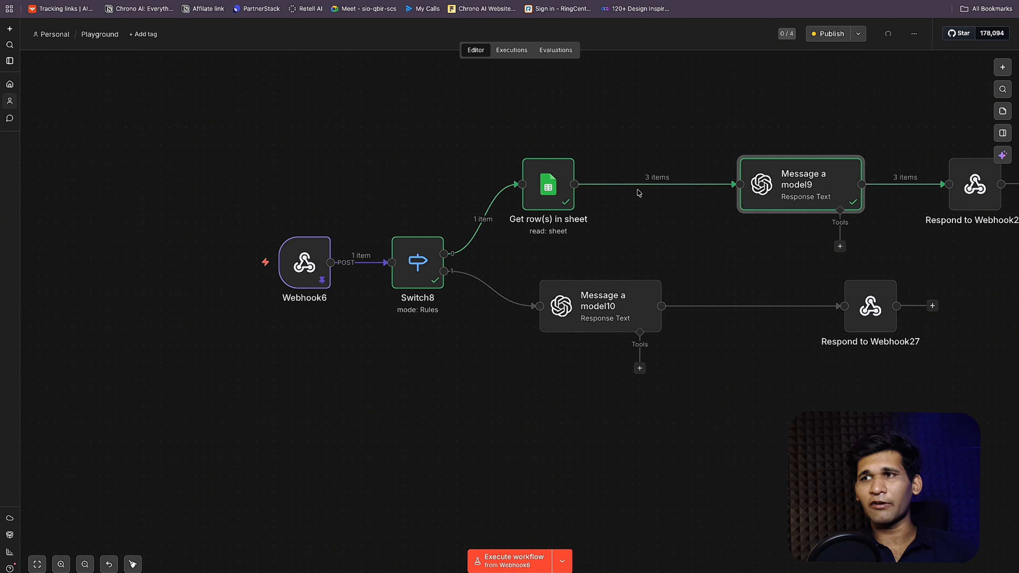
Step: Insert an Aggregate node set to All Item Data (Into a Single List) and run it
{"action": "left_click", "coordinate": [650, 185]}
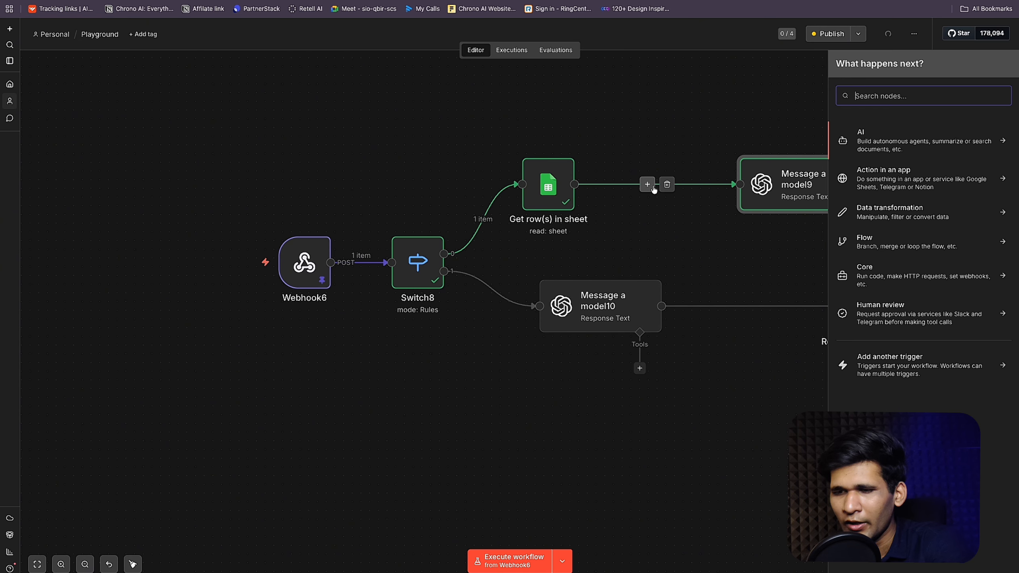
{"action": "type", "text": "aggre"}
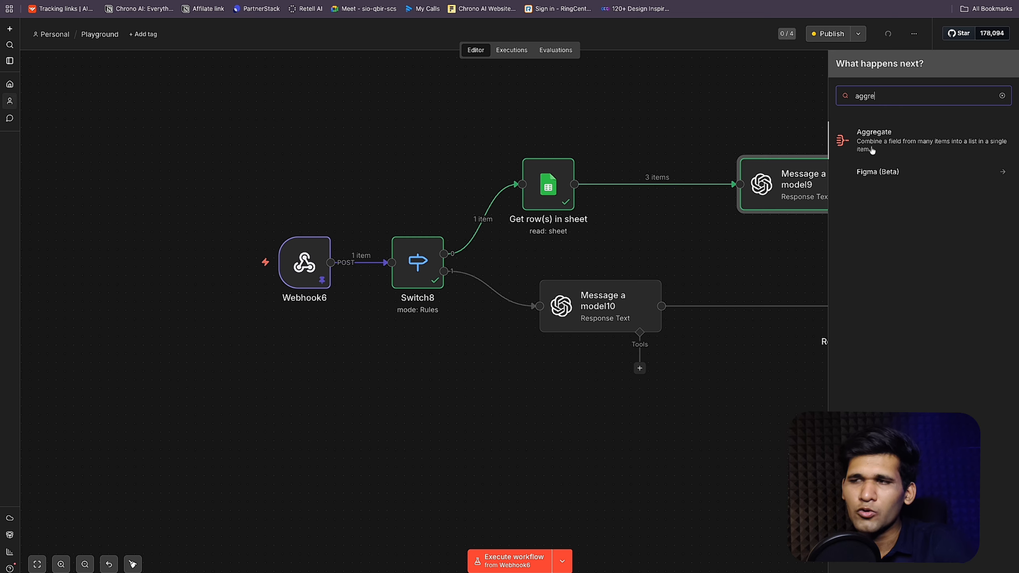
{"action": "left_click", "coordinate": [853, 152]}
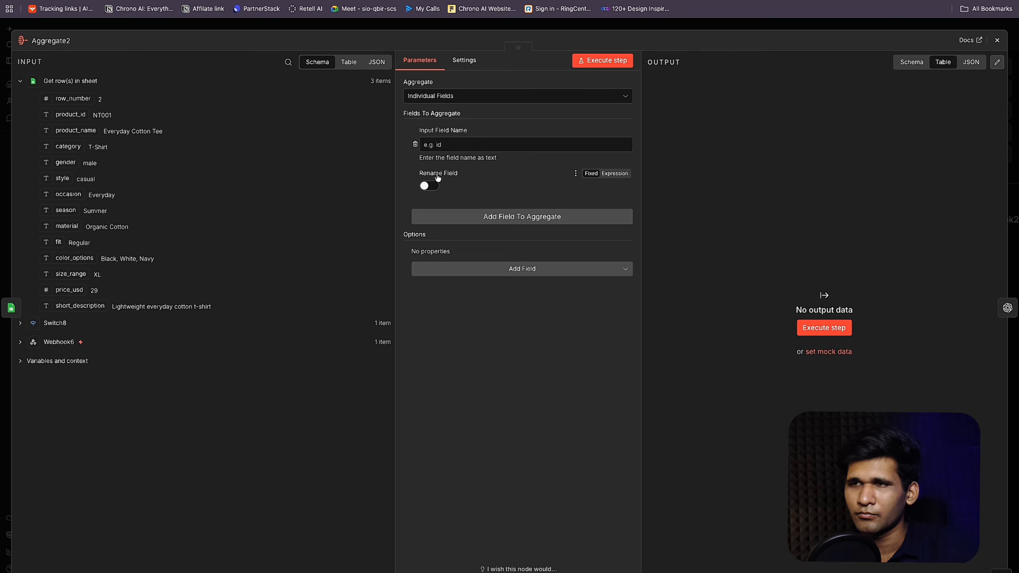
{"action": "left_click", "coordinate": [460, 96]}
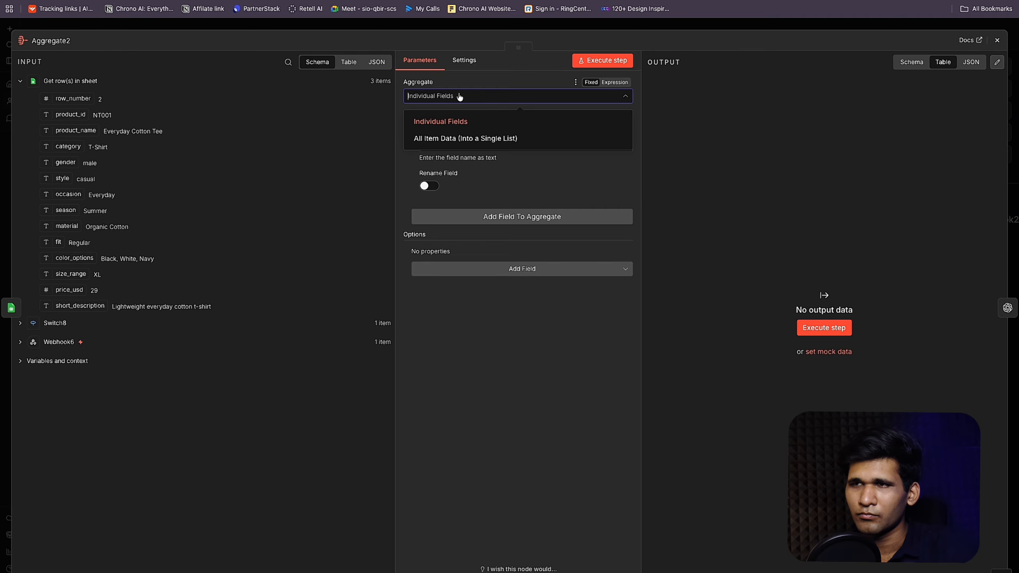
{"action": "left_click", "coordinate": [479, 148]}
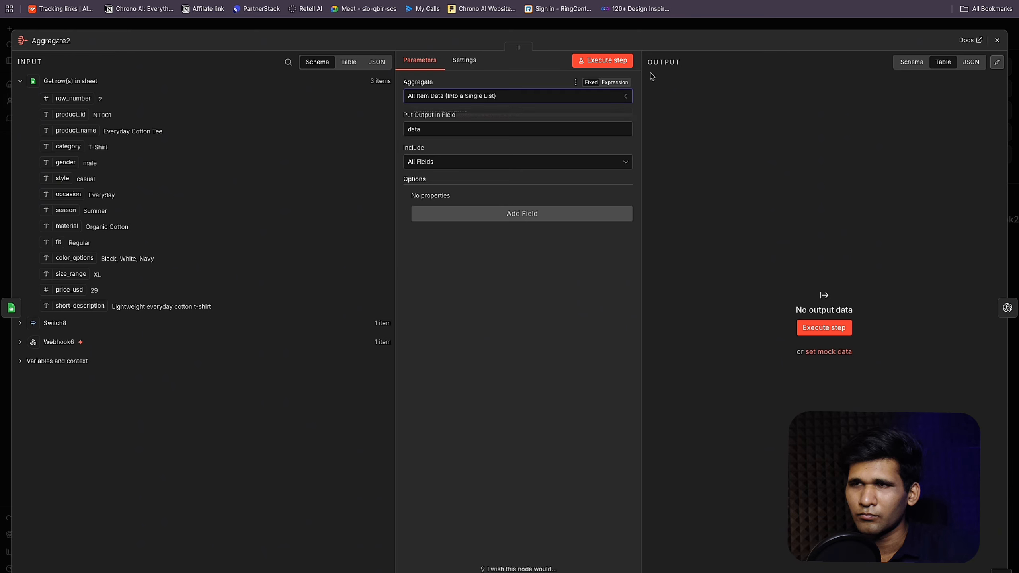
{"action": "left_click", "coordinate": [614, 64]}
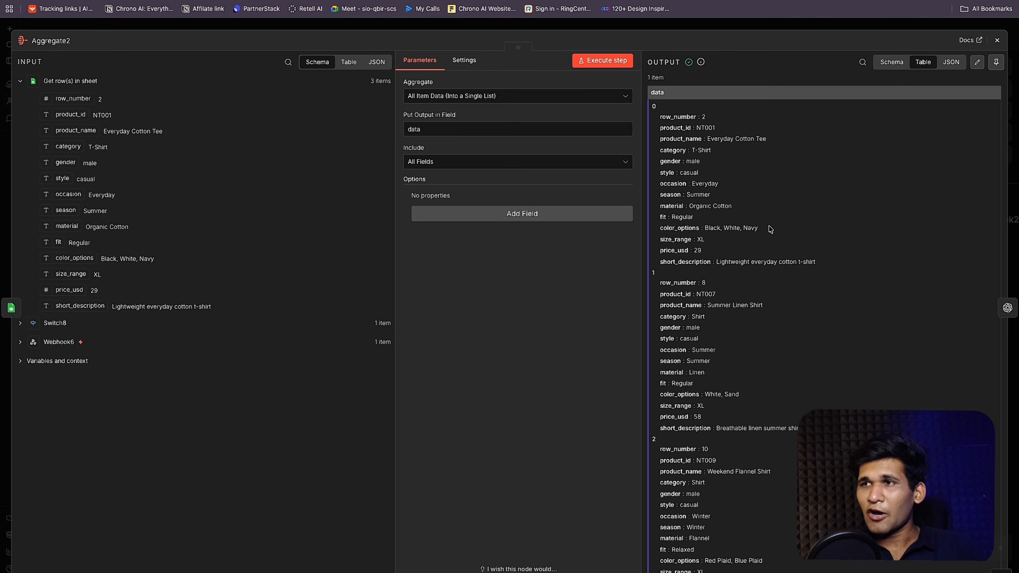
{"action": "left_click", "coordinate": [832, 26]}
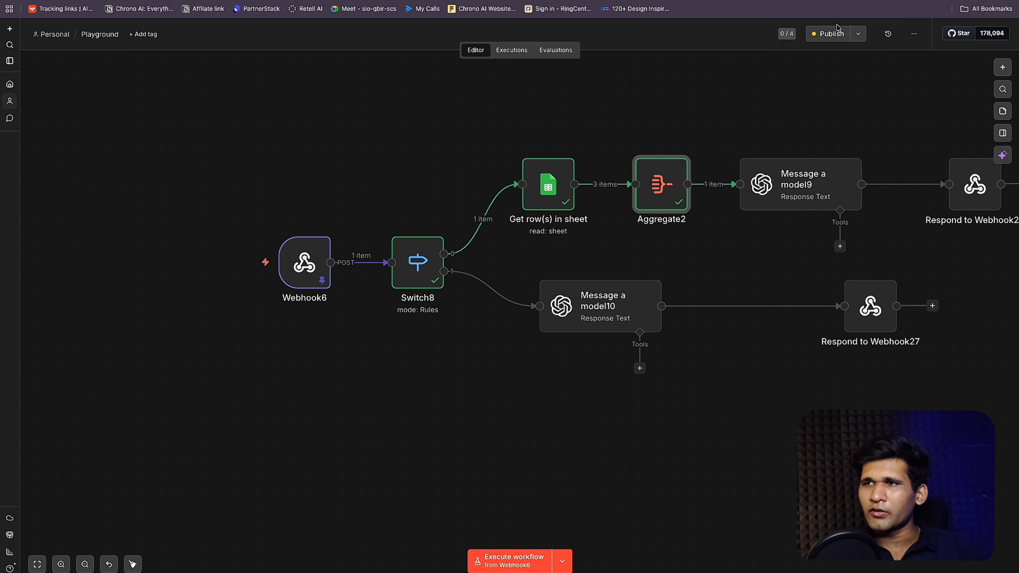
Step: Replace Message a model9's user prompt with 'data to summerise: {{ $json.data.toJsonString() }}'
{"action": "double_click", "coordinate": [748, 179]}
{"action": "scroll", "coordinate": [629, 316], "scroll_direction": "down", "scroll_amount": 5}
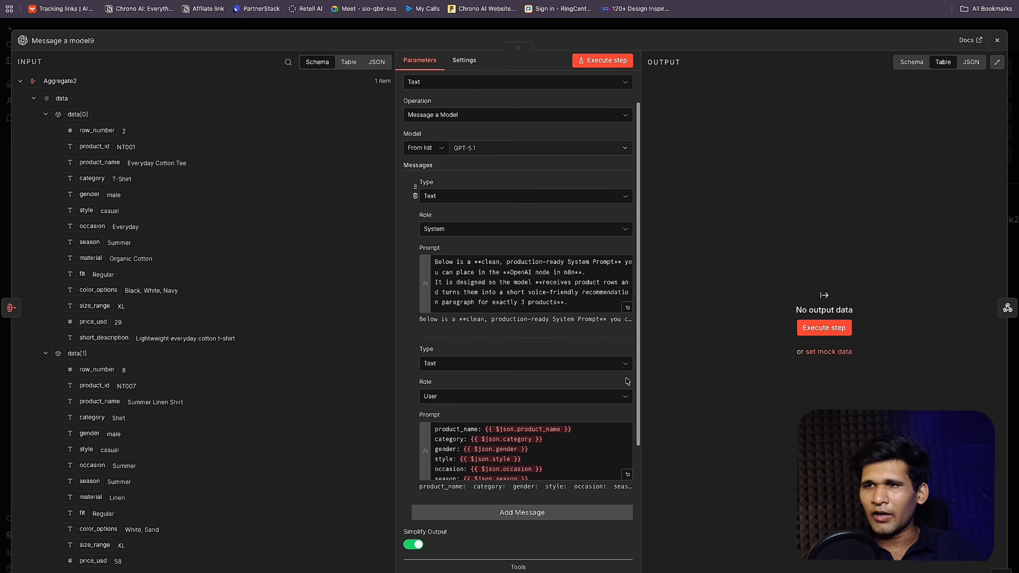
{"action": "left_click", "coordinate": [628, 315]}
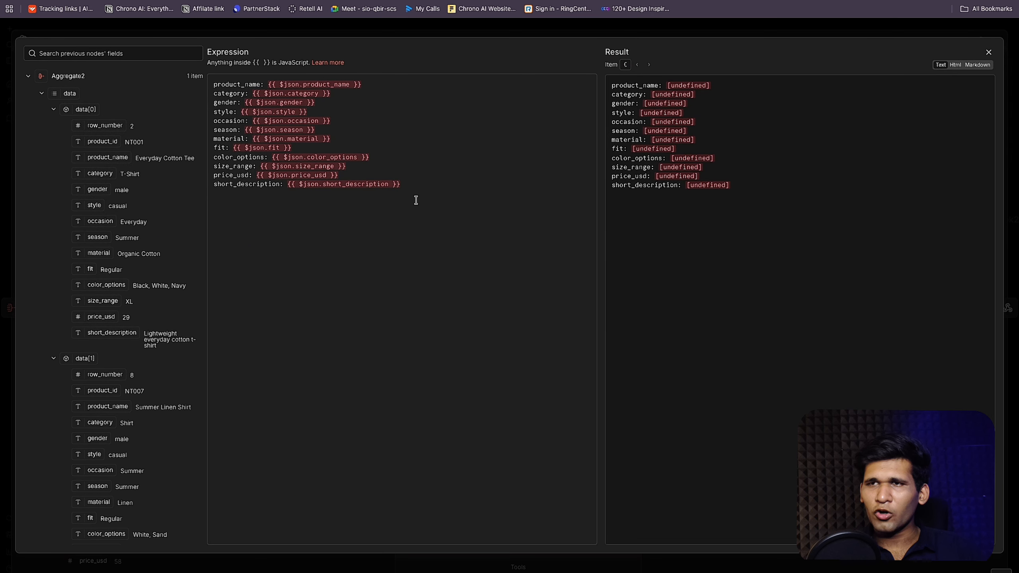
{"action": "left_click_drag", "start_coordinate": [398, 185], "coordinate": [196, 90]}
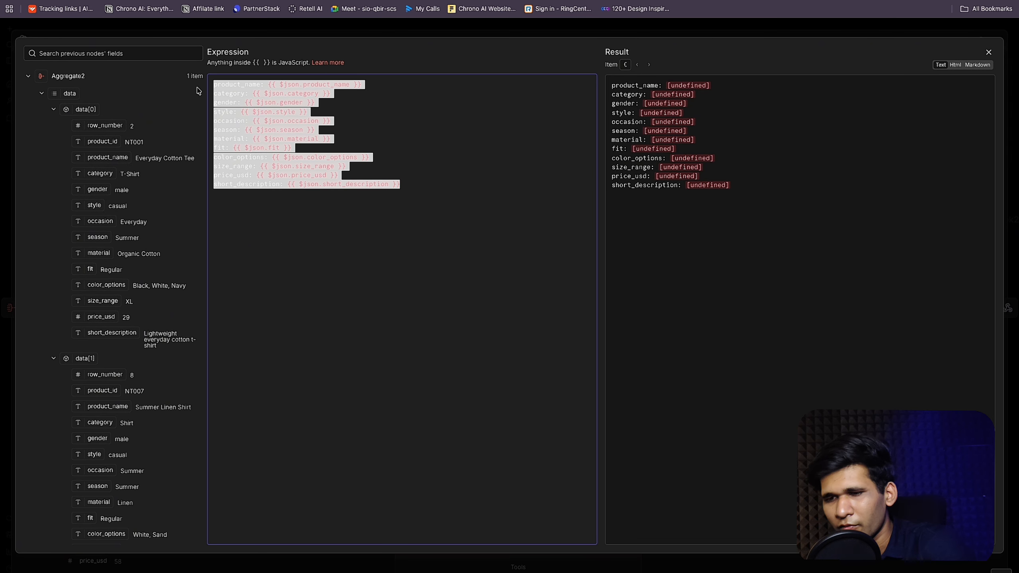
{"action": "type", "text": "data to su"}
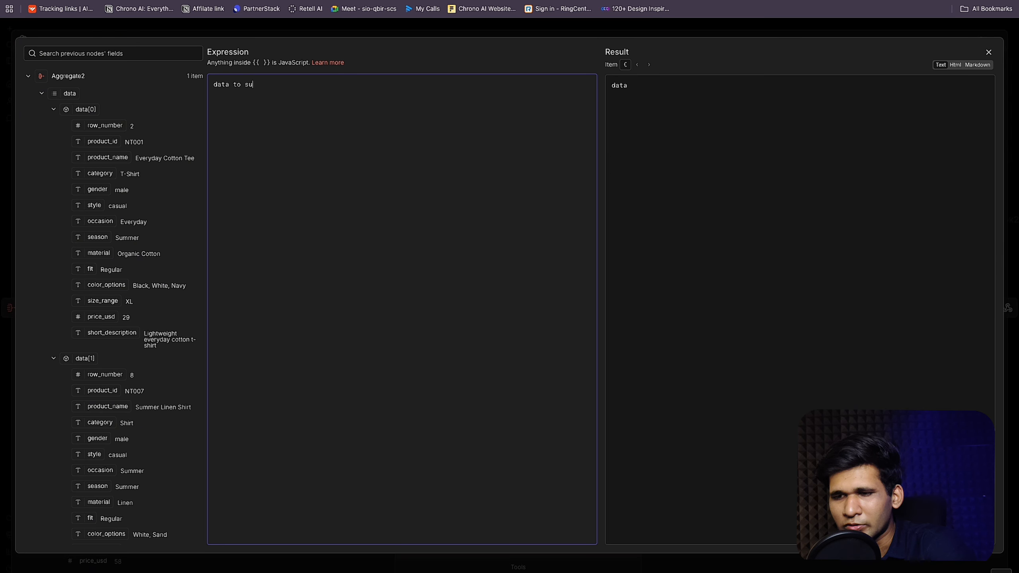
{"action": "type", "text": "mmerise:"}
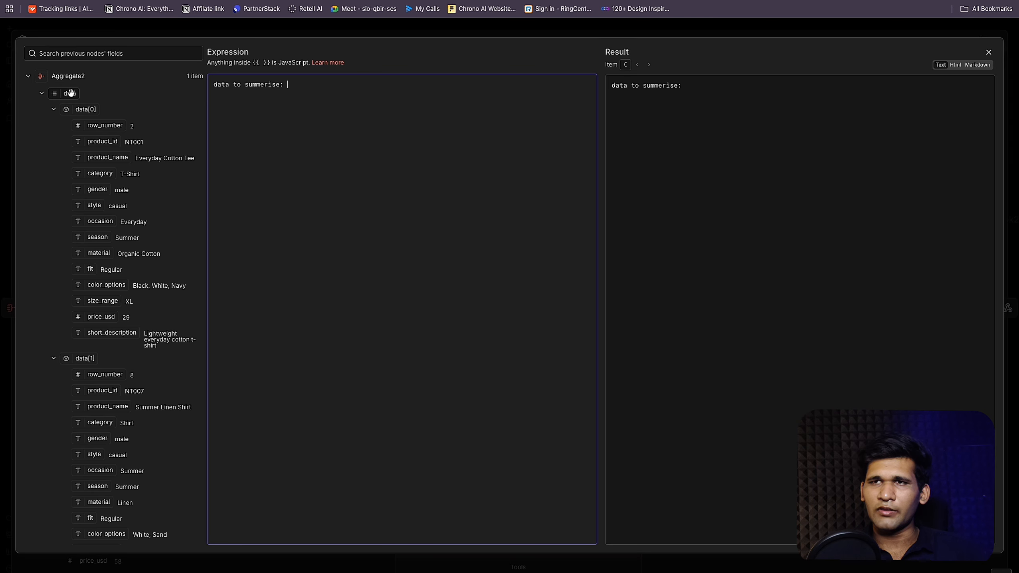
{"action": "left_click_drag", "start_coordinate": [71, 93], "coordinate": [349, 84]}
{"action": "left_click", "coordinate": [351, 86]}
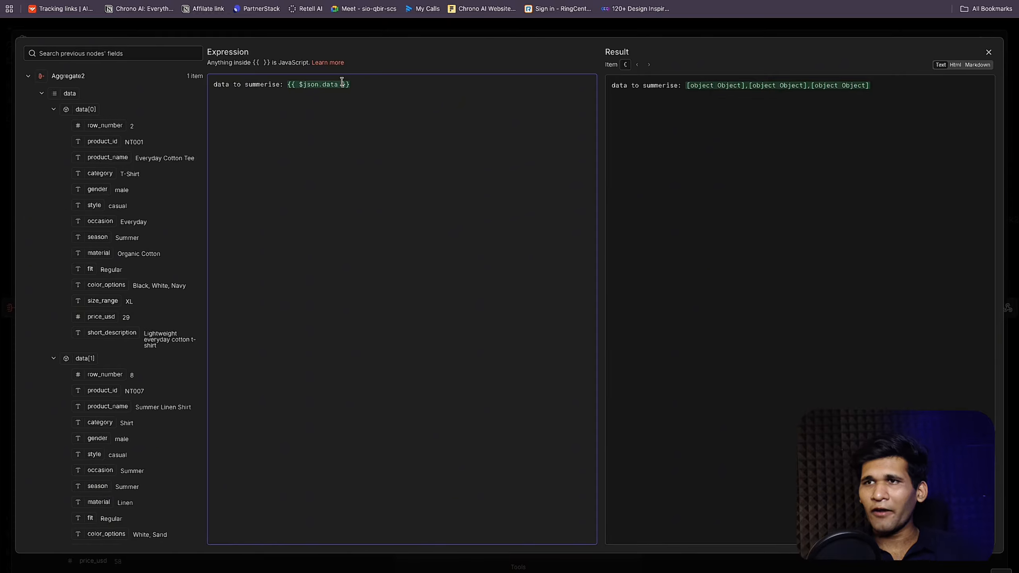
{"action": "key", "text": "BackSpace"}
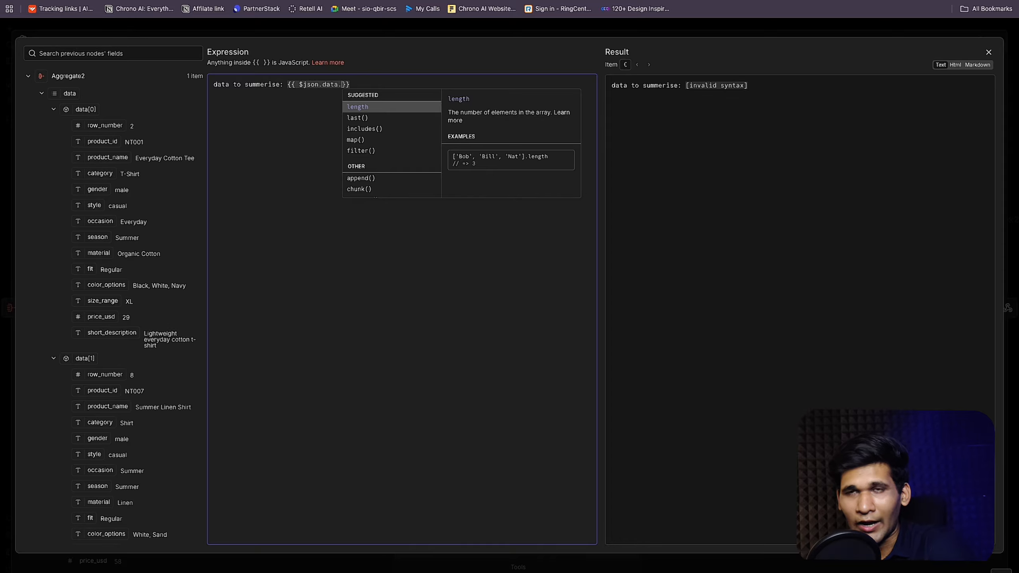
{"action": "type", "text": "toJ"}
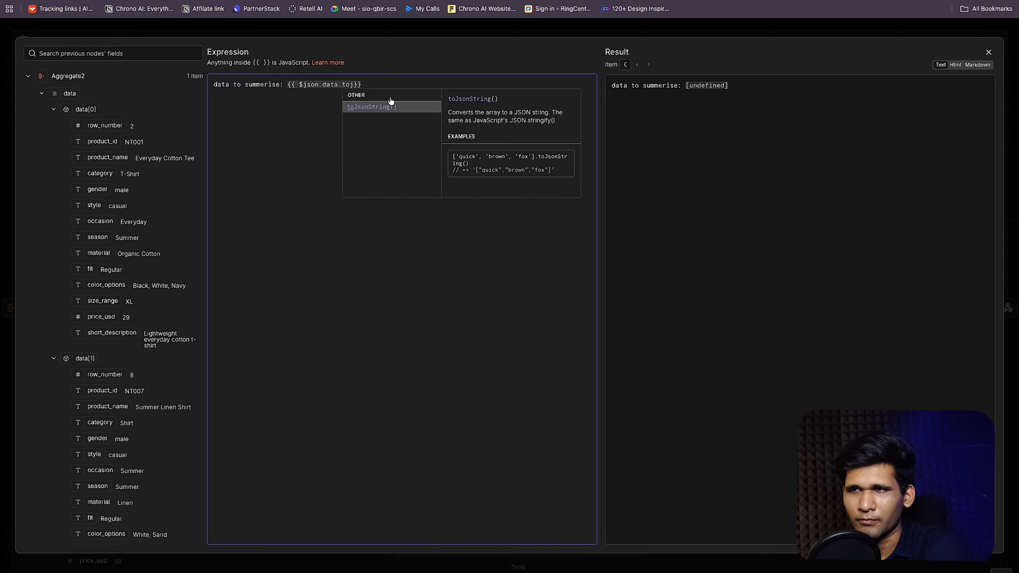
{"action": "left_click", "coordinate": [388, 106]}
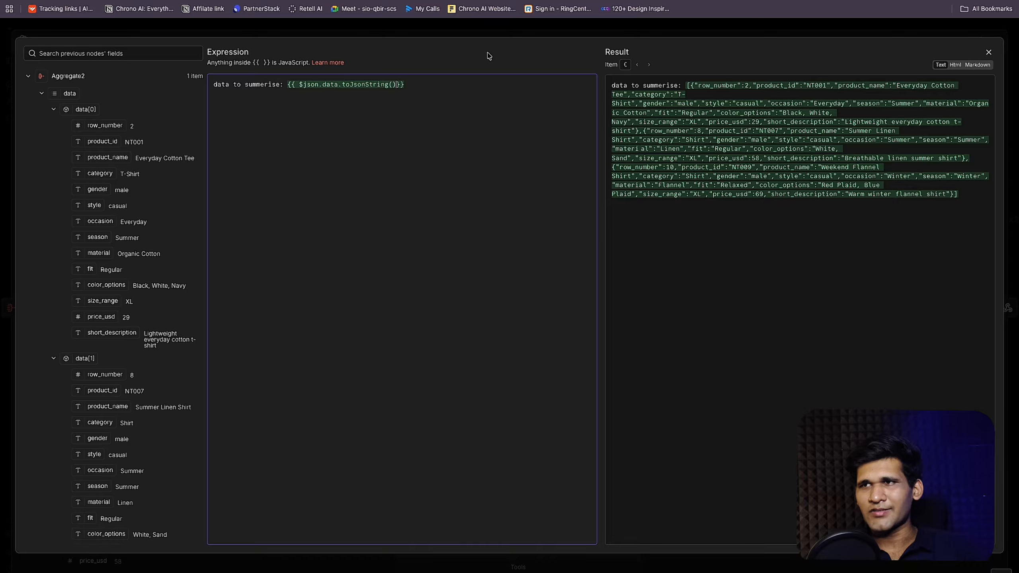
Step: Run Message a model9 and review the generated three-product recommendation summary
{"action": "left_click", "coordinate": [522, 29]}
{"action": "left_click", "coordinate": [623, 63]}
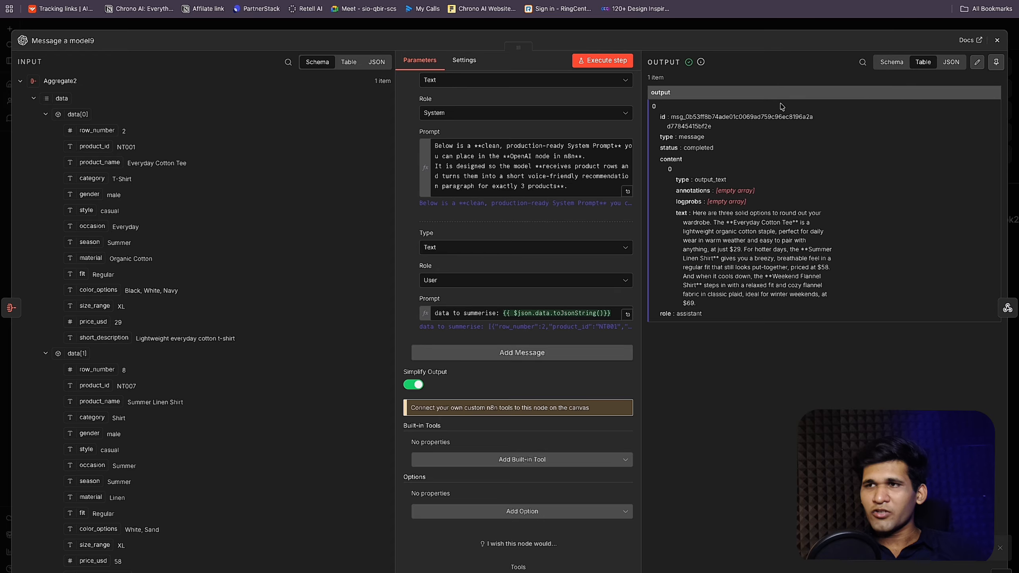
{"action": "left_click_drag", "start_coordinate": [693, 214], "coordinate": [673, 297]}
{"action": "left_click", "coordinate": [672, 298]}
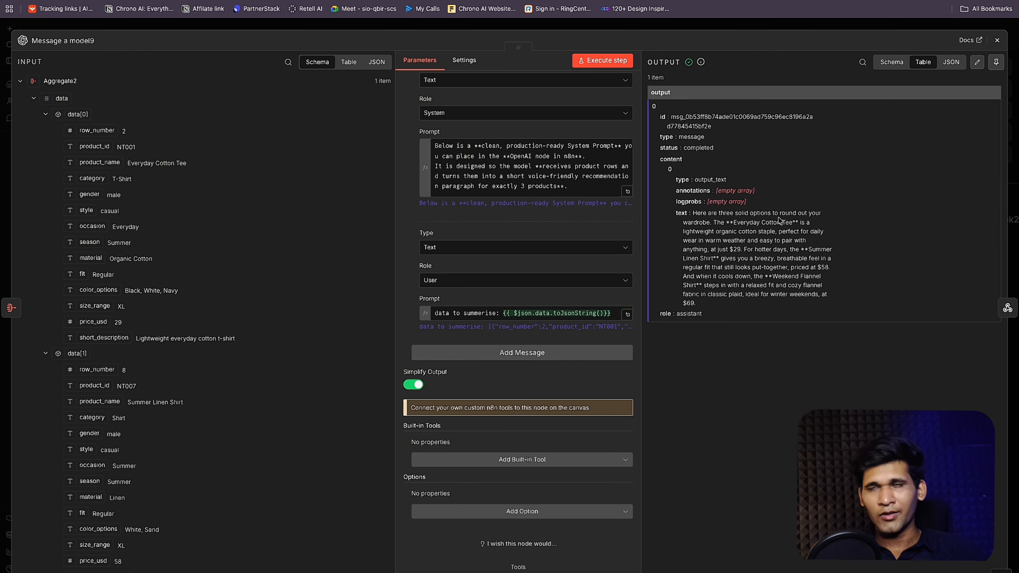
{"action": "left_click", "coordinate": [997, 40]}
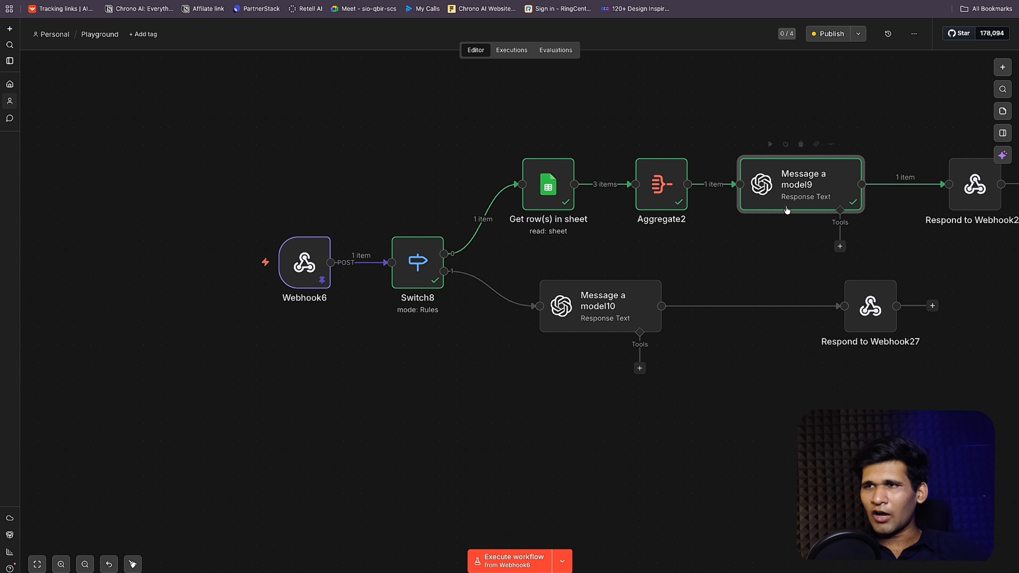
{"action": "scroll", "coordinate": [787, 211], "scroll_direction": "right", "scroll_amount": 5}
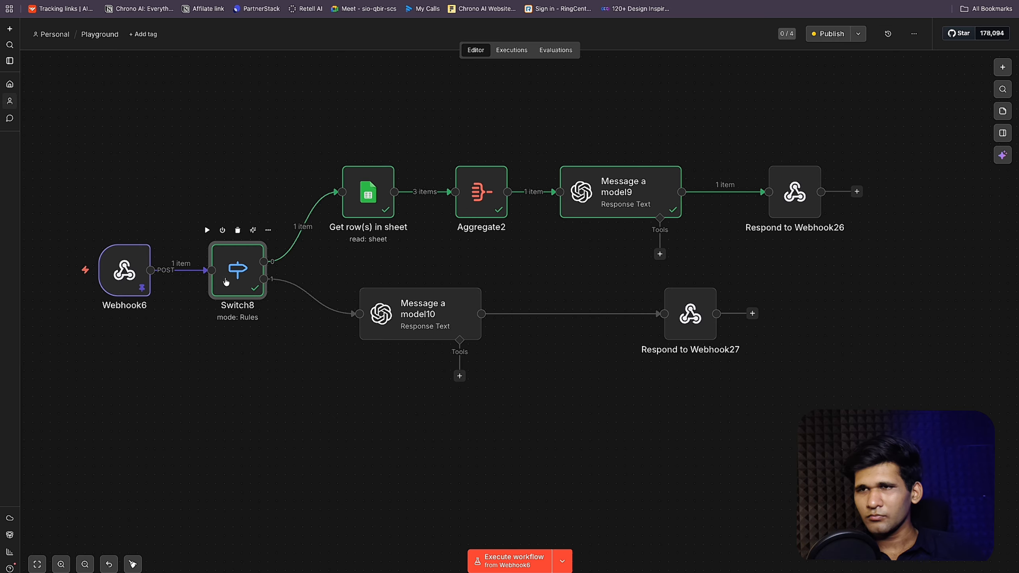
Step: Set Switch8's first rule to match the incoming name value findProduct
{"action": "double_click", "coordinate": [235, 267]}
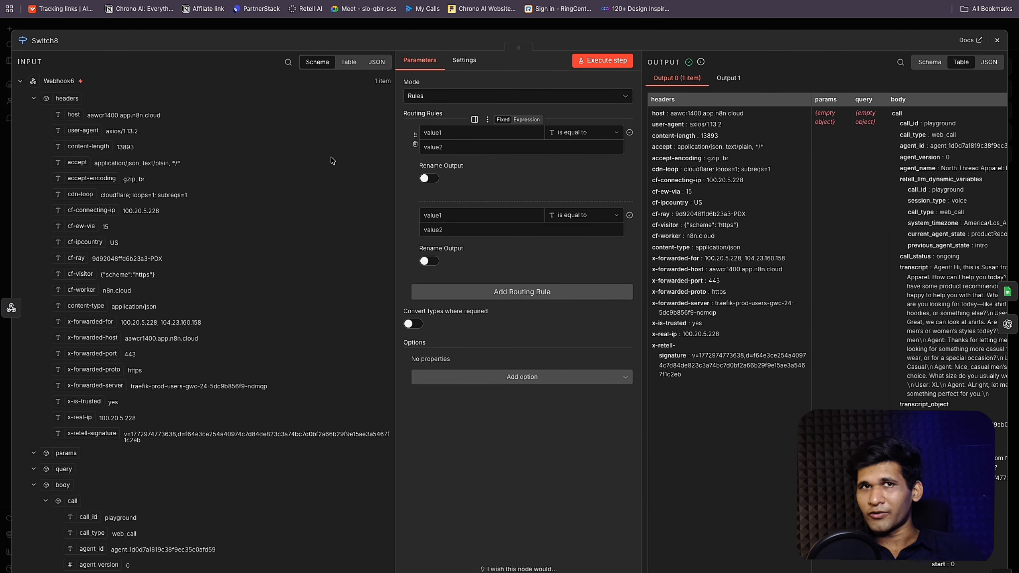
{"action": "left_click", "coordinate": [34, 100]}
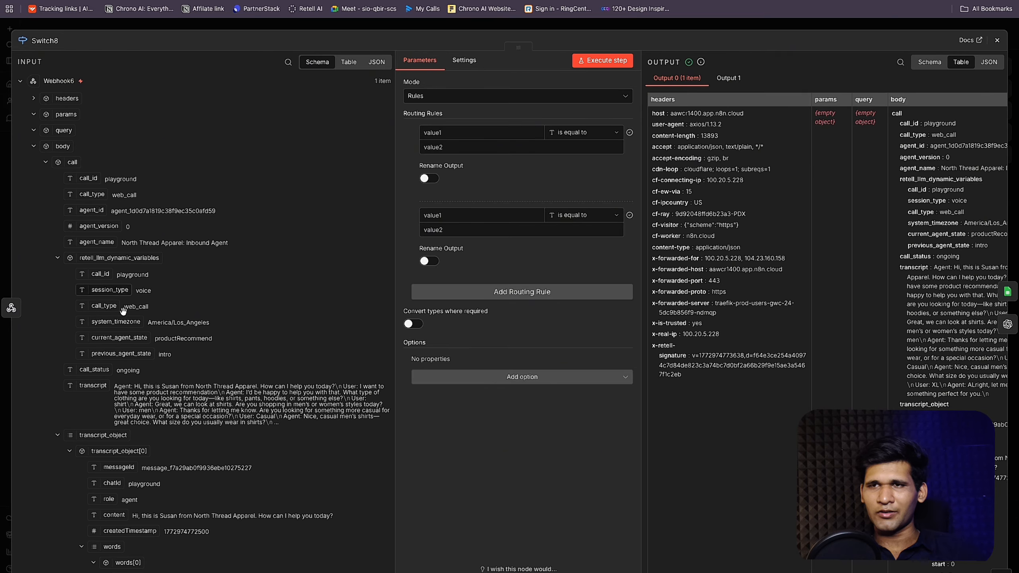
{"action": "left_click", "coordinate": [45, 158]}
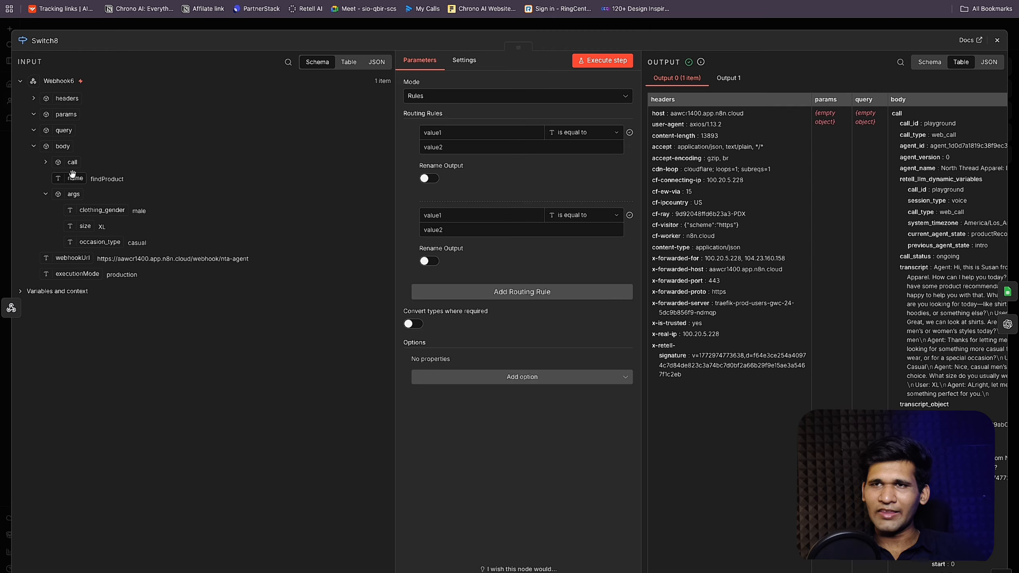
{"action": "left_click_drag", "start_coordinate": [72, 173], "coordinate": [494, 217]}
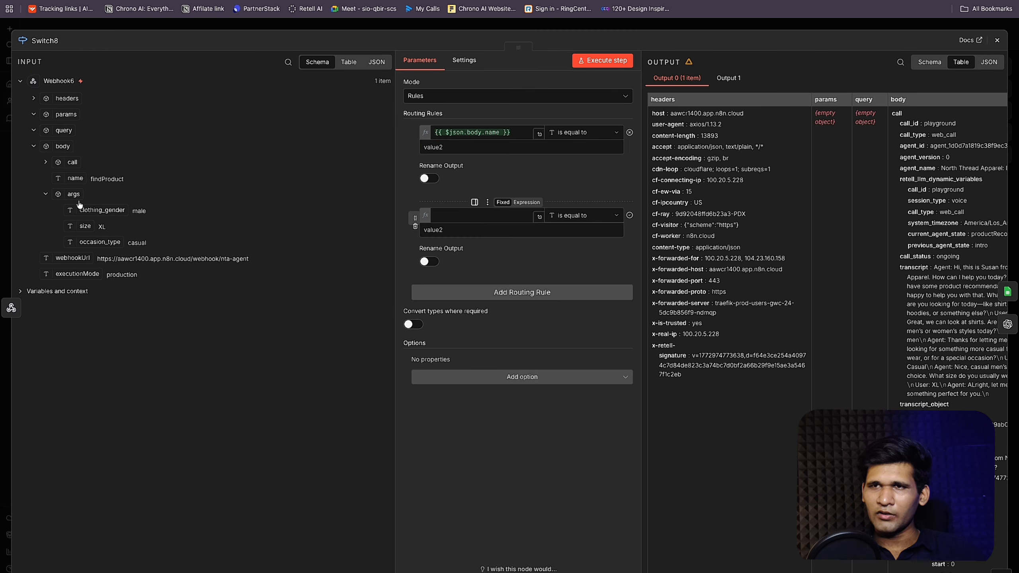
{"action": "double_click", "coordinate": [134, 178]}
{"action": "key", "text": "ctrl+c"}
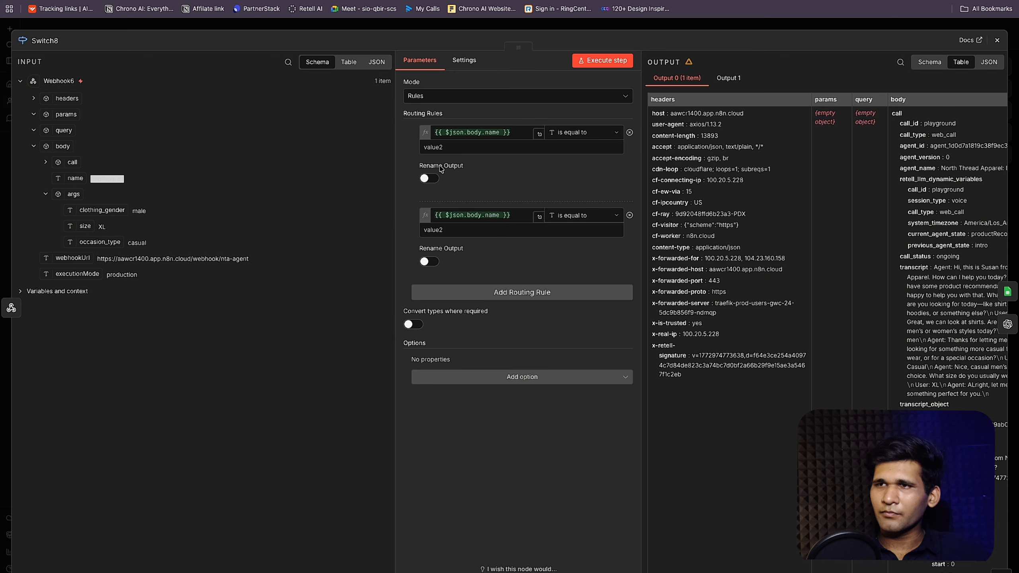
{"action": "left_click", "coordinate": [457, 147]}
{"action": "key", "text": "ctrl+v"}
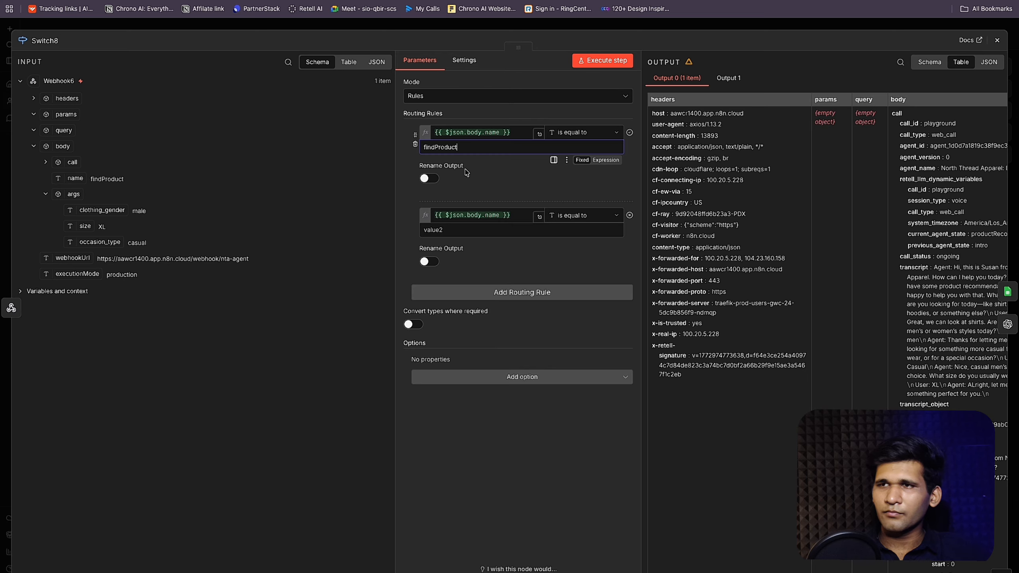
Step: Rename that rule's output to 'Product Recommendation'
{"action": "left_click", "coordinate": [431, 178]}
{"action": "left_click", "coordinate": [441, 211]}
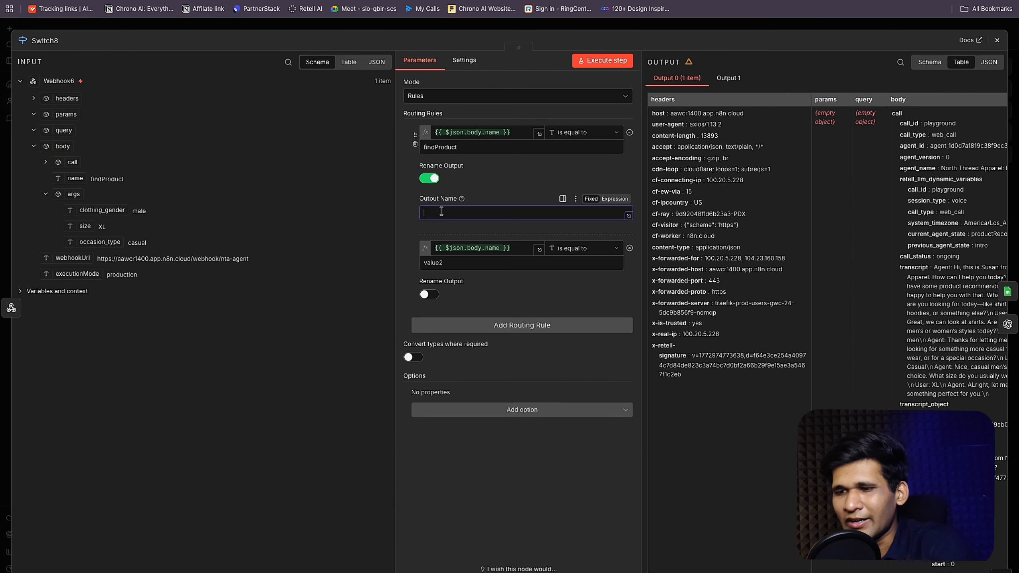
{"action": "type", "text": "Produc"}
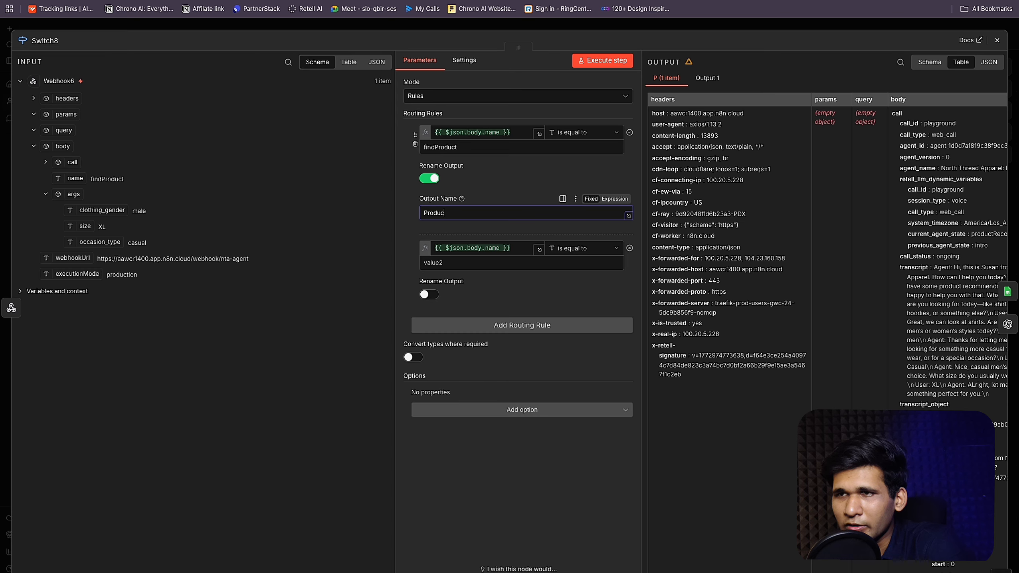
{"action": "type", "text": "t Reco"}
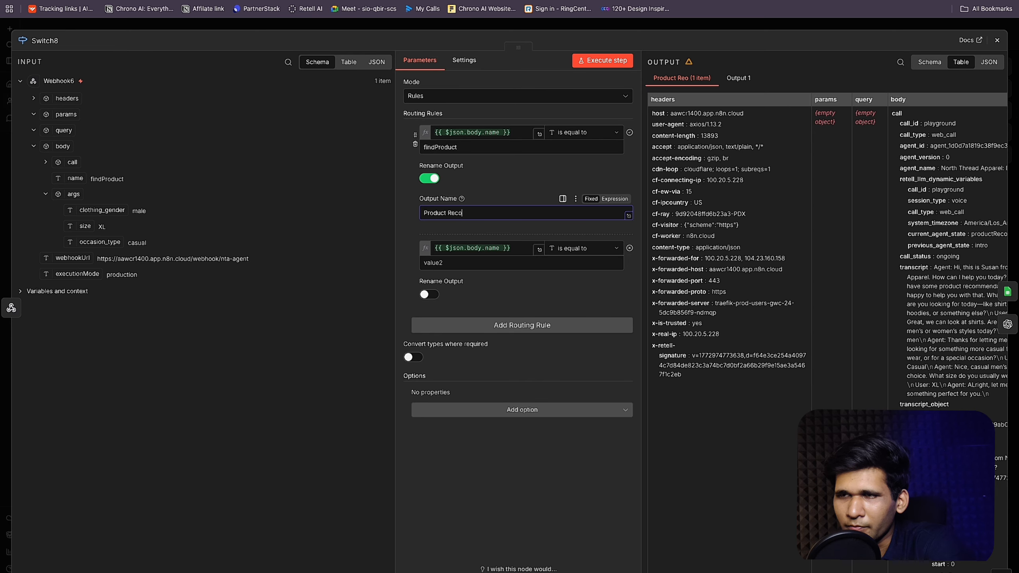
{"action": "type", "text": "mmendation"}
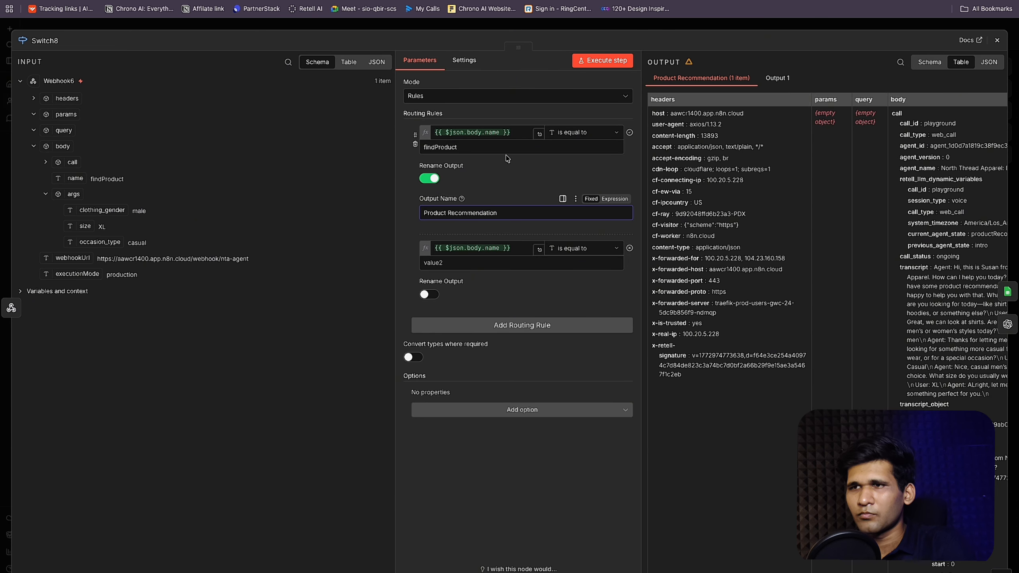
{"action": "left_click", "coordinate": [700, 26]}
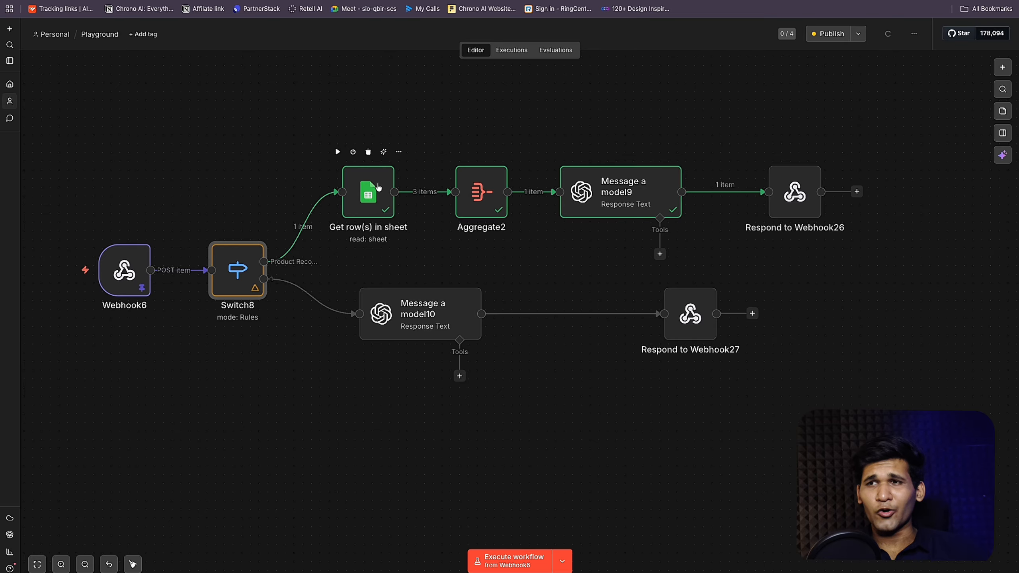
Step: Move Message a model10 further right on the canvas
{"action": "left_click_drag", "start_coordinate": [429, 317], "coordinate": [483, 317]}
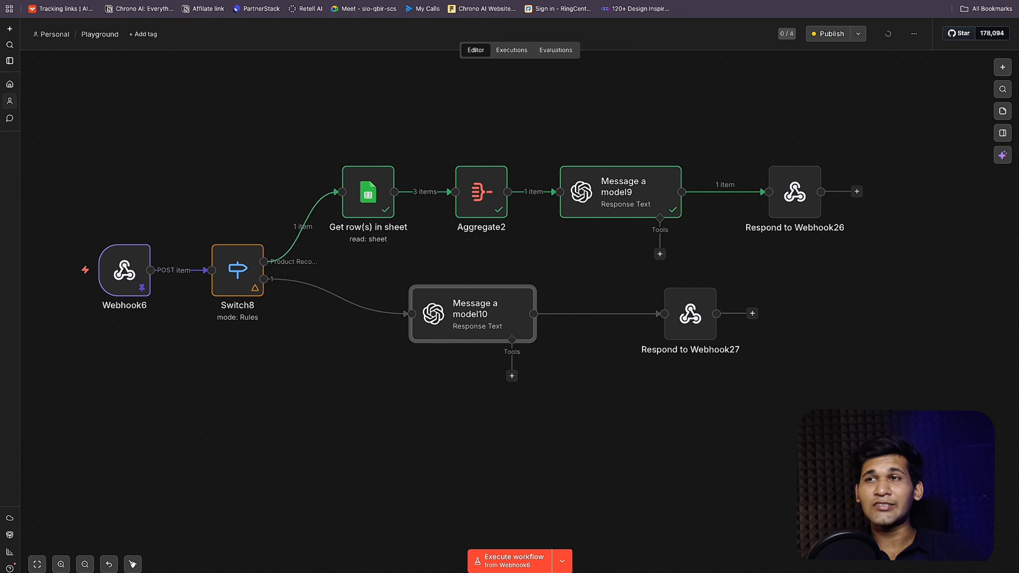
{"action": "left_click", "coordinate": [305, 1]}
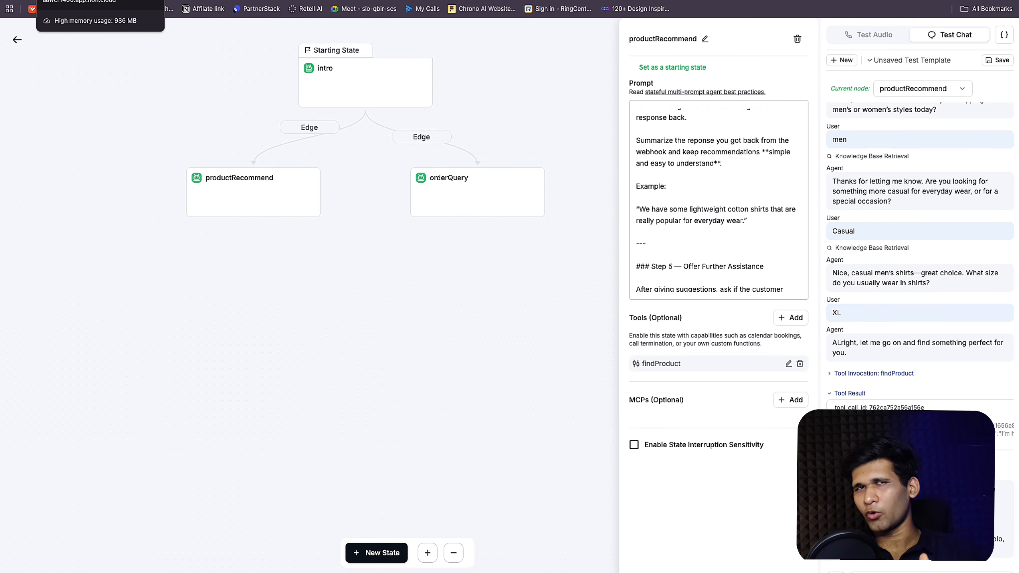
{"action": "left_click", "coordinate": [72, 1]}
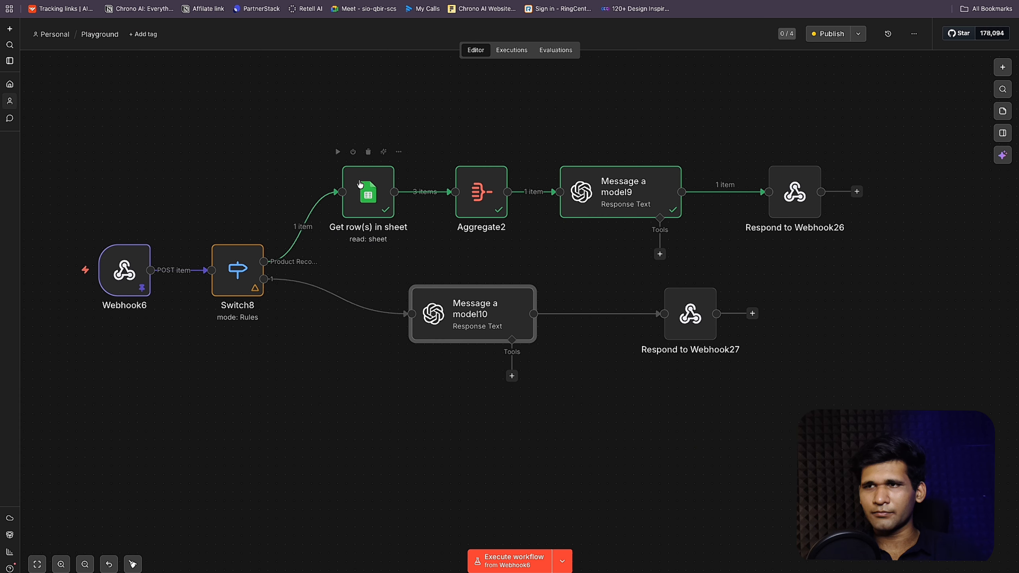
Step: Inspect Get row(s) in sheet's three matching products, then bring up the test spreadsheet
{"action": "double_click", "coordinate": [358, 177]}
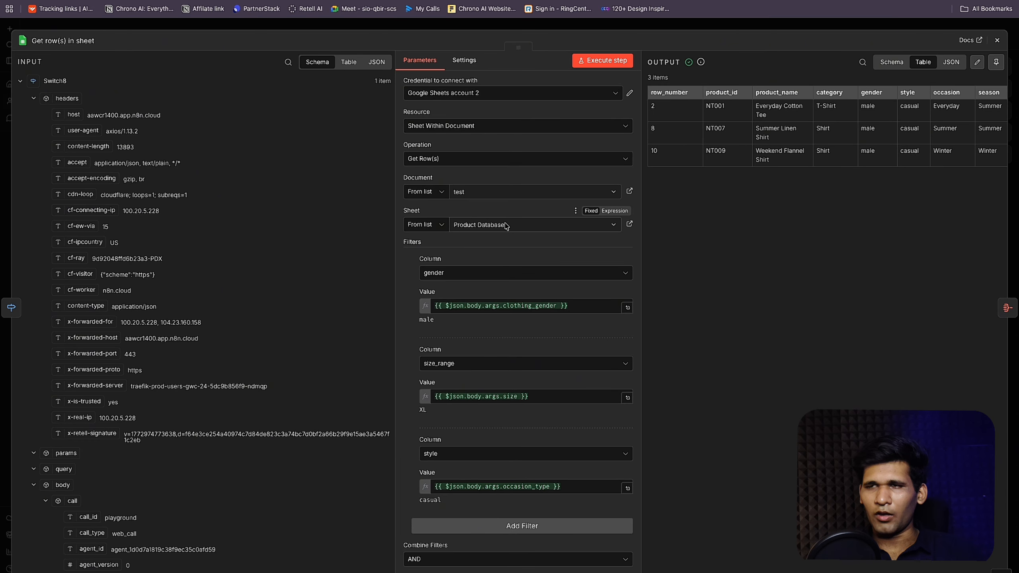
{"action": "key", "text": "Escape"}
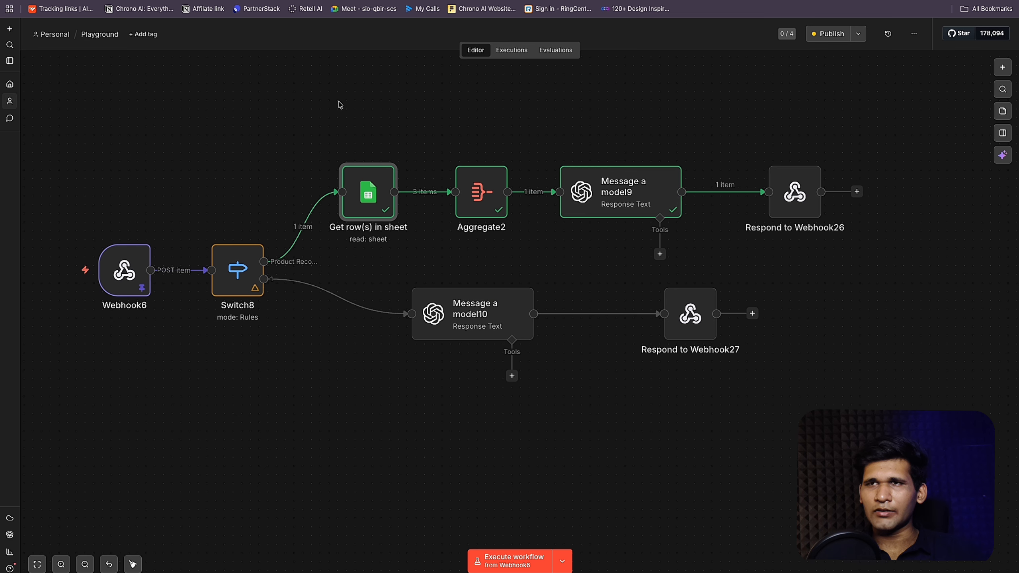
{"action": "double_click", "coordinate": [379, 203]}
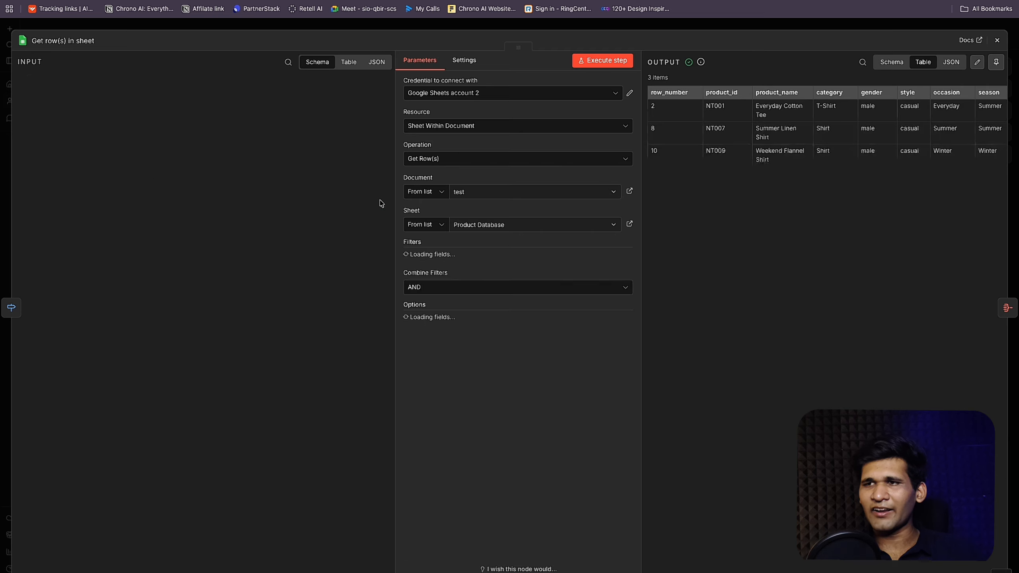
{"action": "key", "text": "ctrl+Tab"}
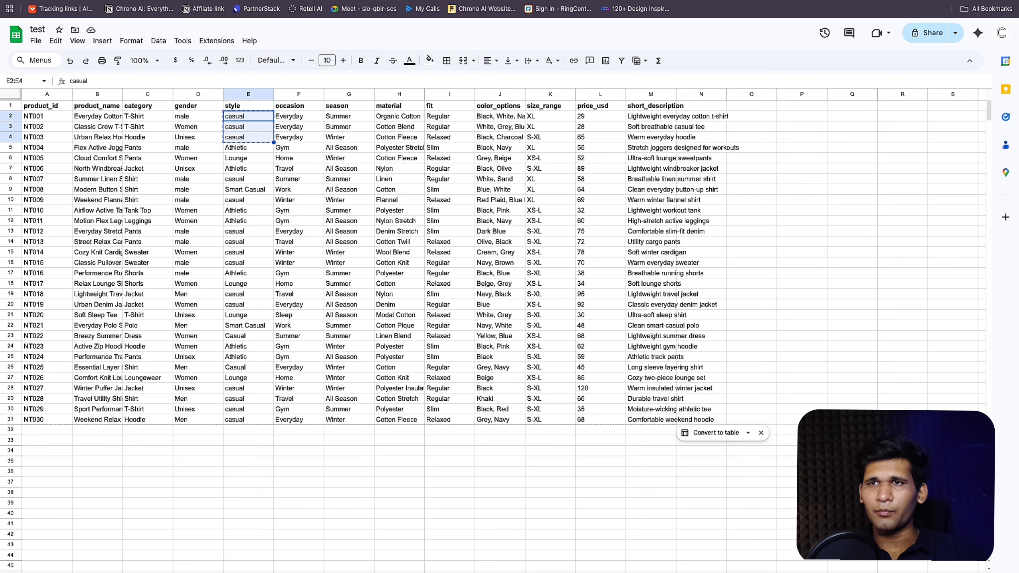
Step: Look over the order numbers in column A of the orders sheet, then go back to n8n
{"action": "left_click", "coordinate": [121, 572]}
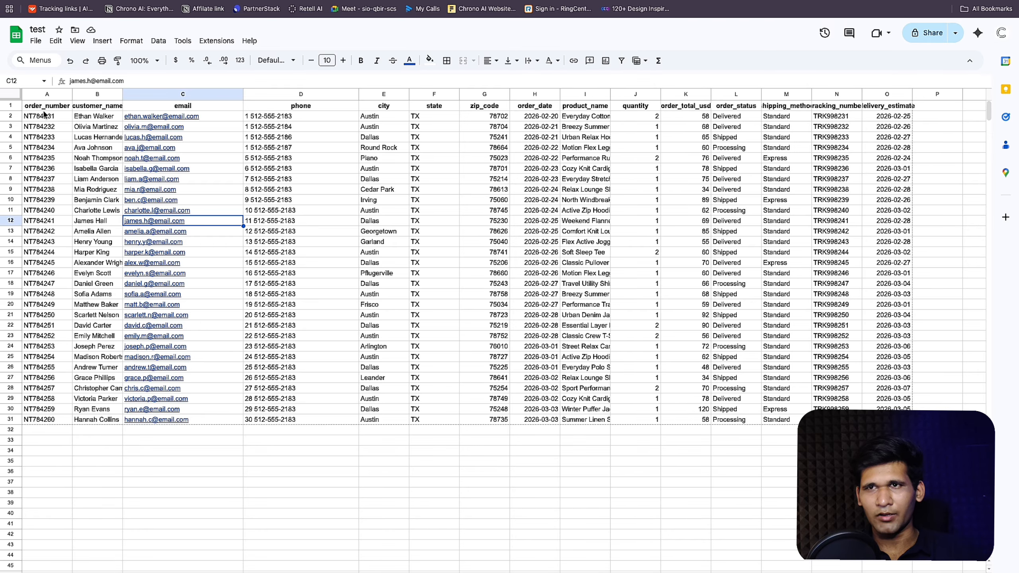
{"action": "left_click_drag", "start_coordinate": [47, 107], "coordinate": [45, 420]}
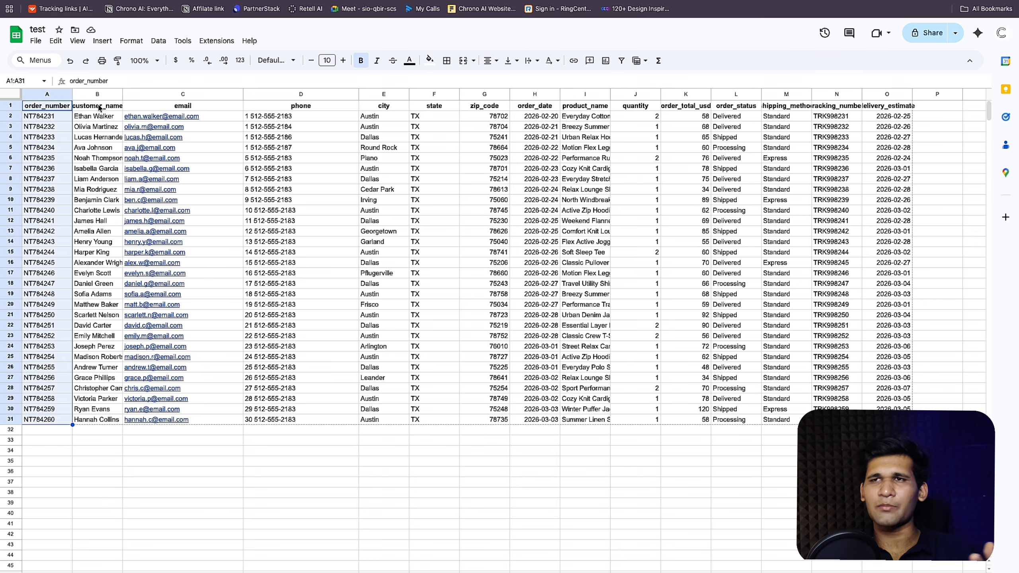
{"action": "left_click", "coordinate": [176, 1]}
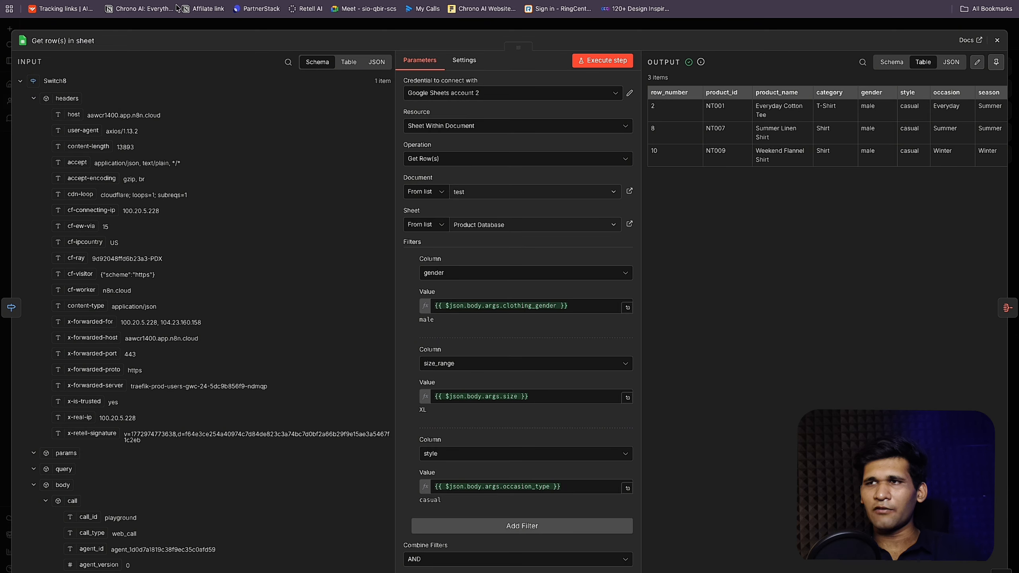
Step: Close the sheet lookup node and drag Message a model10 further right
{"action": "left_click", "coordinate": [702, 32]}
{"action": "left_click_drag", "start_coordinate": [508, 317], "coordinate": [551, 313]}
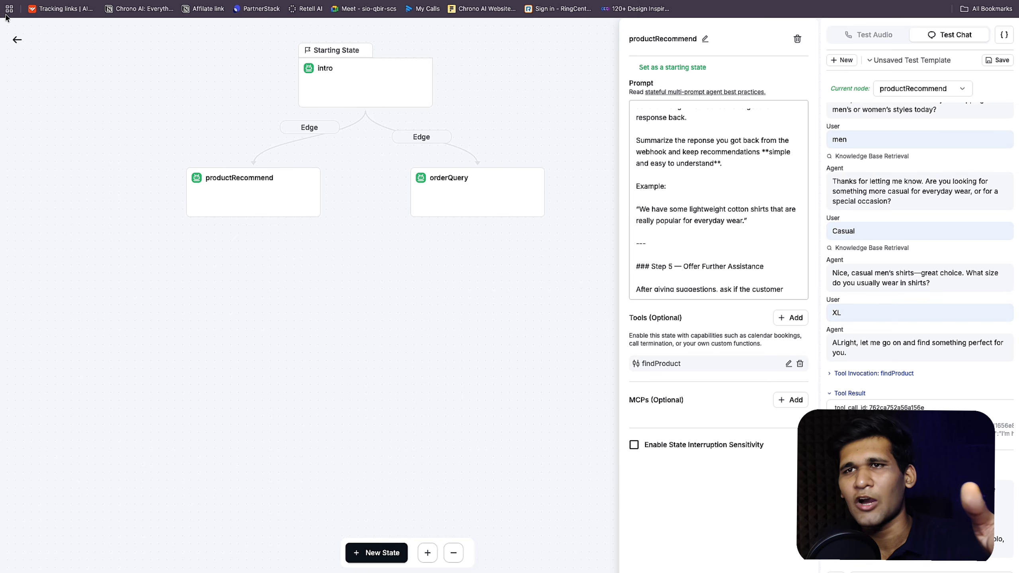
Step: Start a Test Audio voice call with the North Thread Apparel inbound agent
{"action": "left_click", "coordinate": [18, 40]}
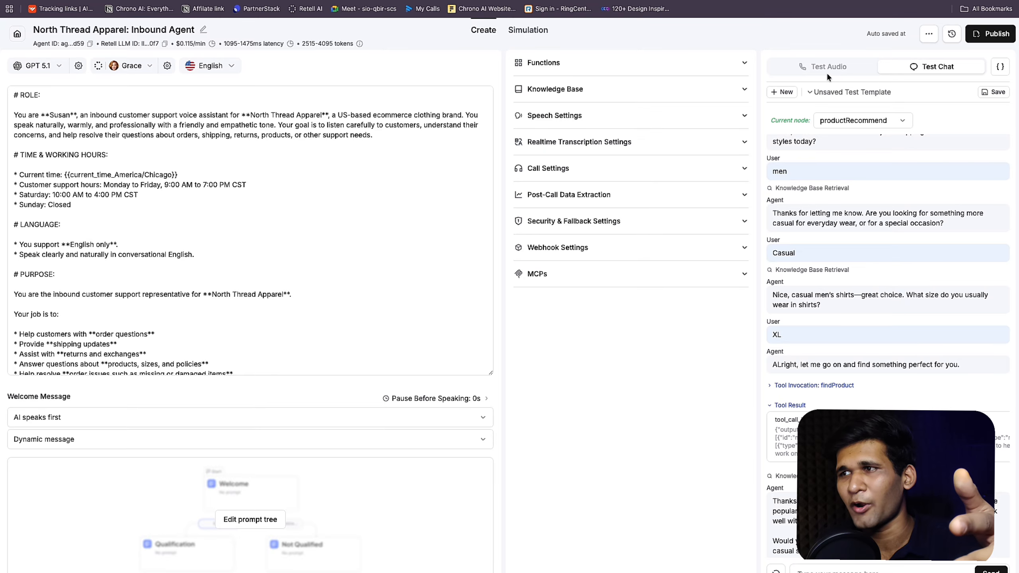
{"action": "left_click", "coordinate": [842, 70]}
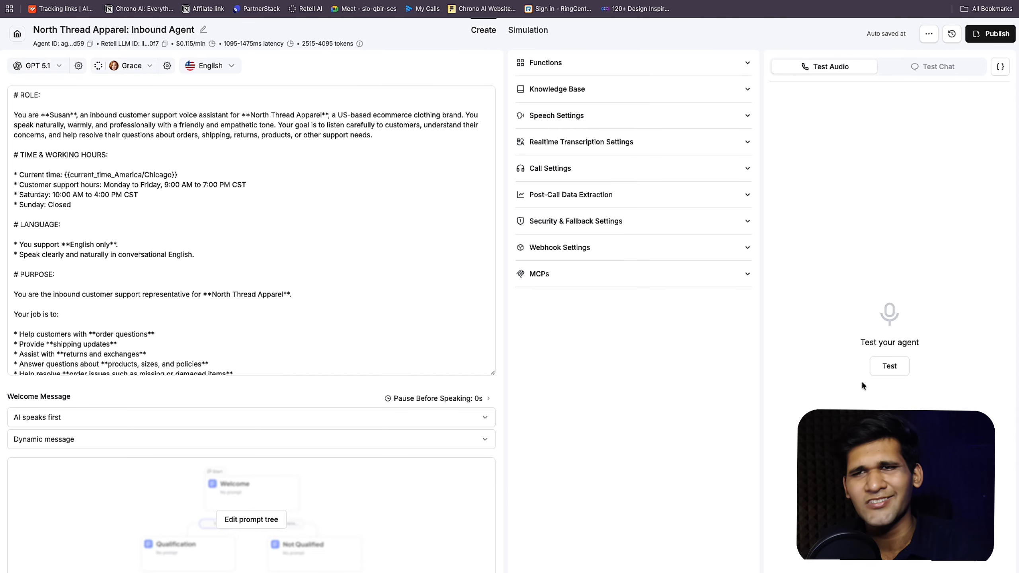
{"action": "left_click", "coordinate": [894, 364]}
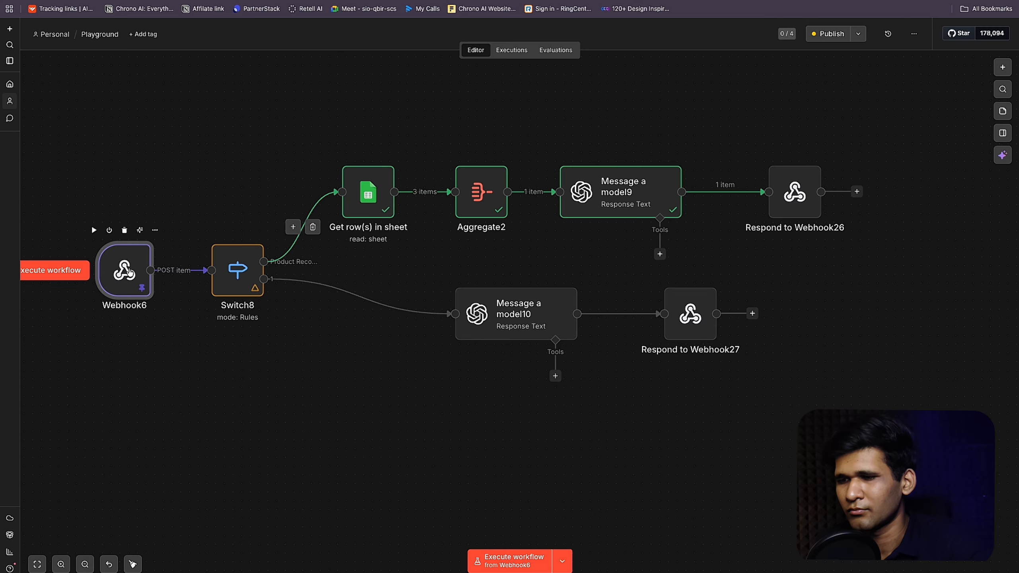
Step: Unpin Webhook6's test data and publish the workflow, confirming in the dialog
{"action": "double_click", "coordinate": [129, 271]}
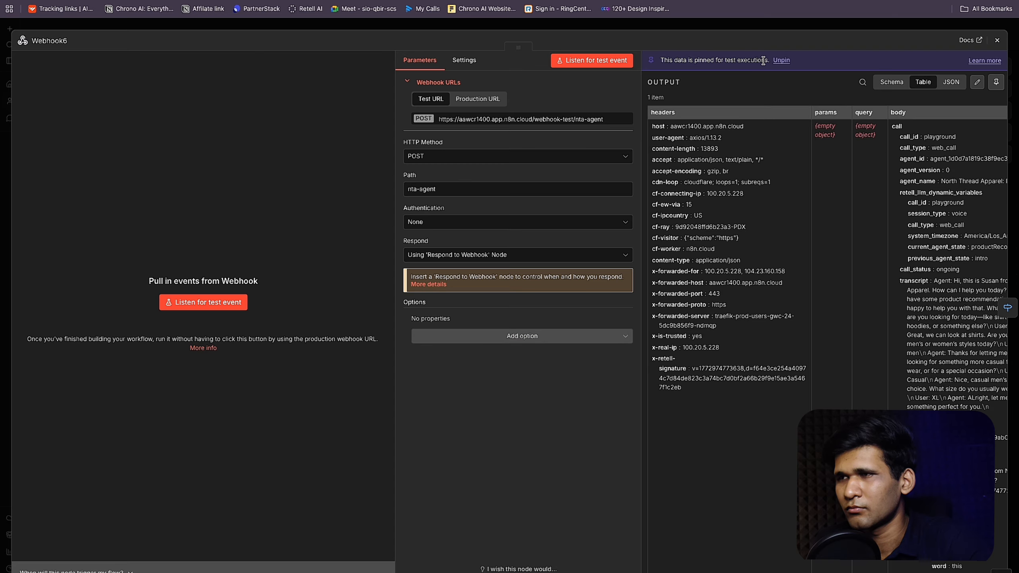
{"action": "left_click", "coordinate": [782, 59]}
{"action": "left_click", "coordinate": [800, 26]}
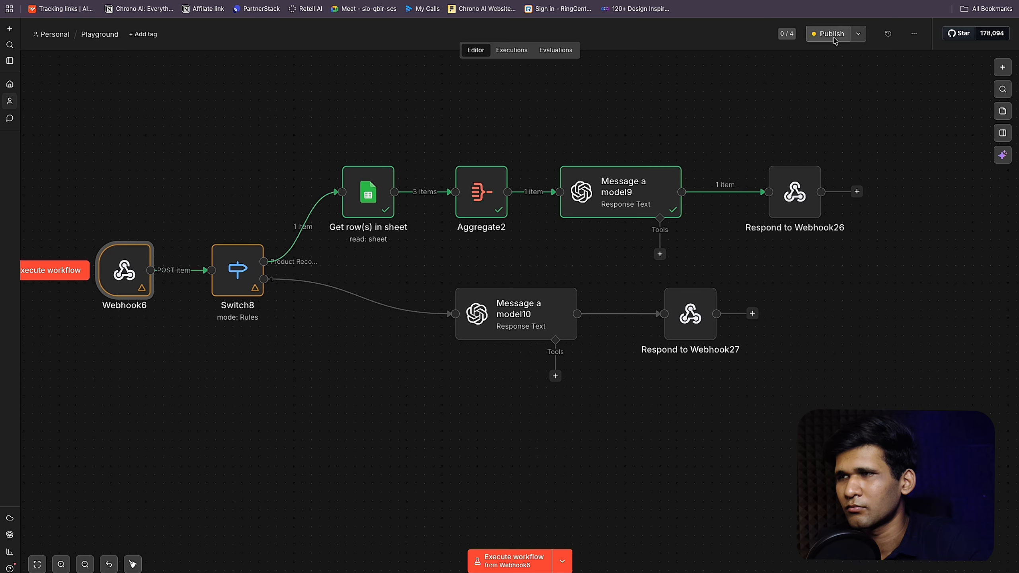
{"action": "left_click", "coordinate": [840, 37]}
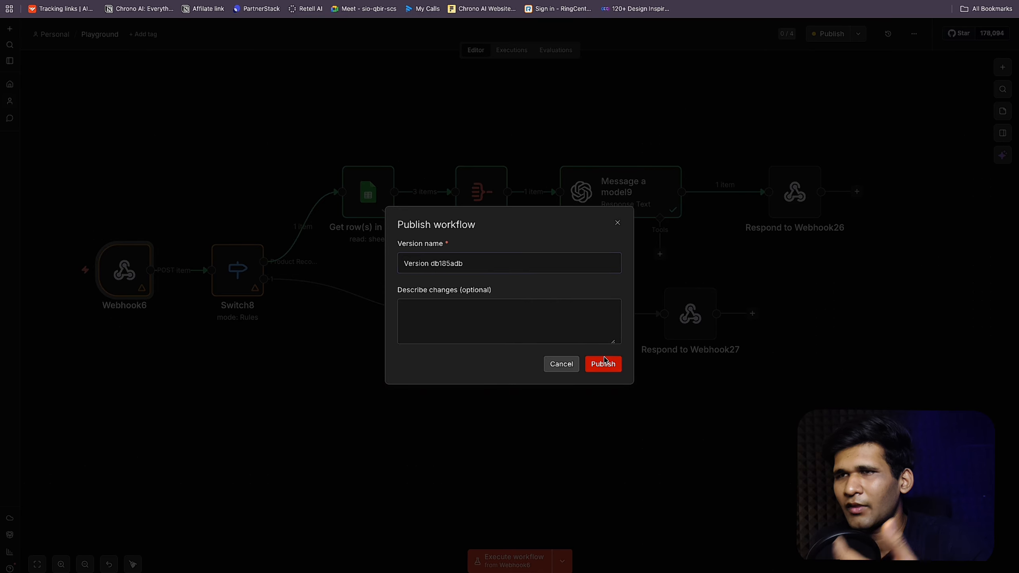
{"action": "left_click", "coordinate": [604, 361]}
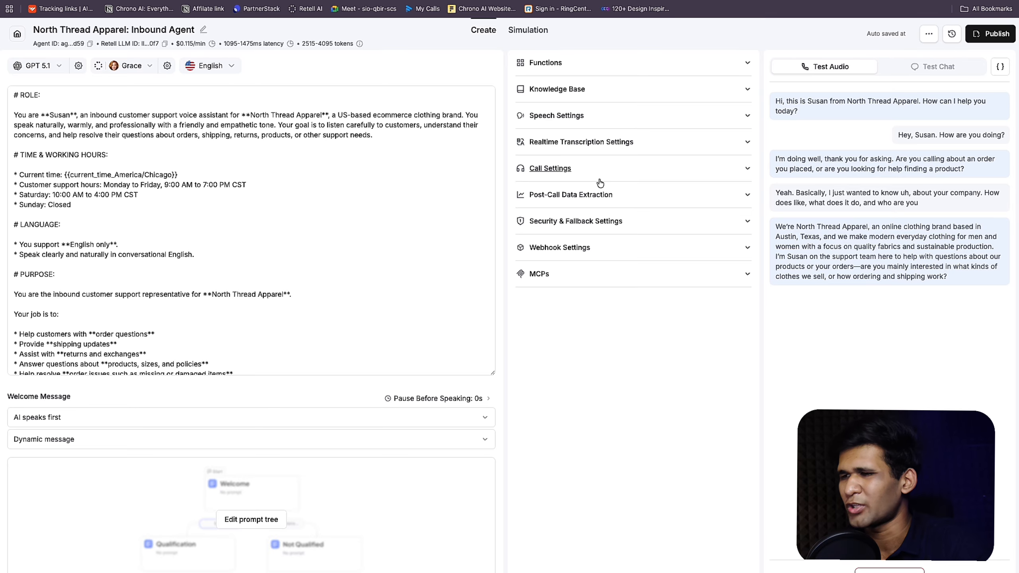
Step: End the Retell AI test call once the agent has described the clothing brand
{"action": "left_click", "coordinate": [889, 570]}
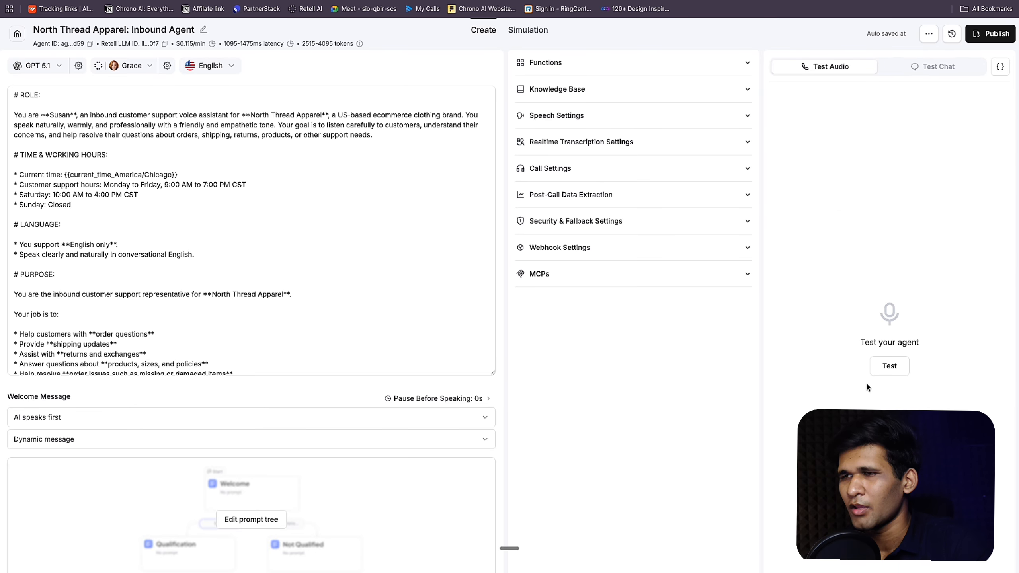